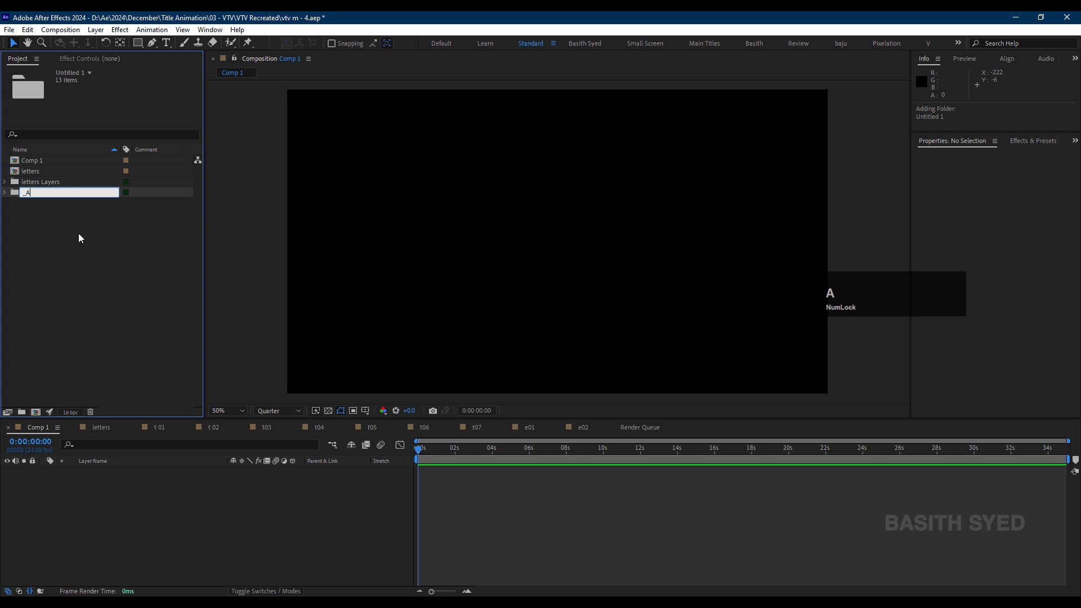
Name the new project folder _Assets.
key(Return)
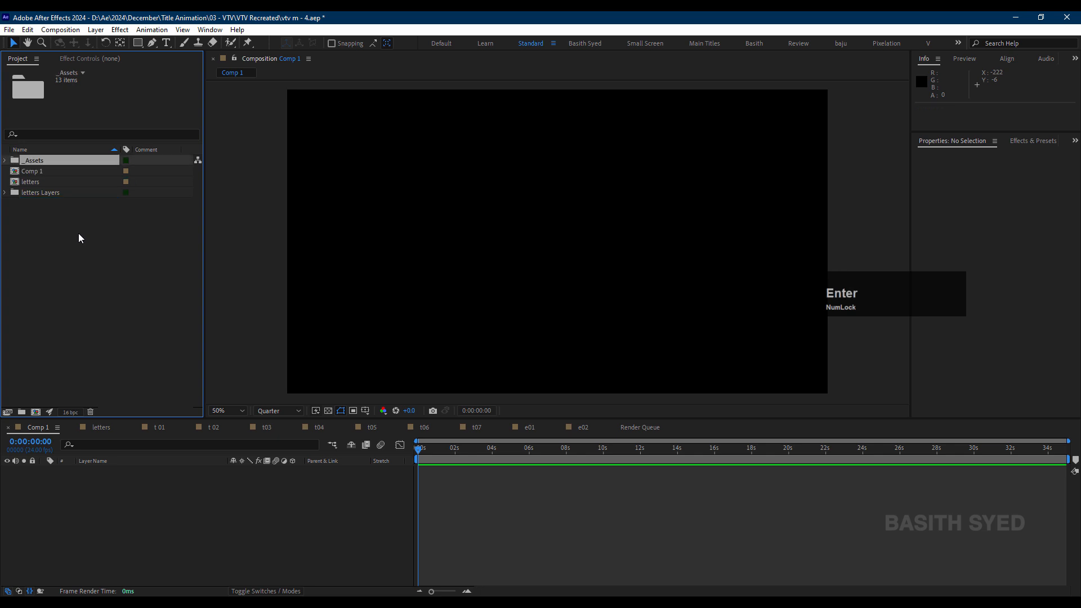
click(79, 233)
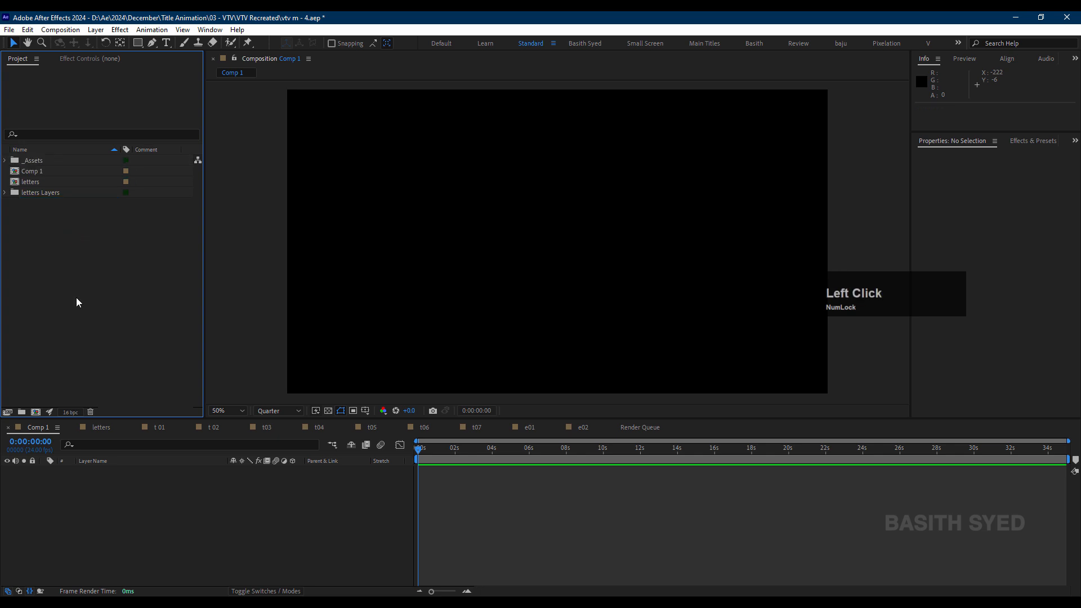
Set the duration of Comp 1 to 30 seconds in its composition settings.
click(46, 427)
click(56, 170)
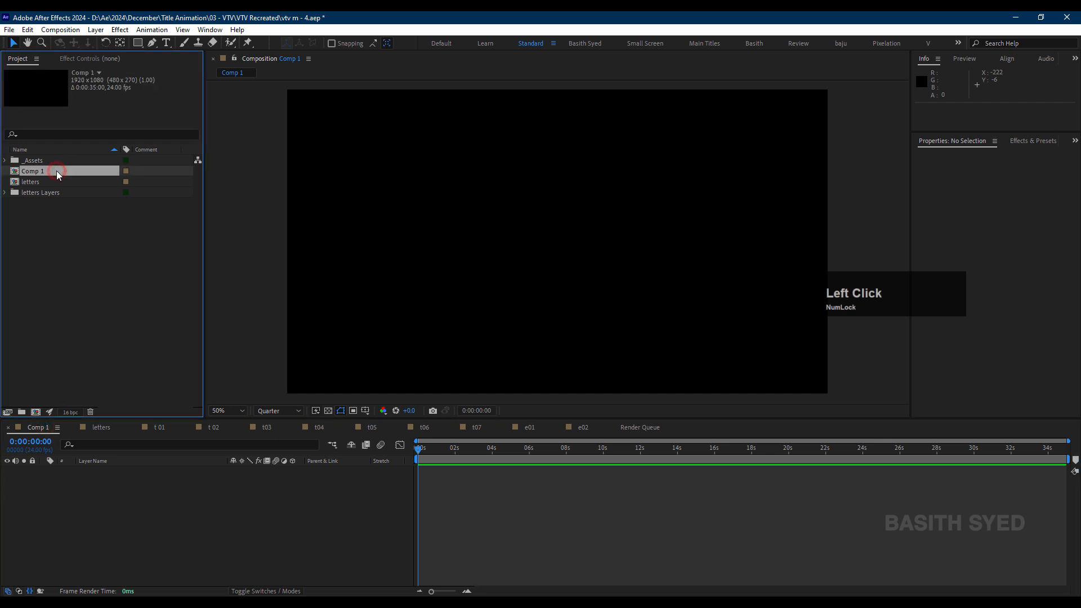
double_click(56, 171)
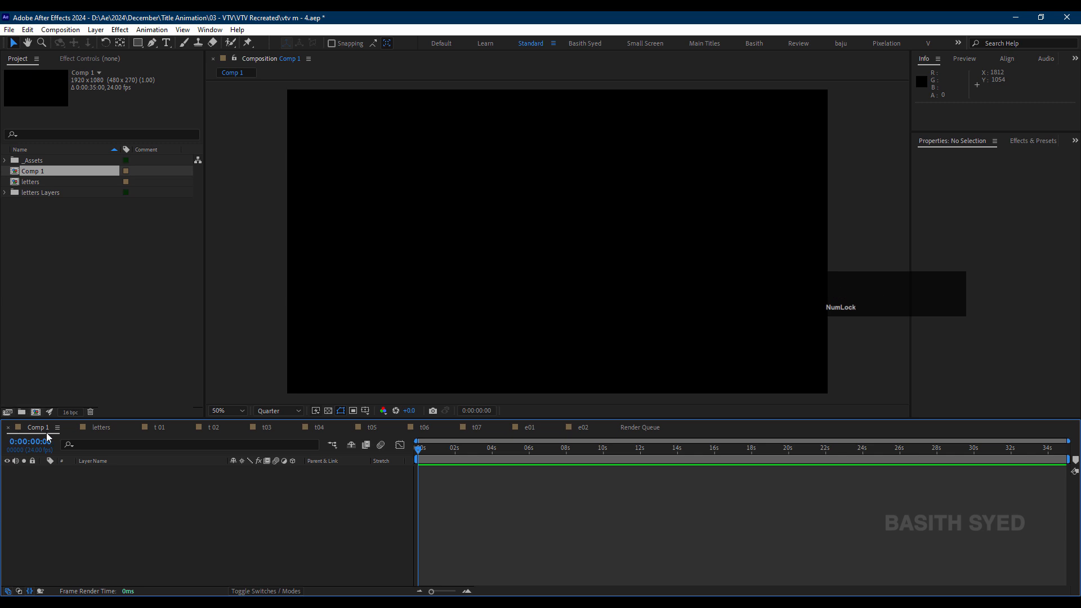
click(76, 29)
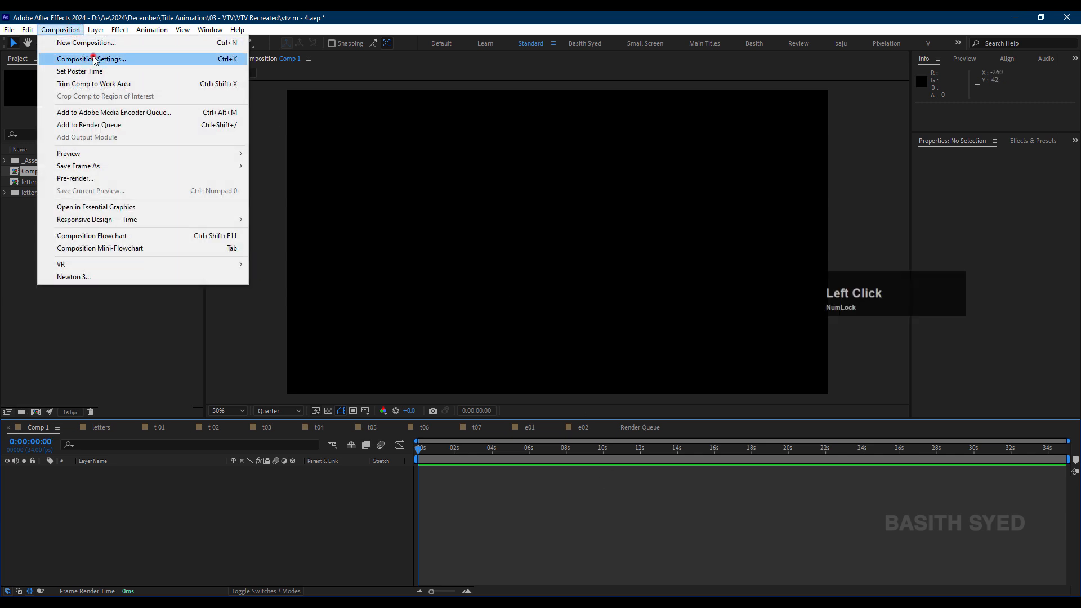
click(90, 59)
click(540, 359)
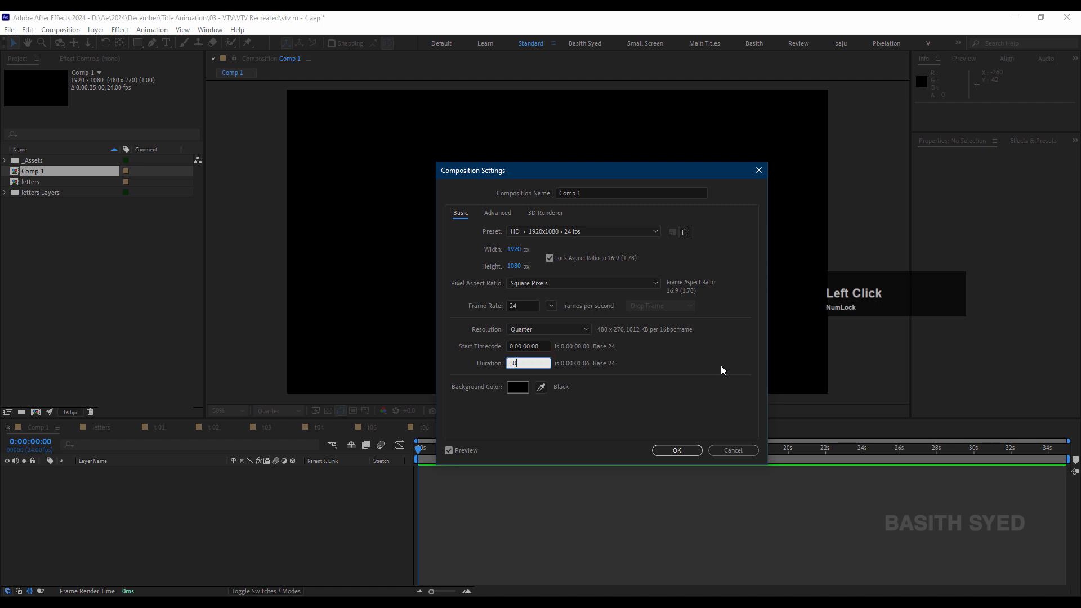
key(ctrl+a)
text(2)
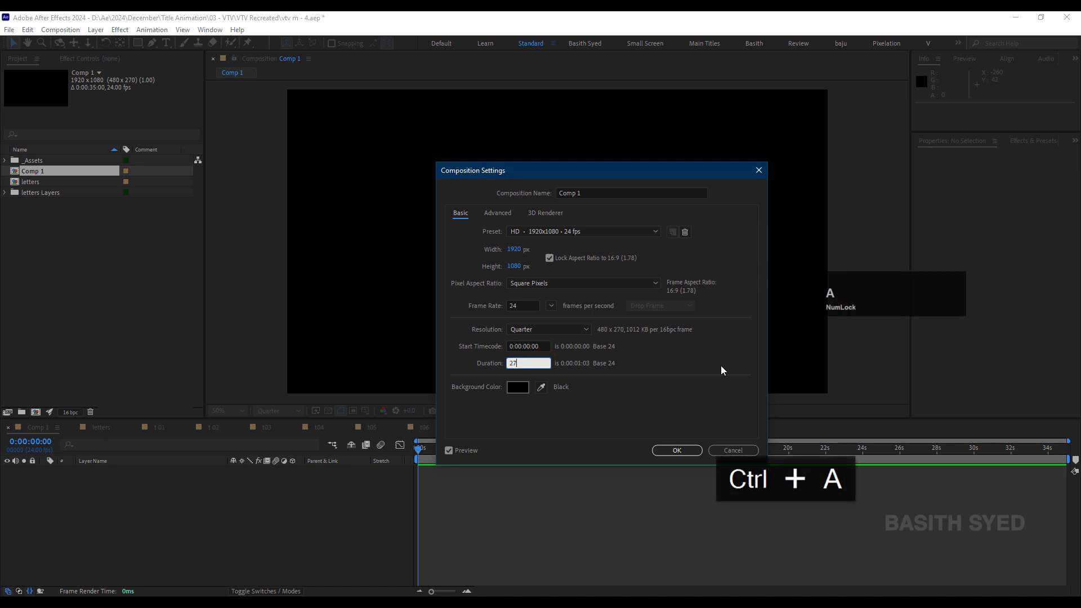
text(7)
key(ctrl+a)
text(2)
key(ctrl+a)
text(30.)
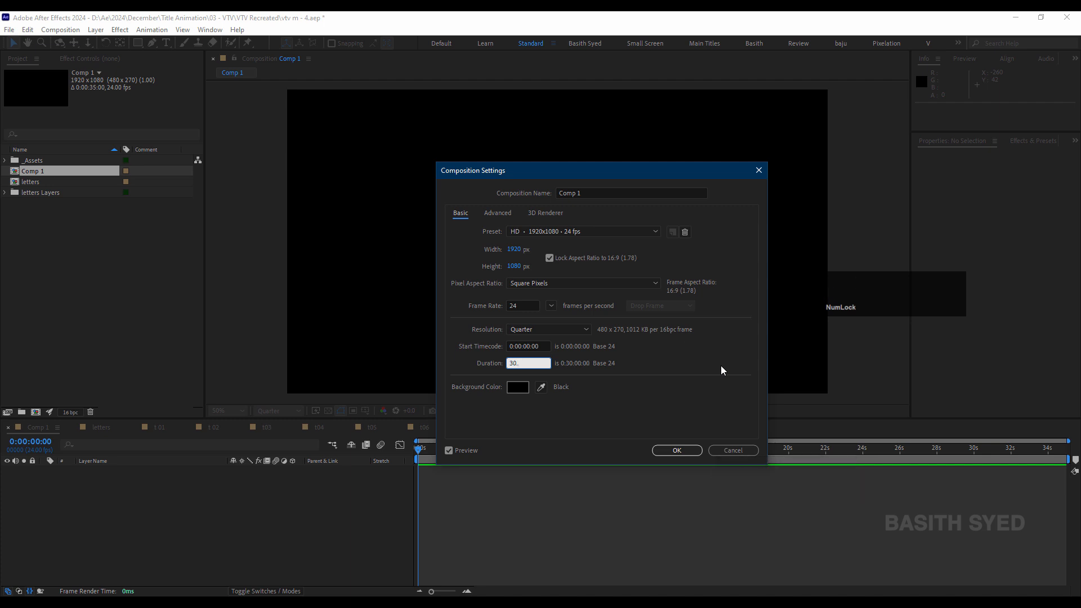
text(00)
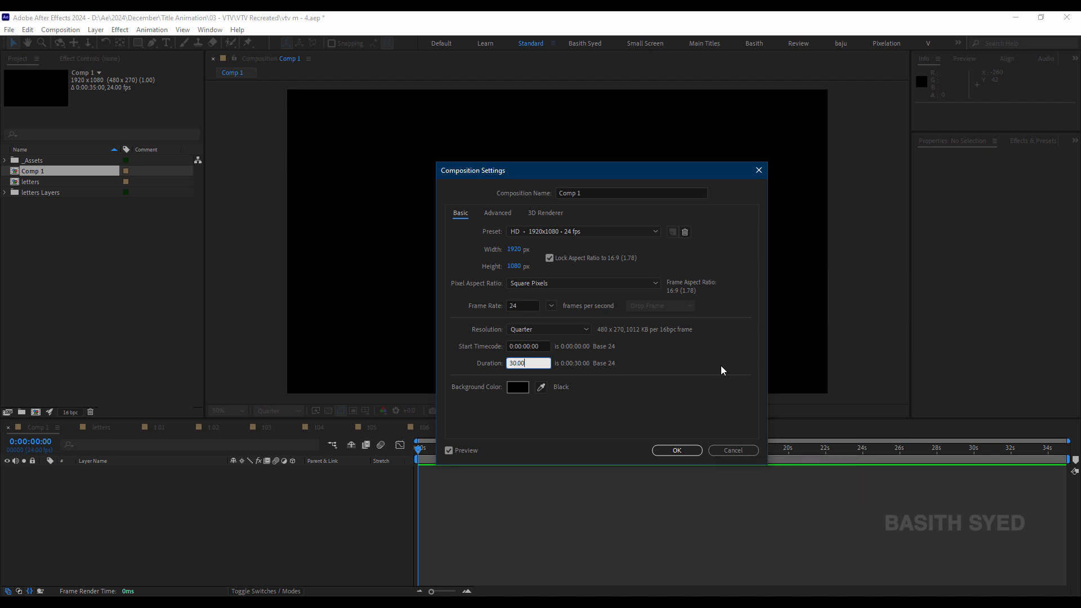
click(673, 451)
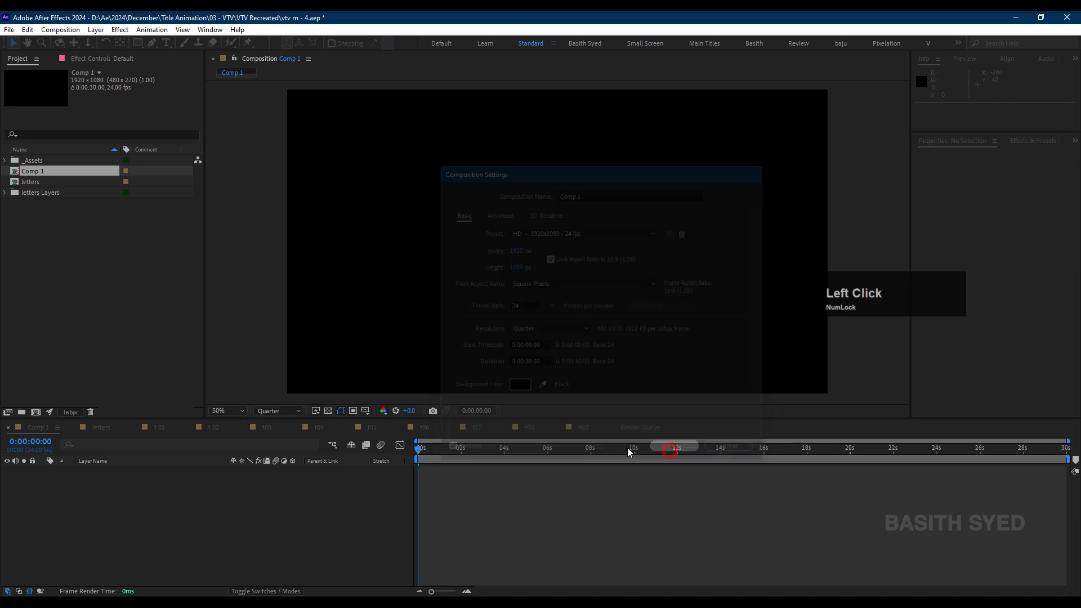
Close all timeline panels other than Comp 1.
click(57, 427)
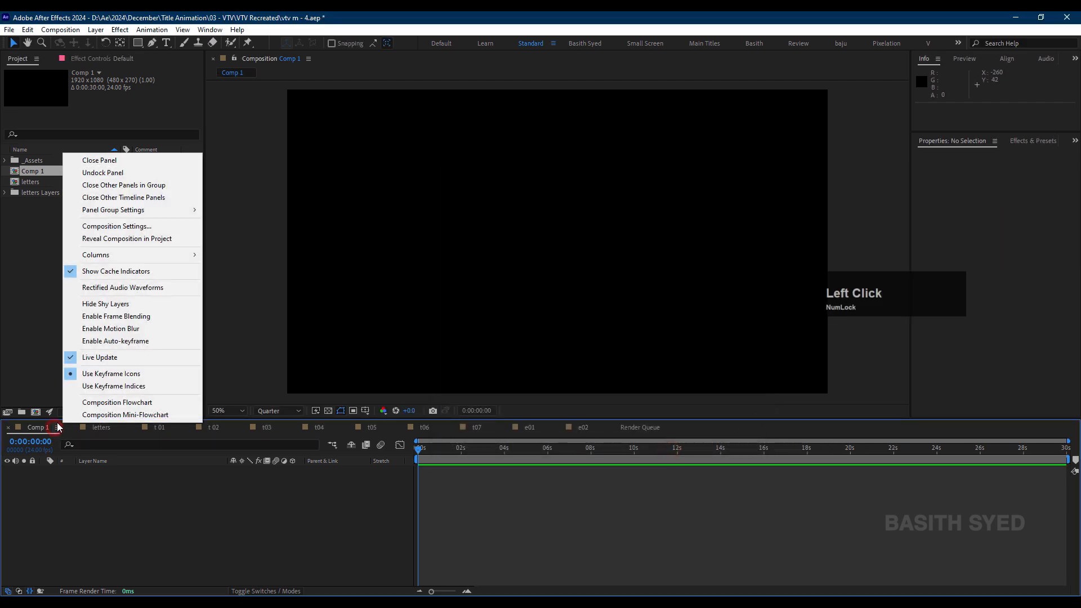
click(149, 199)
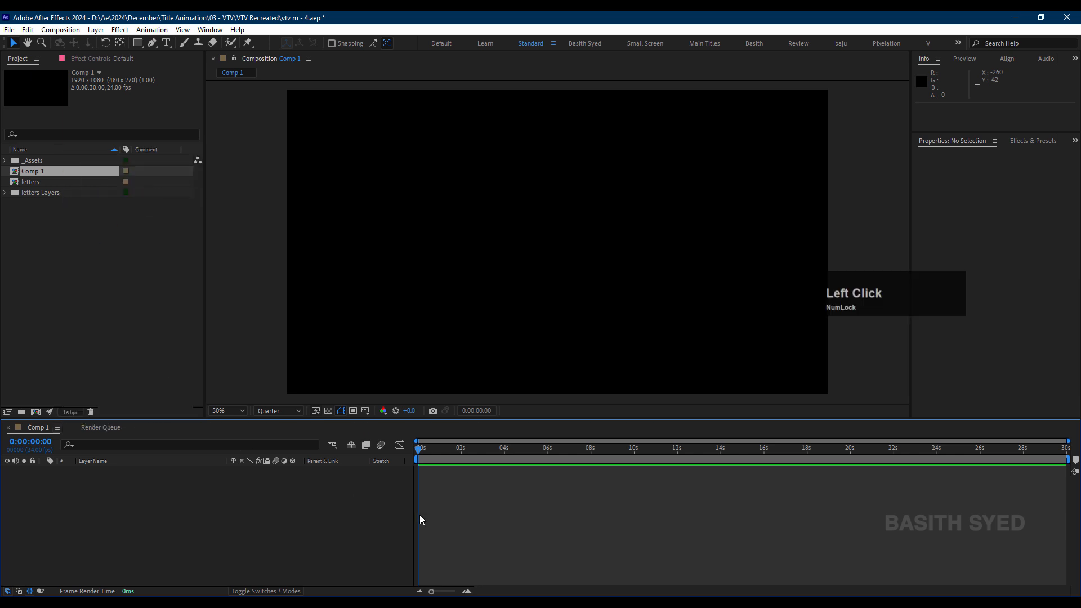
click(193, 244)
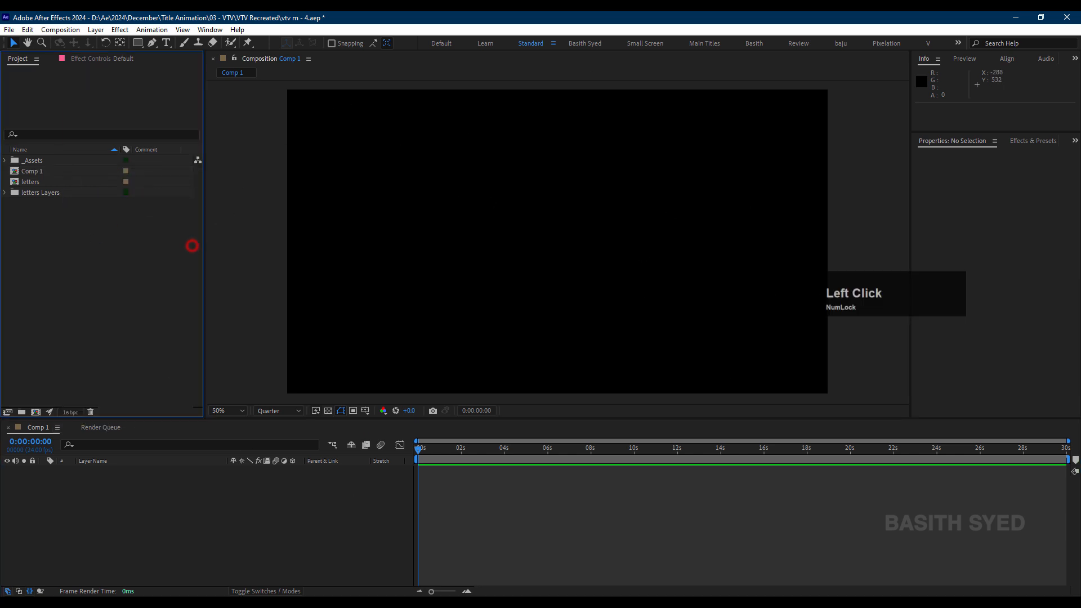
Collect BG Texture.jpg, boathouse.jpg, papers-01.jpg and papers-02.jpg from the _Assets folder into a new folder.
click(4, 161)
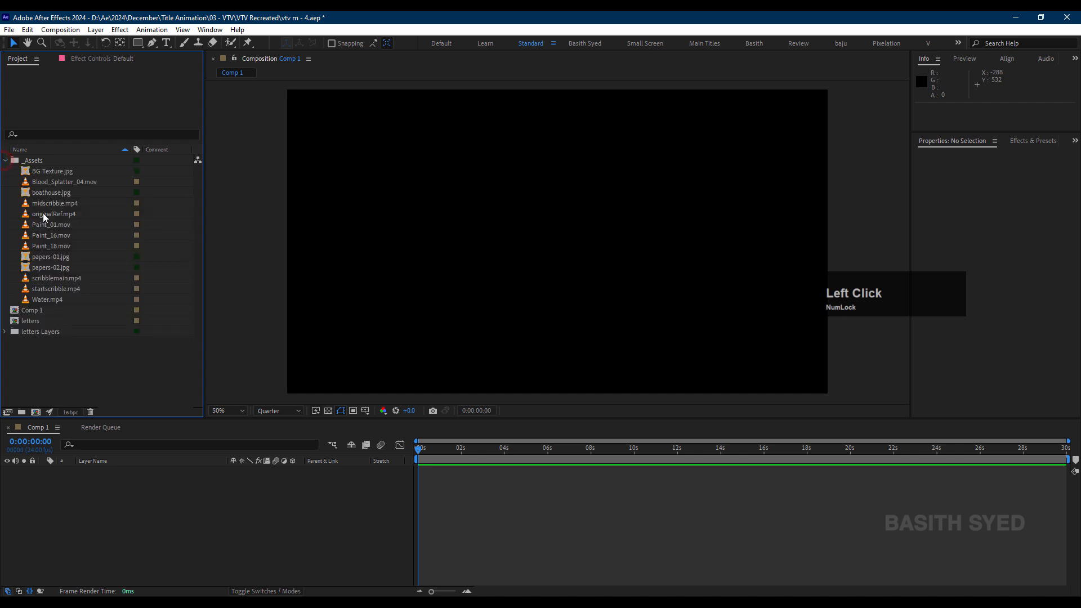
click(84, 171)
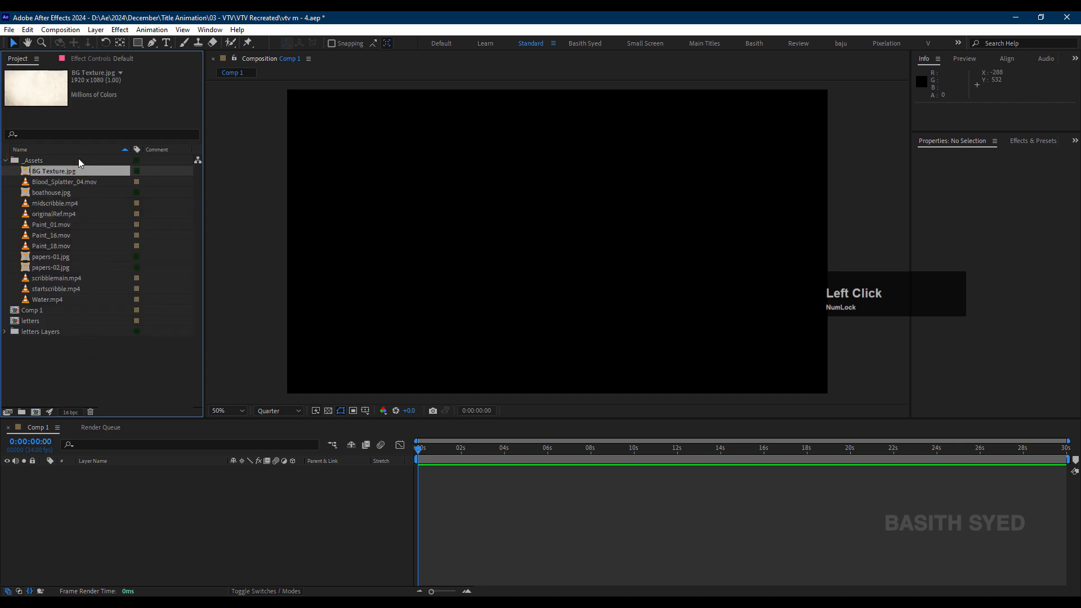
ctrl+click(83, 193)
ctrl+click(75, 256)
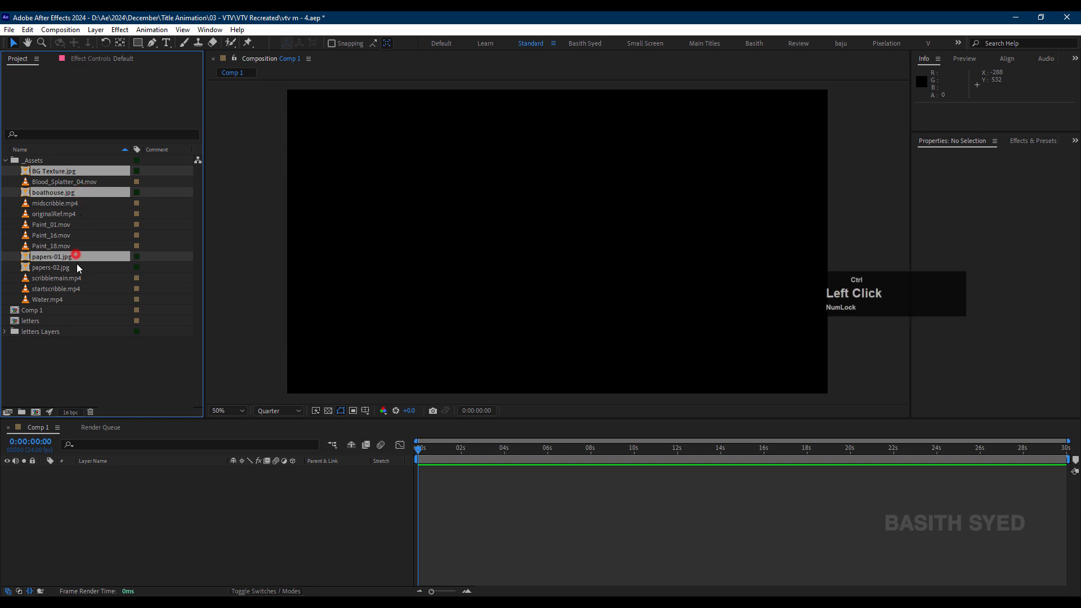
ctrl+click(78, 267)
drag(78, 267, 22, 407)
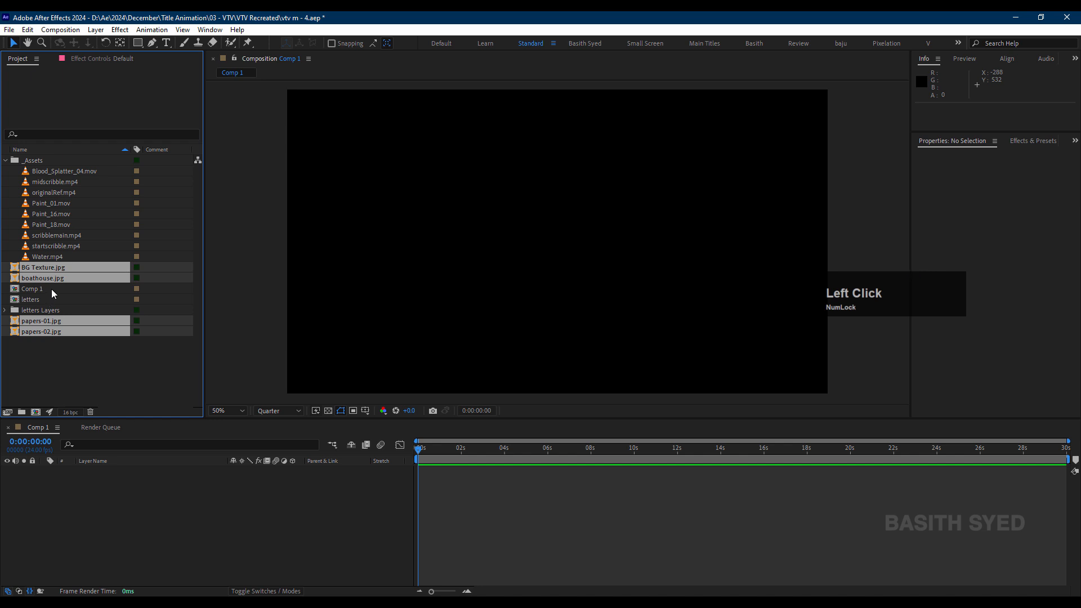
key(ctrl+z)
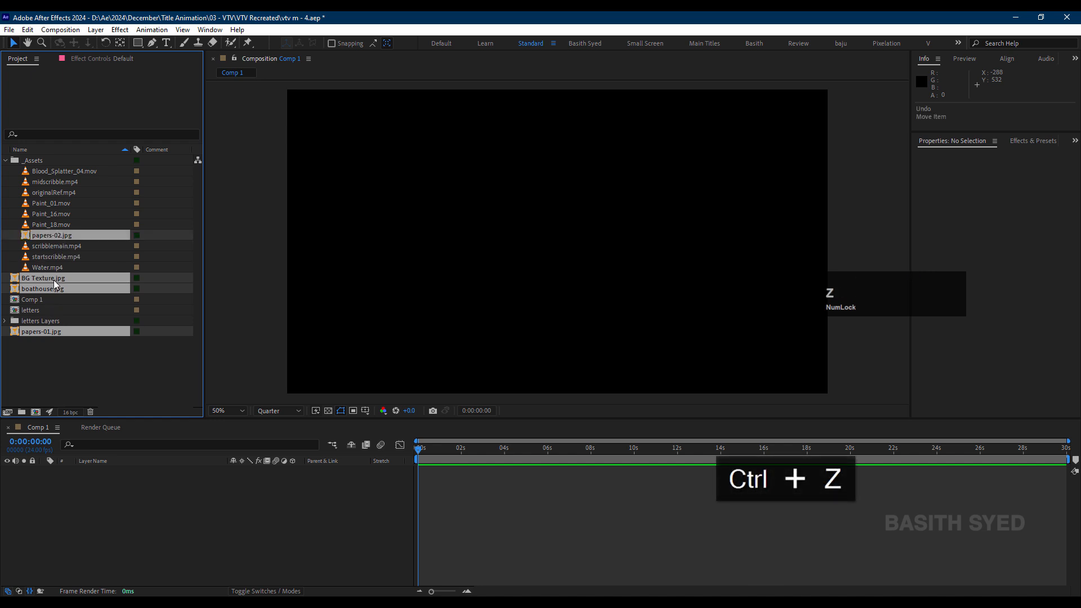
drag(53, 280, 22, 410)
Name the new folder holding the four JPG files _images.
text(_)
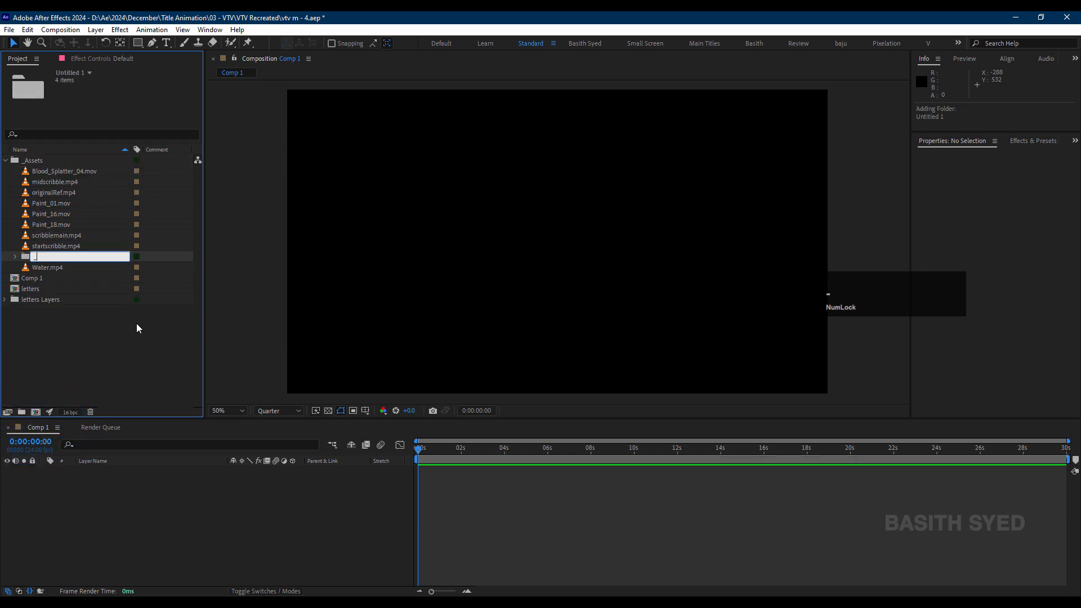
text(images\\==)
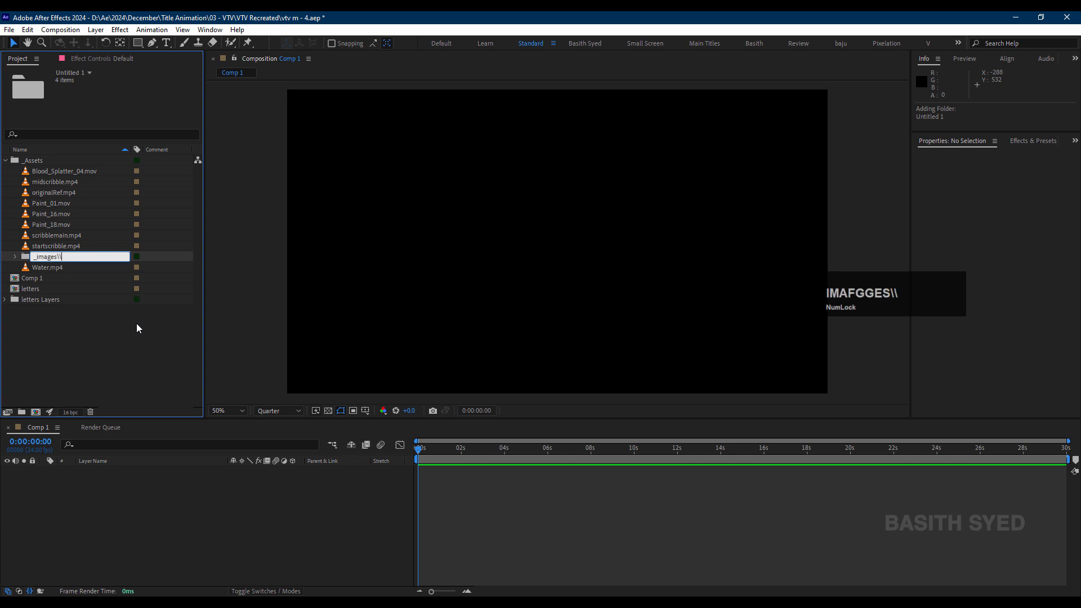
key(BackSpace)
key(BackSpace)
key(BackSpace)
key(BackSpace)
key(Return)
Group Blood_Splatter_04.mov, Paint_01.mov, Paint_16.mov and Paint_18.mov in a new folder named ink fx inside _Assets.
click(90, 183)
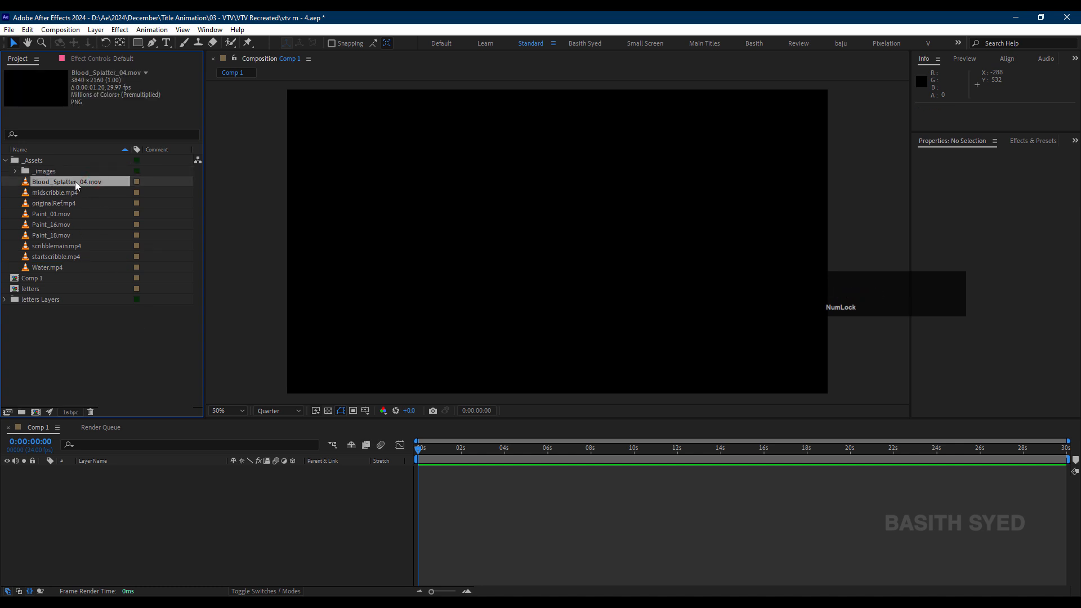
ctrl+click(64, 215)
ctrl+click(65, 220)
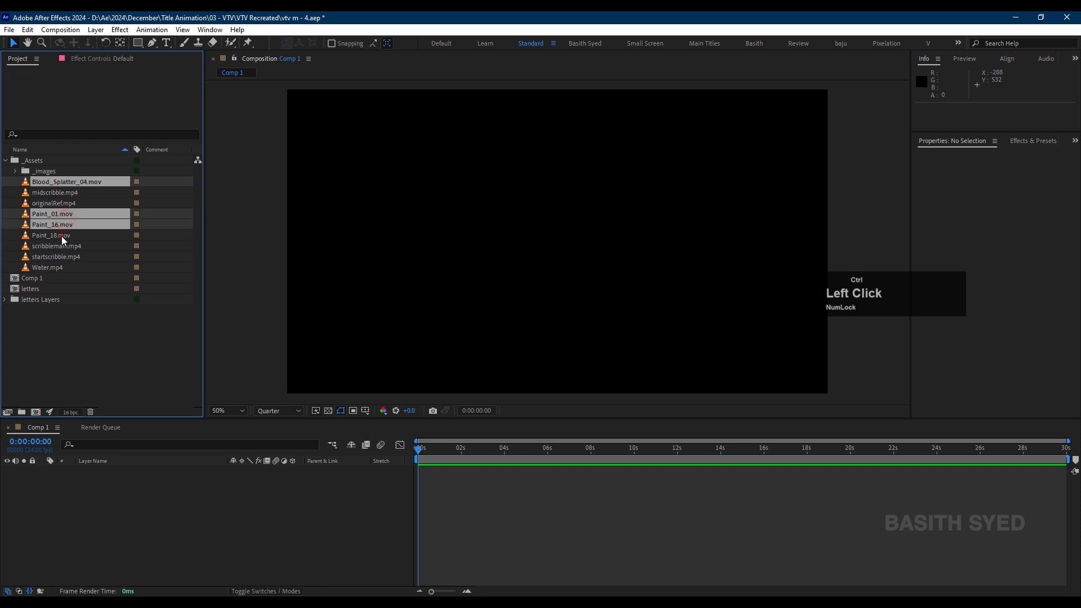
ctrl+click(62, 235)
drag(71, 215, 22, 411)
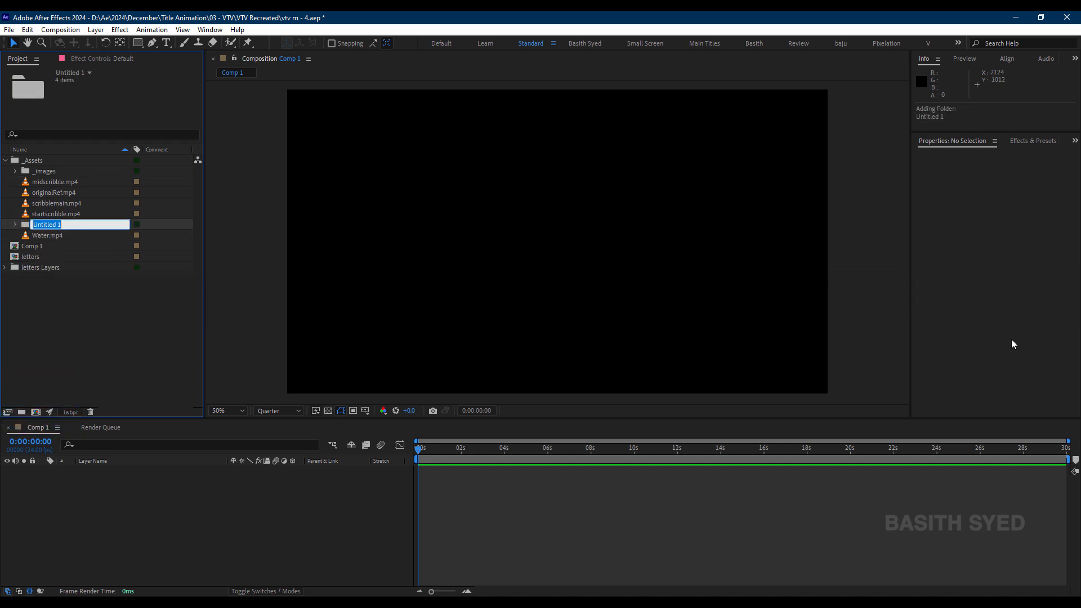
text(ink fx)
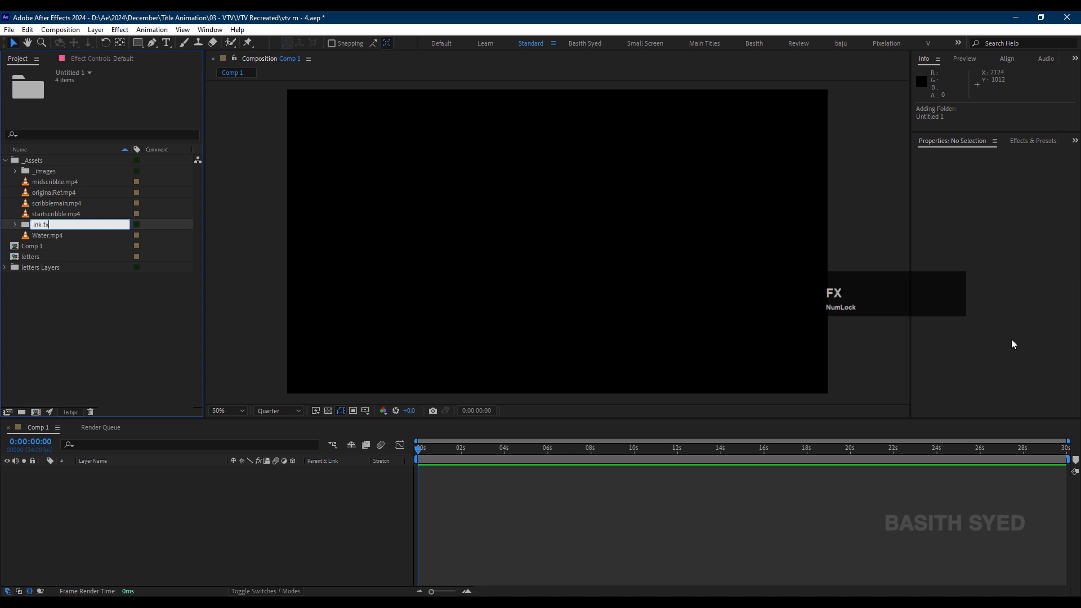
key(Return)
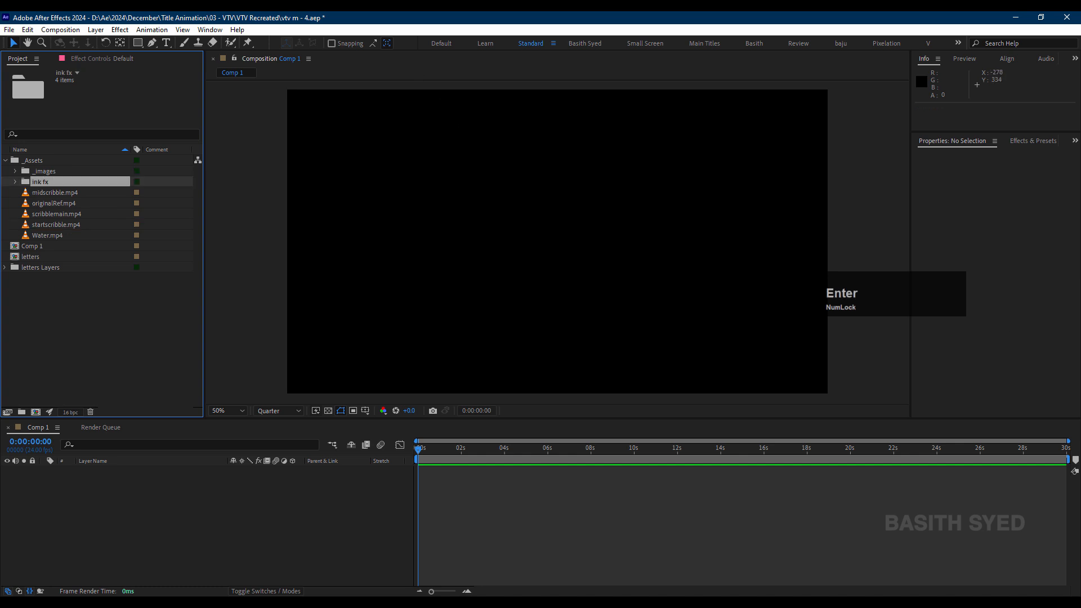
Group midscribble.mp4, scribblemain.mp4 and startscribble.mp4 in a new folder named scribble footage inside _Assets.
drag(8, 192, 63, 225)
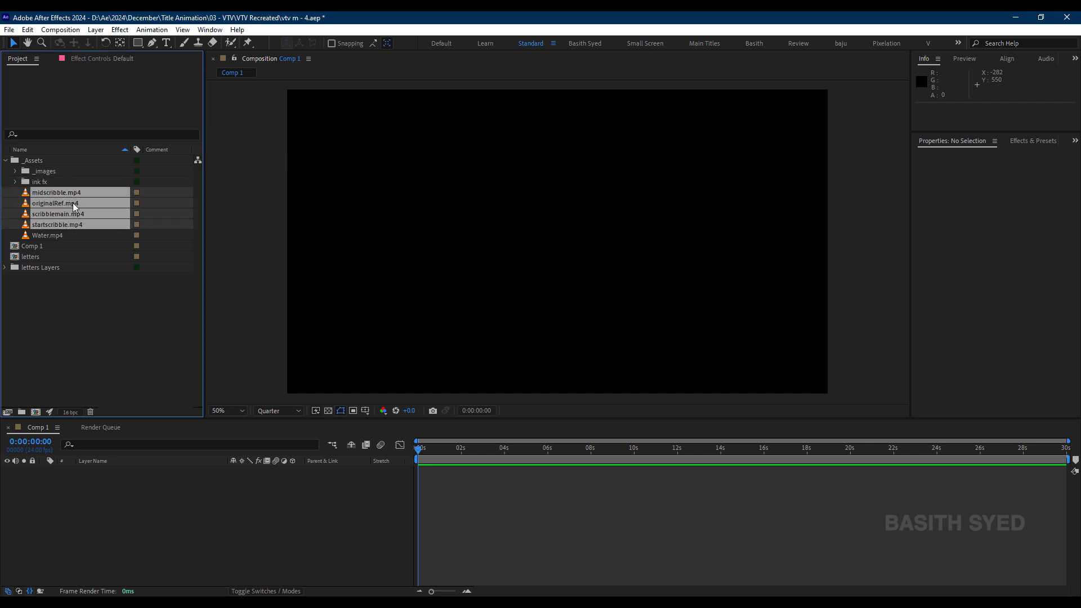
ctrl+click(63, 203)
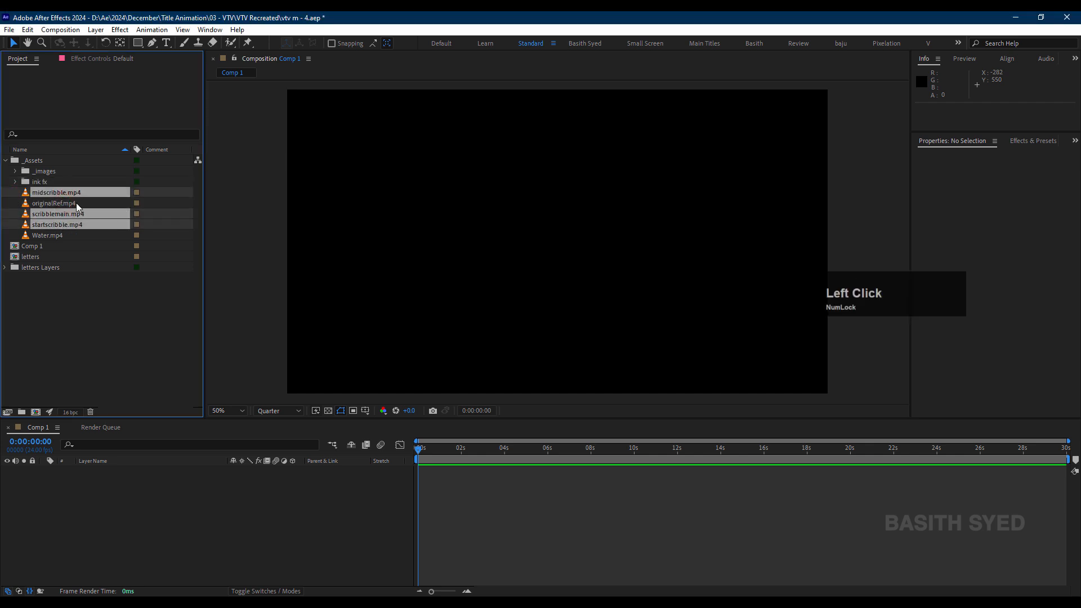
drag(86, 192, 23, 413)
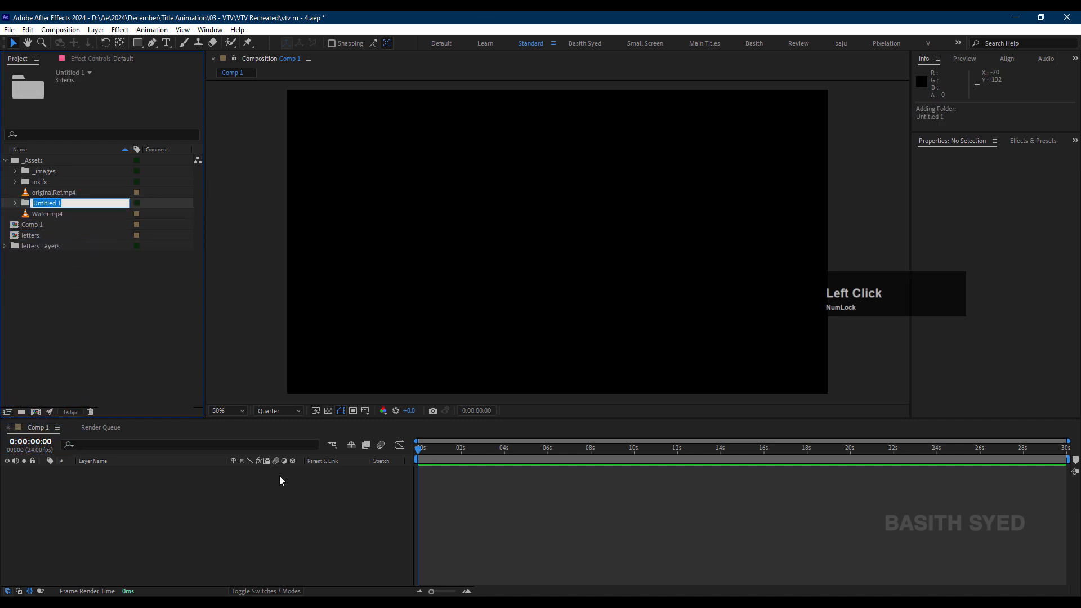
text(scribble)
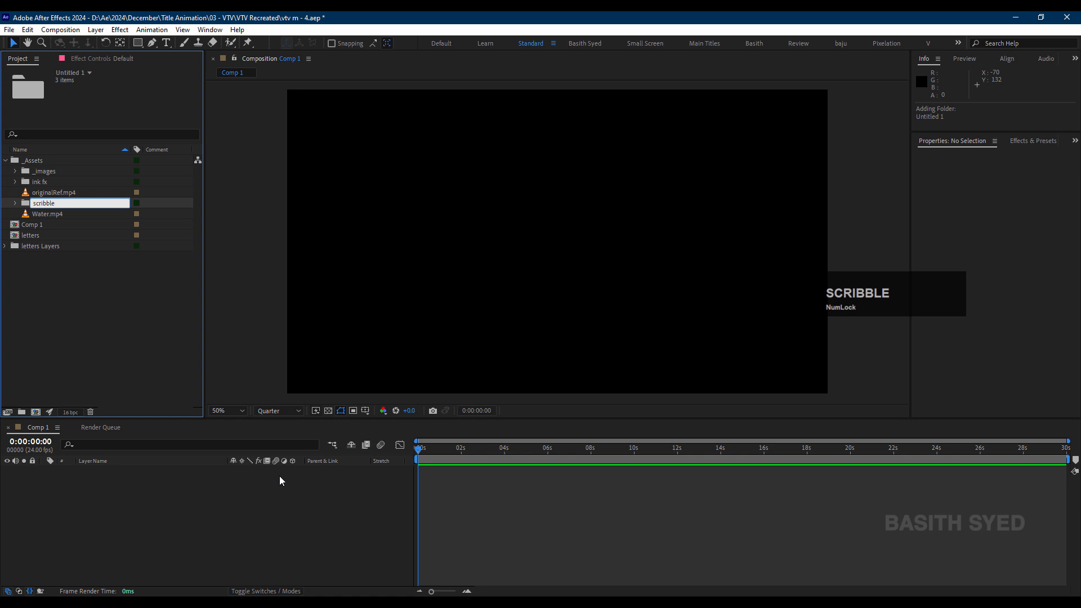
text( footage)
key(Return)
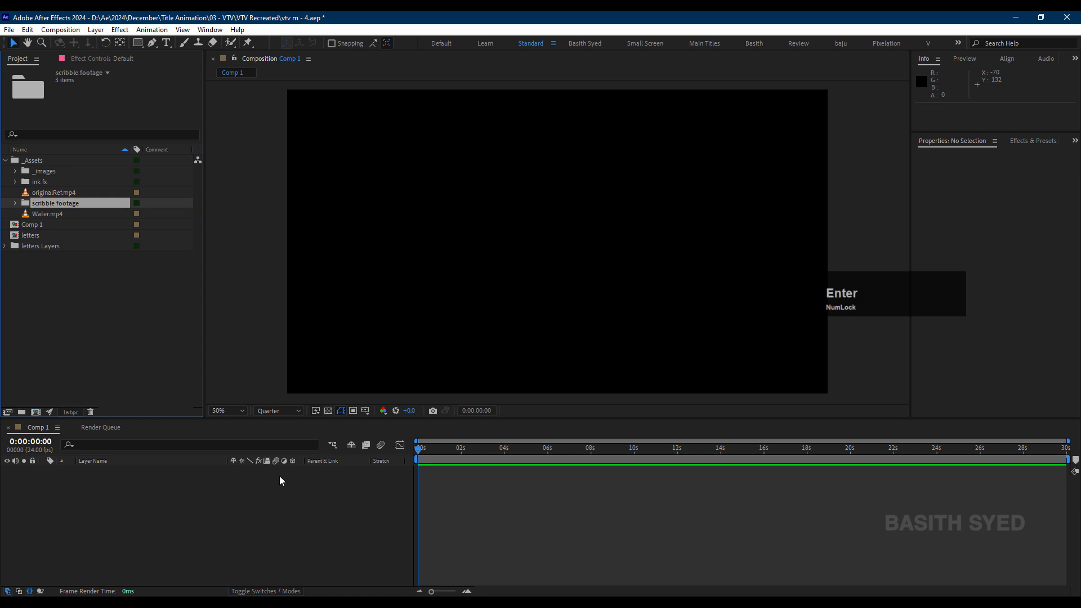
Put Water.mp4 into a new folder named Footage inside _Assets.
click(89, 213)
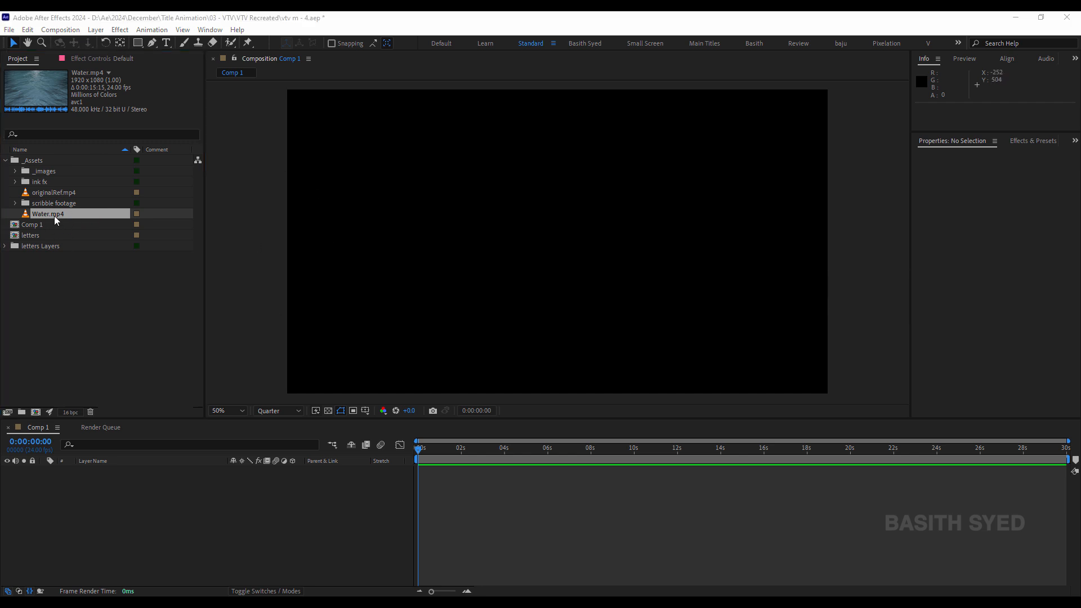
drag(67, 216, 30, 413)
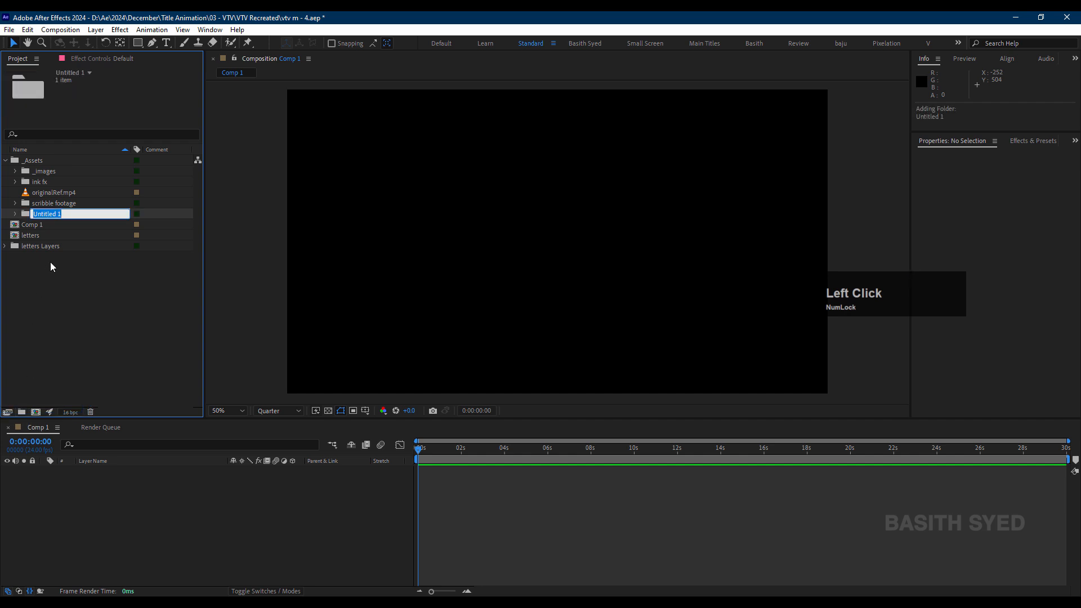
text(Foo)
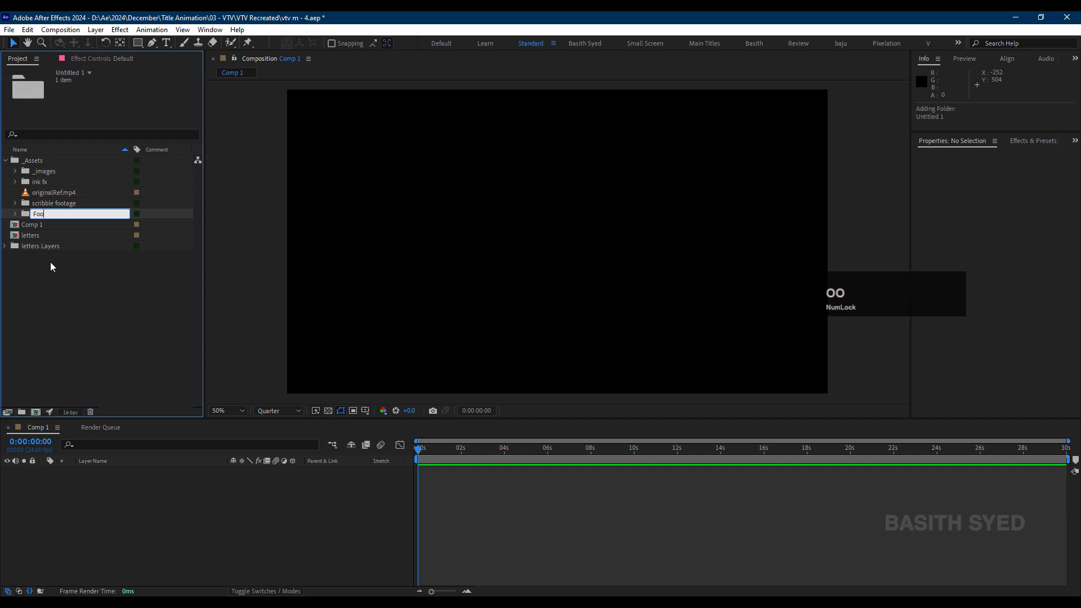
text(ta)
key(BackSpace)
text(tage)
key(Return)
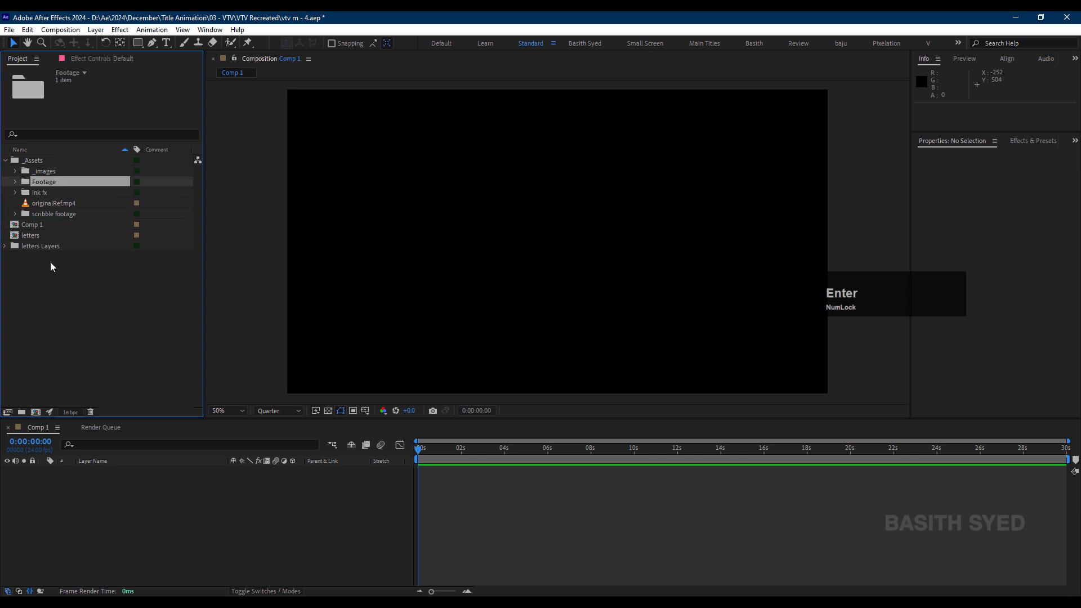
Rename the Footage folder as _Footage.
click(41, 188)
key(Return)
key(Left)
text(_)
key(Return)
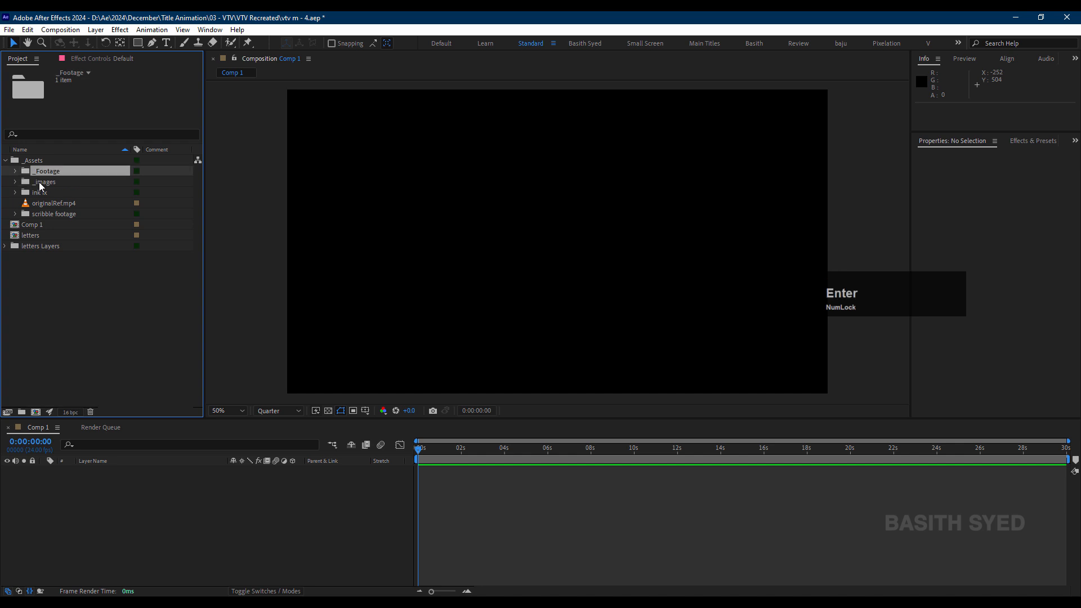
Add BG Texture.jpg from the _images folder to the Comp 1 timeline.
click(5, 187)
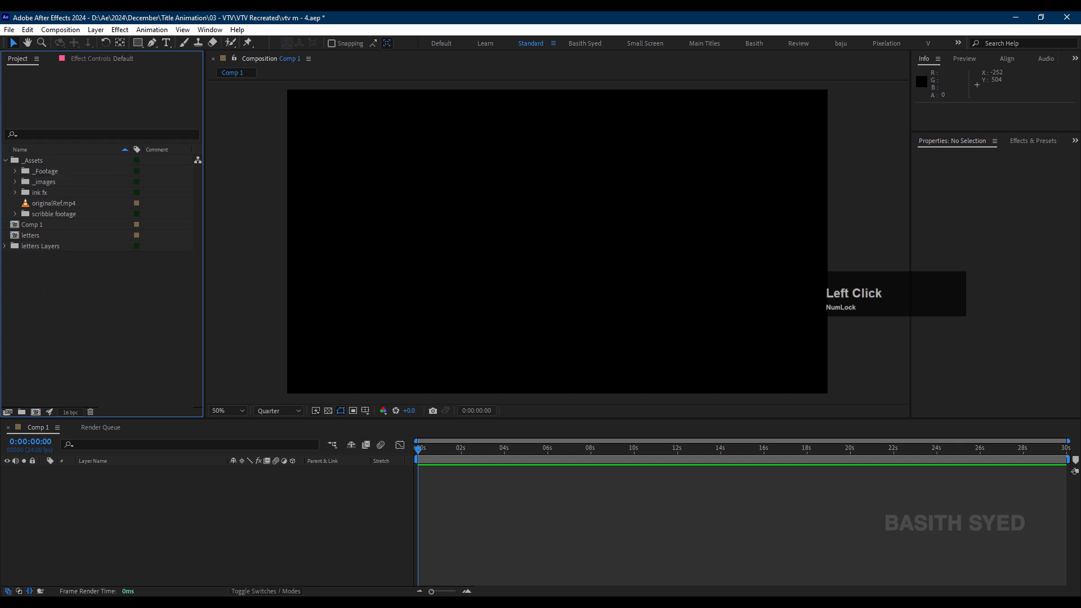
click(191, 495)
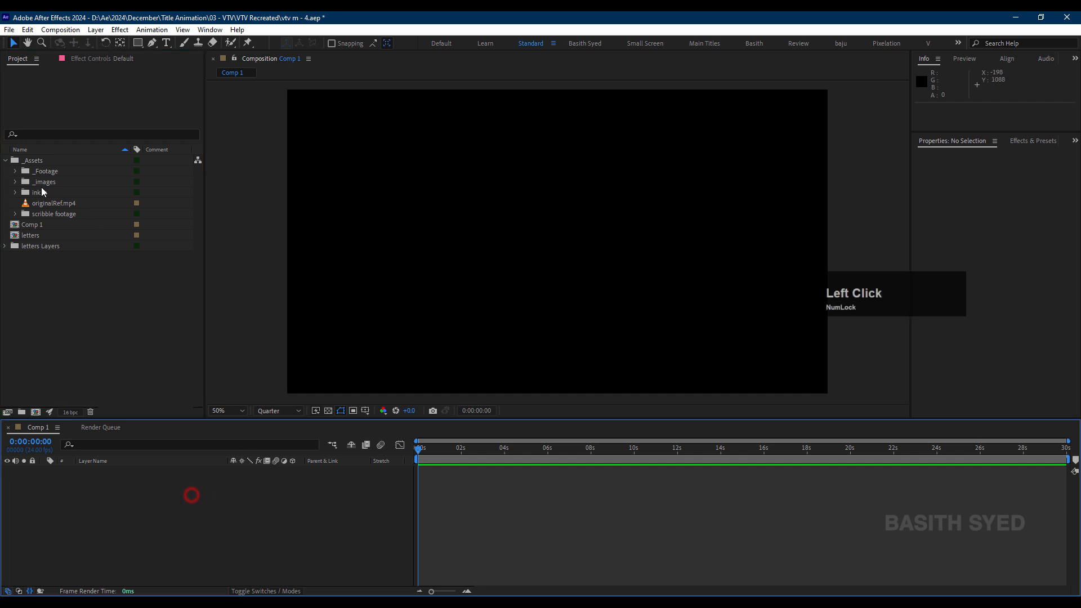
click(15, 182)
click(87, 193)
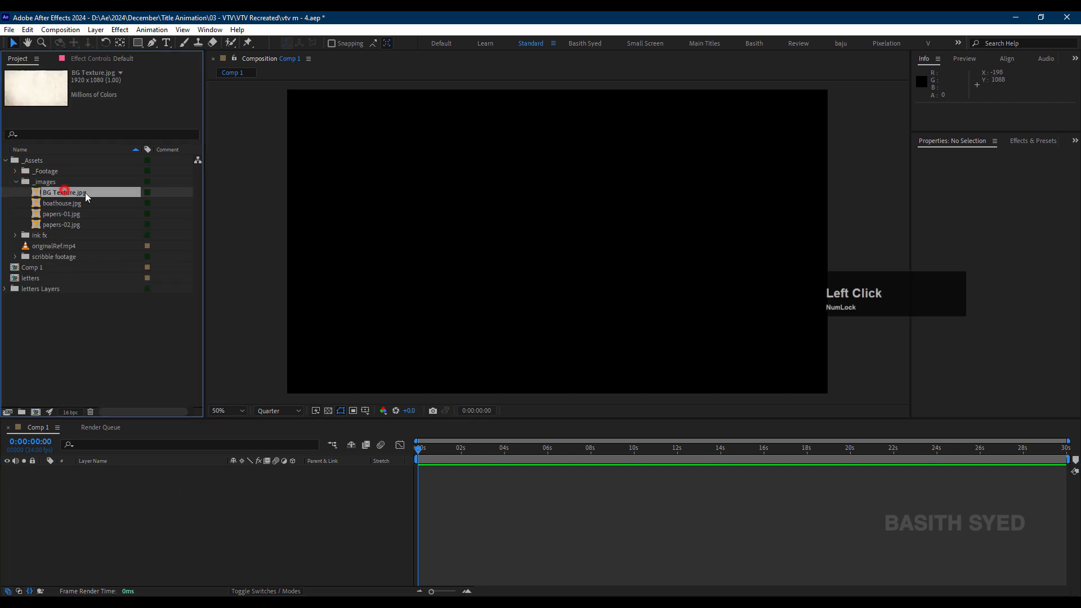
drag(93, 203, 181, 507)
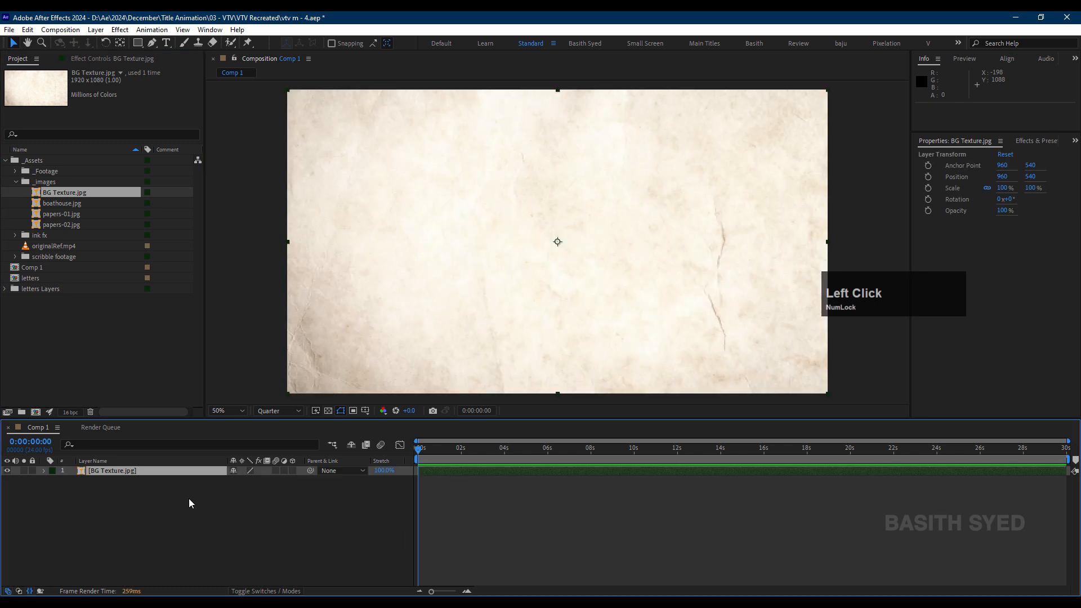
click(716, 510)
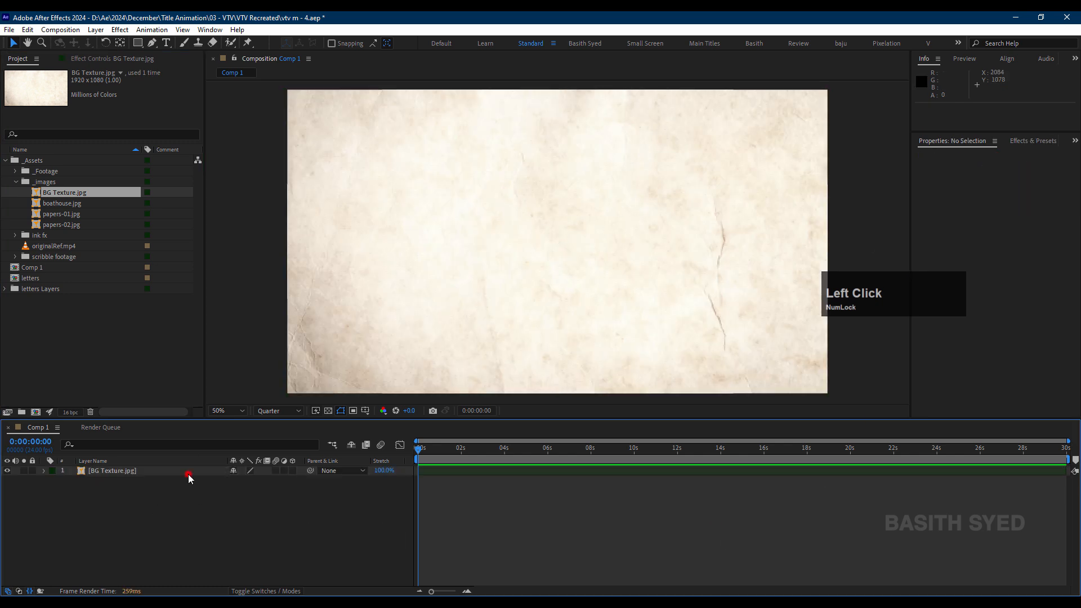
right_click(173, 475)
click(236, 401)
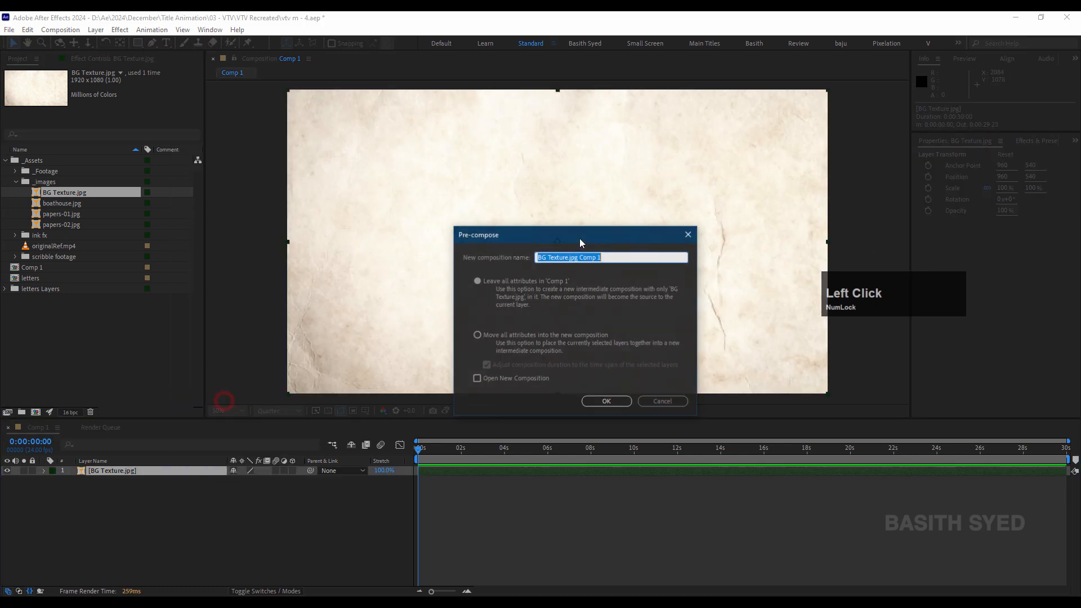
click(488, 334)
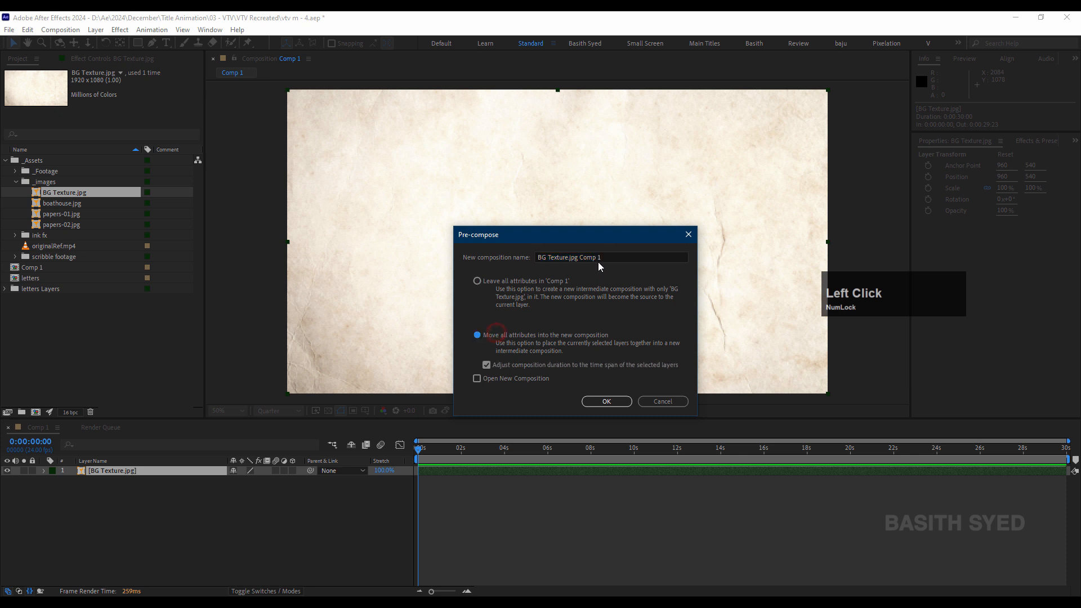
click(670, 402)
Set the scale of the BG Texture.jpg layer to 120%.
click(151, 469)
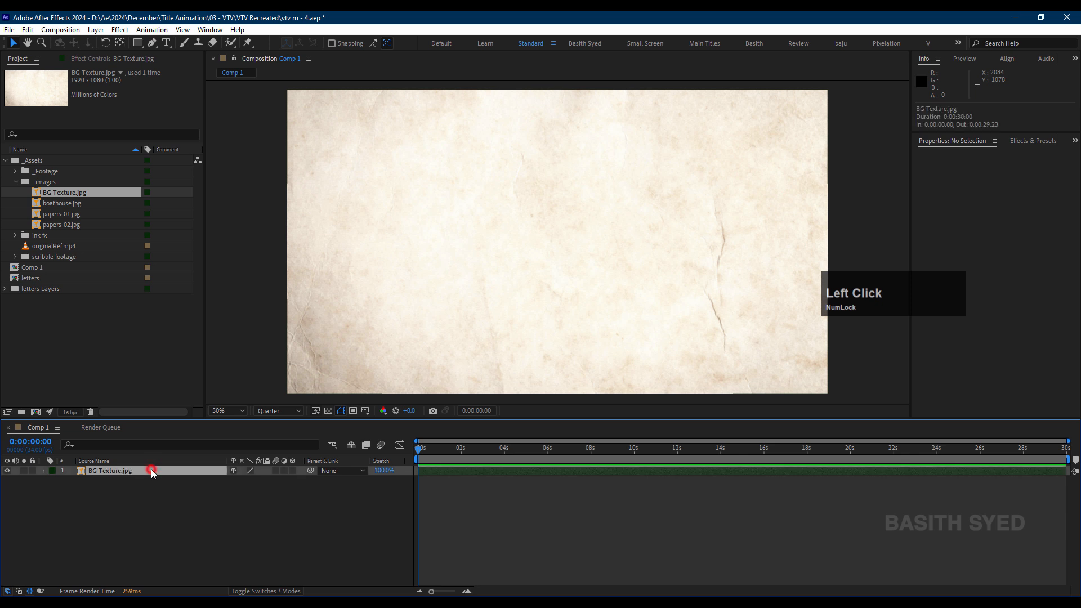
key(s)
click(263, 481)
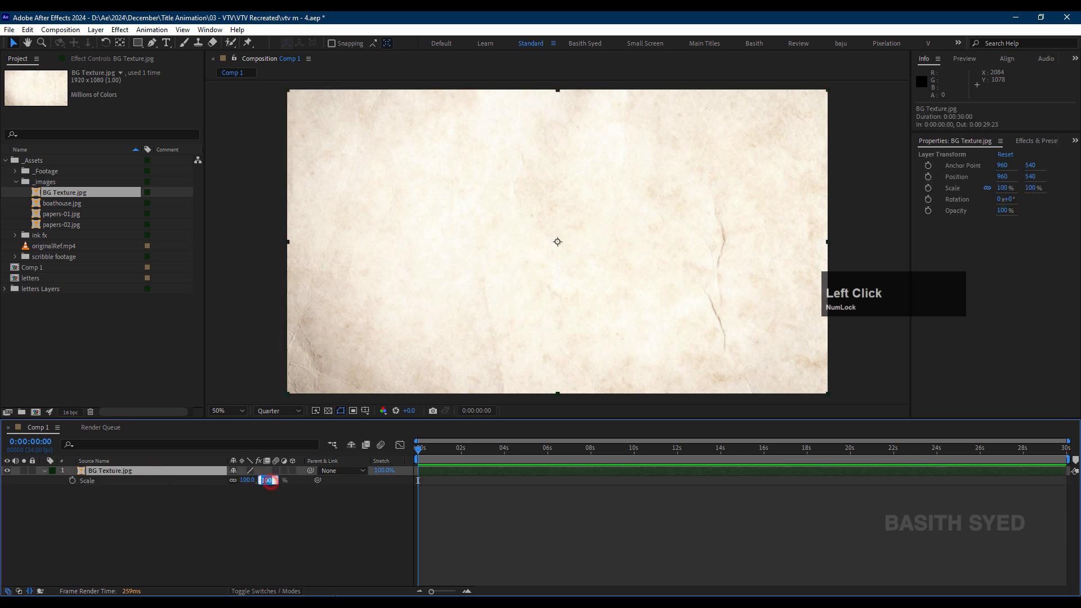
text(1)
key(Return)
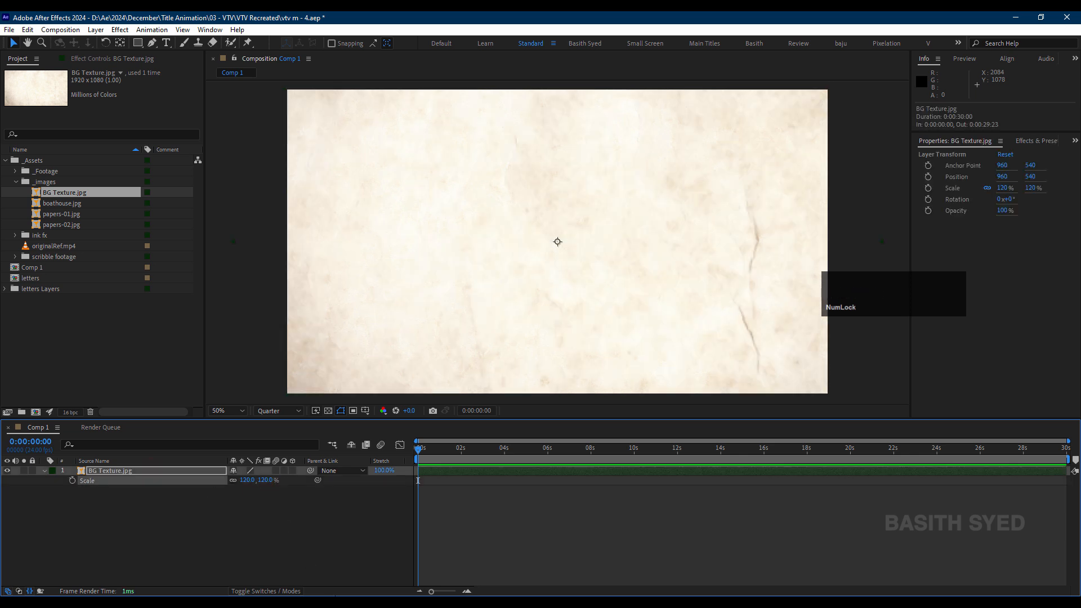
click(307, 556)
scroll(550, 260, down, 2)
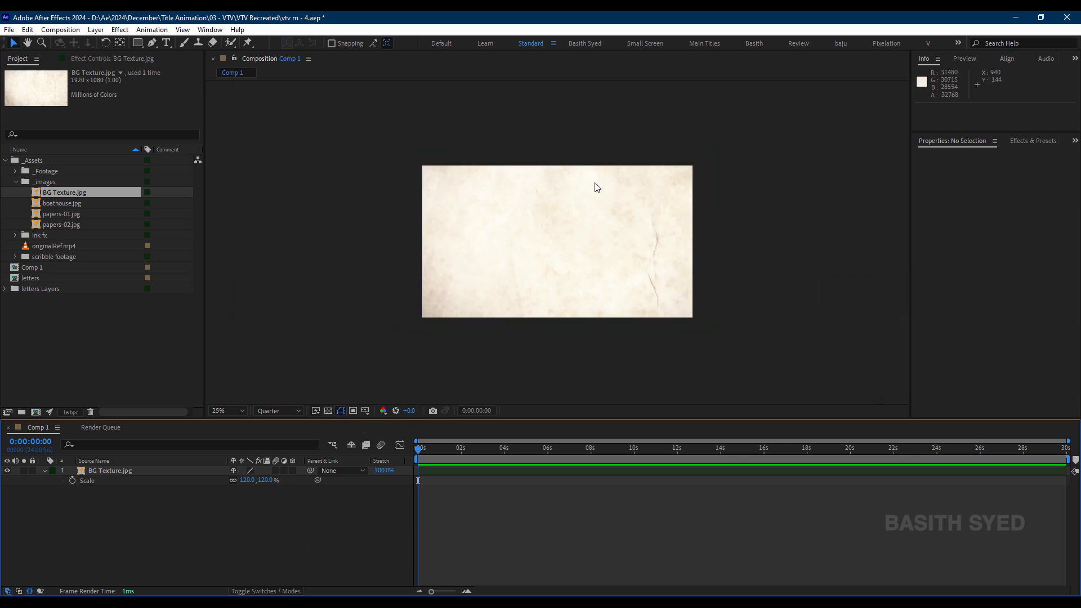
click(308, 59)
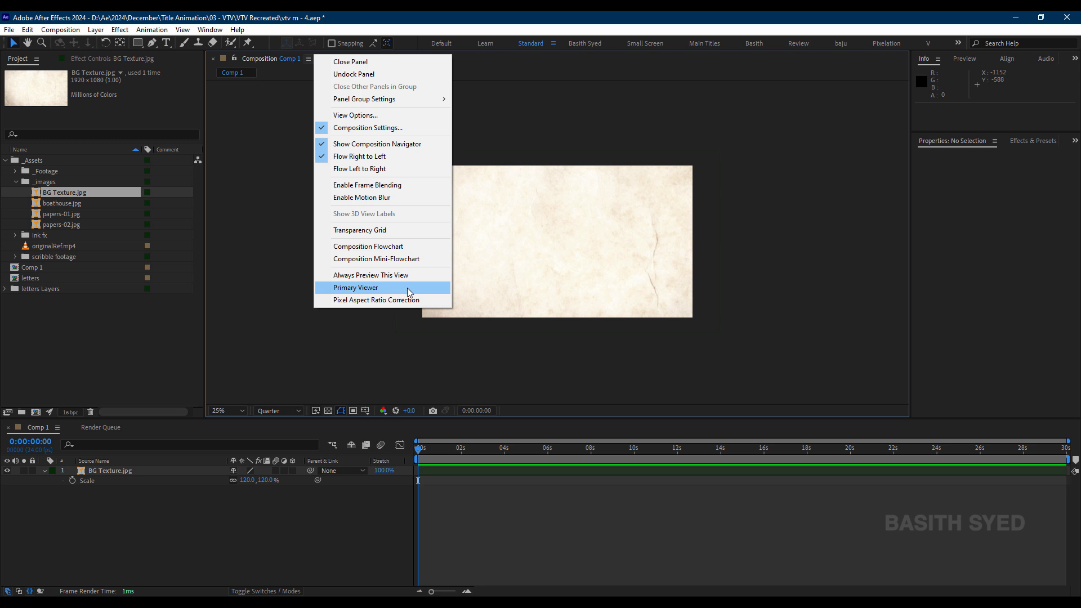
mouse_move(421, 100)
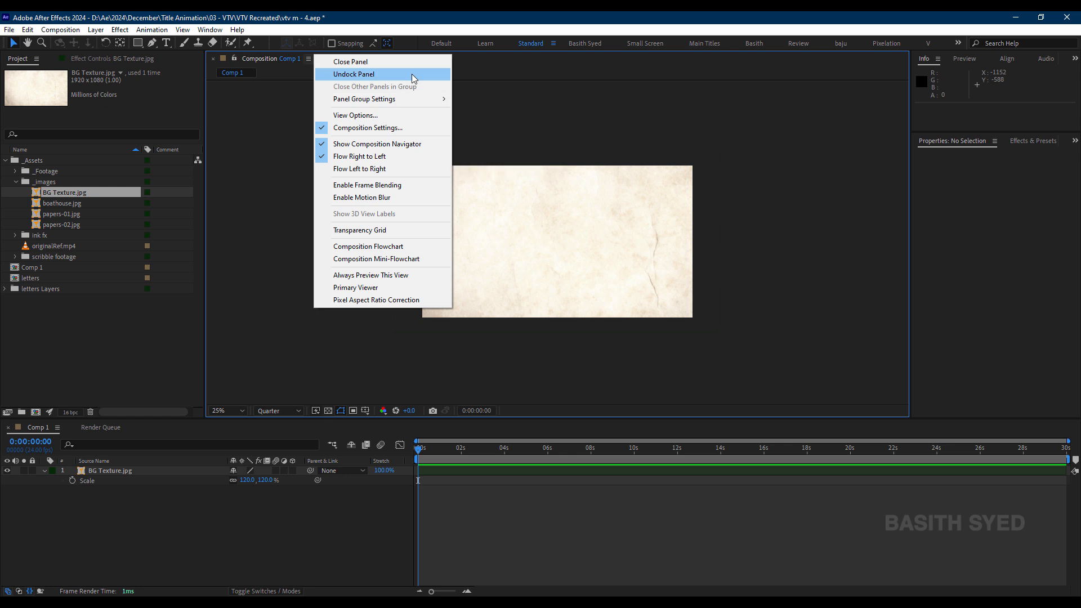
click(403, 117)
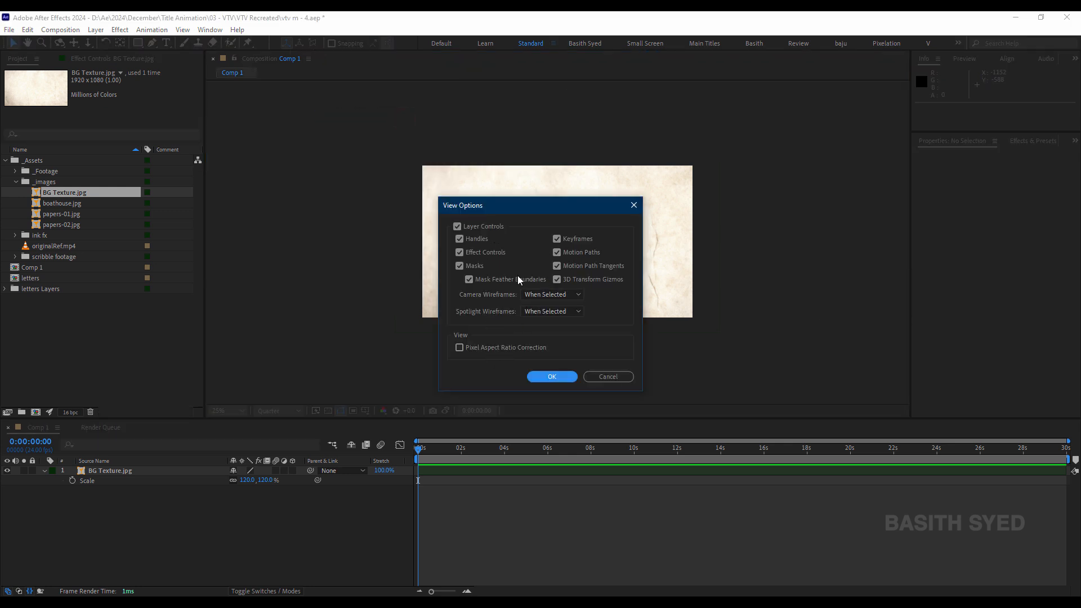
click(604, 377)
Try toggling the layer controls of BG Texture.jpg, and undo a trial move of the layer in the composition view.
click(138, 471)
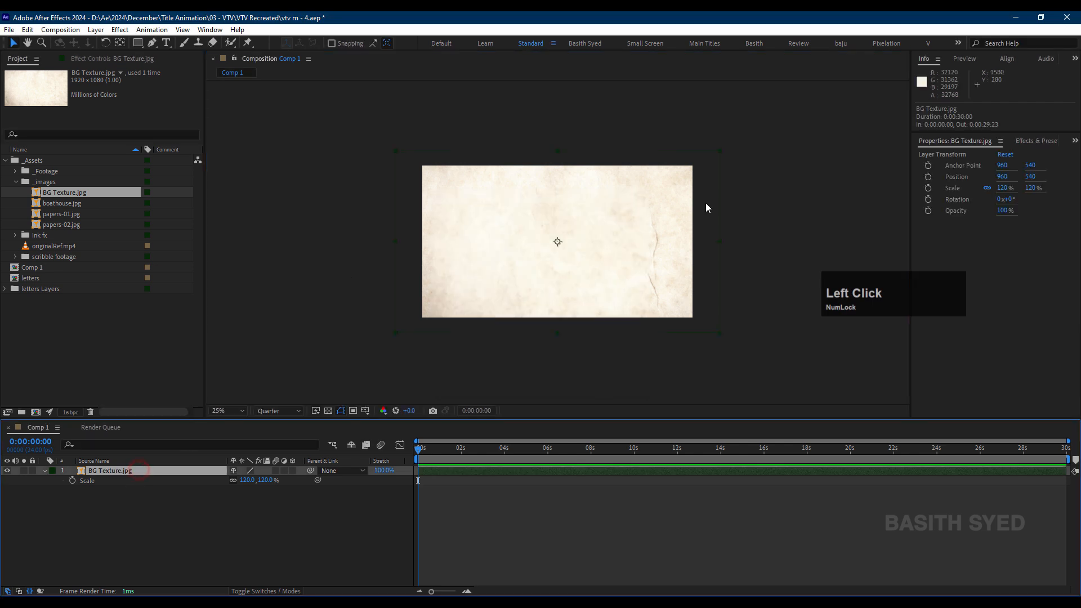
scroll(728, 225, down, 2)
scroll(729, 226, up, 2)
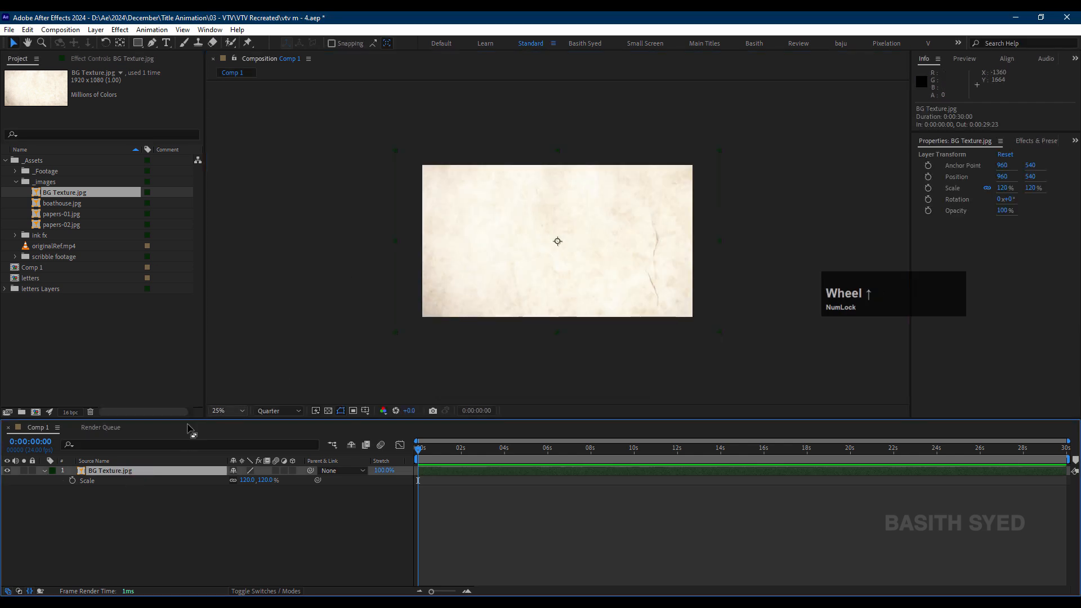
click(162, 472)
key(ctrl+shift+h)
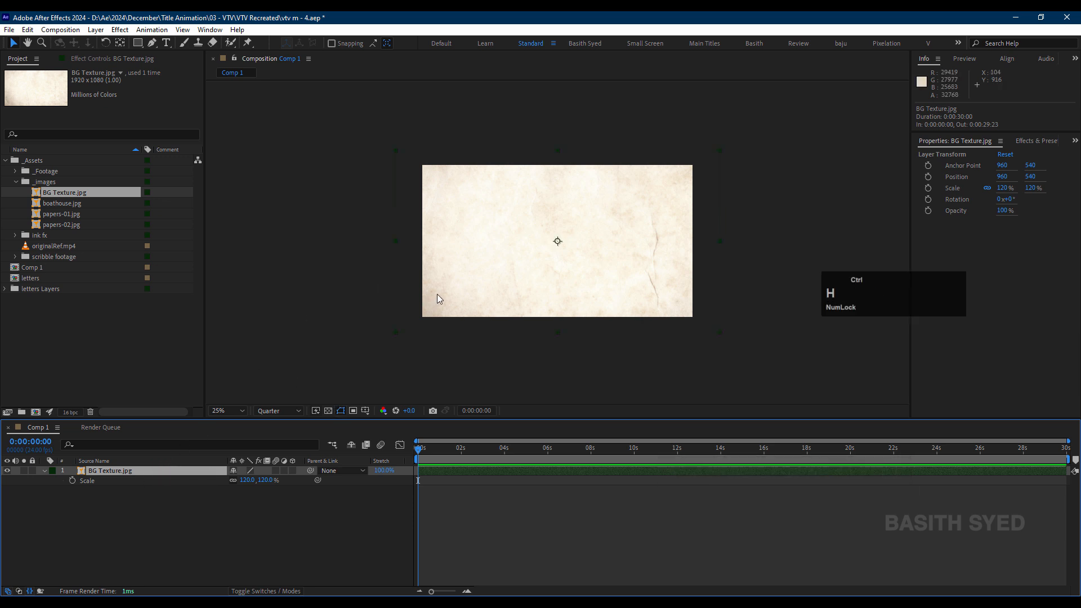
key(ctrl+h)
drag(535, 243, 661, 310)
key(ctrl+z)
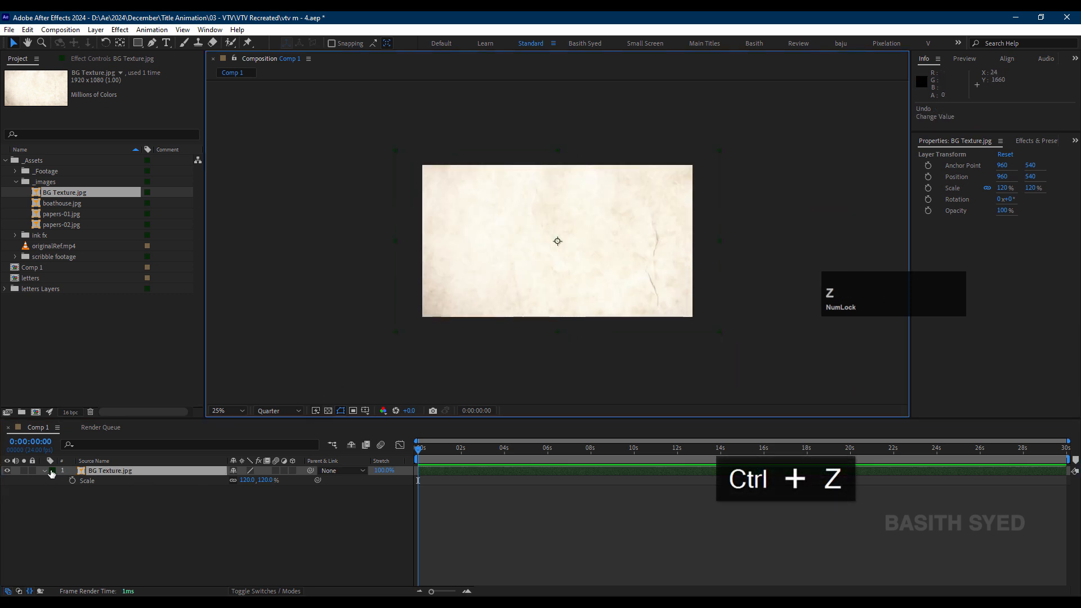
Change the label color of the BG Texture.jpg layer to red and collapse its properties.
click(52, 470)
click(74, 282)
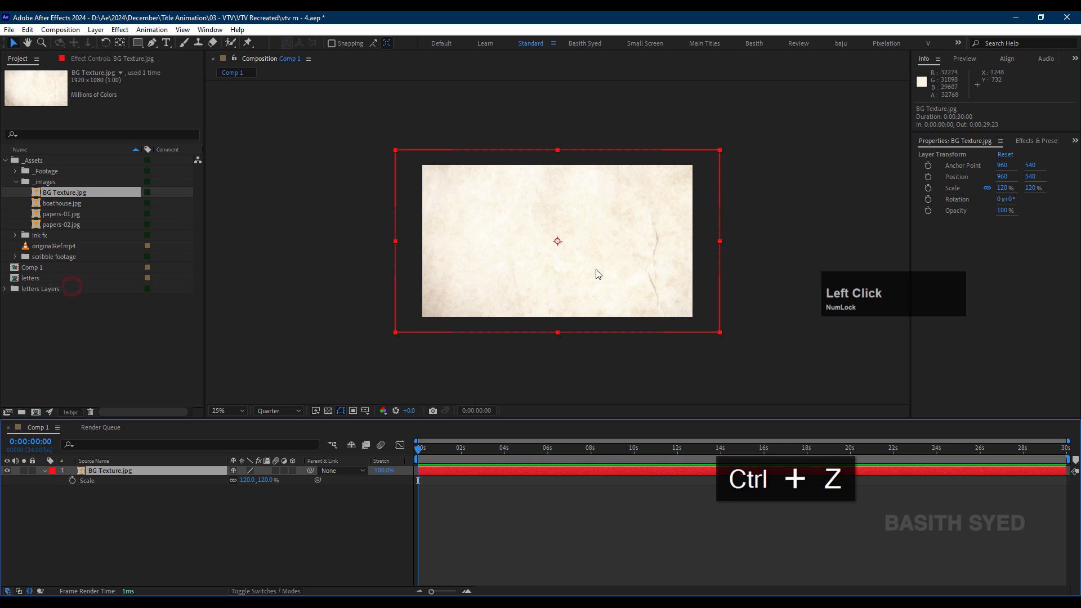
click(145, 504)
click(107, 472)
click(112, 505)
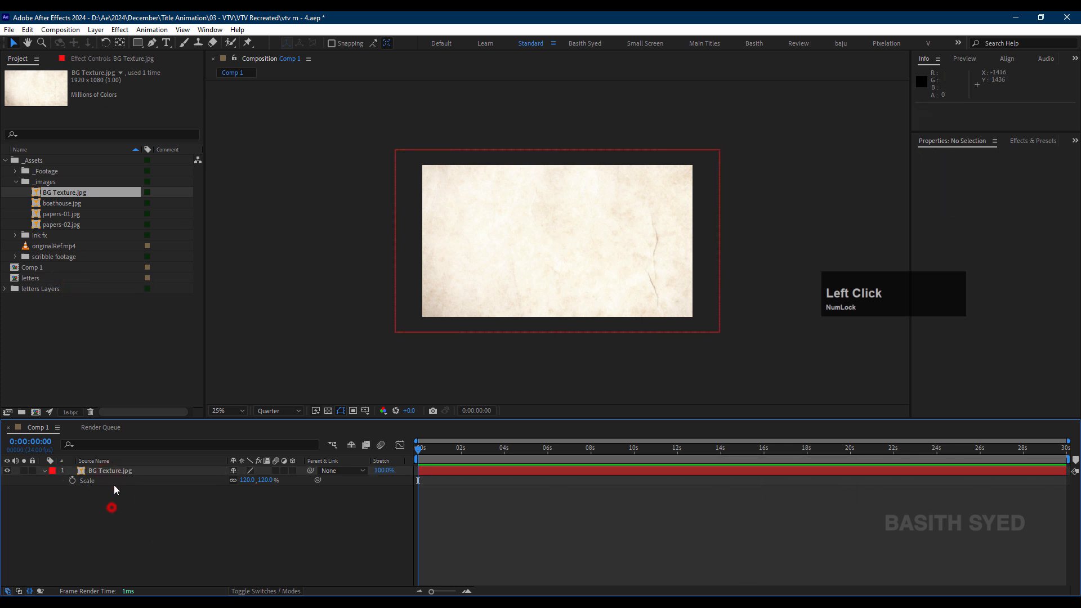
click(119, 472)
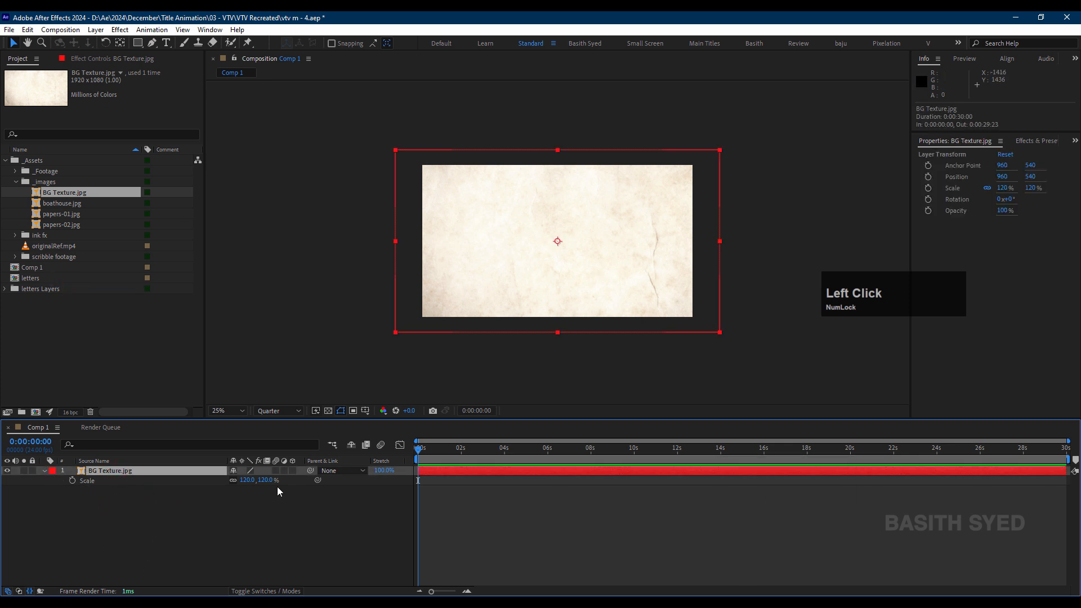
click(43, 472)
click(94, 499)
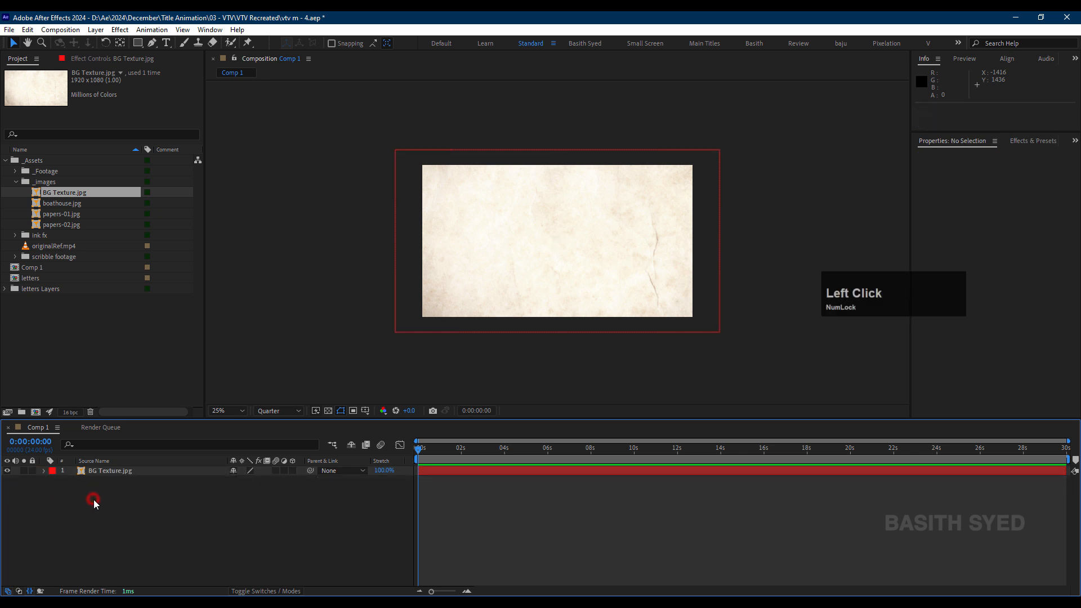
Create a white solid named BG-bright in Comp 1 and place it beneath the BG Texture.jpg layer.
click(25, 204)
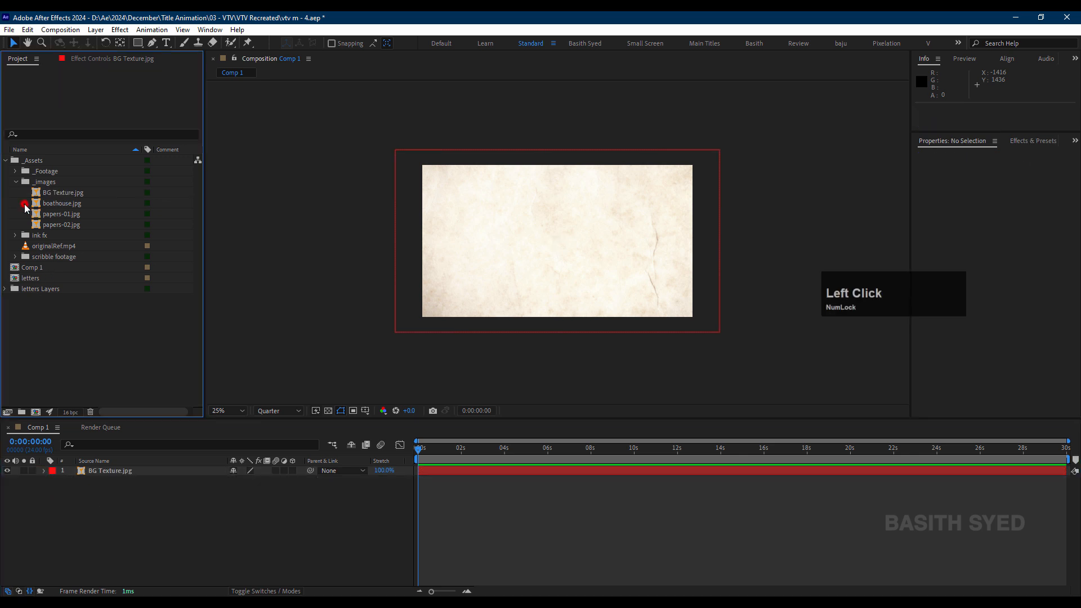
click(159, 525)
right_click(152, 517)
mouse_move(222, 381)
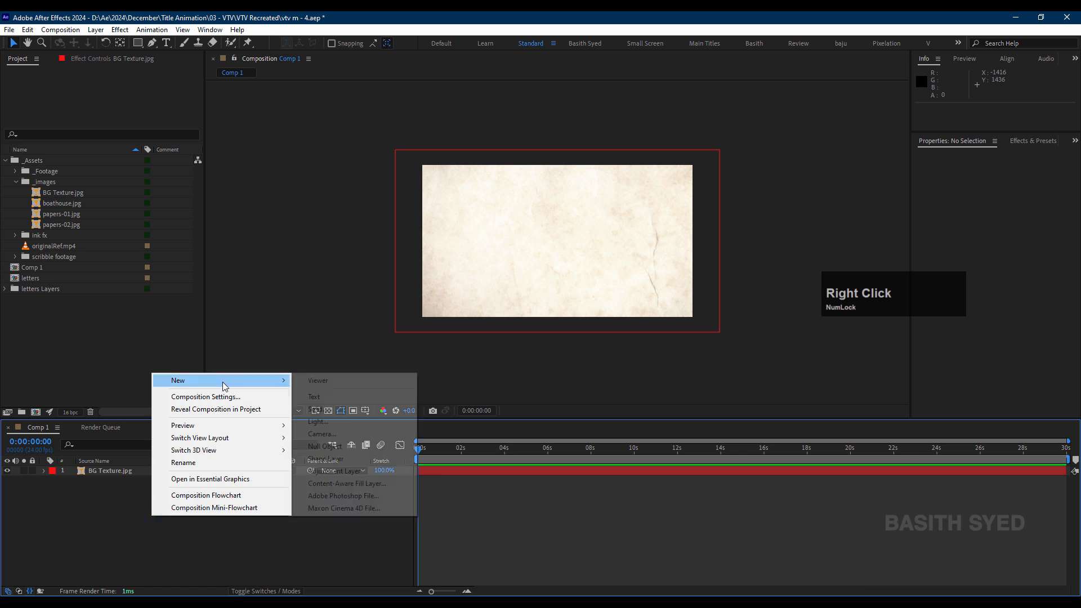
click(345, 411)
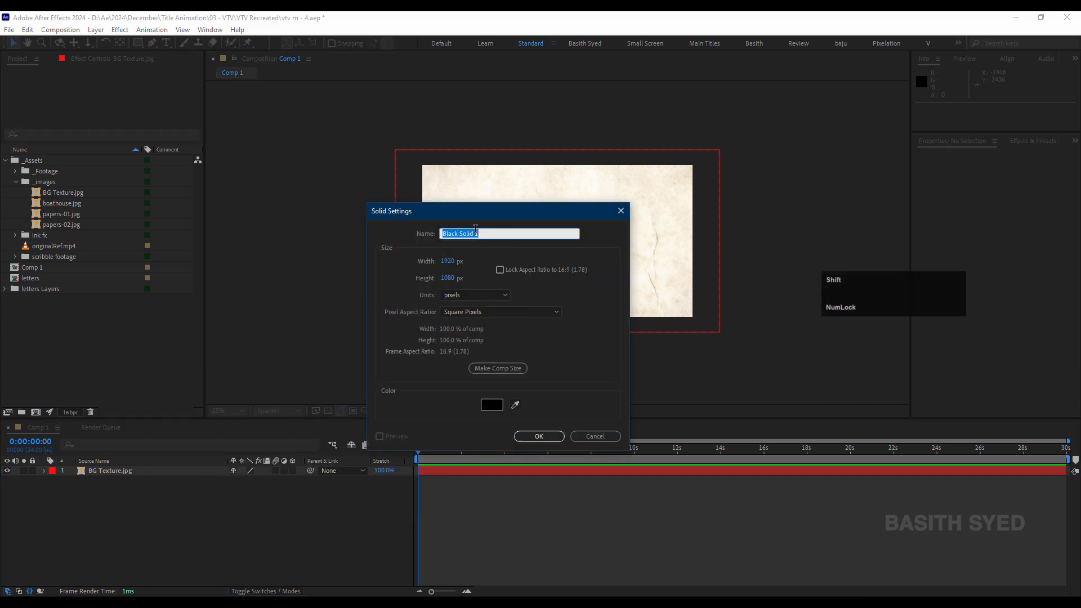
text(BG-bright)
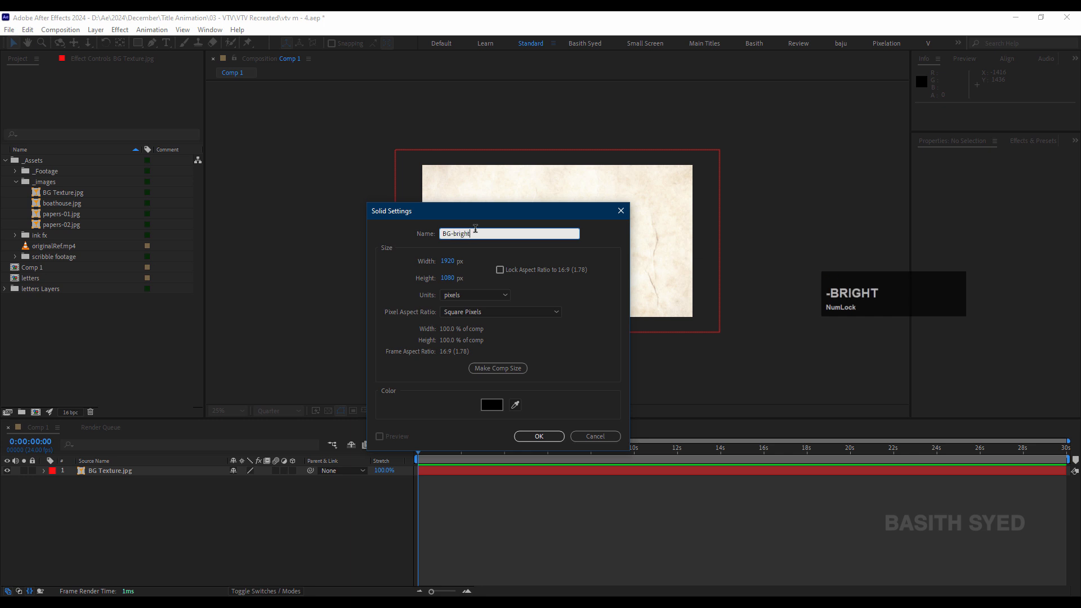
click(492, 405)
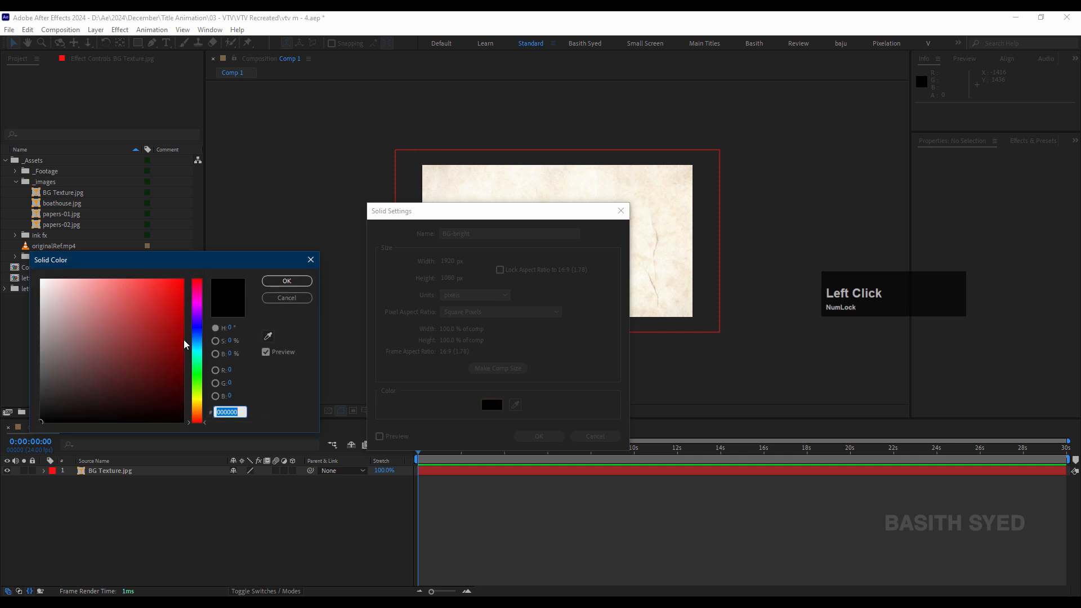
drag(54, 287, 81, 248)
click(276, 280)
click(535, 435)
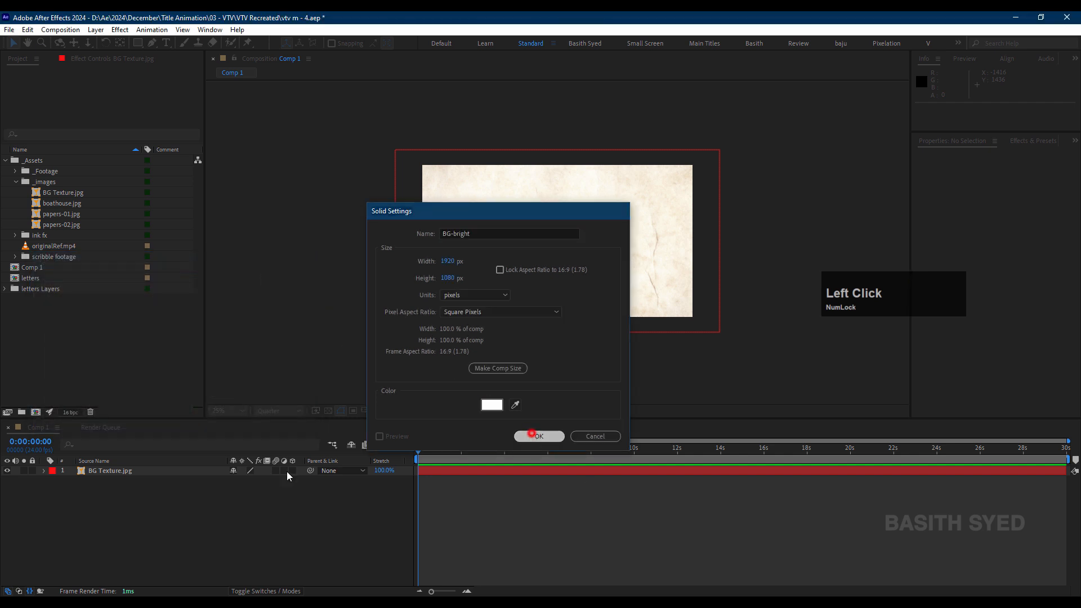
drag(116, 471, 127, 509)
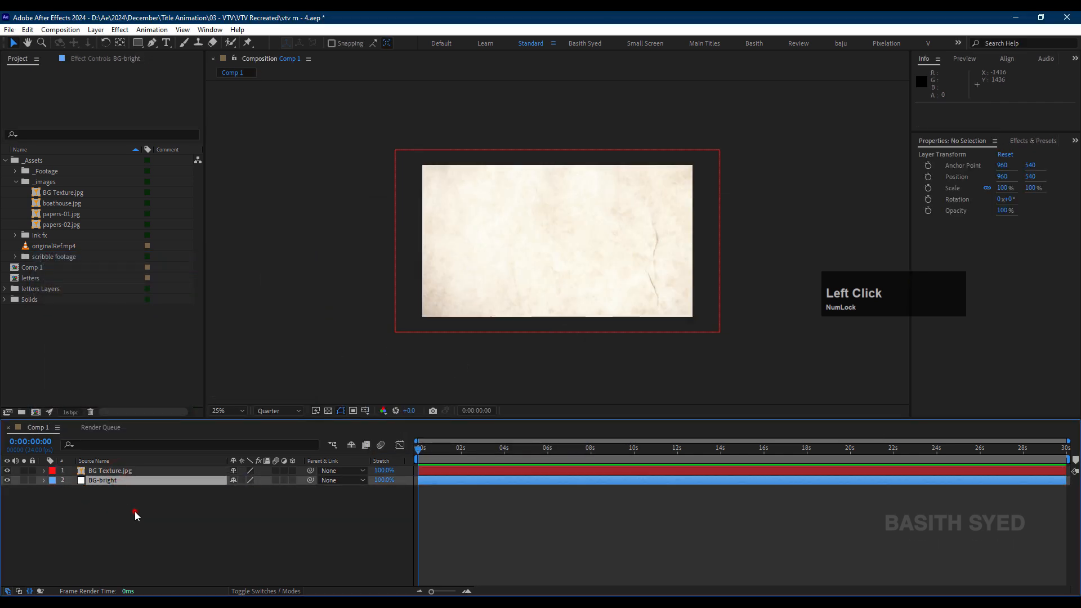
click(133, 512)
Show the blending mode column at full width and set BG Texture.jpg to Multiply.
click(129, 470)
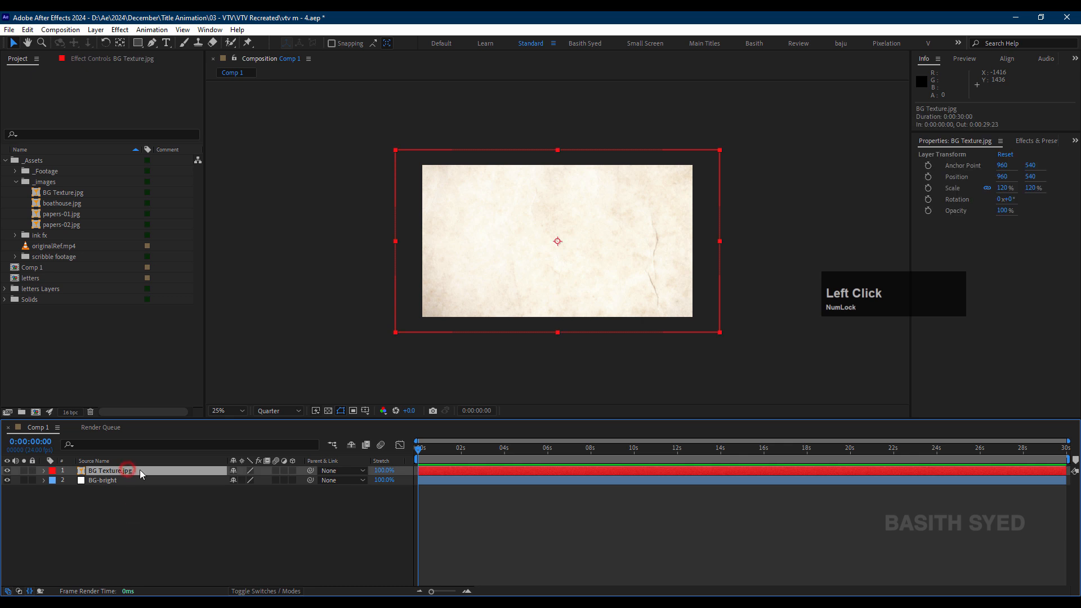
click(272, 591)
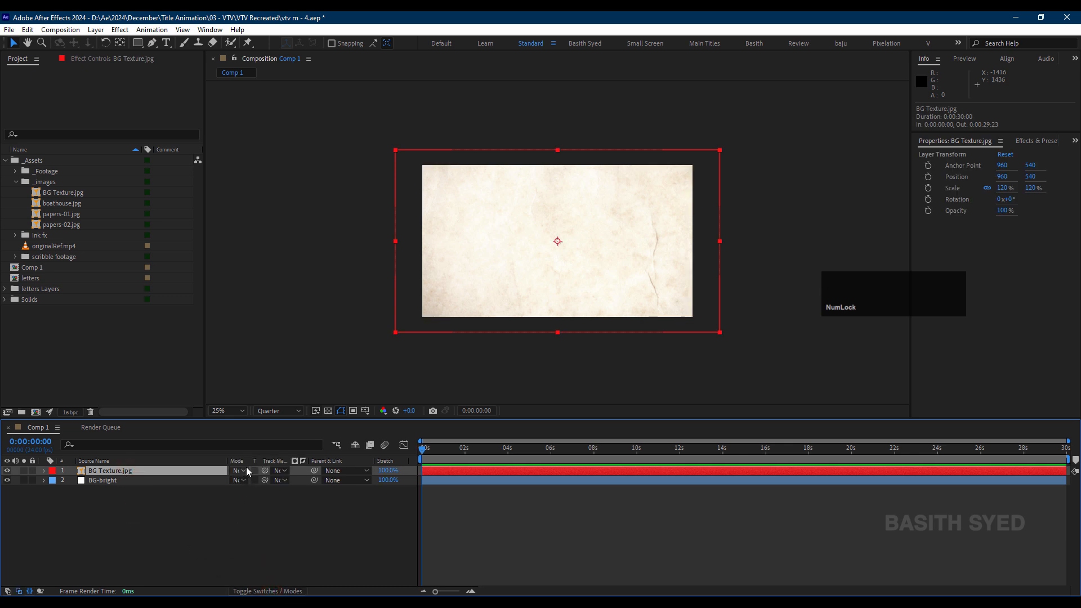
click(308, 460)
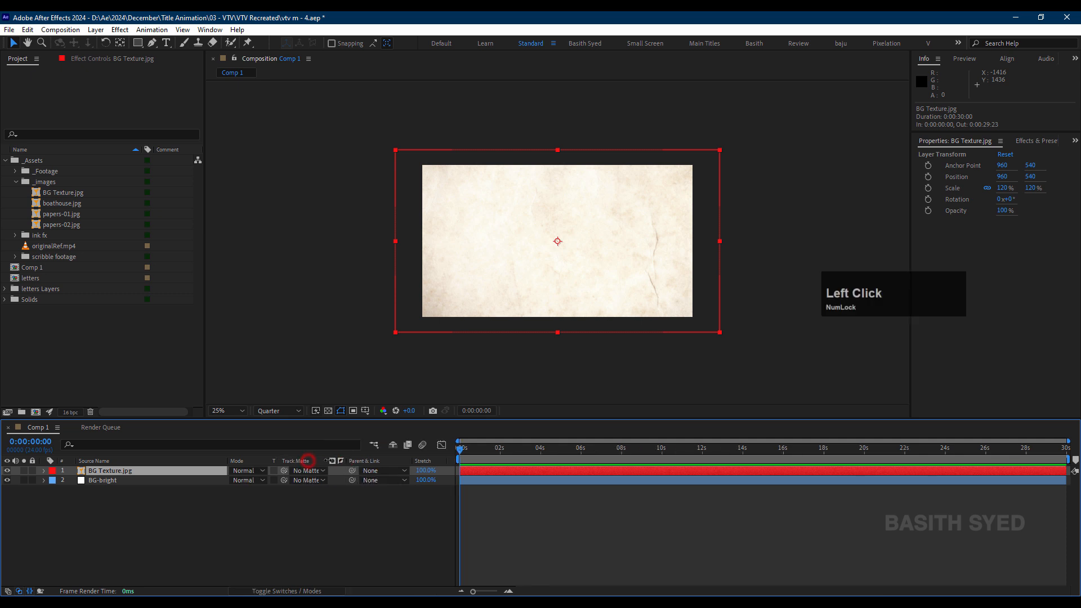
click(251, 471)
click(290, 113)
click(259, 524)
click(132, 480)
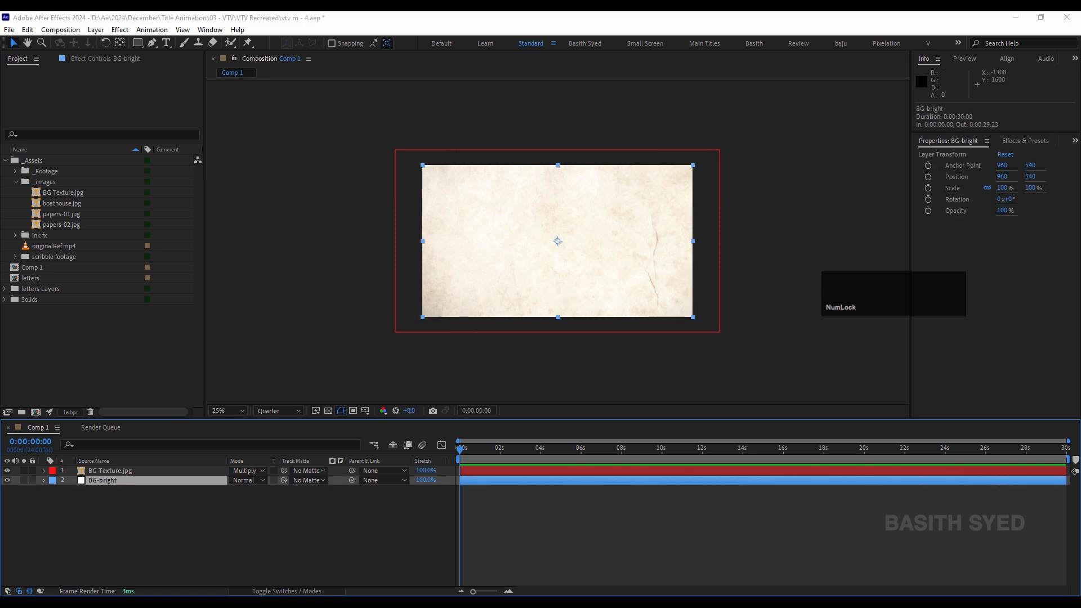
click(170, 511)
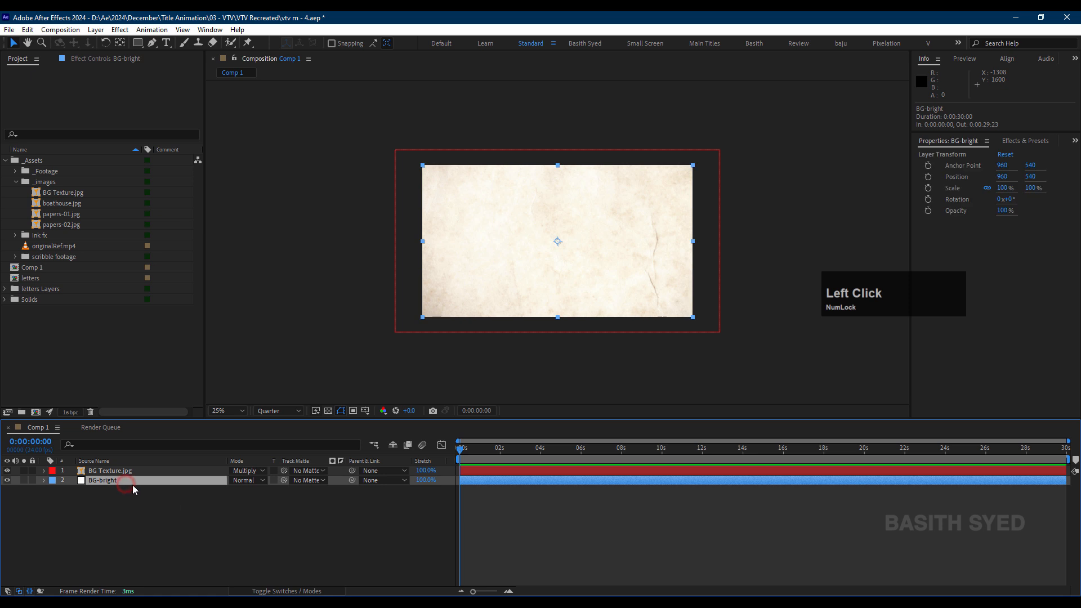
right_click(107, 509)
mouse_move(237, 378)
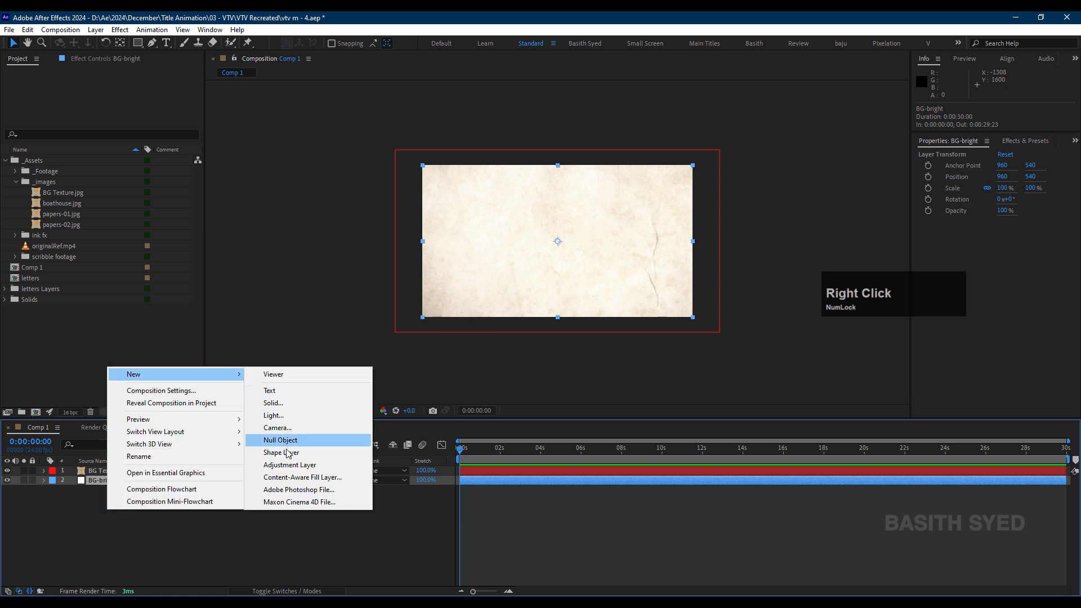
click(75, 510)
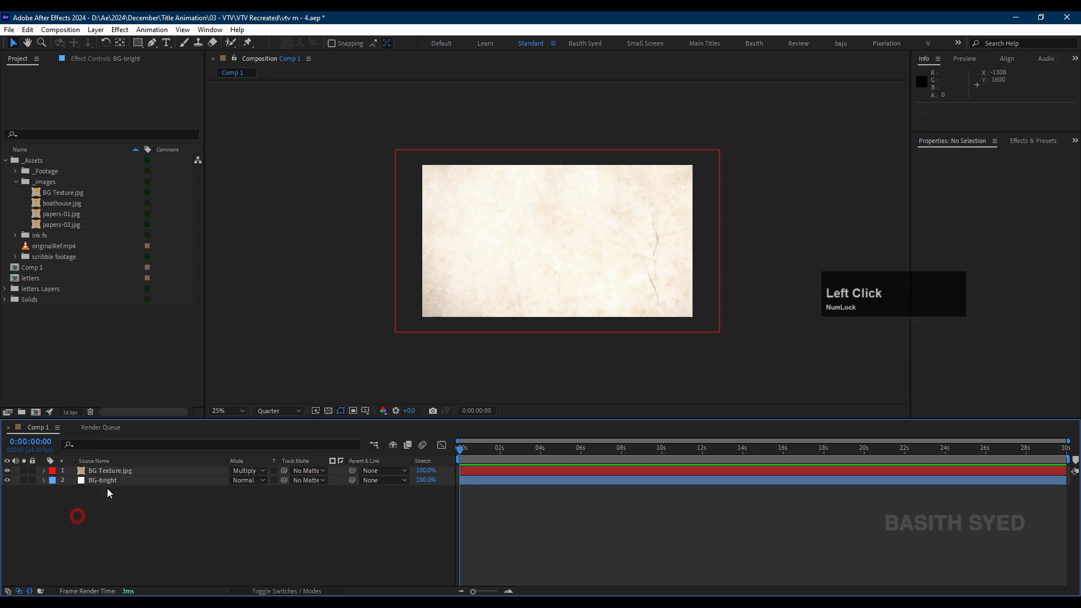
Duplicate the BG-bright layer and rename the upper copy Color.
click(115, 482)
key(ctrl+d)
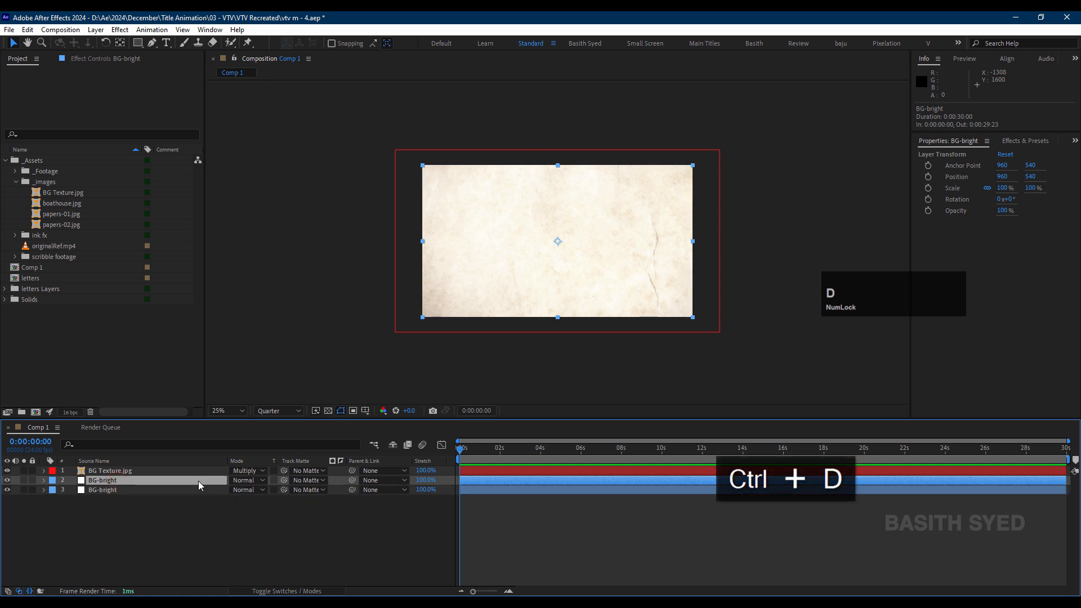
click(147, 480)
key(Return)
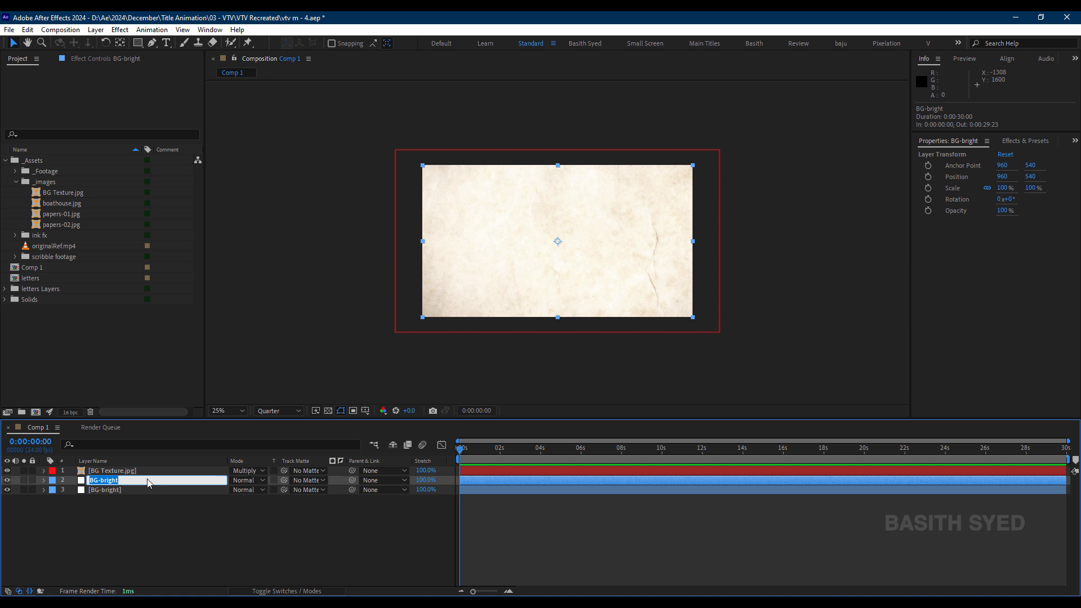
text(Color)
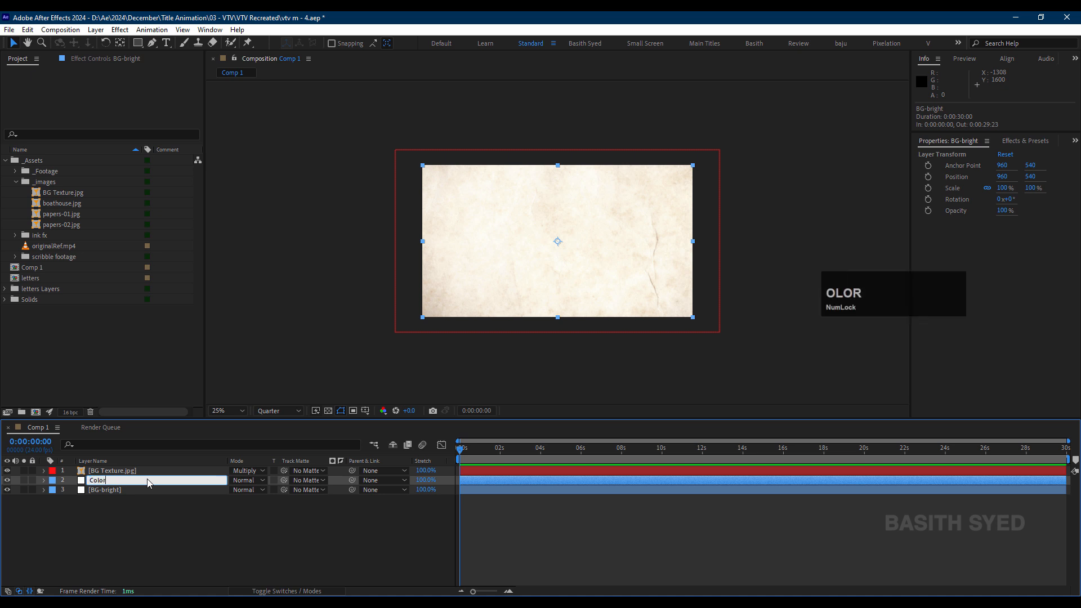
key(Return)
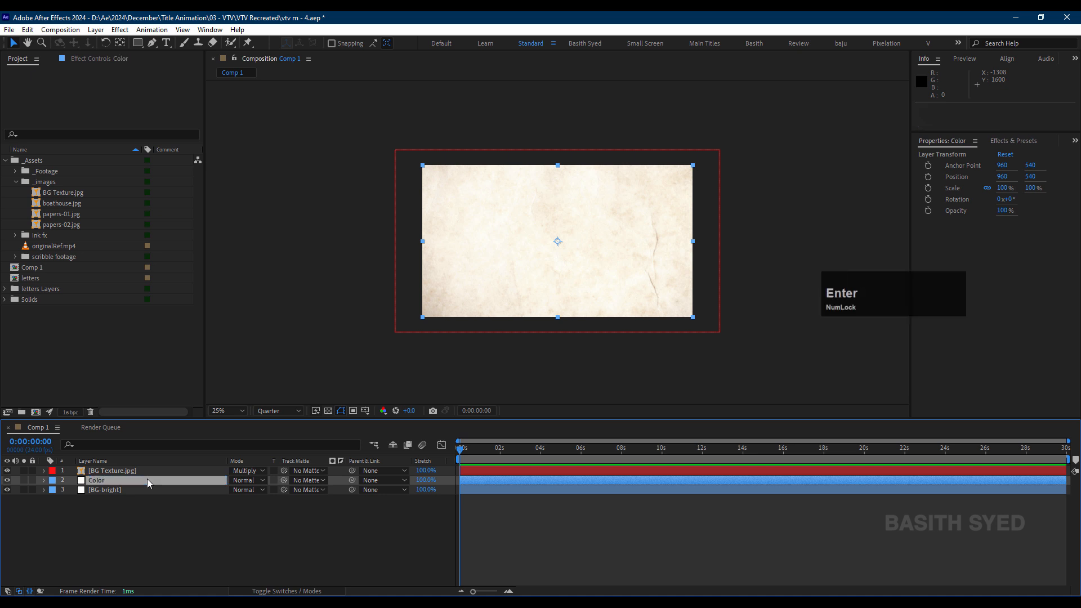
Find the Generate group's Fill effect and apply it to the Color layer.
click(149, 482)
click(993, 141)
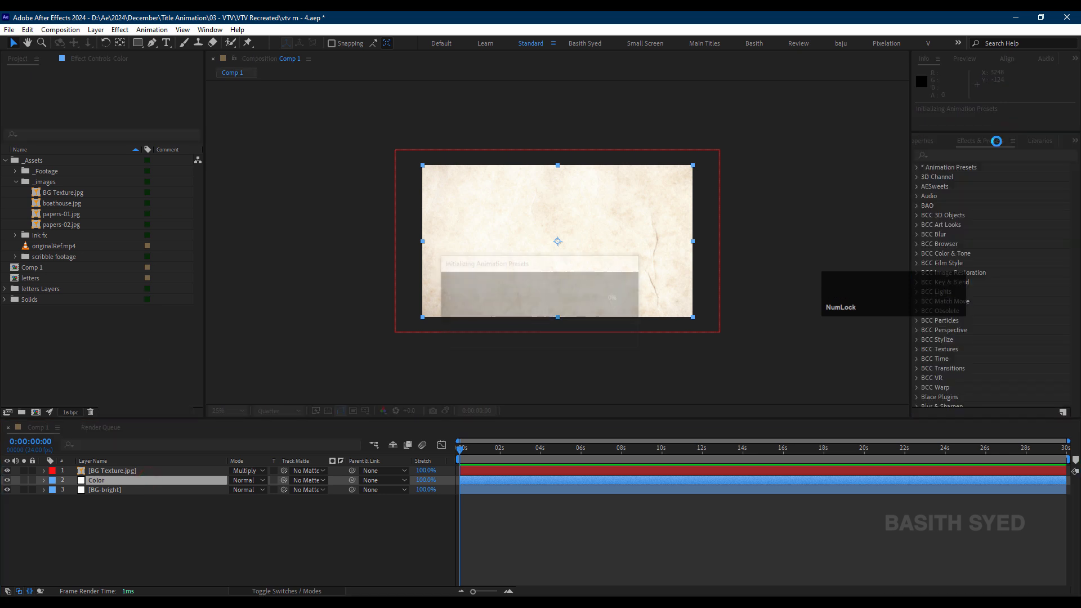
click(980, 155)
text(fill)
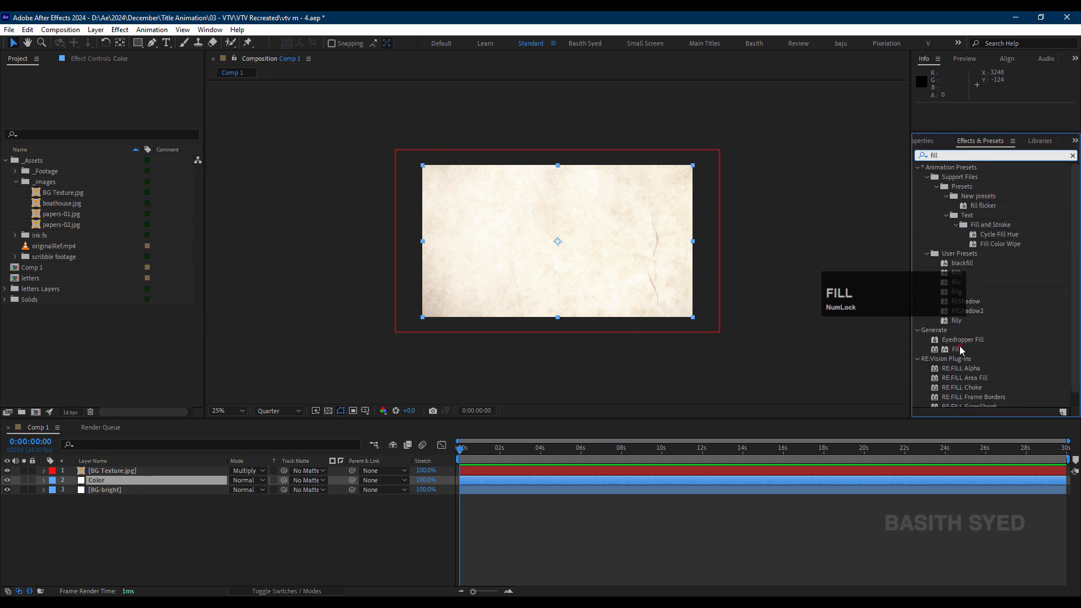
drag(957, 350, 147, 481)
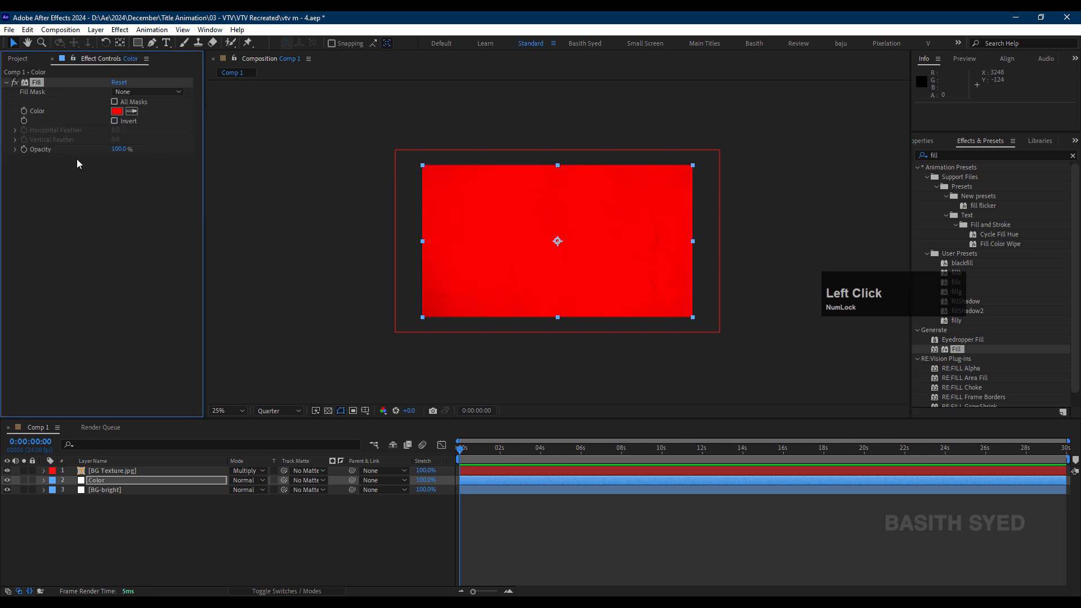
Set the Fill effect's color on the Color layer to a light warm beige close to D8D0BE.
click(116, 112)
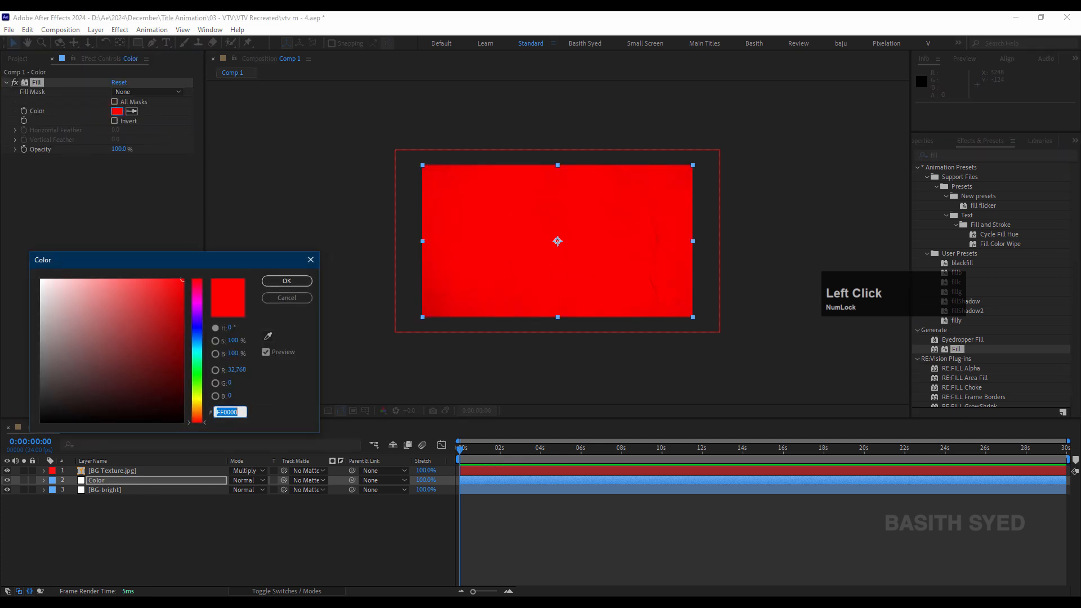
key(Escape)
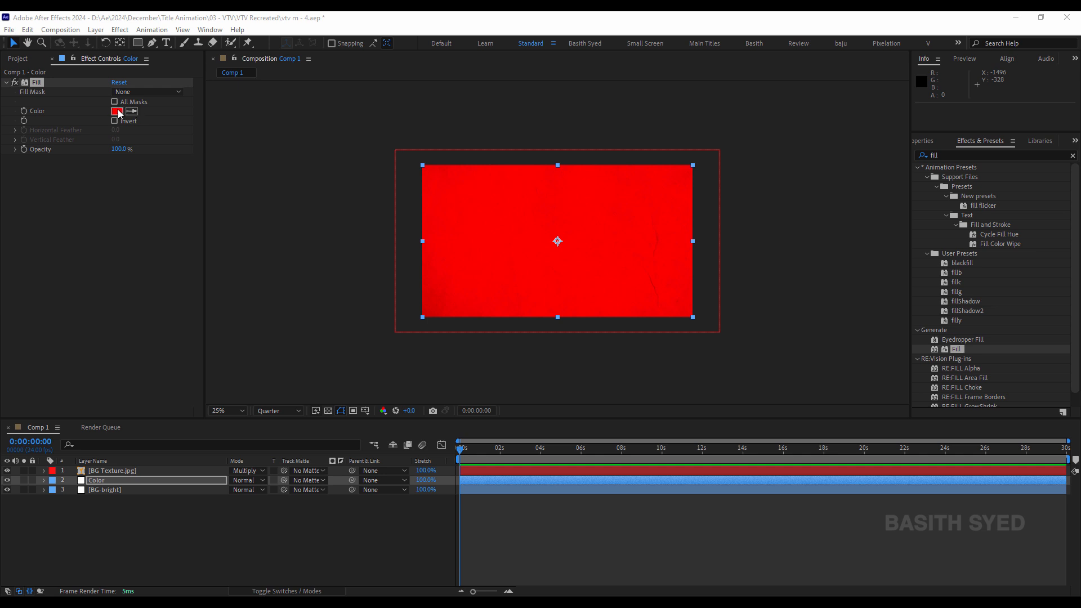
click(117, 112)
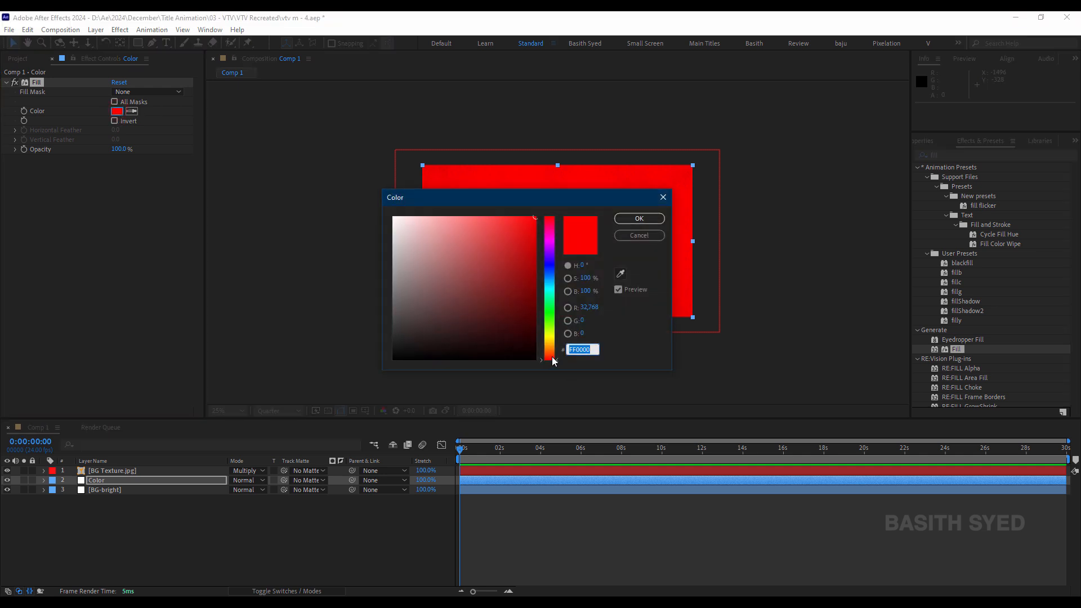
drag(553, 361, 556, 345)
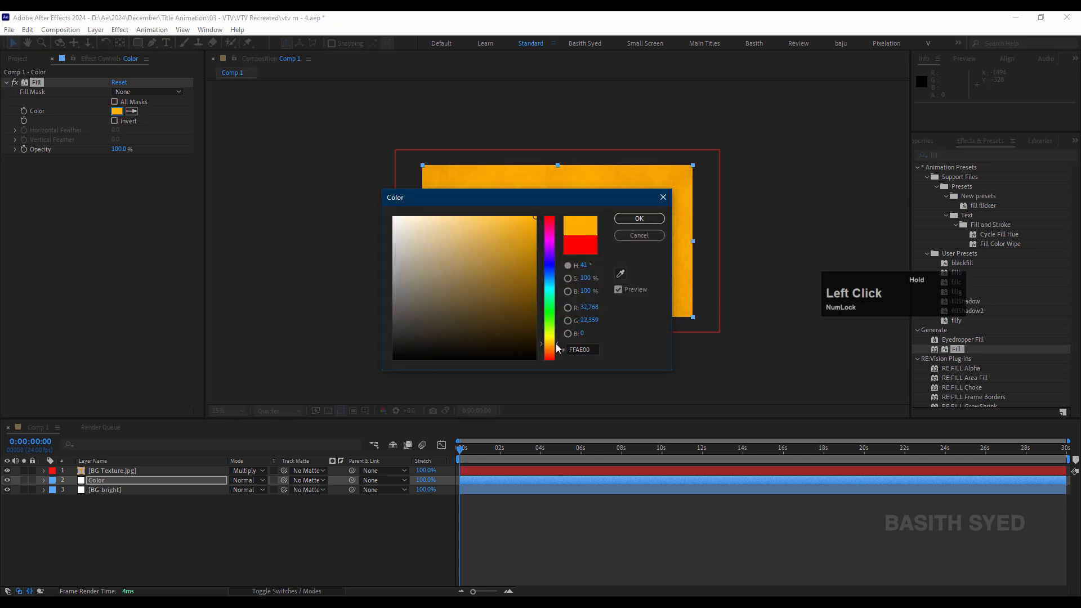
drag(397, 219, 410, 238)
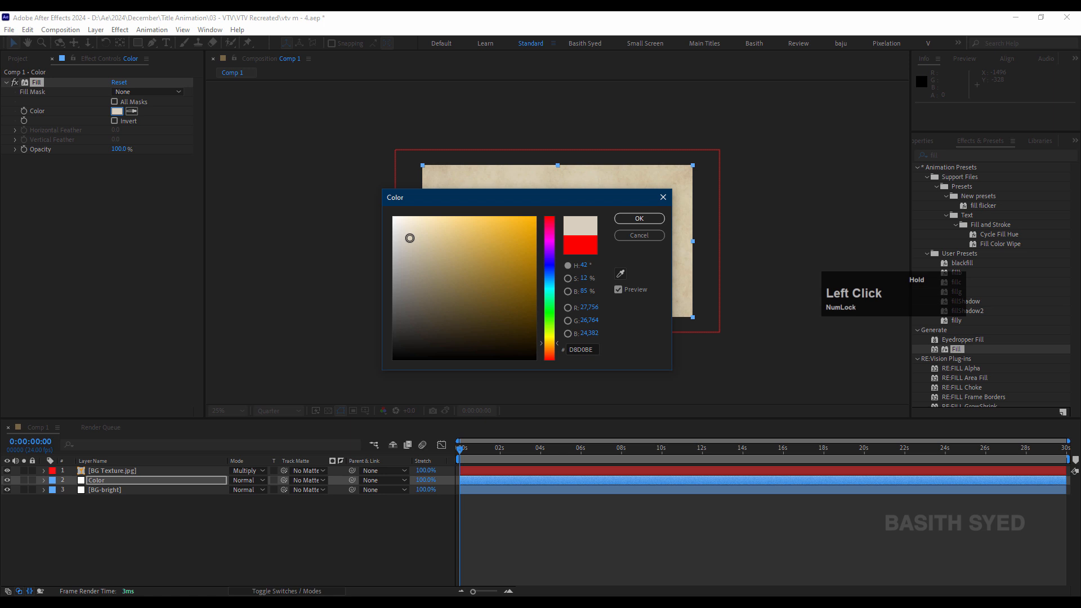
drag(409, 238, 406, 238)
click(630, 218)
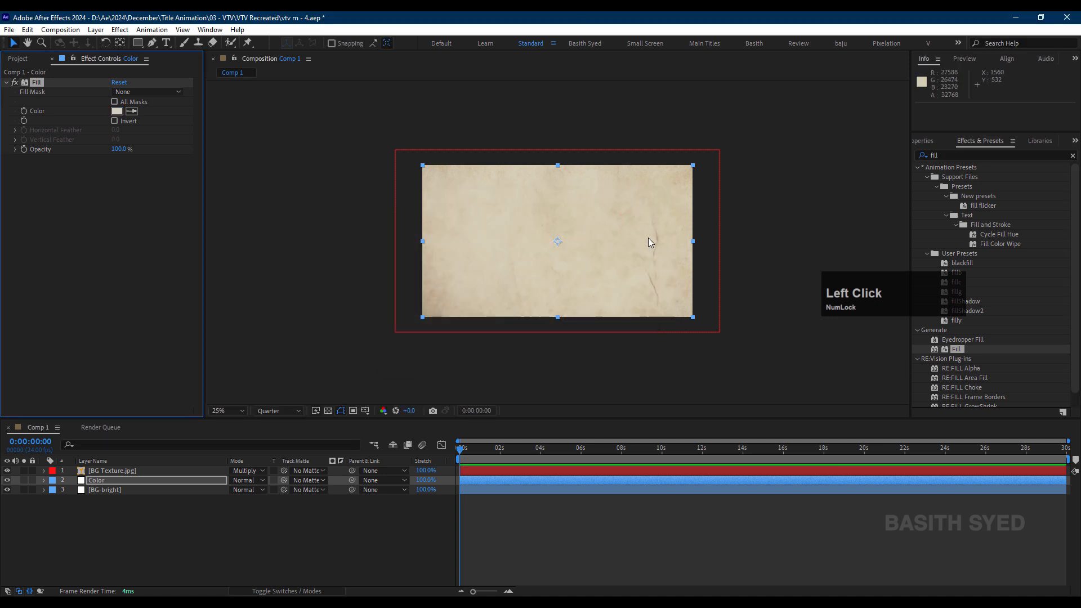
Set the Color layer's blending mode to Multiply.
key(slash)
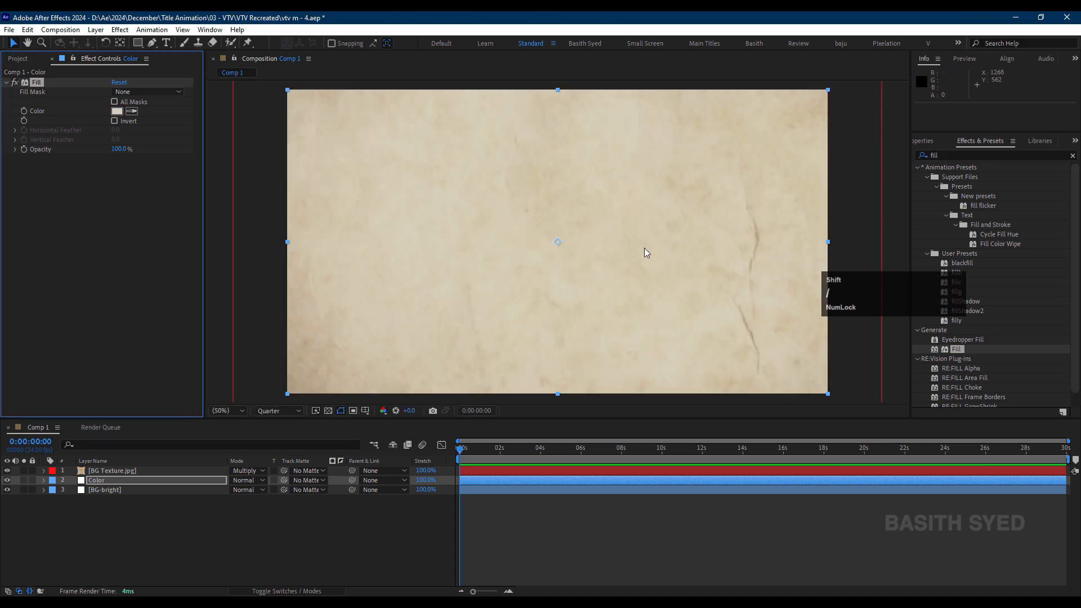
click(241, 483)
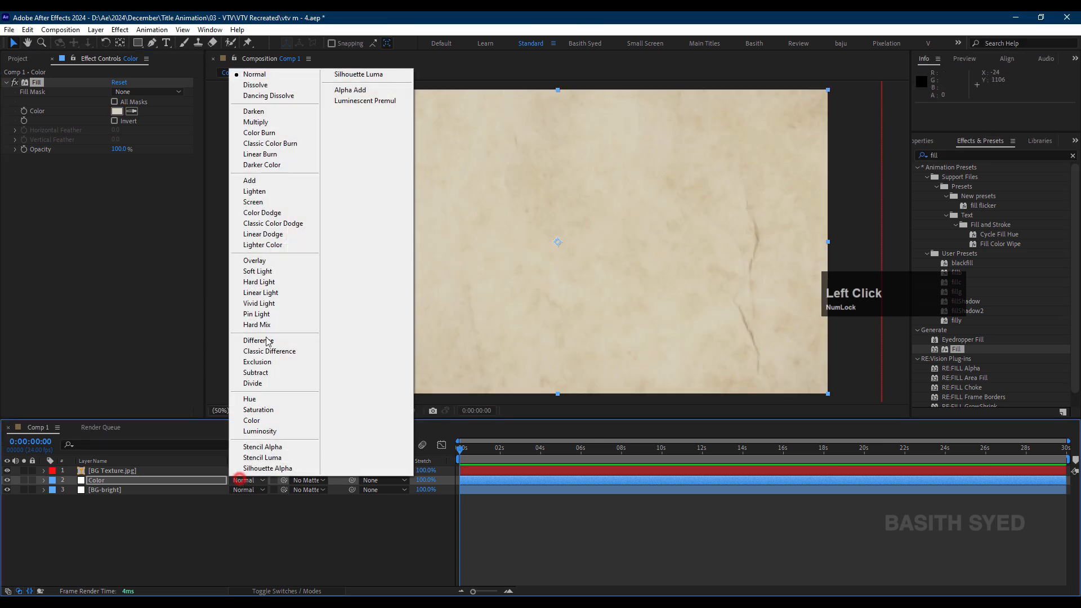
click(267, 126)
click(232, 552)
click(180, 480)
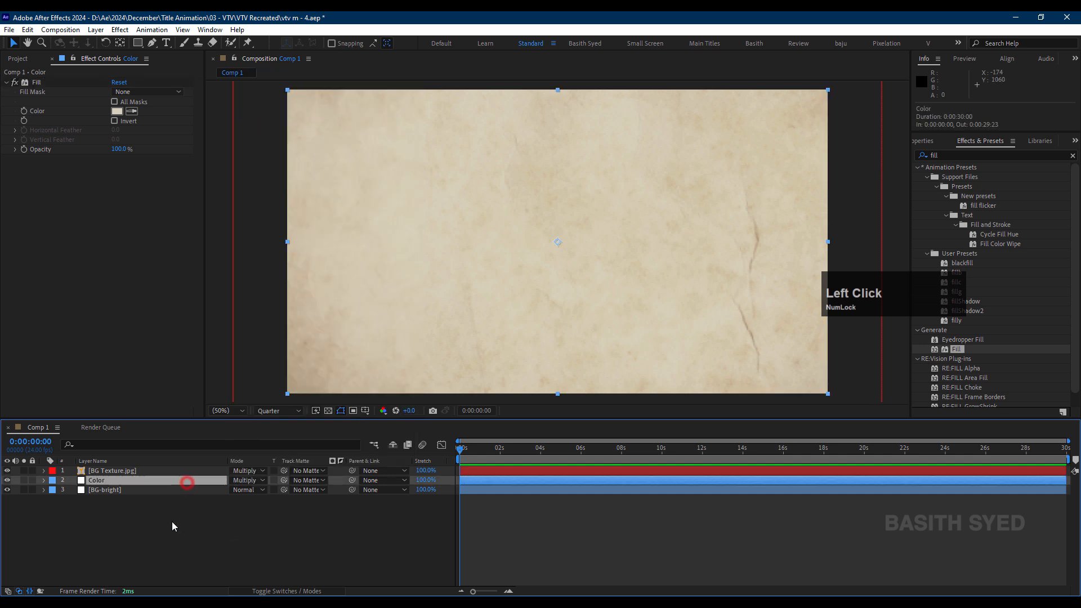
click(174, 521)
Make BG Texture.jpg a 3D layer and show the blending mode column again, leaving no layer selected.
click(180, 473)
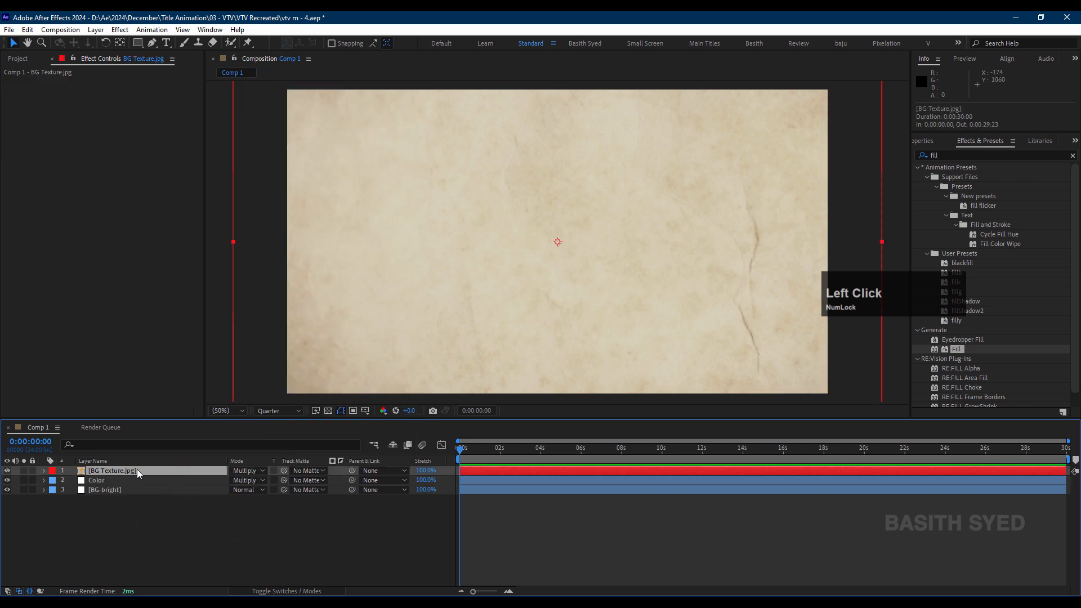
click(271, 591)
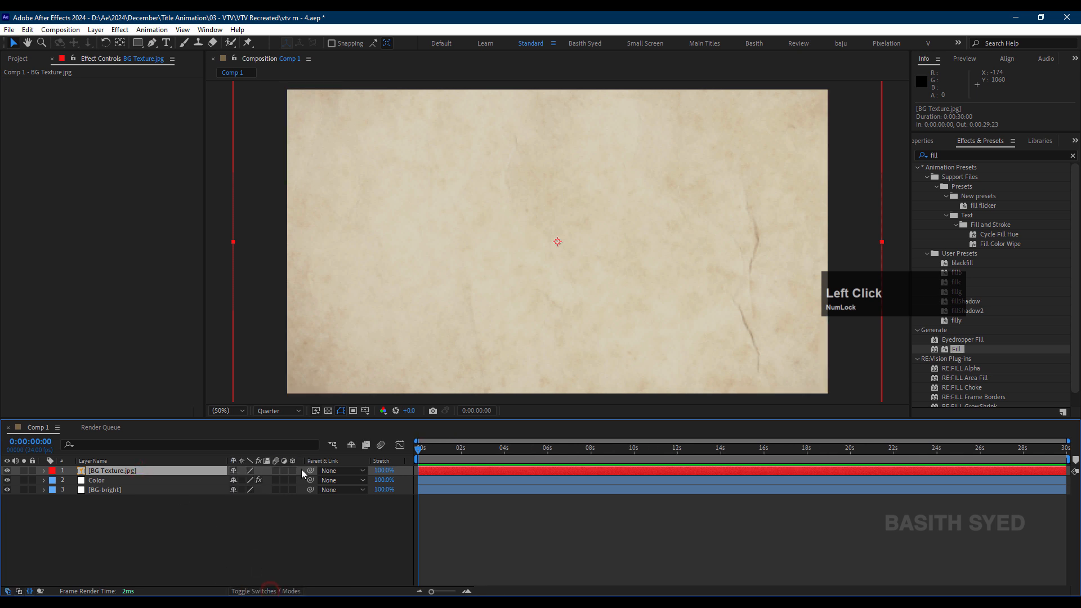
click(292, 471)
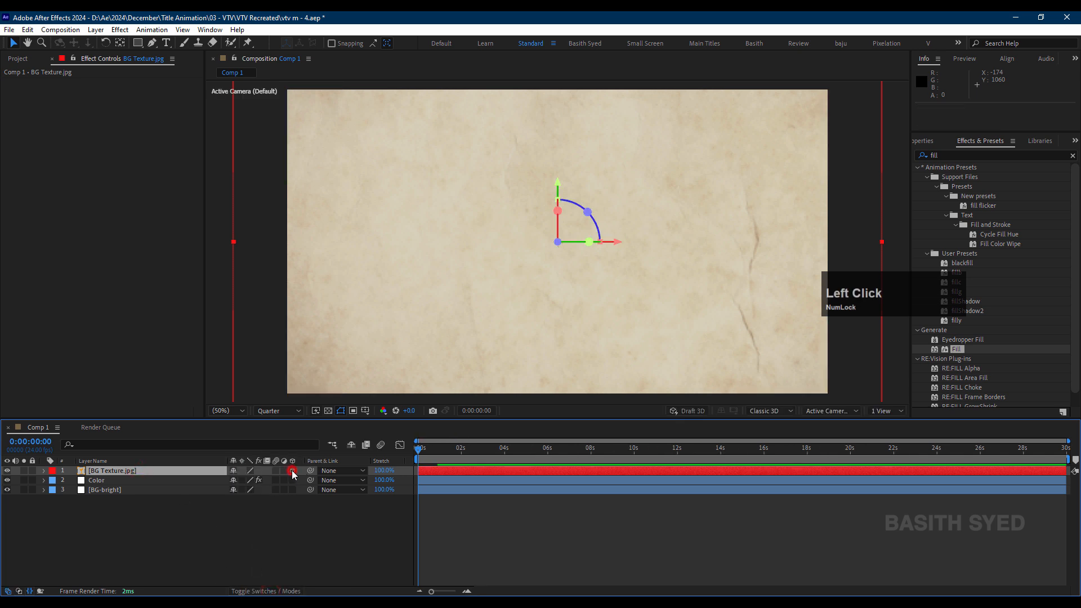
click(278, 540)
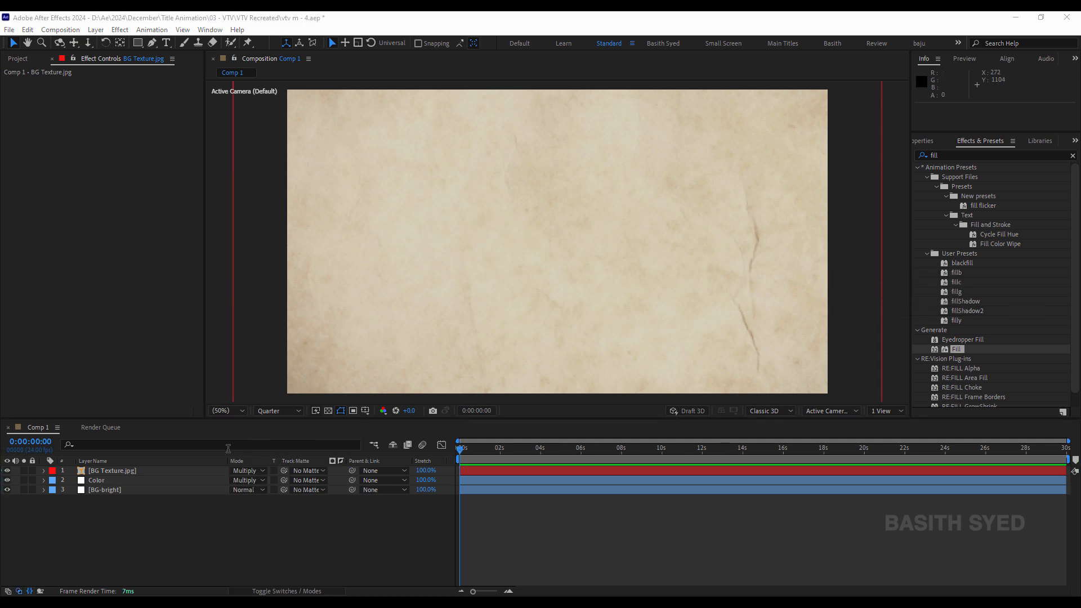
click(189, 498)
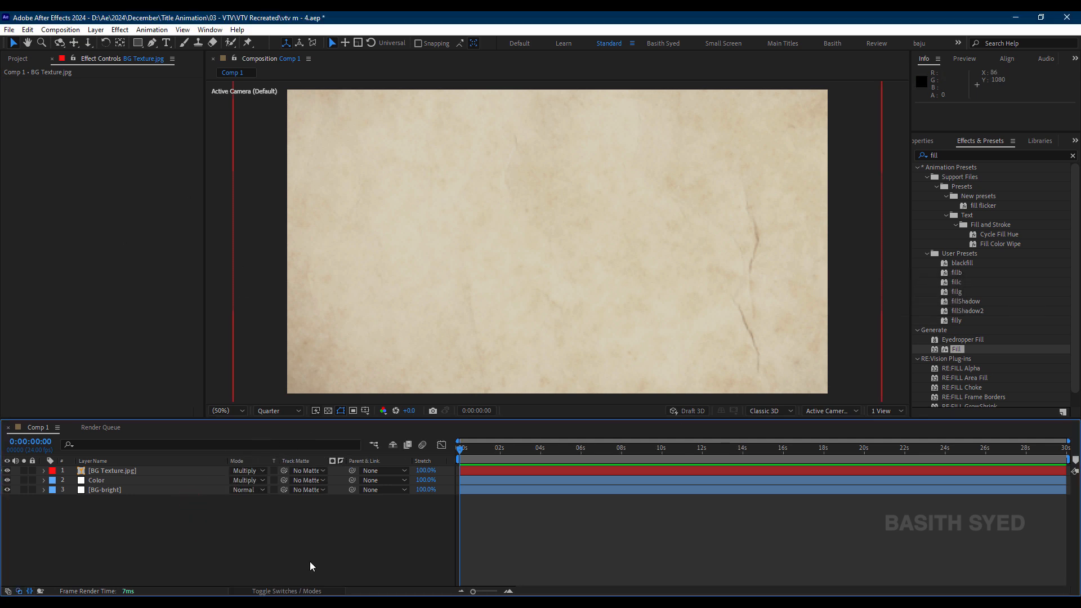
click(163, 536)
Set up the Rectangle tool with a white FFFFFF fill and a stroke width of 0 px.
click(141, 46)
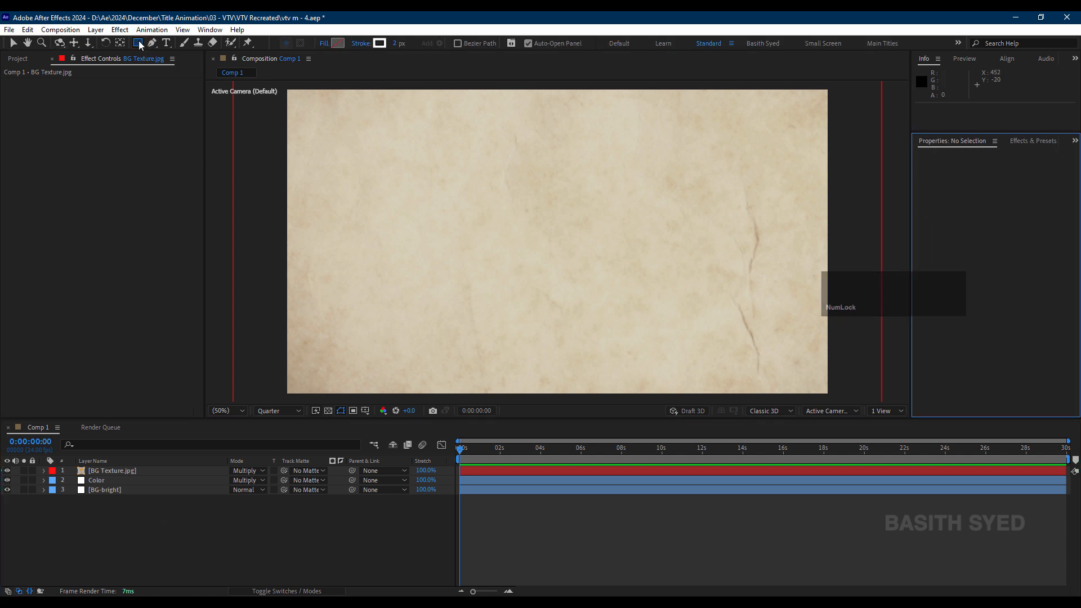
click(395, 45)
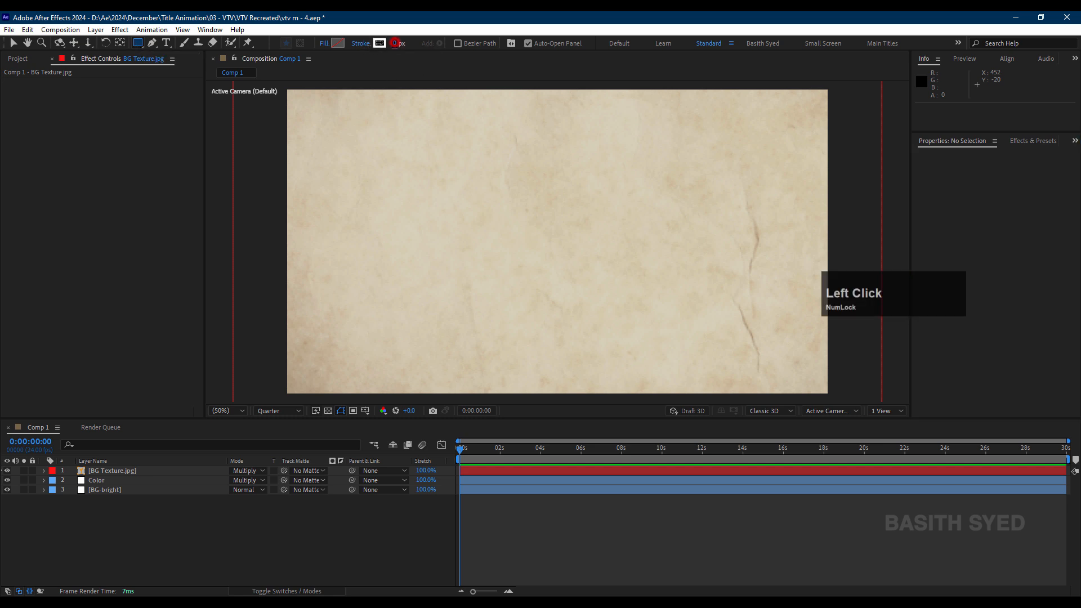
click(338, 43)
drag(430, 250, 367, 193)
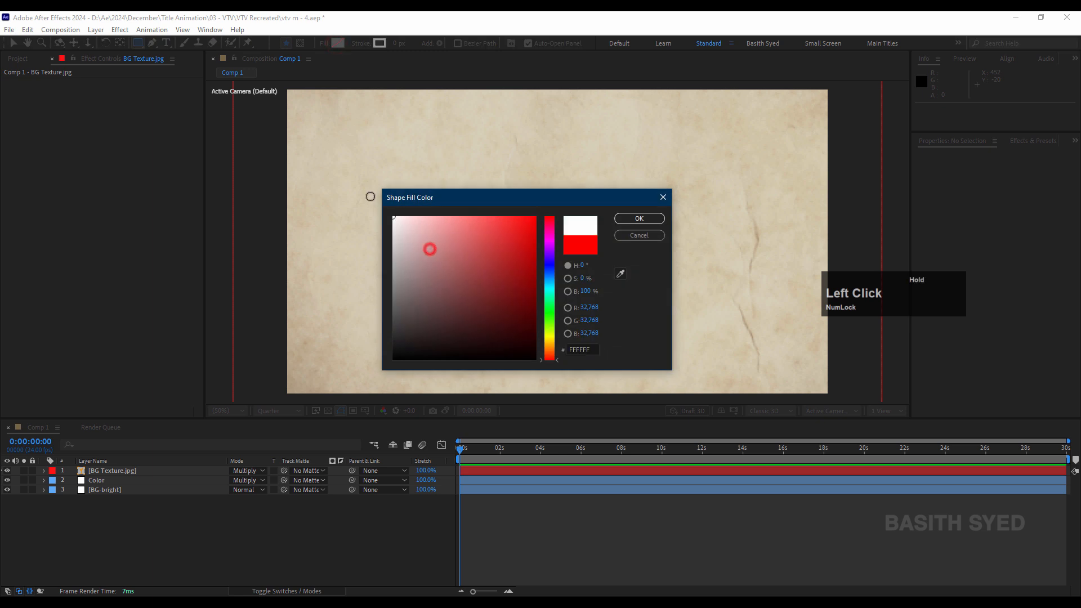
click(637, 219)
scroll(465, 270, down, 2)
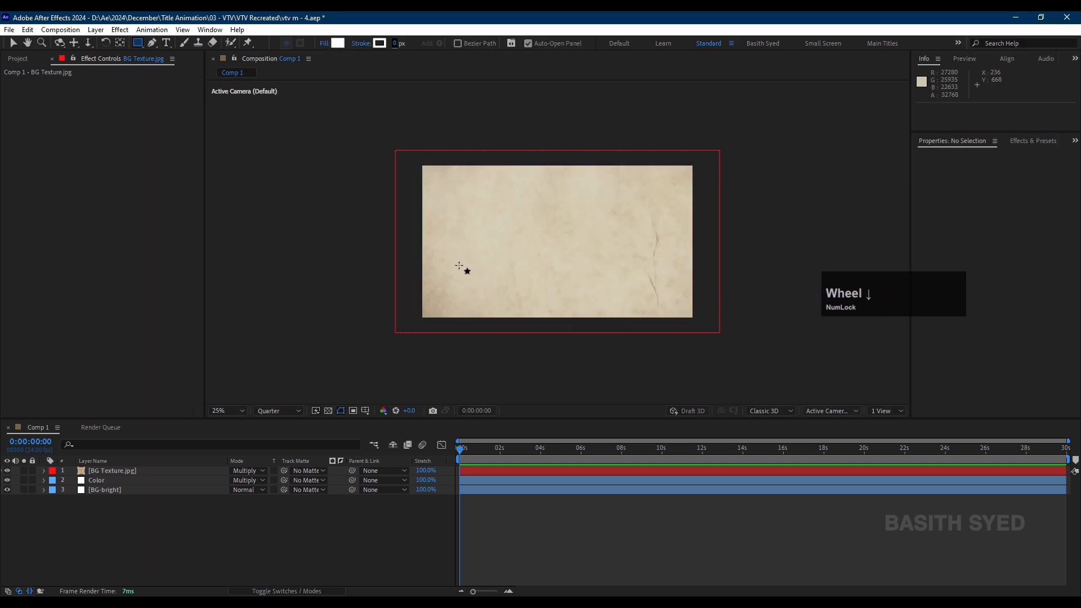
Draw a white rectangle about 1436 by 684 px over the composition's upper half, extending past its top edge.
click(142, 523)
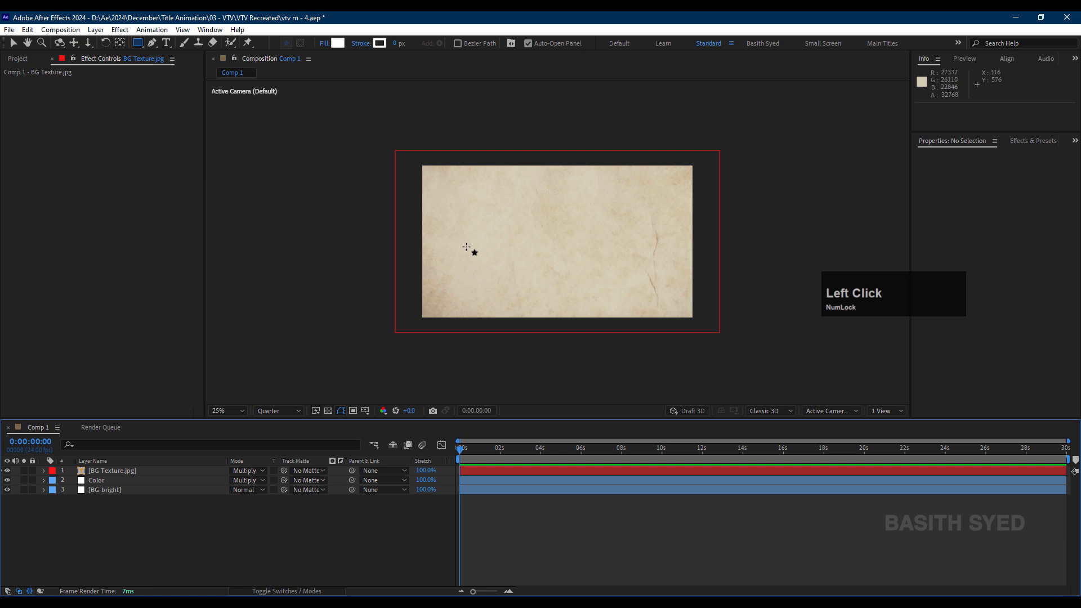
drag(467, 247, 667, 150)
click(105, 548)
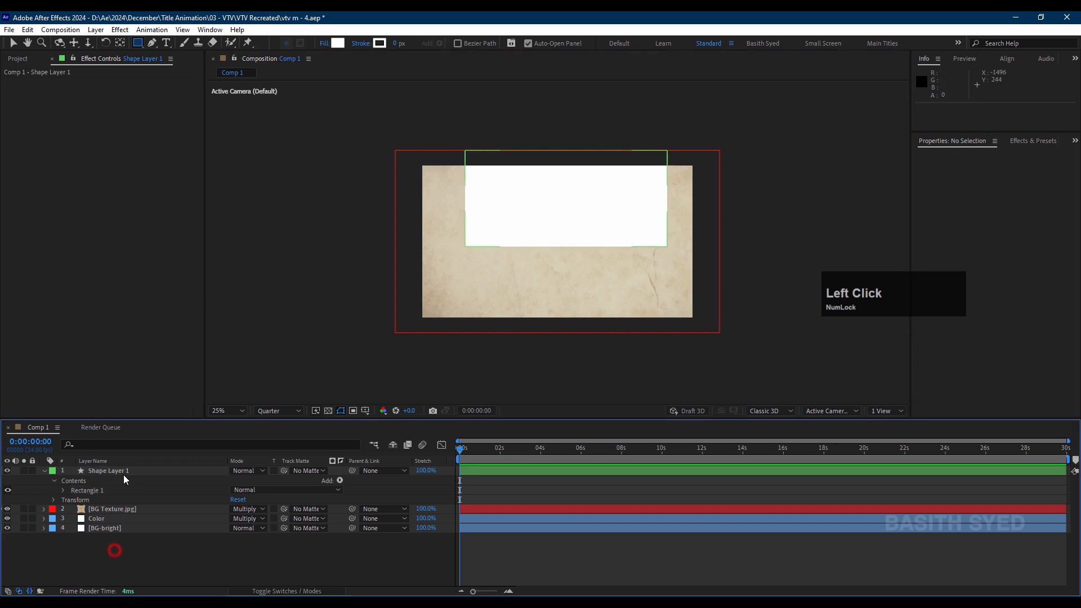
Center the white rectangle's shape layer horizontally in the composition.
click(109, 471)
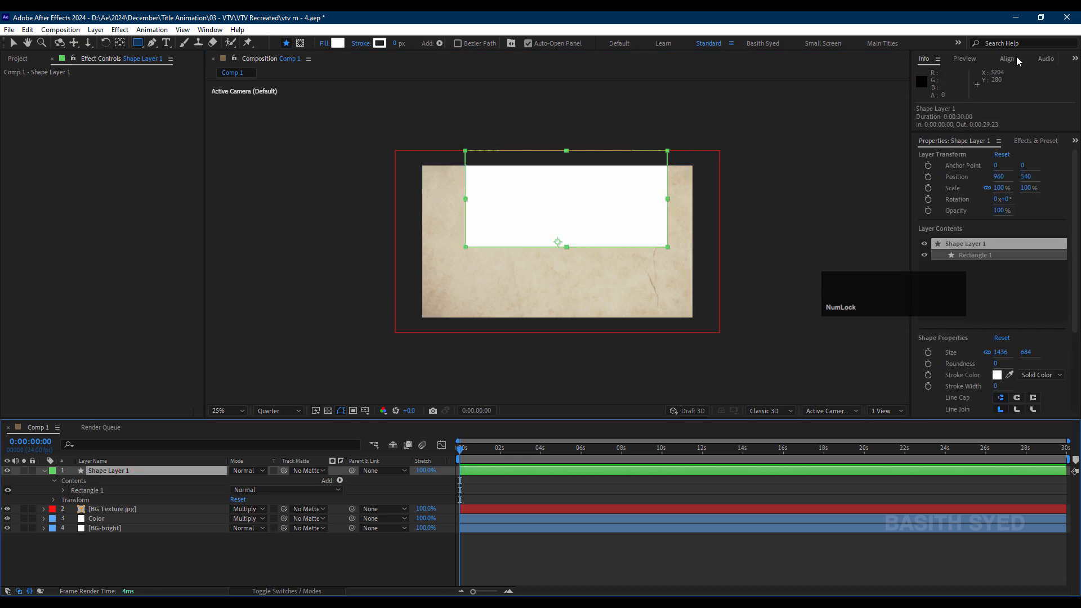
click(1007, 59)
click(943, 87)
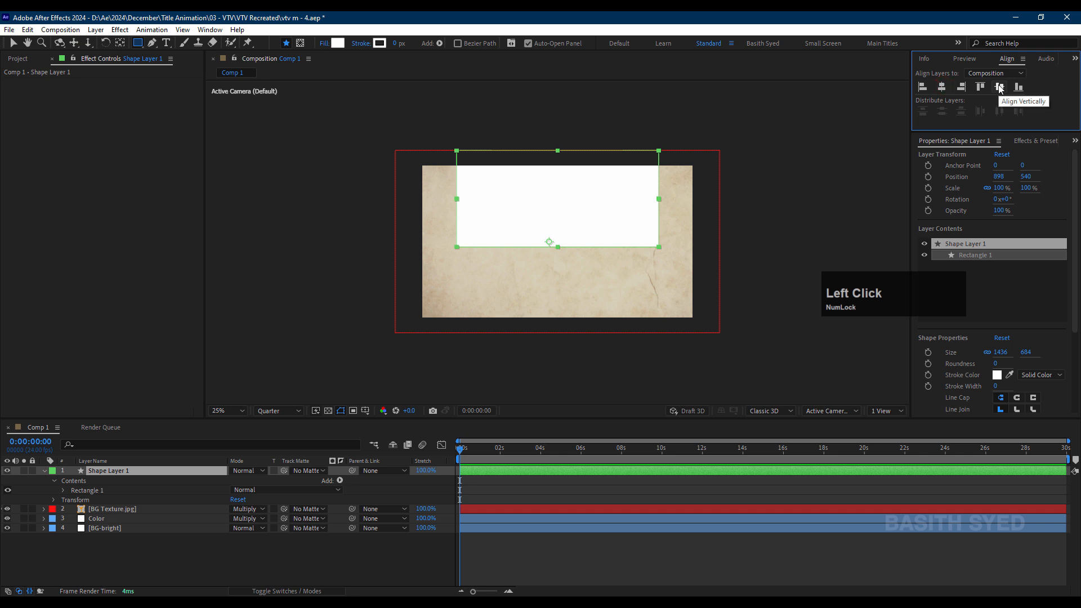
scroll(664, 222, up, 2)
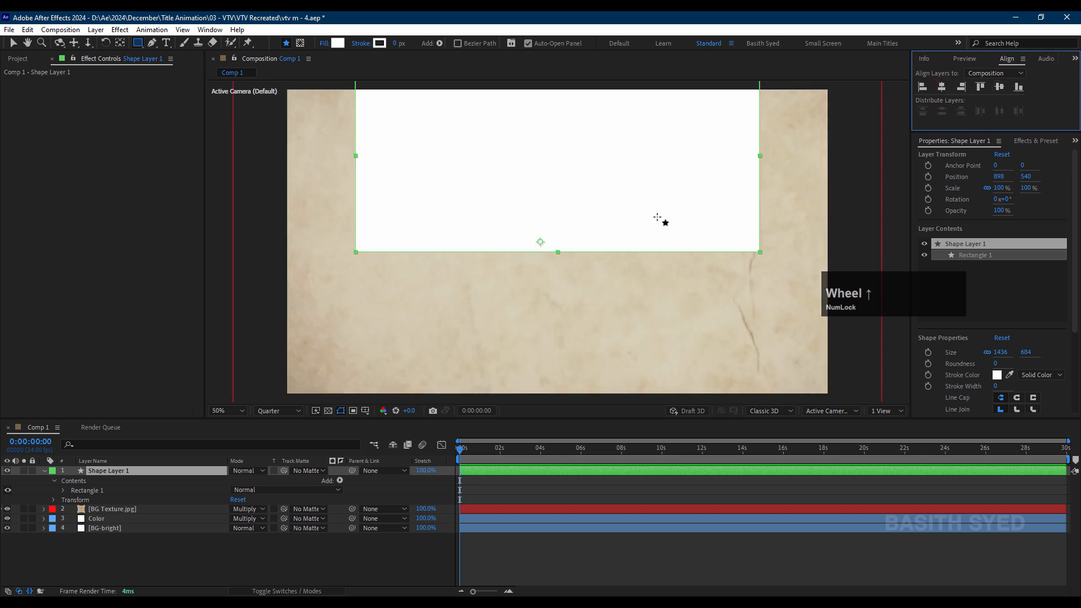
key(slash)
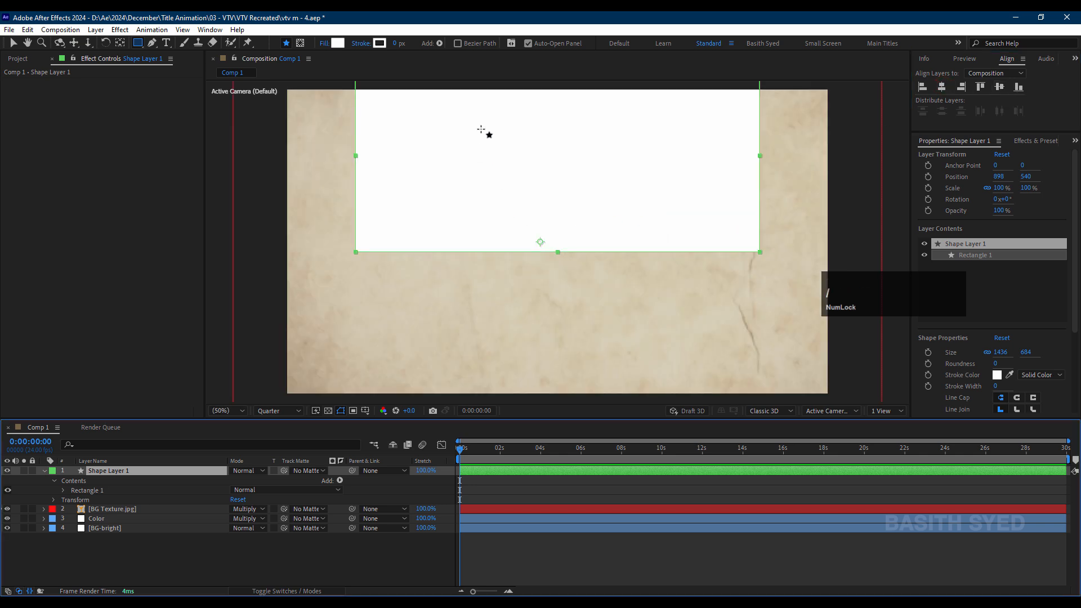
Duplicate the white rectangle's shape layer and change the duplicate's fill to light gray.
click(152, 470)
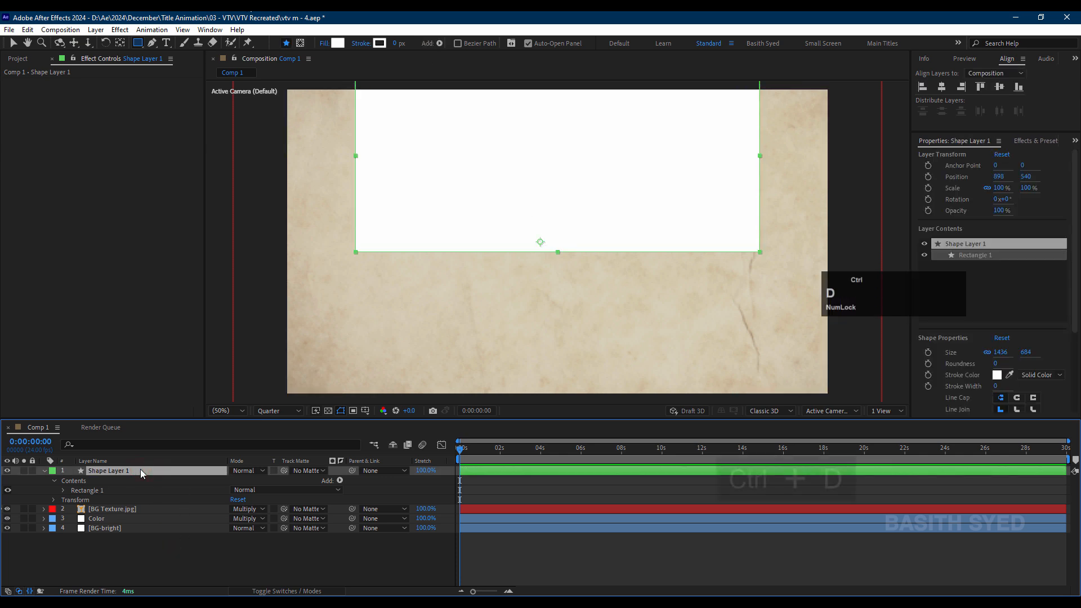
key(ctrl+d)
click(338, 43)
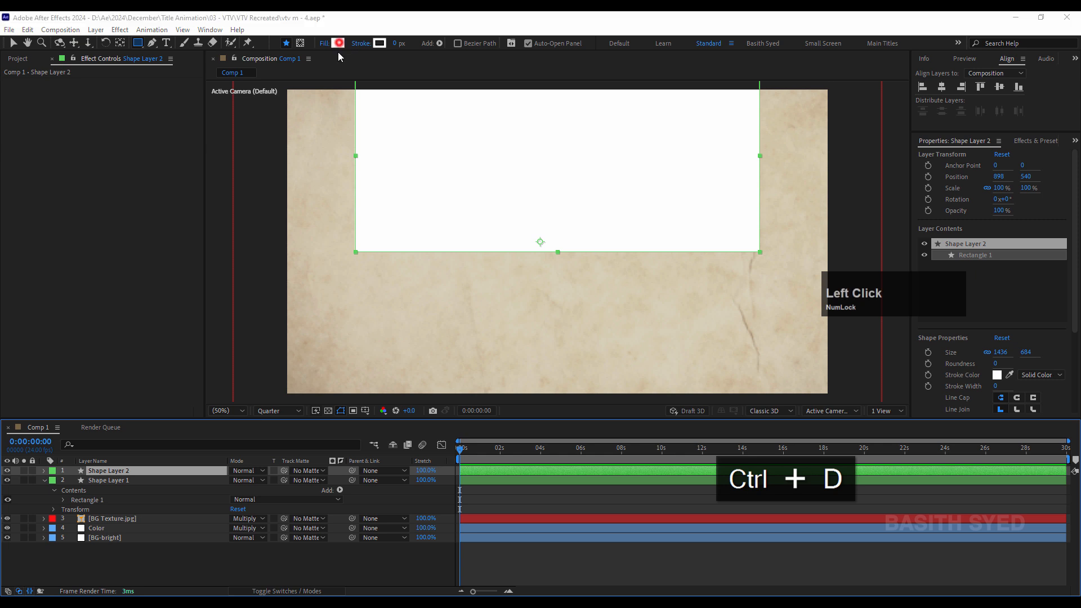
click(391, 231)
drag(391, 231, 391, 241)
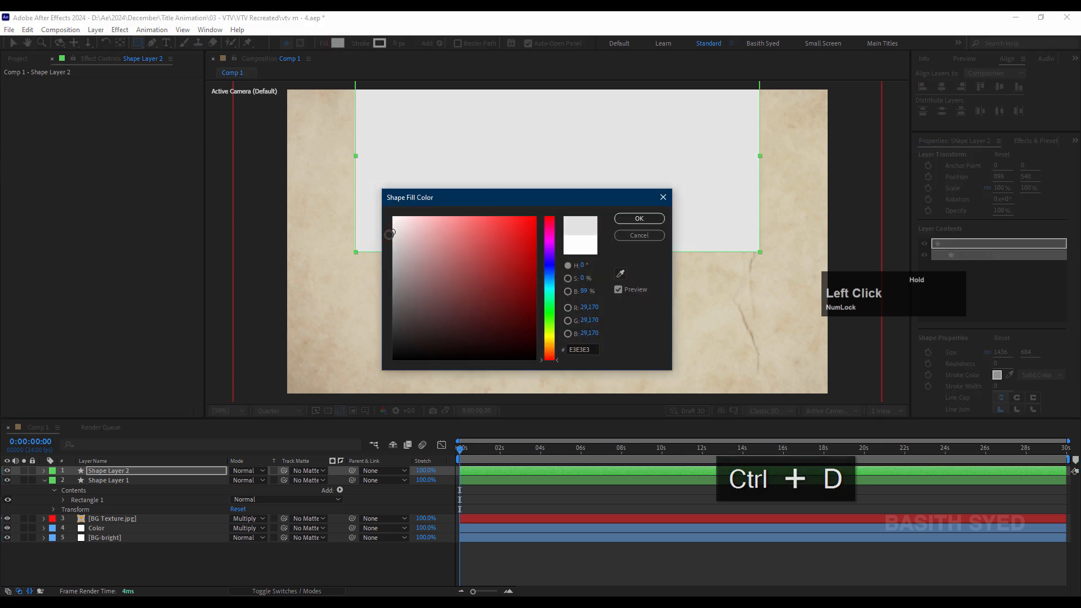
click(639, 219)
Move the gray duplicate, Shape Layer 2, directly beneath Shape Layer 1 and hide it.
drag(119, 471, 121, 514)
click(8, 510)
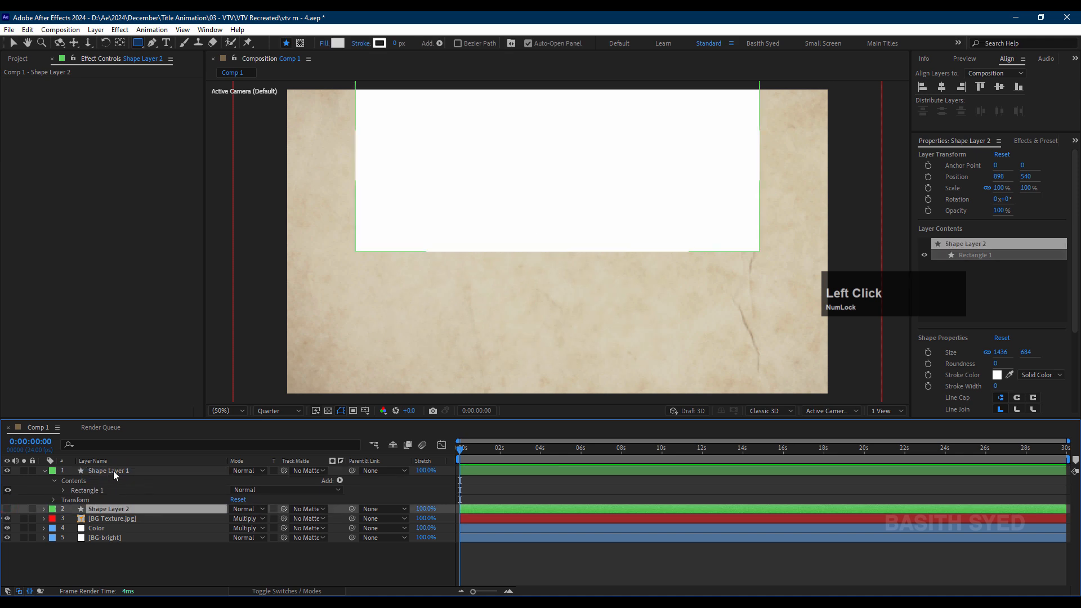
Find the CC Page Turn effect and apply it to Shape Layer 1.
click(113, 471)
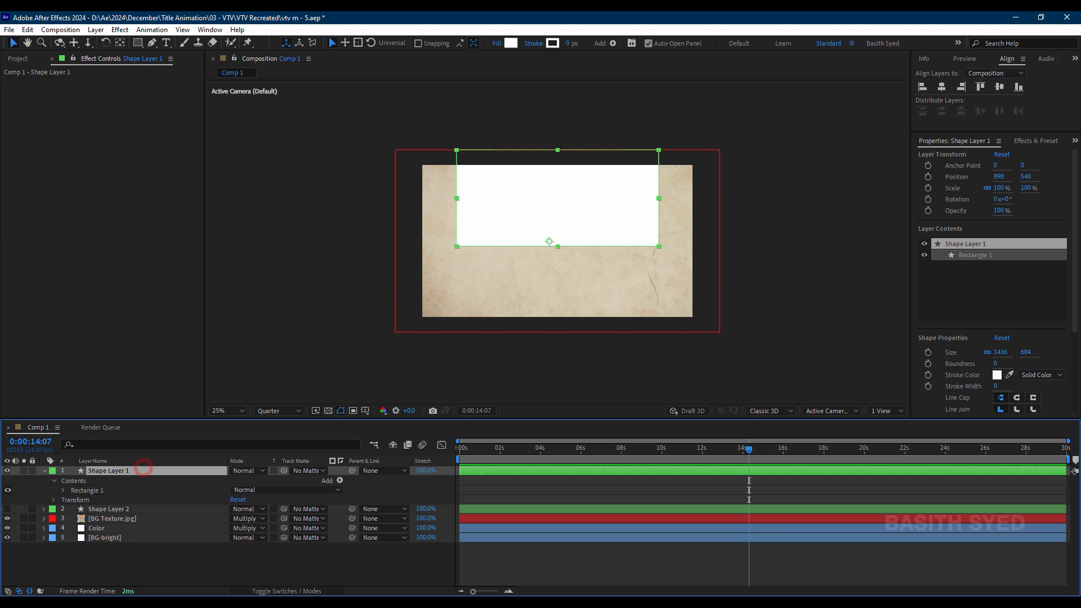
click(1039, 139)
click(957, 154)
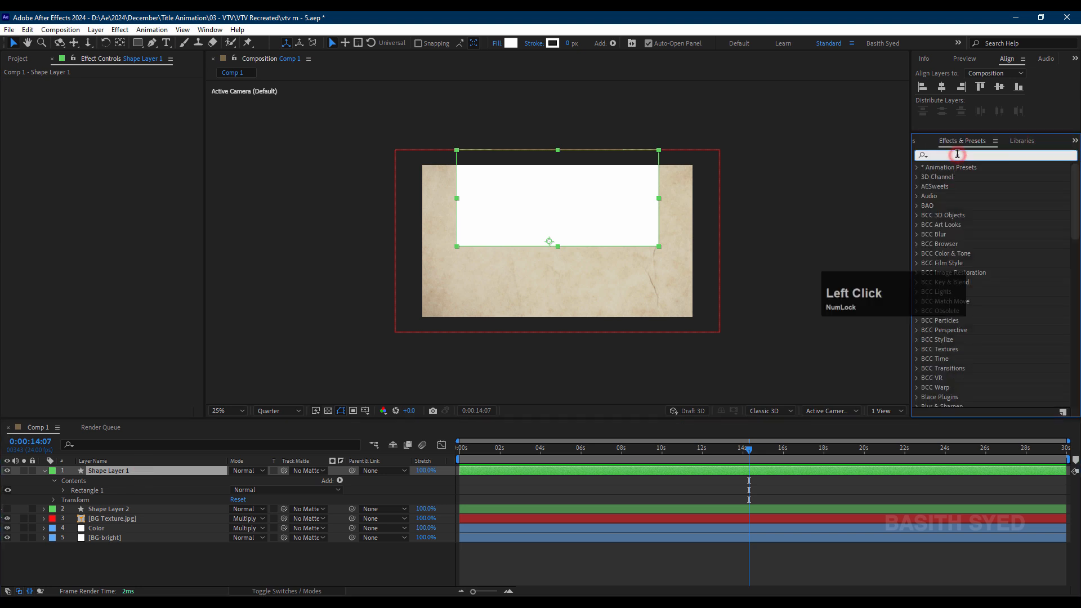
text(cc page)
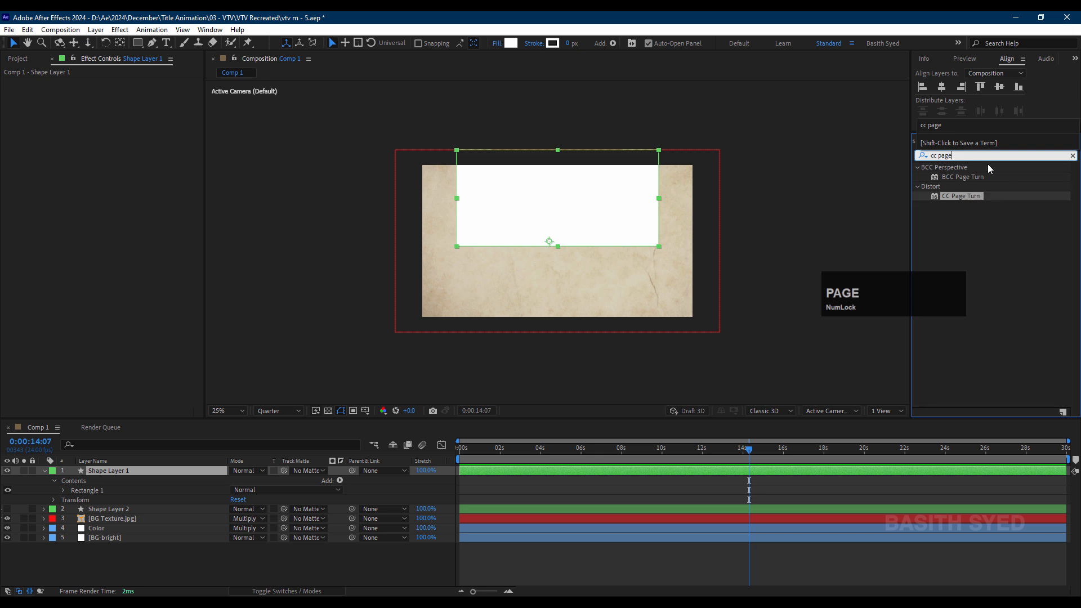
drag(964, 196, 198, 474)
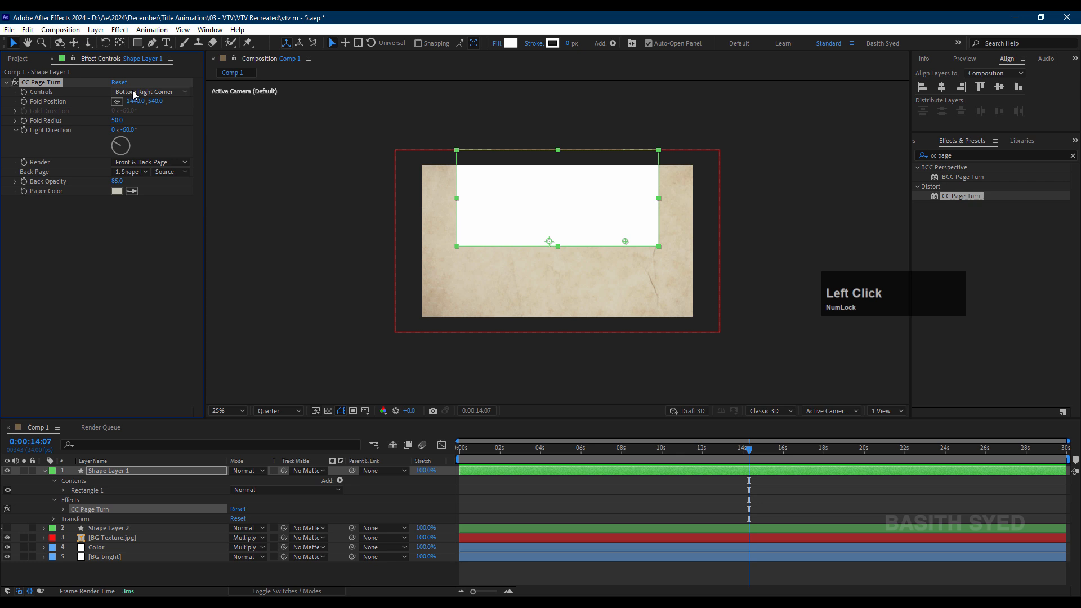
Set CC Page Turn's controls to Classic UI and its back page to Shape Layer 2.
click(133, 91)
click(136, 105)
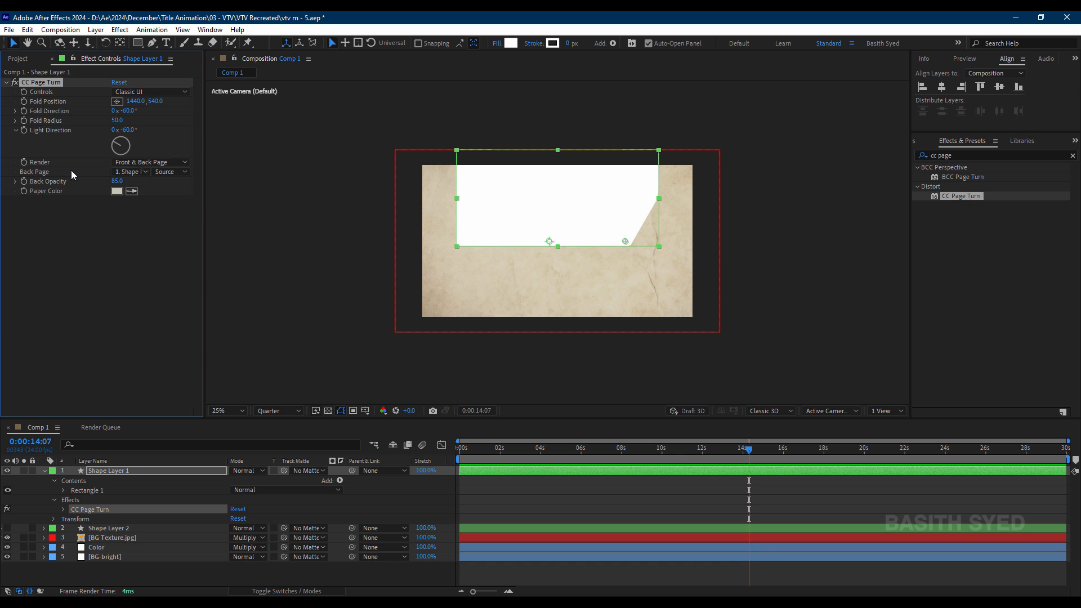
click(133, 172)
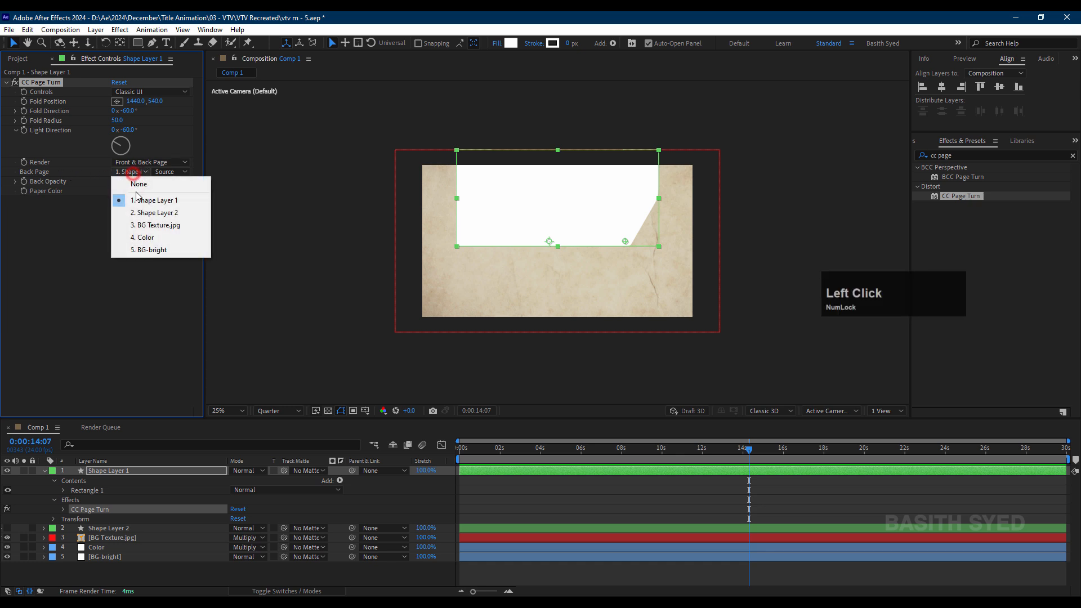
click(155, 214)
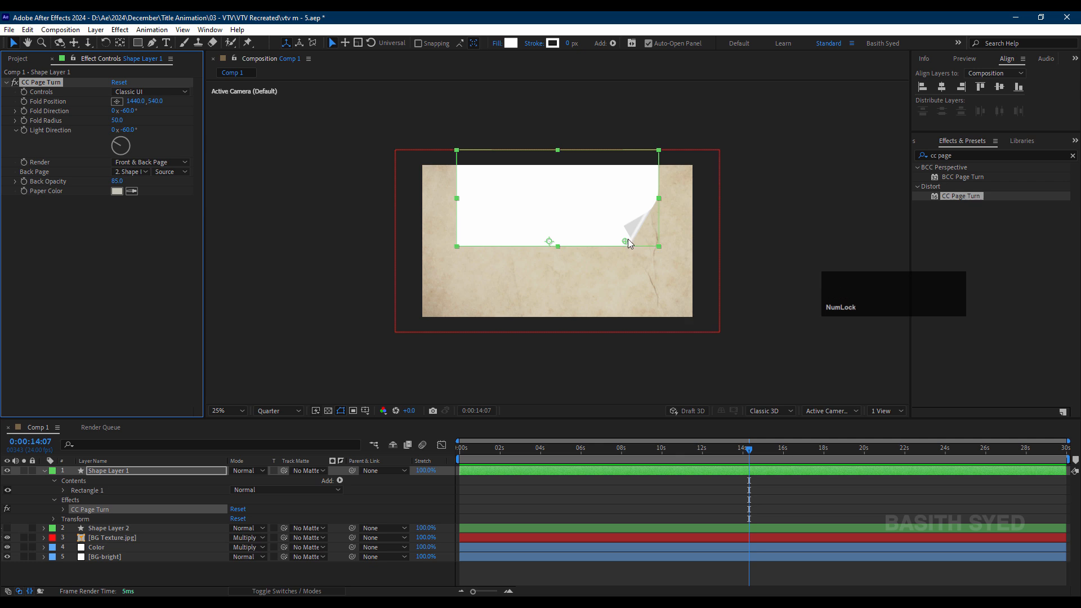
Temporarily show and solo Shape Layer 2 to inspect the layer used as the page's back side.
click(7, 529)
click(24, 528)
click(24, 529)
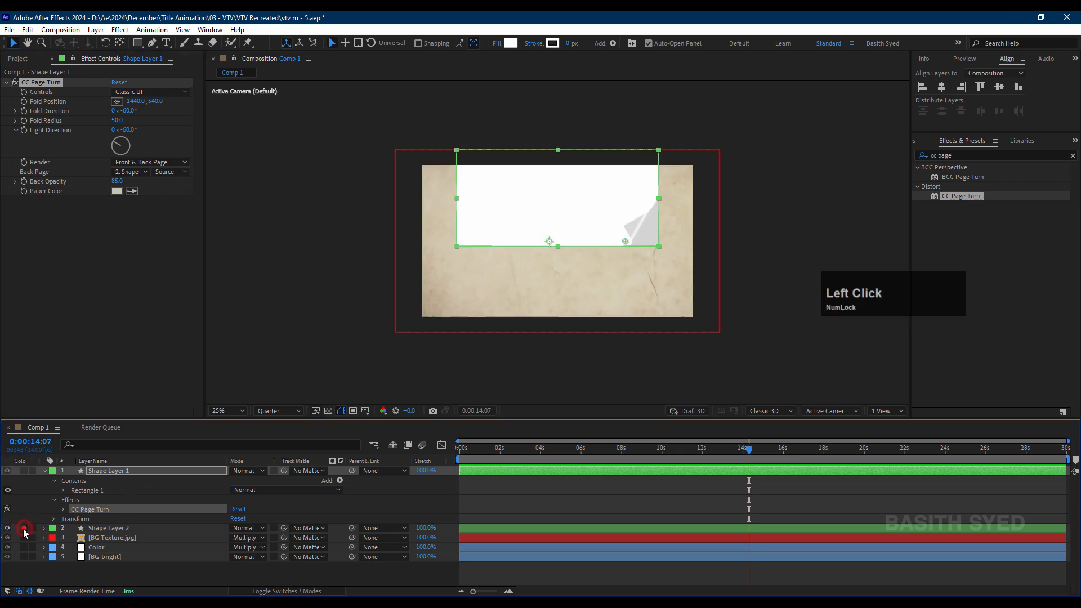
click(24, 529)
click(23, 529)
click(7, 528)
Add the expression wiggle(.5,1200) to the Fold Position of CC Page Turn on Shape Layer 1.
click(134, 472)
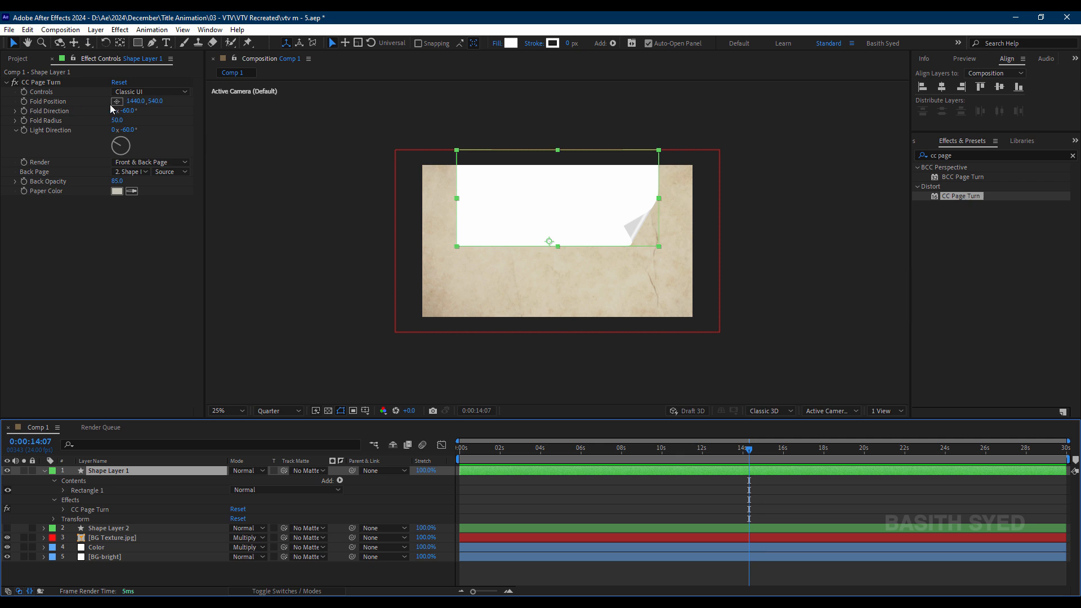
alt+click(25, 100)
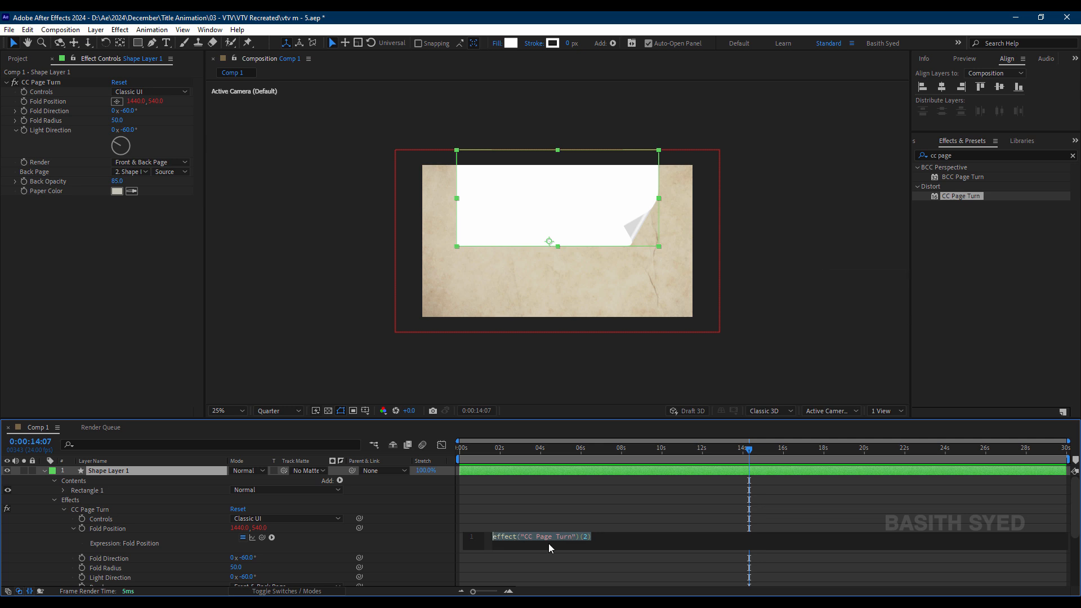
text(wigg)
key(Return)
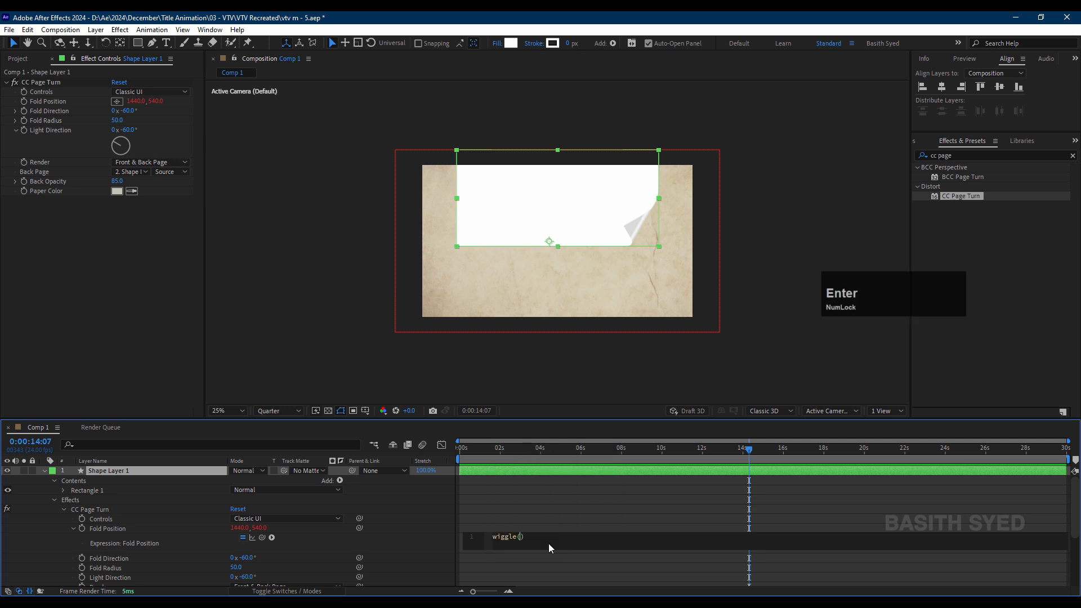
click(519, 536)
text(.5,1200)
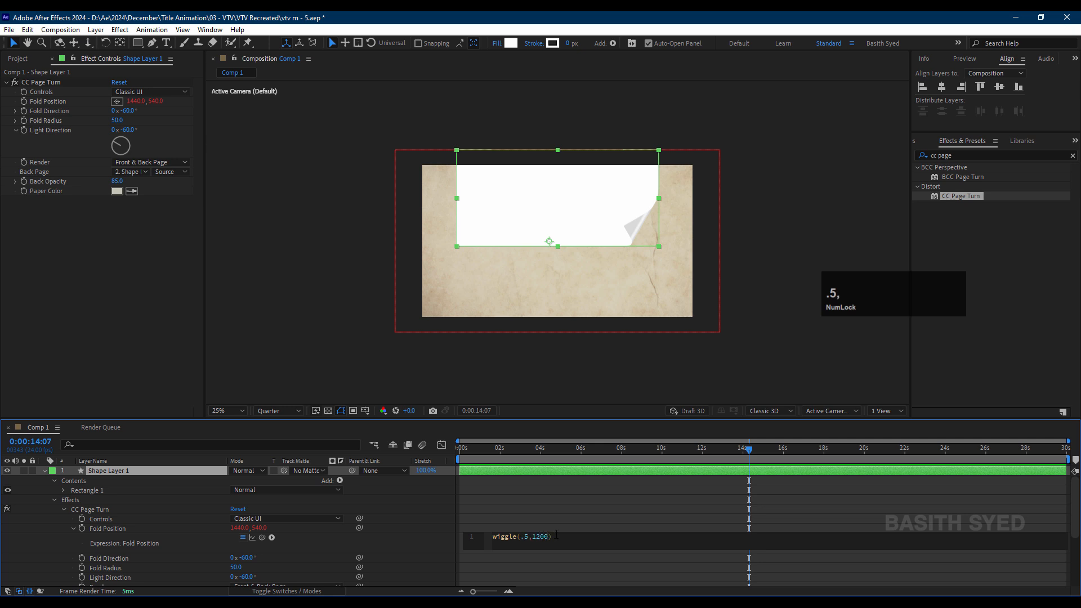
click(572, 504)
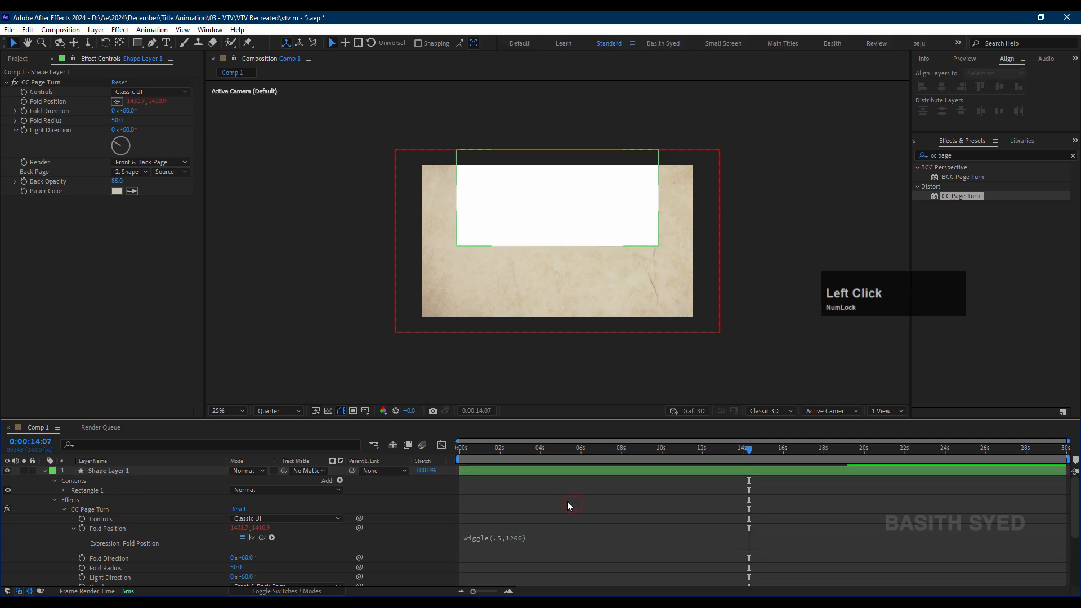
Play back the page fold animation from the start of the composition.
click(540, 449)
drag(522, 450, 460, 458)
key(space)
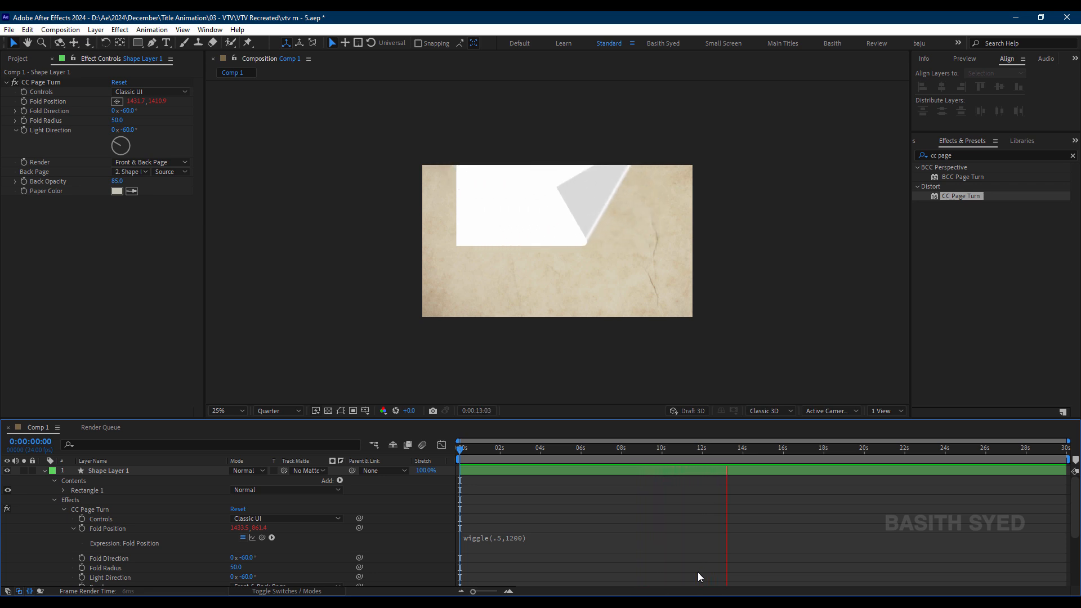
key(space)
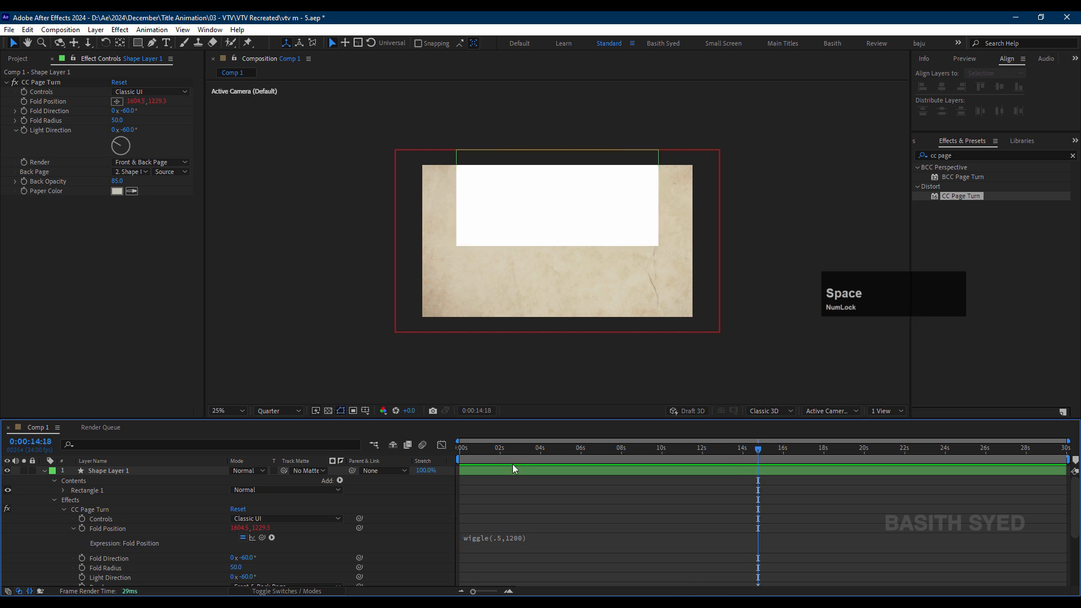
Pre-compose Shape Layer 1 and Shape Layer 2 together into a composition named "Page - 01".
click(45, 471)
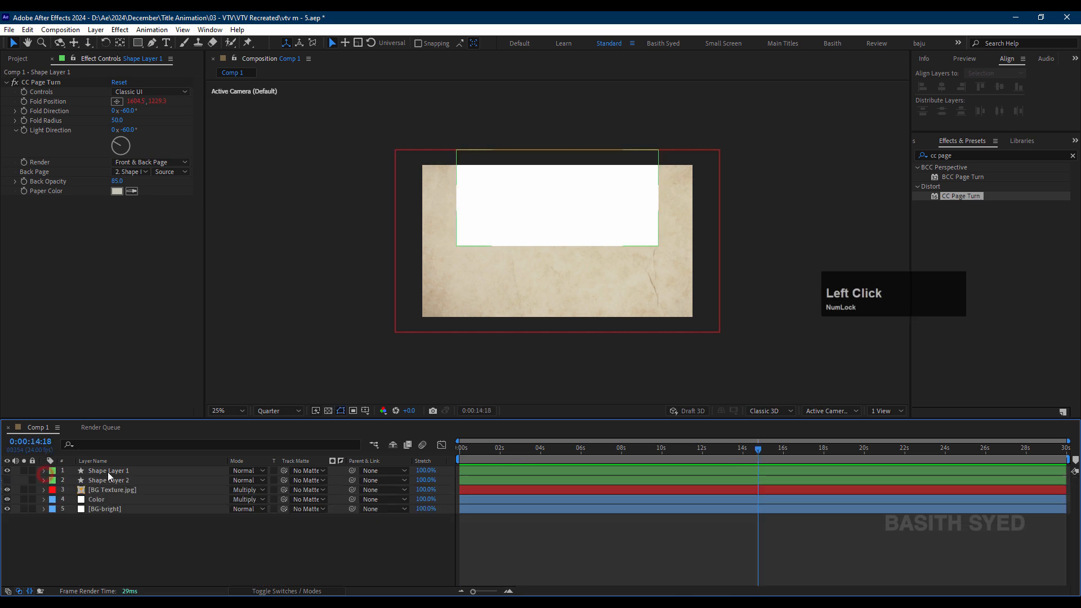
click(116, 480)
ctrl+click(112, 471)
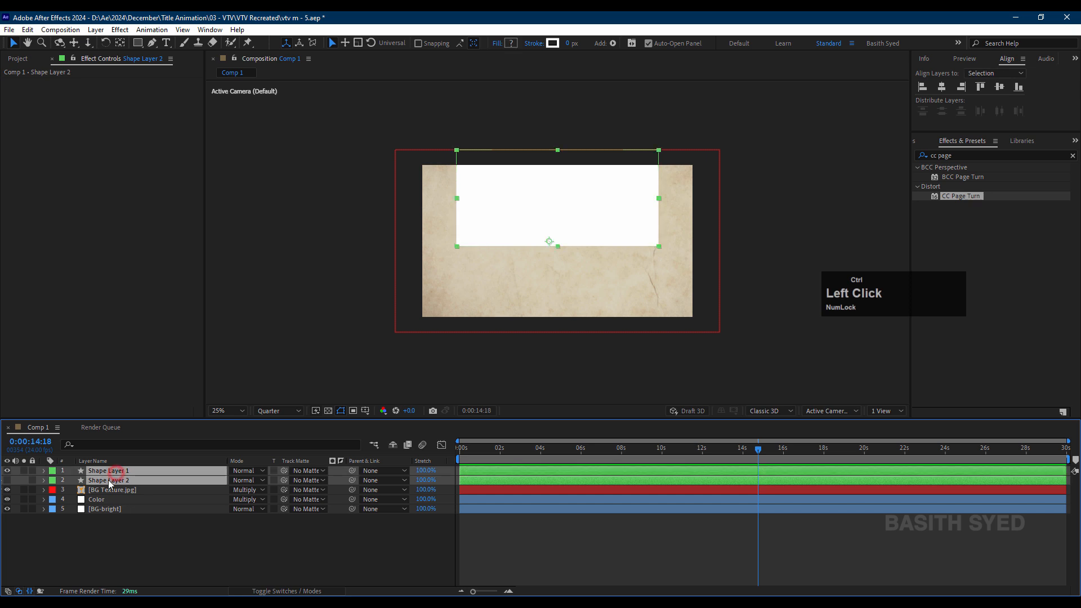
key(ctrl+shift+c)
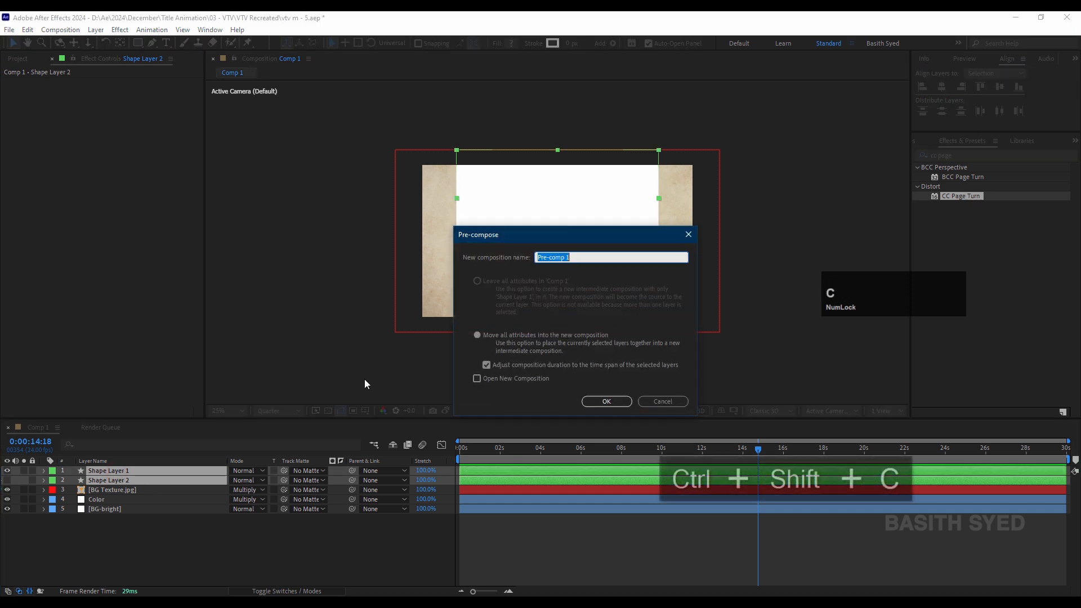
click(585, 258)
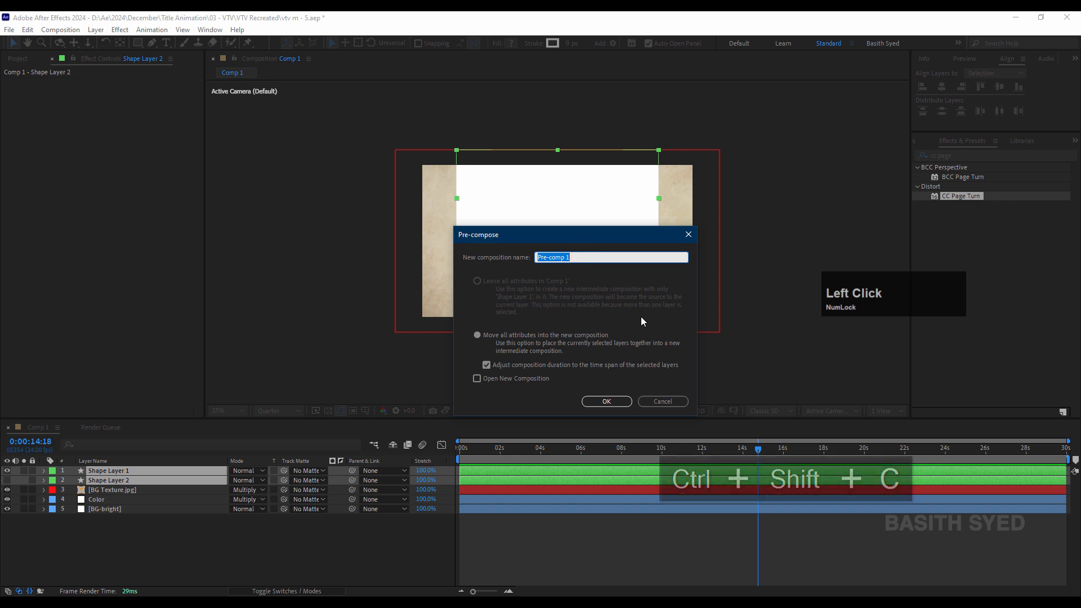
text(Page)
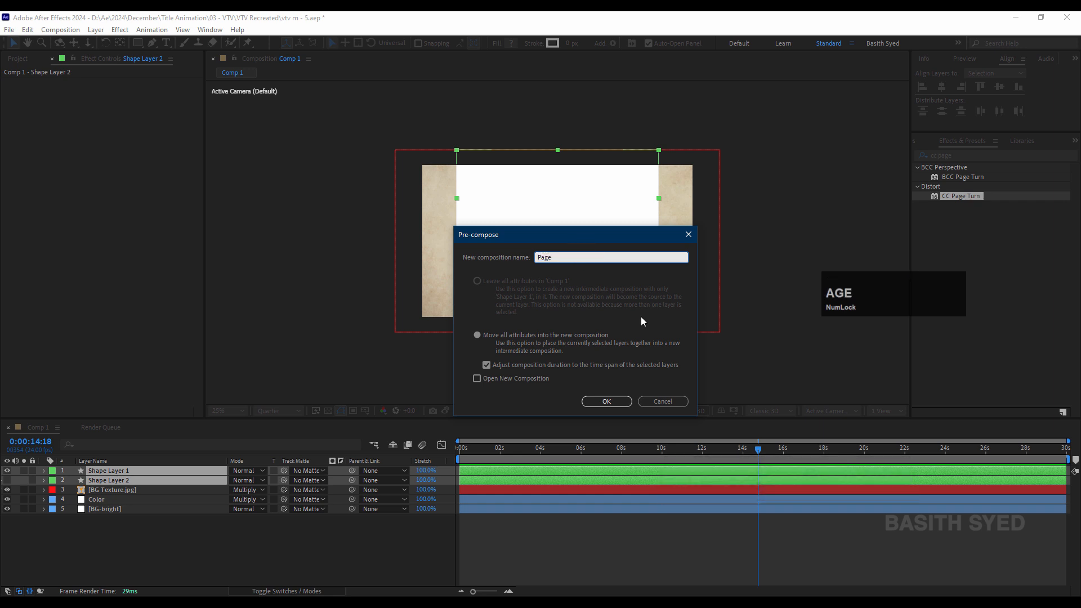
text( - 01)
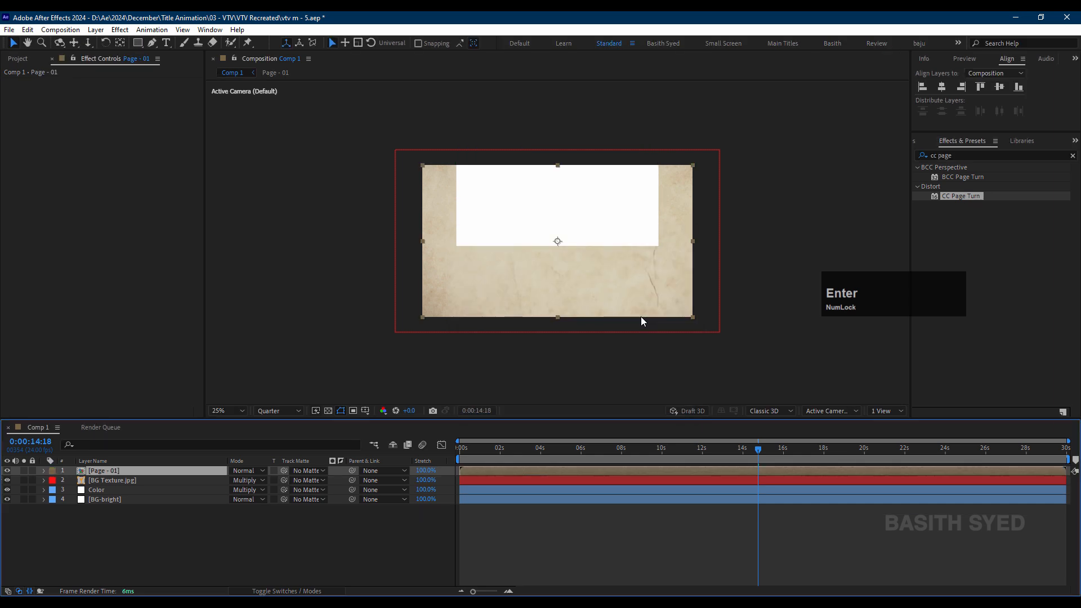
Move the Page - 01 layer between Color and BG-bright and set its blending mode to Multiply.
click(92, 539)
click(125, 471)
drag(145, 478, 148, 494)
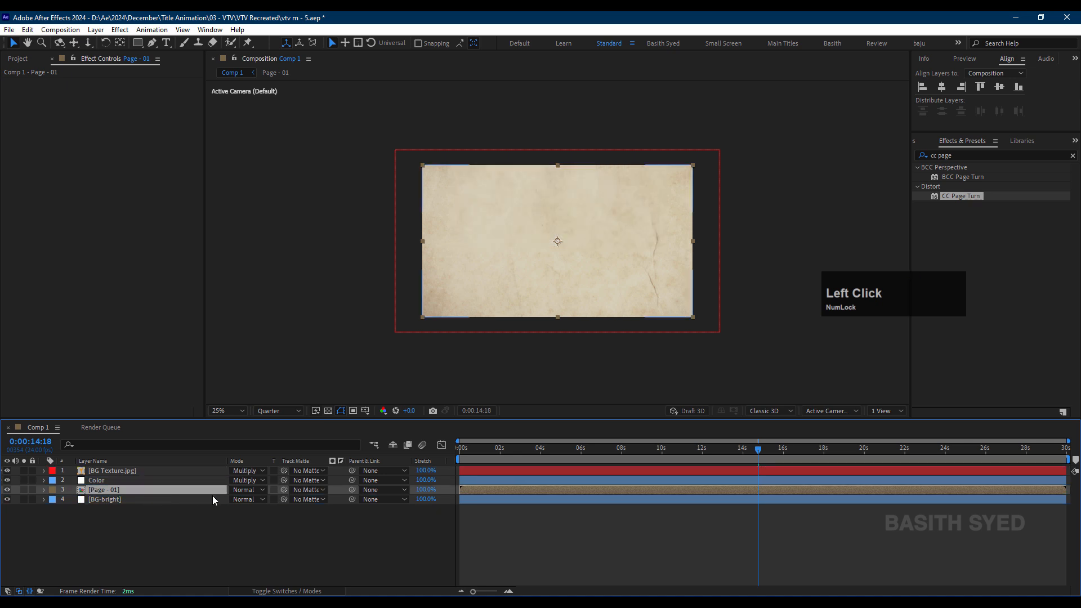
click(246, 495)
click(273, 135)
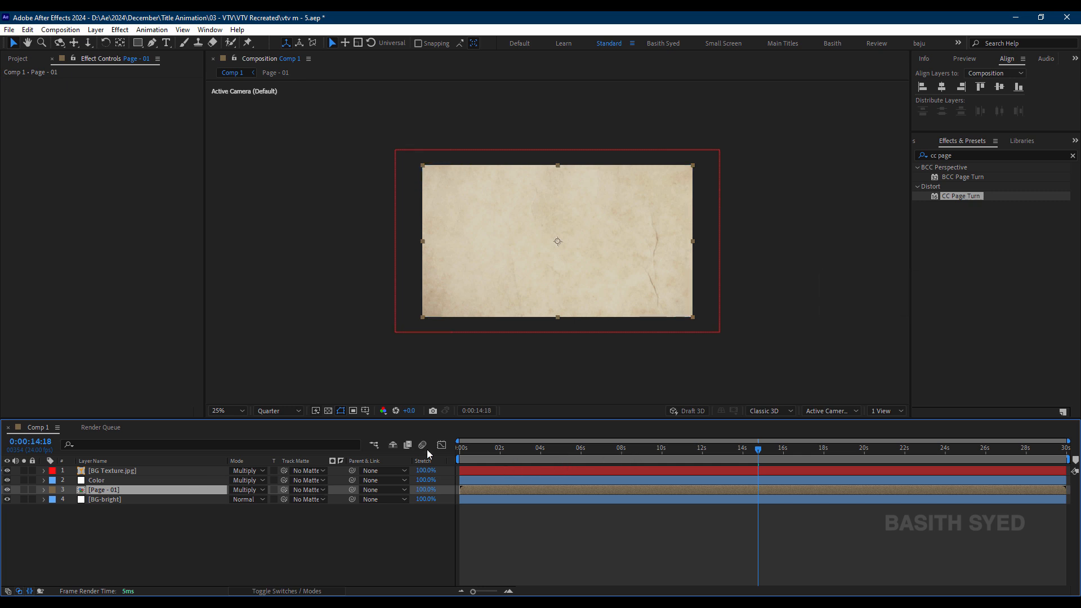
Find the Drop Shadow effect and apply it to the Page - 01 layer.
click(137, 491)
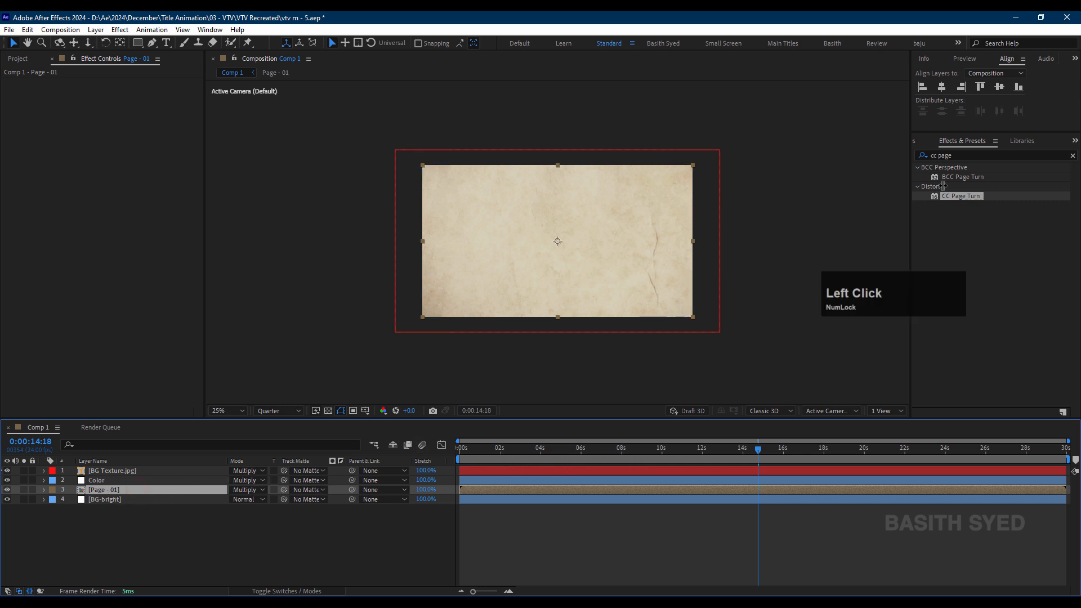
click(1022, 156)
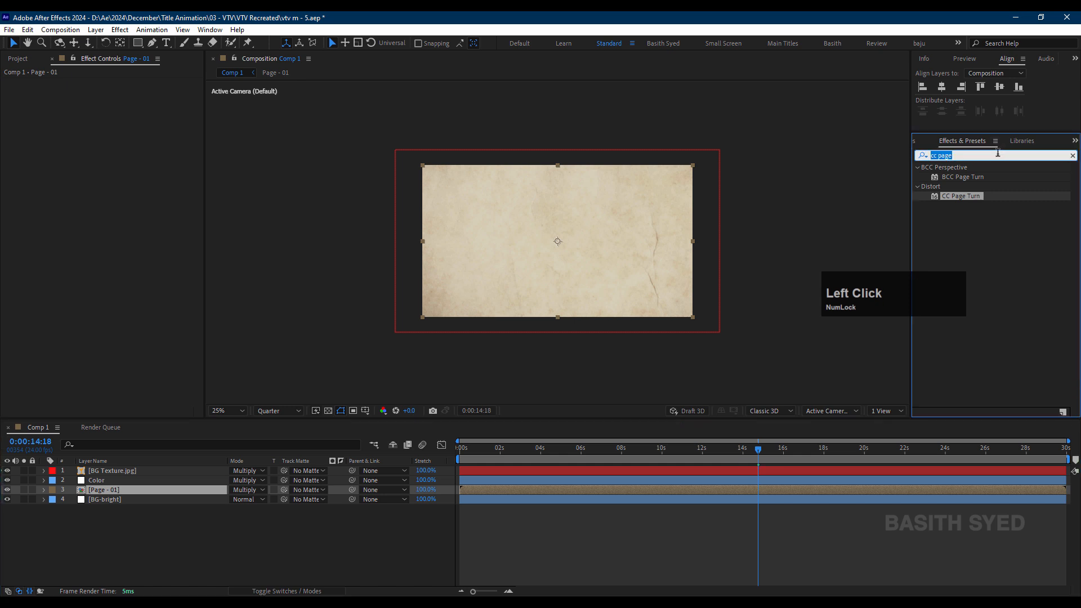
text(drop sha)
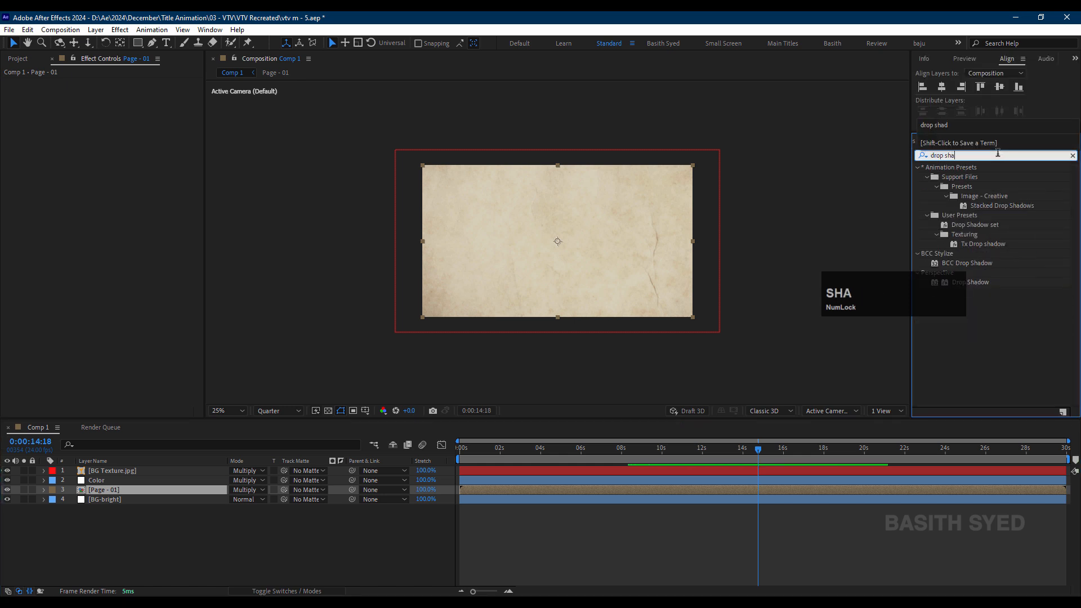
click(982, 283)
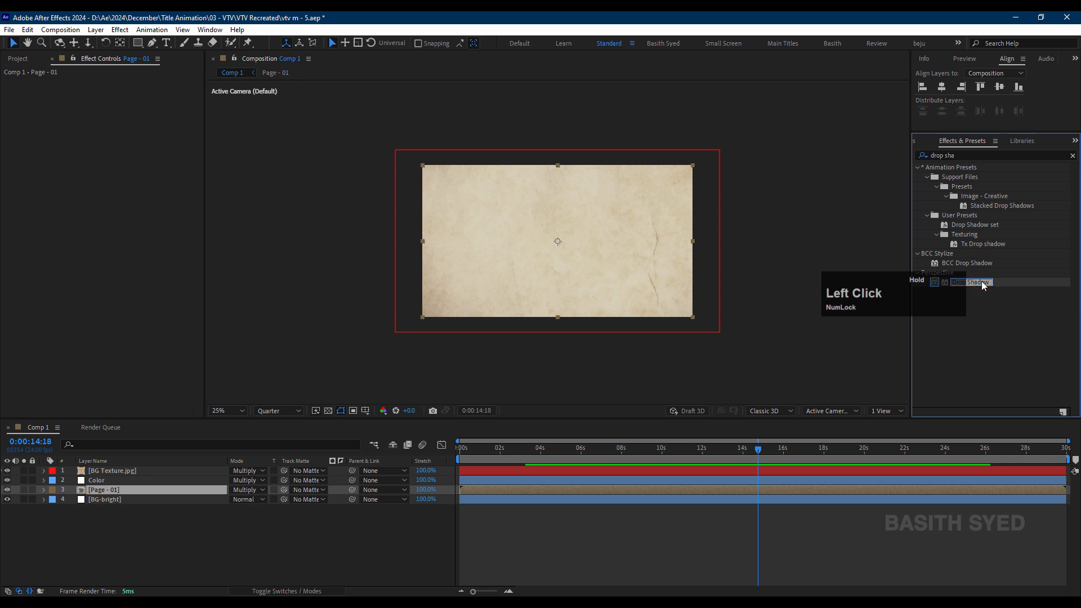
drag(985, 286, 217, 491)
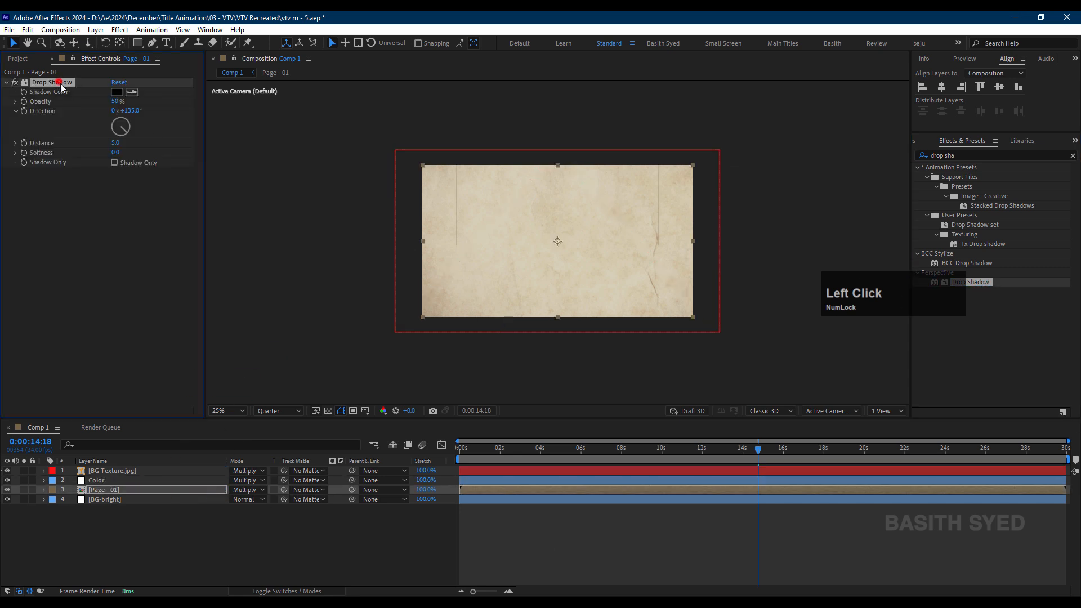
Set the Page - 01 drop shadow's distance to 25 and its softness to 50.
drag(119, 144, 133, 148)
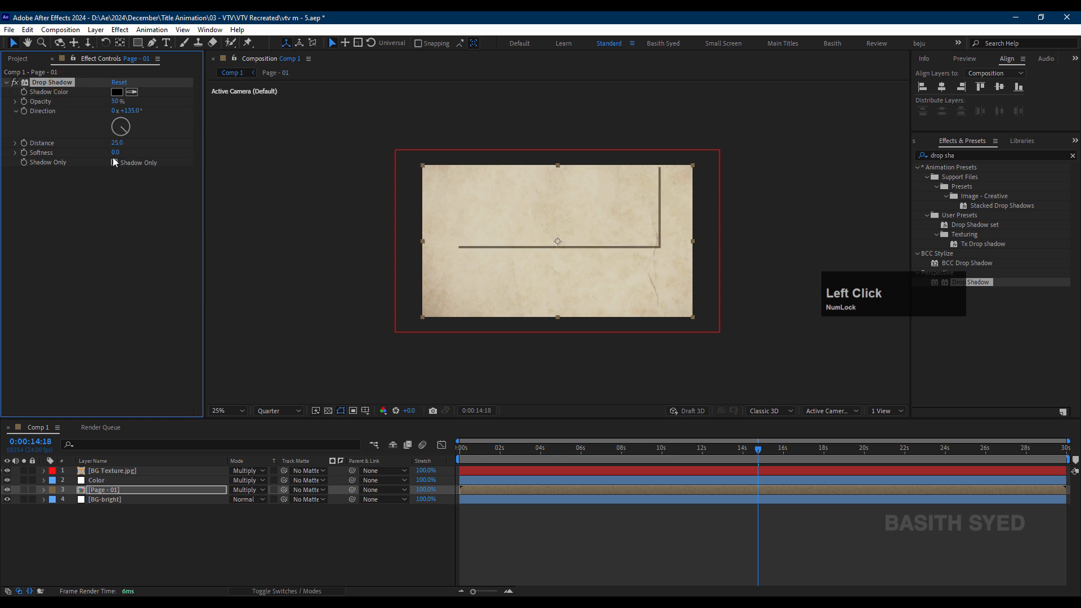
click(116, 151)
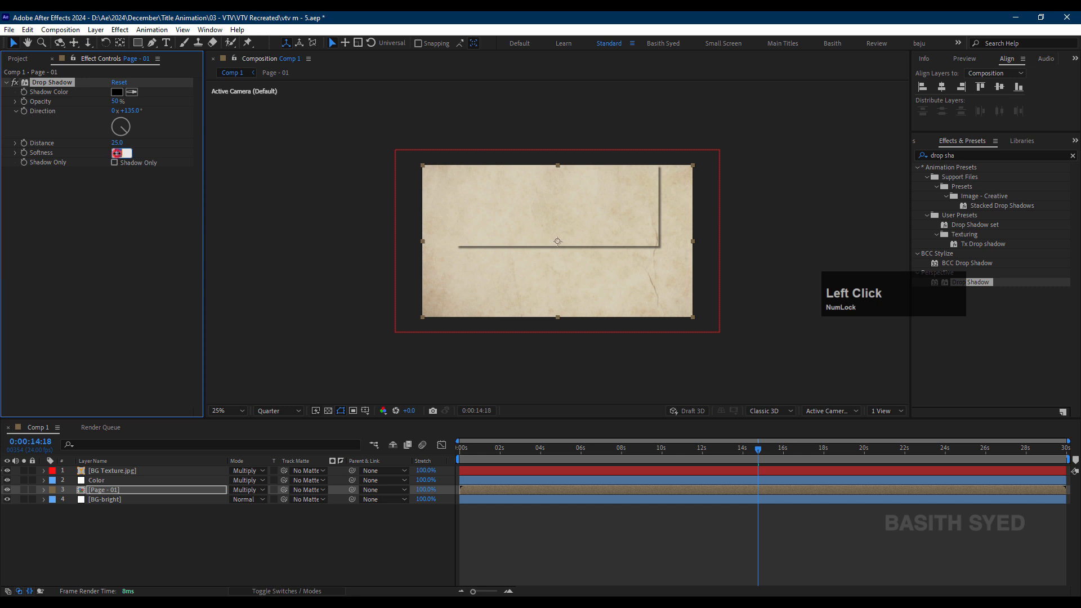
key(Return)
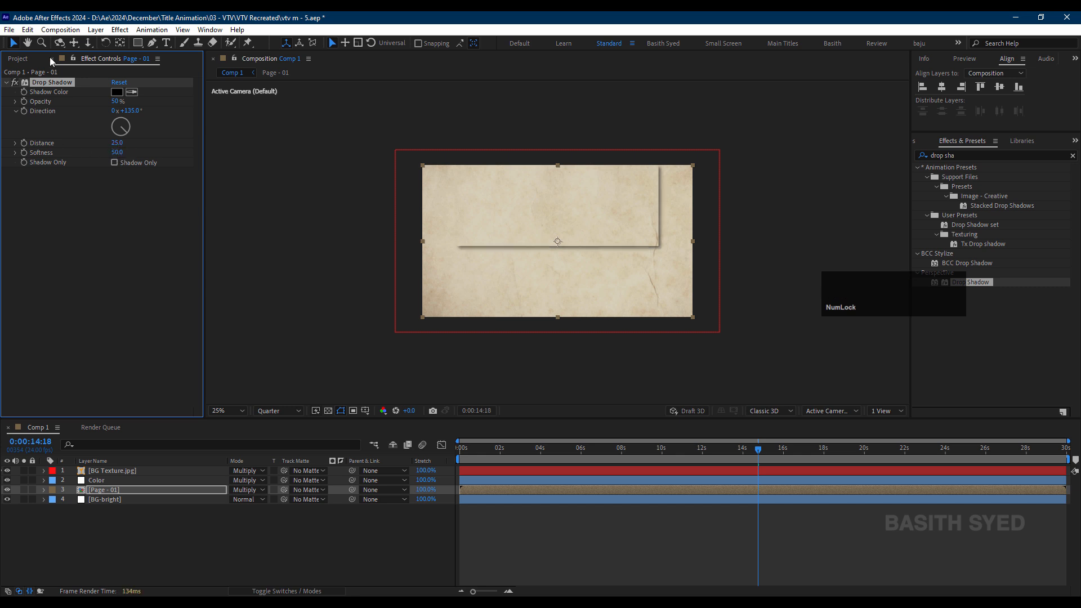
Set the Page - 01 drop shadow's opacity to 41% and its direction to 146°.
click(113, 102)
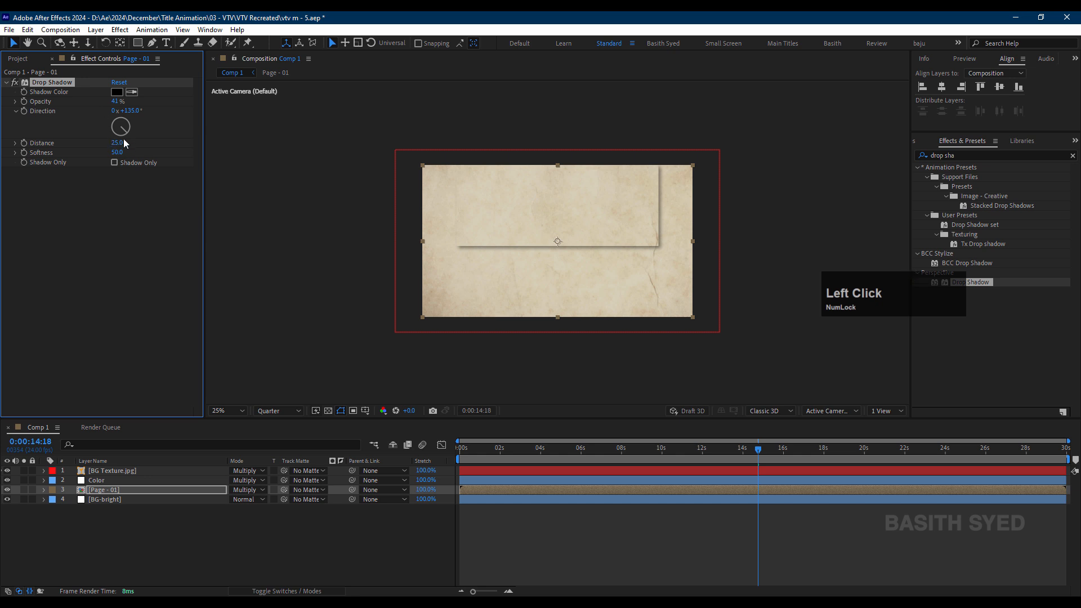
drag(127, 134, 126, 138)
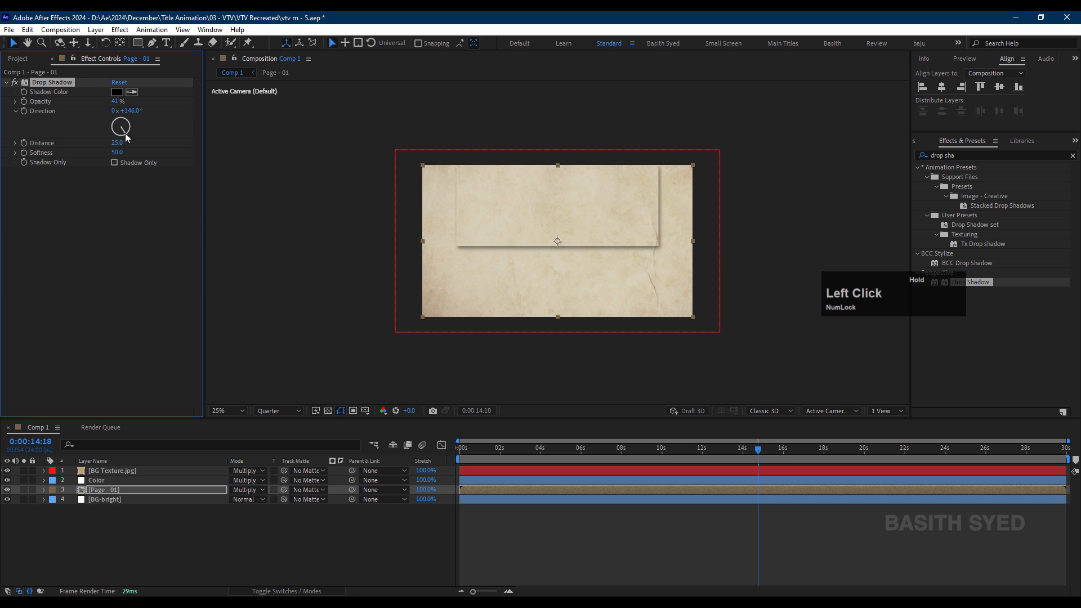
click(268, 539)
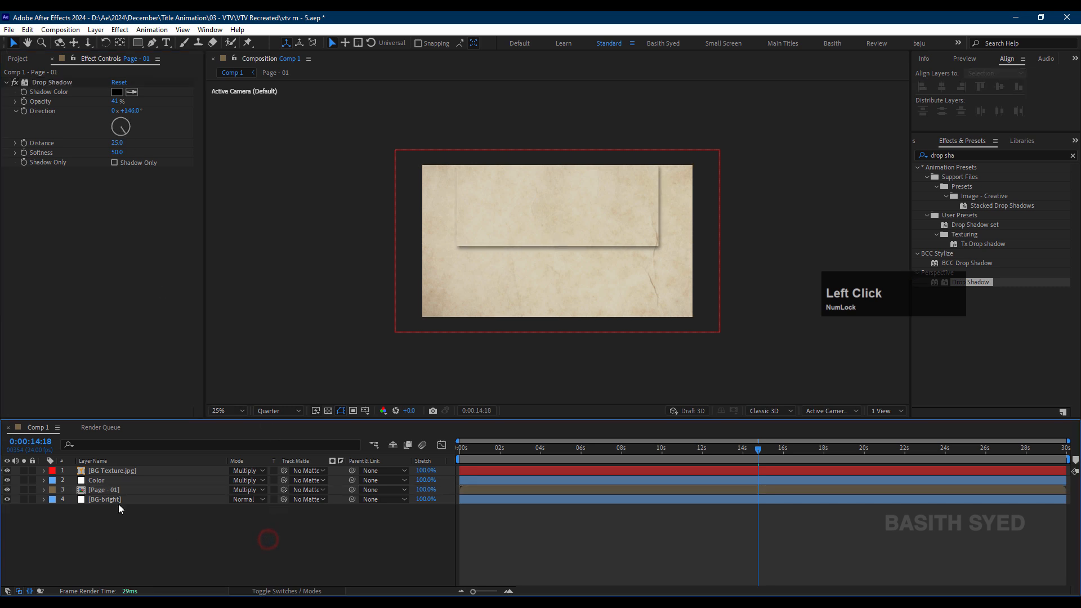
Turn the Page - 01 layer into a 3D layer.
click(119, 490)
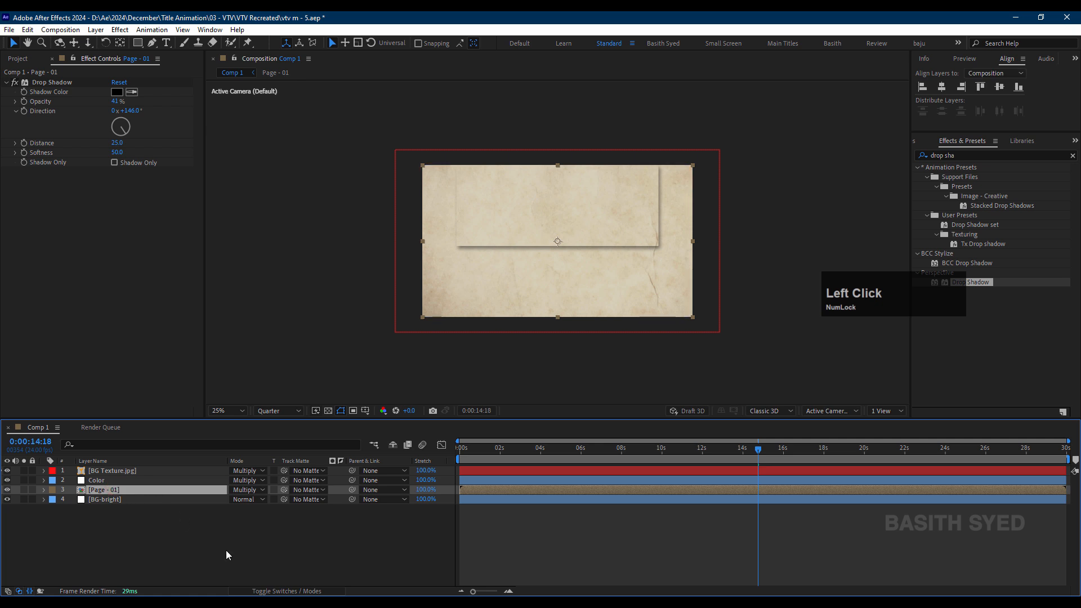
click(284, 591)
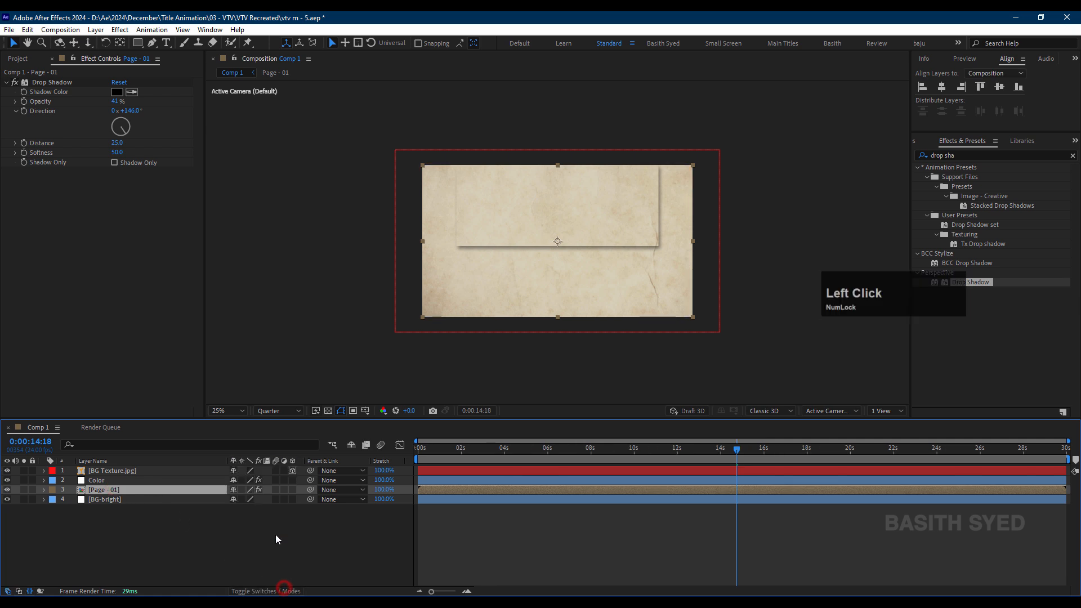
click(293, 489)
click(209, 540)
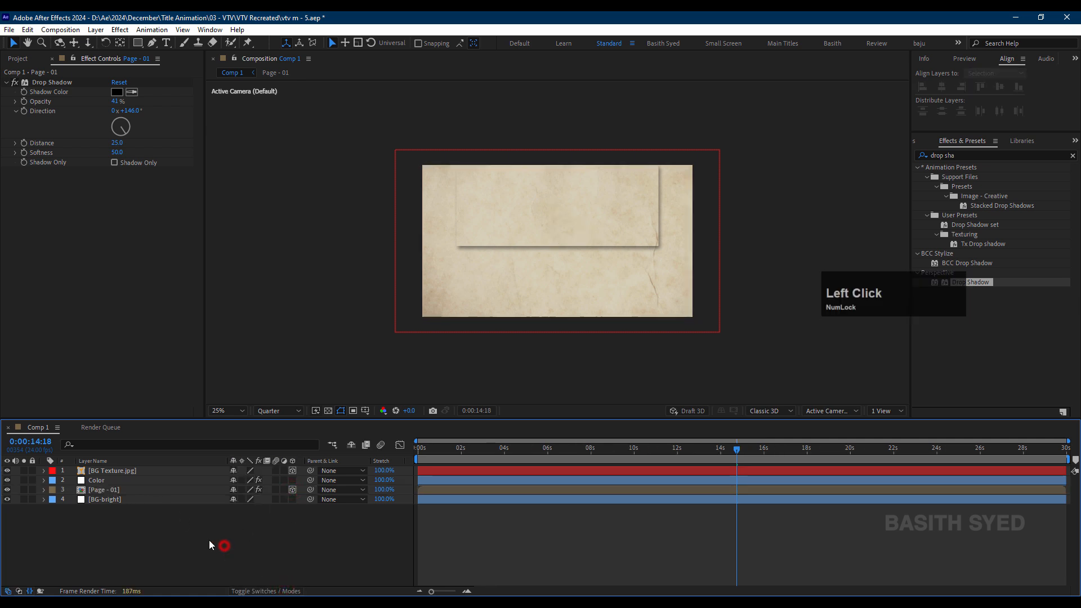
Duplicate the Page - 01 layer and set the upper copy's Z rotation to 180°.
click(122, 493)
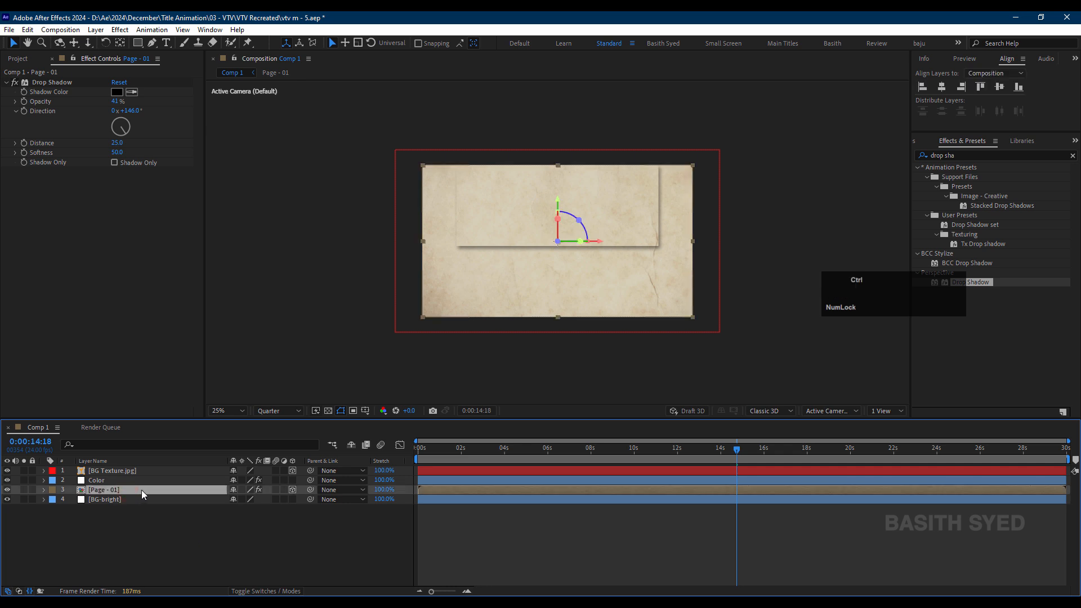
key(ctrl+d)
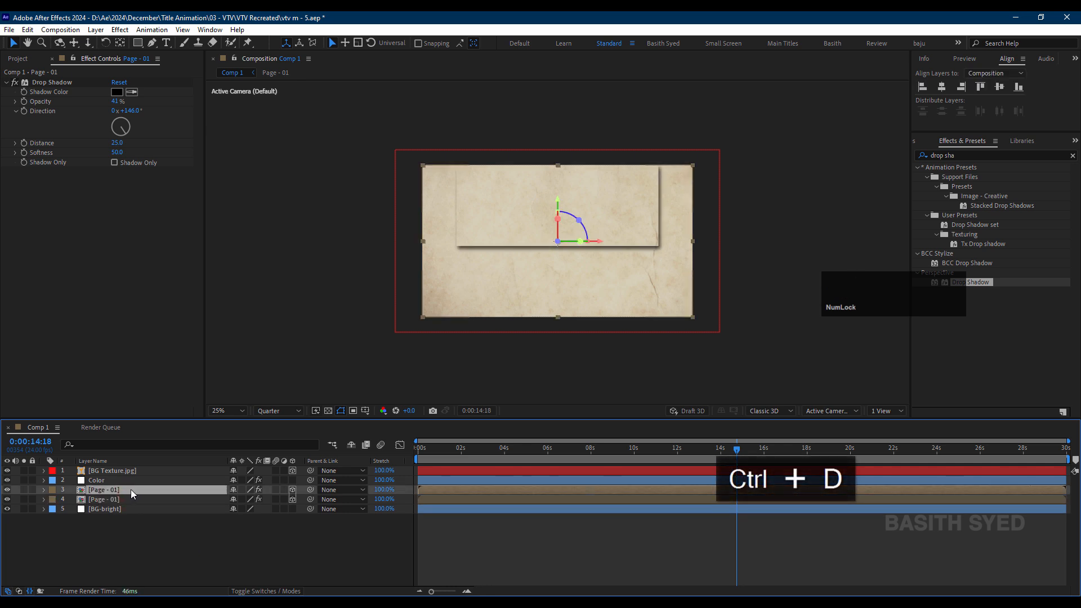
key(r)
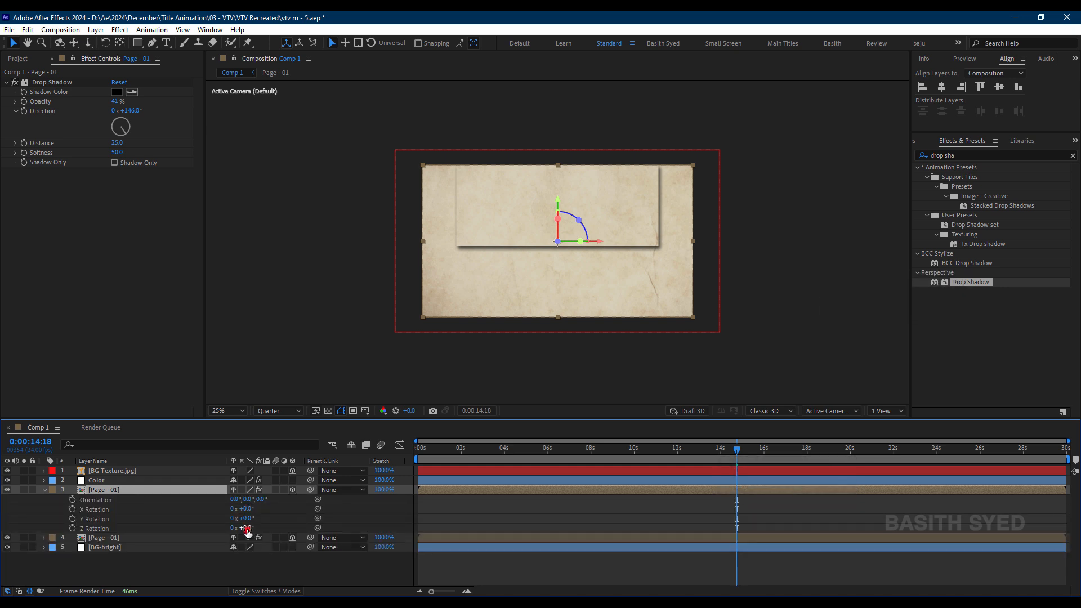
click(247, 529)
key(Return)
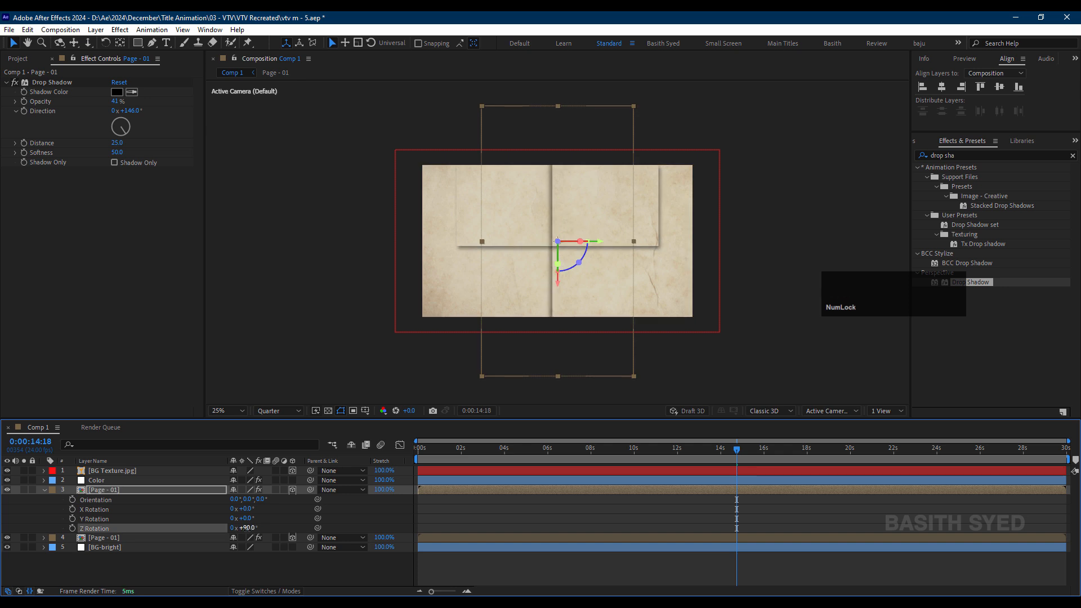
click(245, 528)
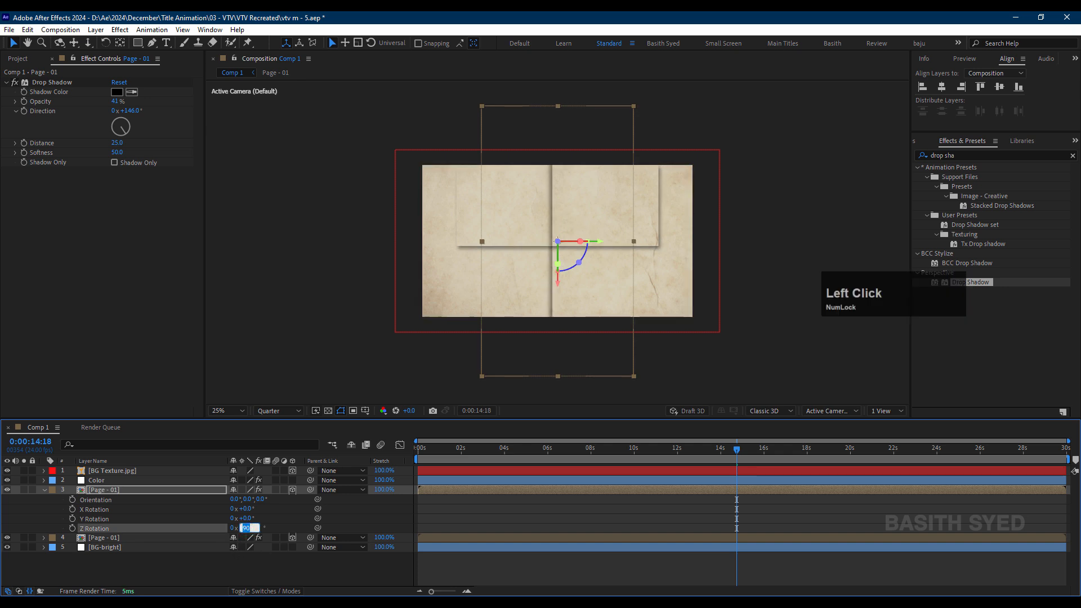
key(Return)
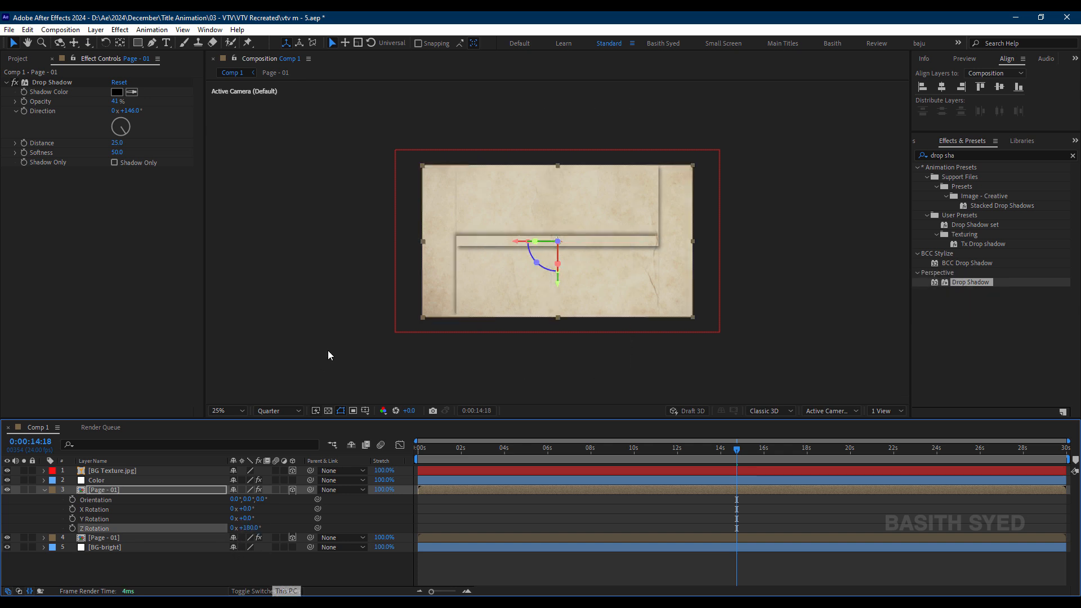
Move the rotated Page - 01 copy down and slightly right in the frame, and scale it to 141%.
drag(628, 255, 642, 300)
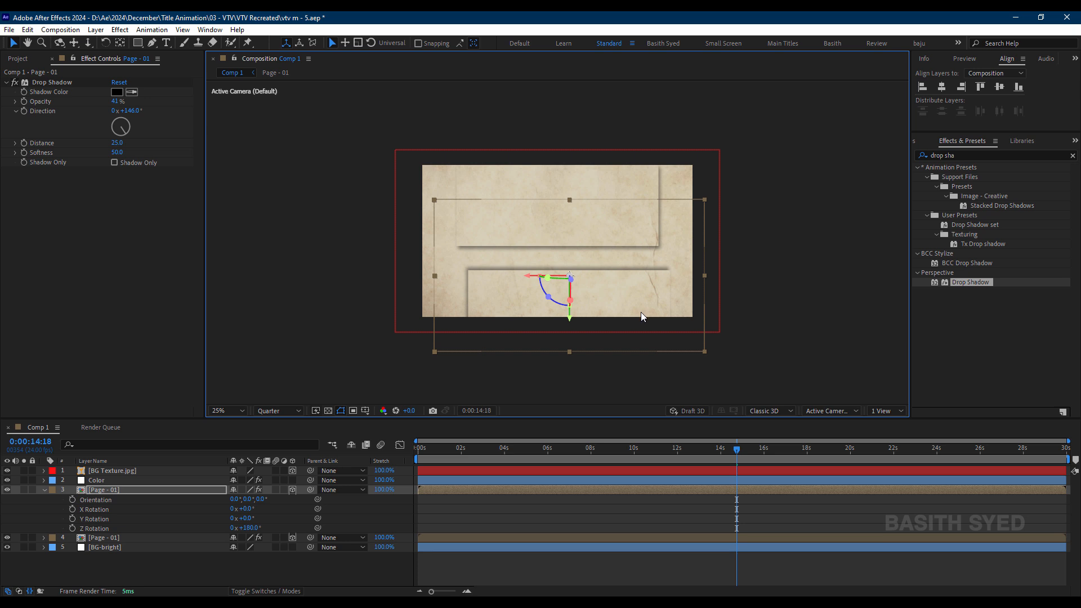
click(114, 490)
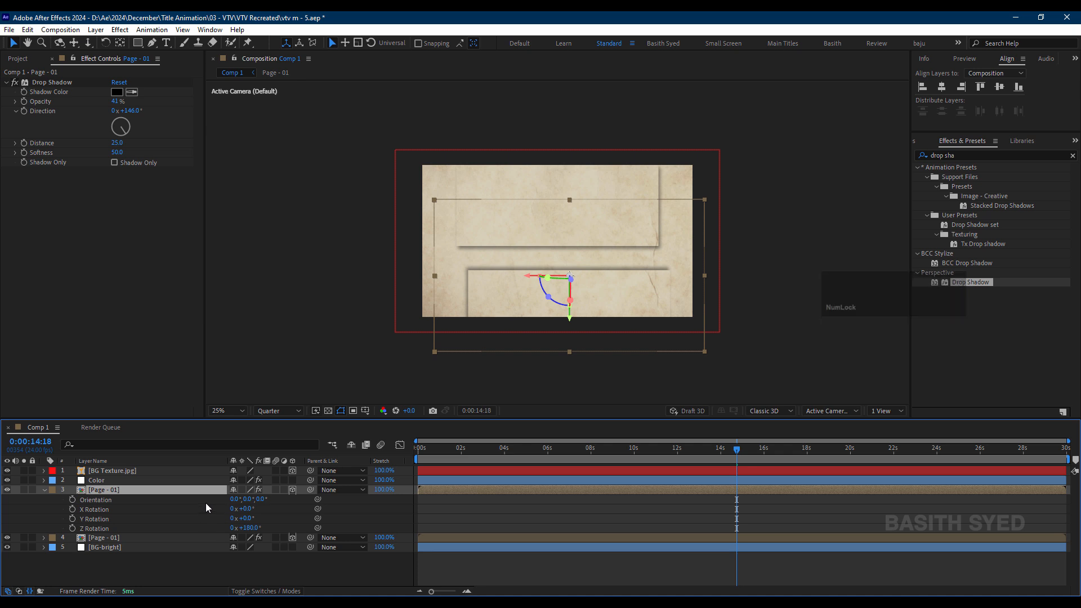
key(s)
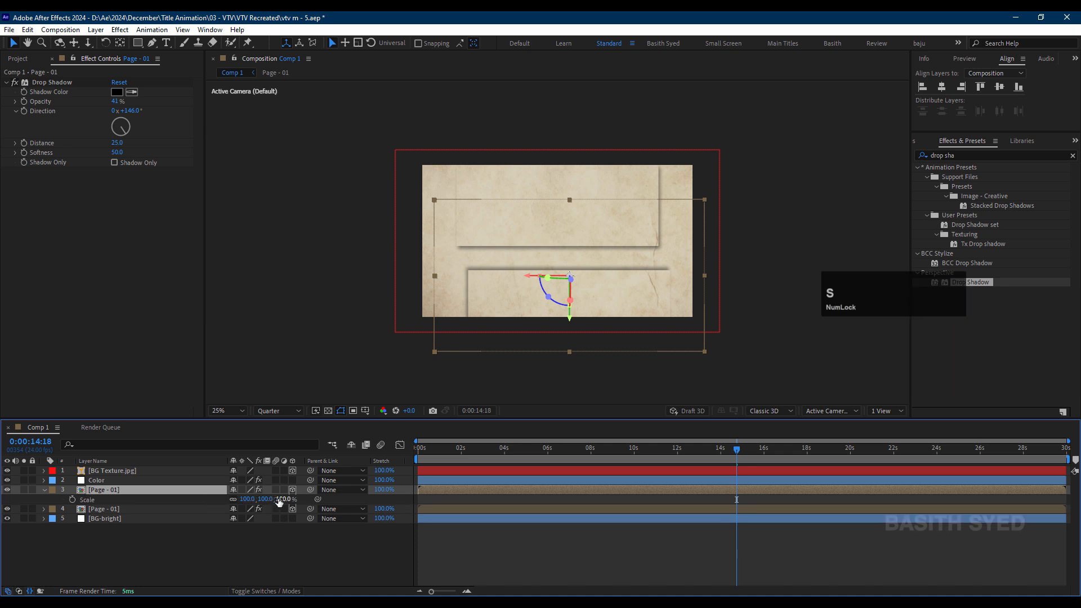
drag(282, 499, 304, 518)
Scale the original Page - 01 layer to 137% and move it straight up toward the frame's upper edge.
click(141, 509)
key(s)
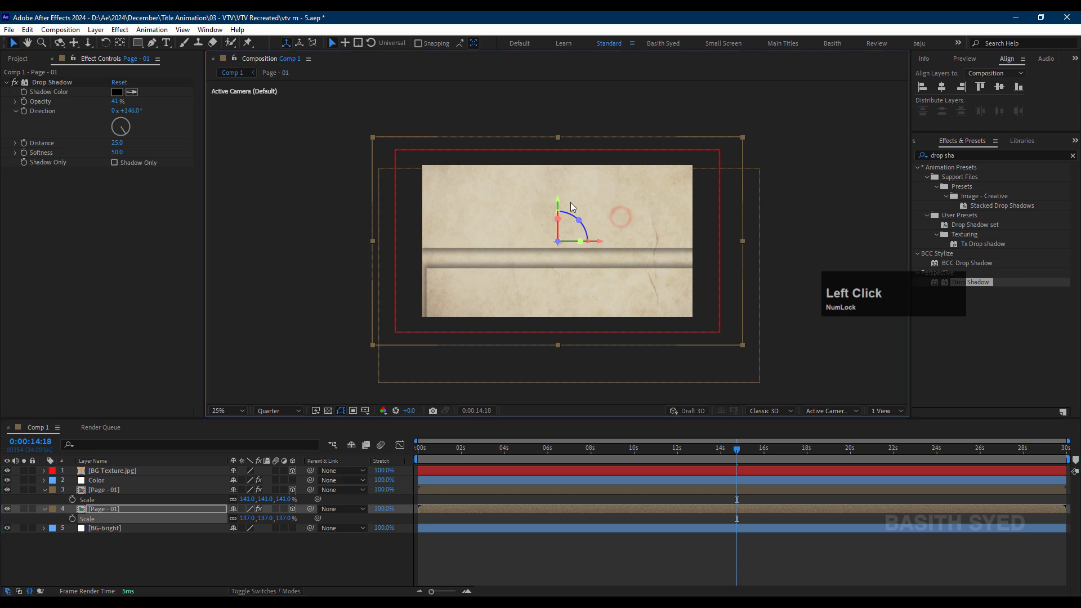
drag(558, 199, 556, 142)
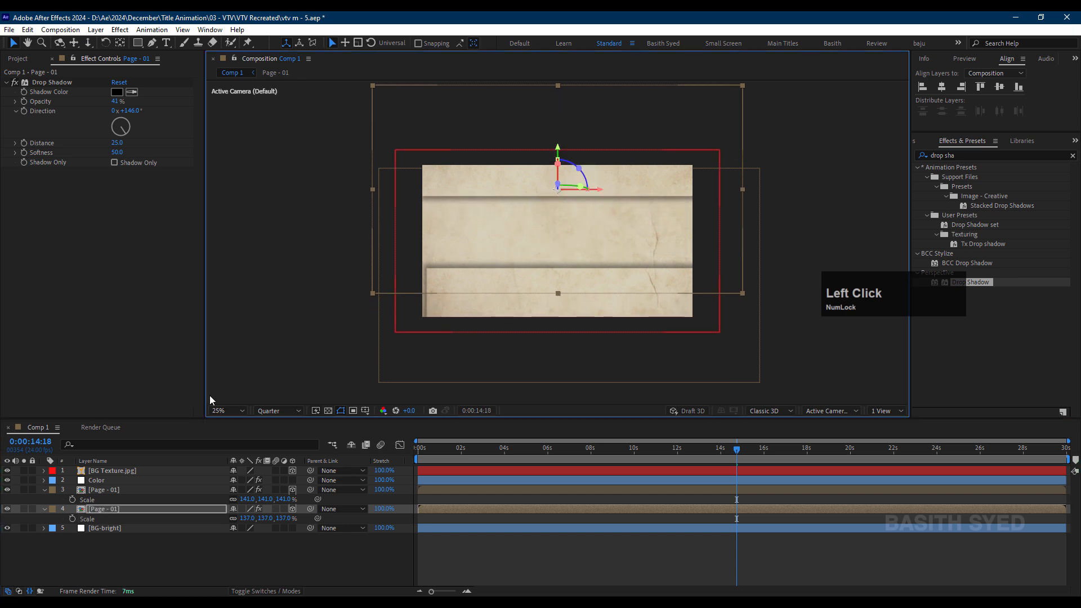
Lower the rotated Page - 01 copy by setting its Y position to 891.
click(142, 489)
key(p)
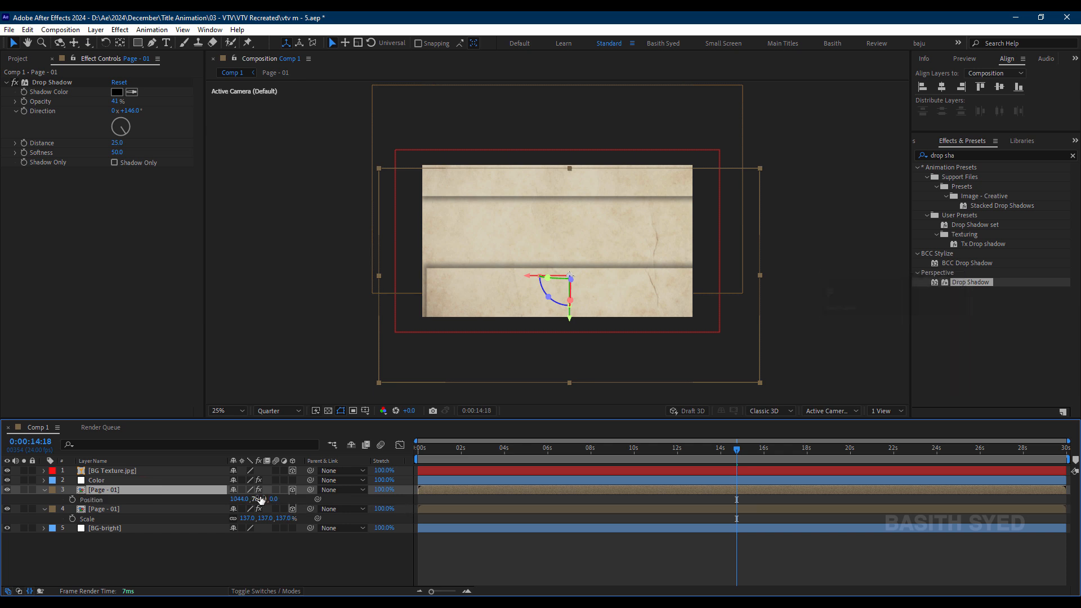
drag(260, 500, 277, 499)
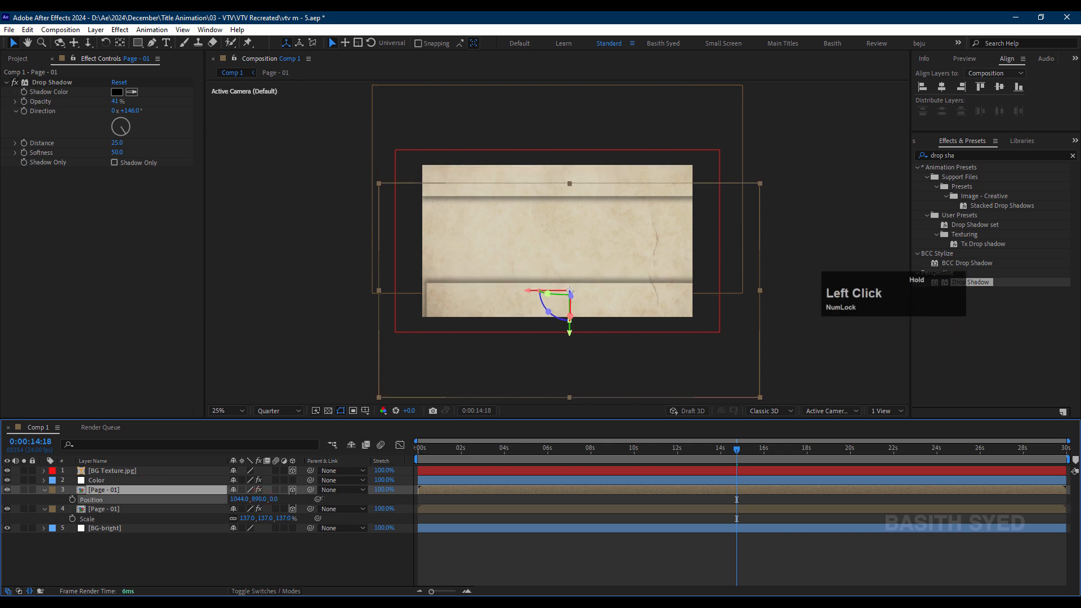
click(115, 550)
Add a two-node camera named Camera 1 with the 35mm preset and depth of field disabled.
right_click(138, 552)
mouse_move(255, 420)
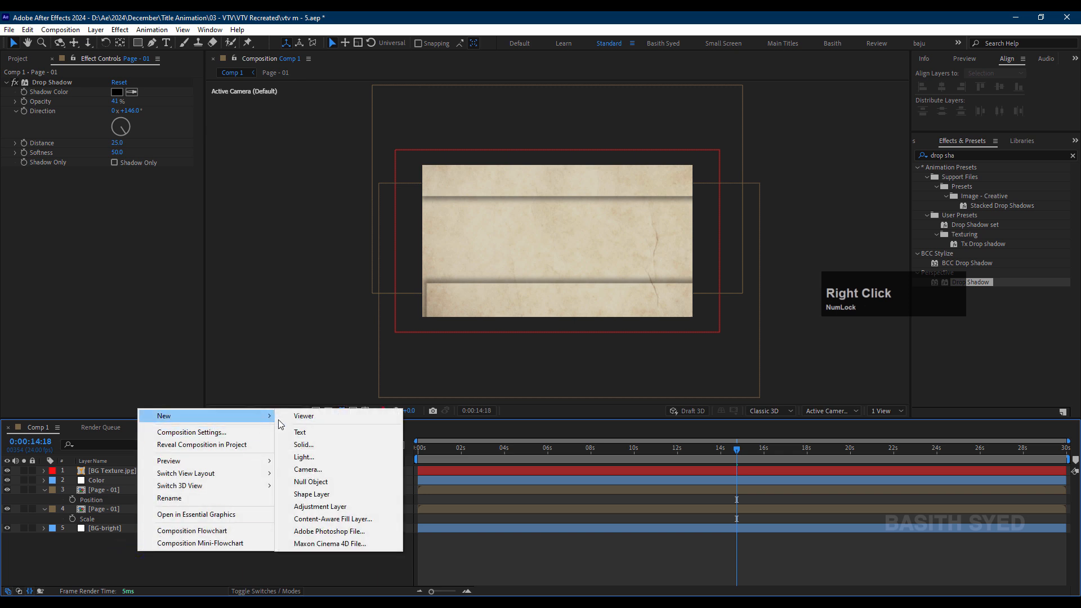
click(319, 472)
key(Num_Lock)
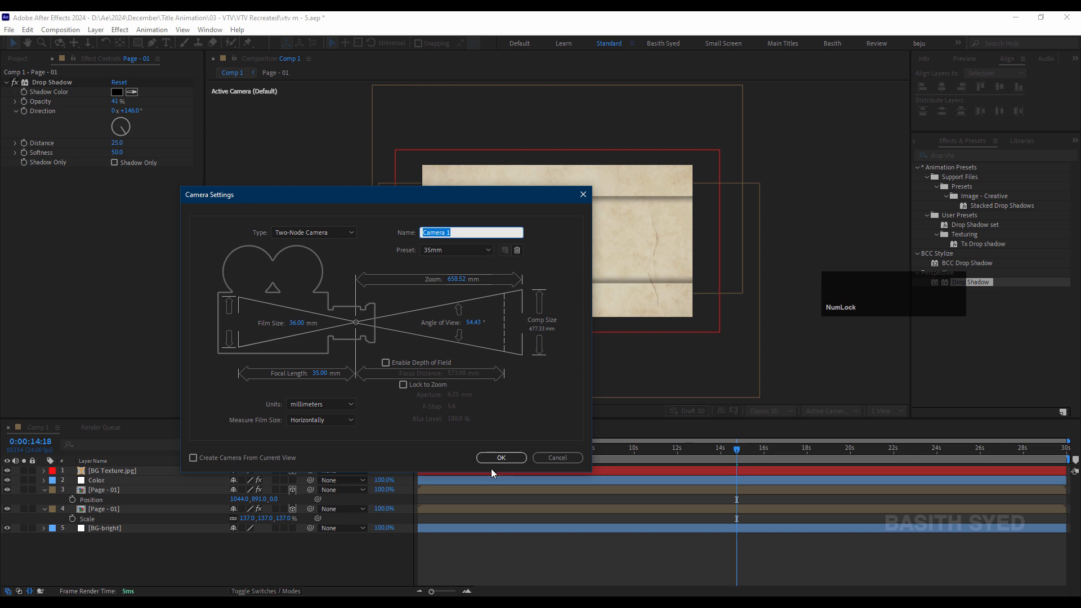
drag(496, 458, 381, 413)
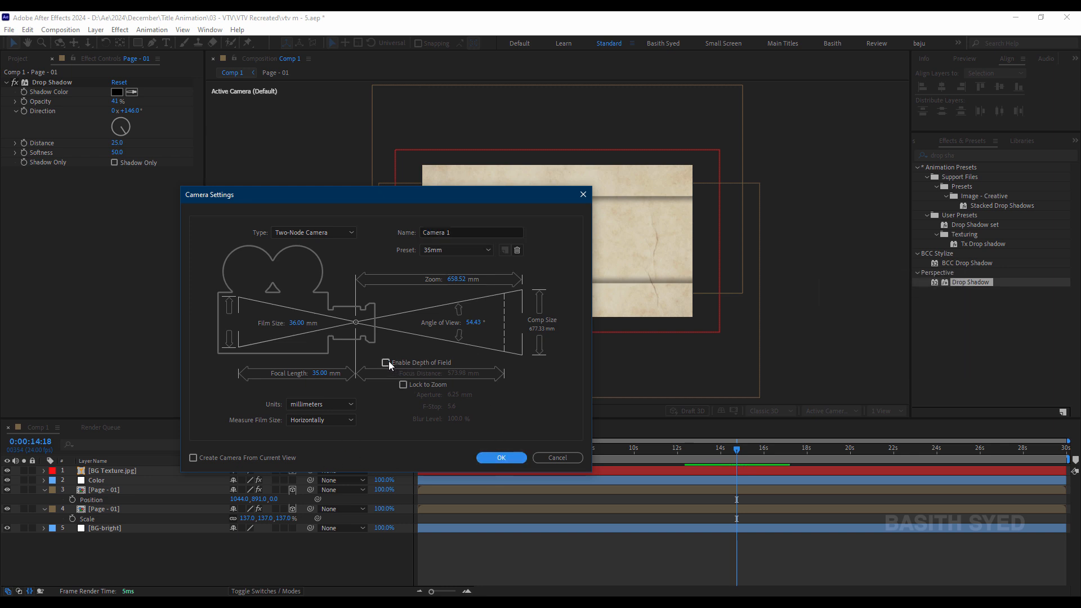
click(495, 454)
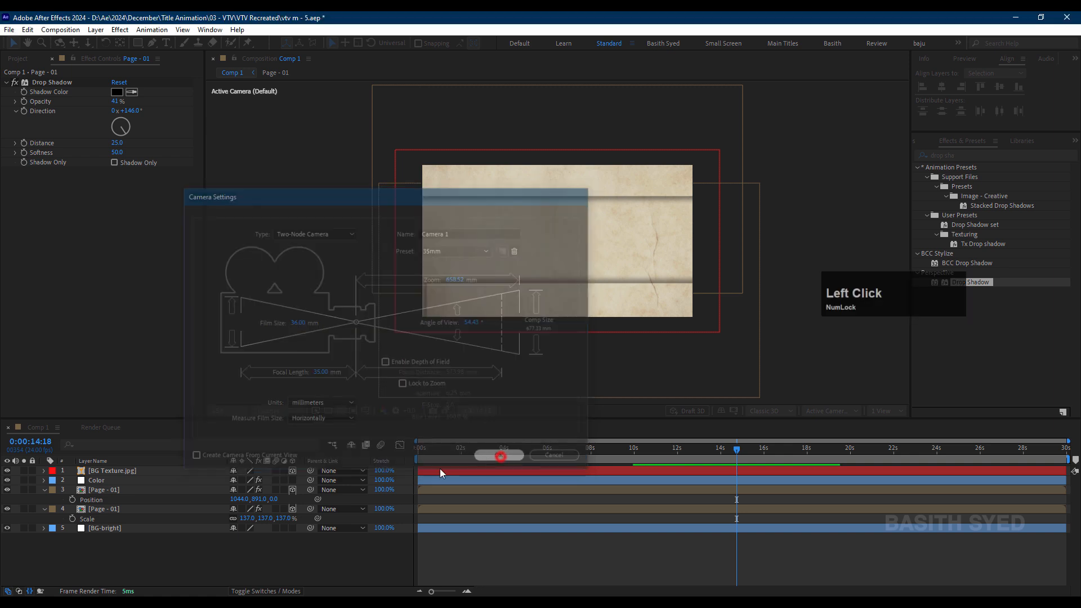
Orbit, pan and dolly Camera 1 so the paper layers are framed from a tilted perspective.
key(c)
key(c)
key(c)
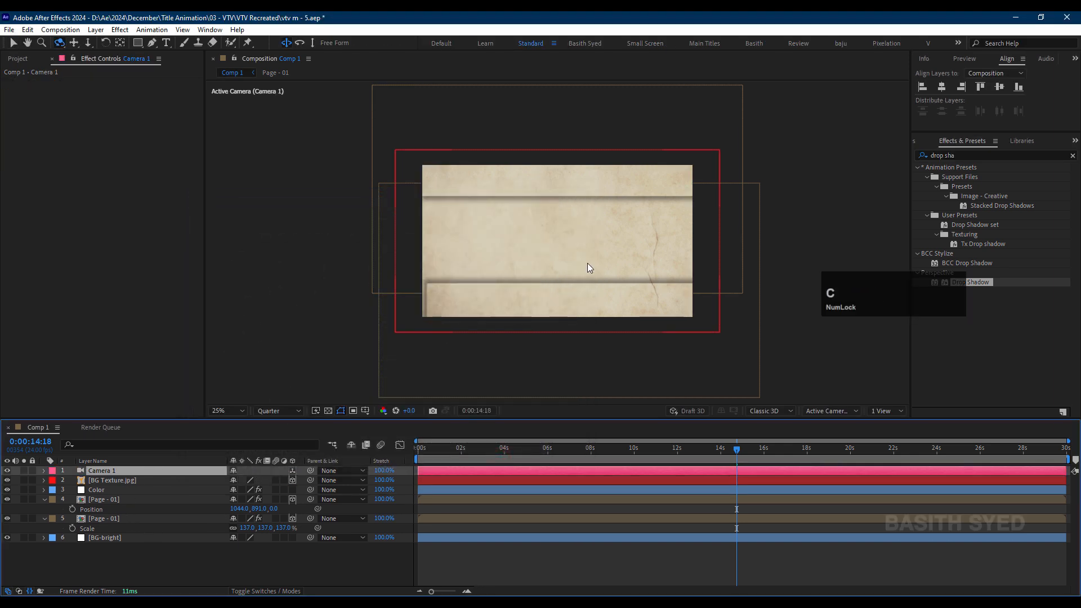
key(c)
key(c)
key(c)
key(c)
drag(604, 251, 601, 235)
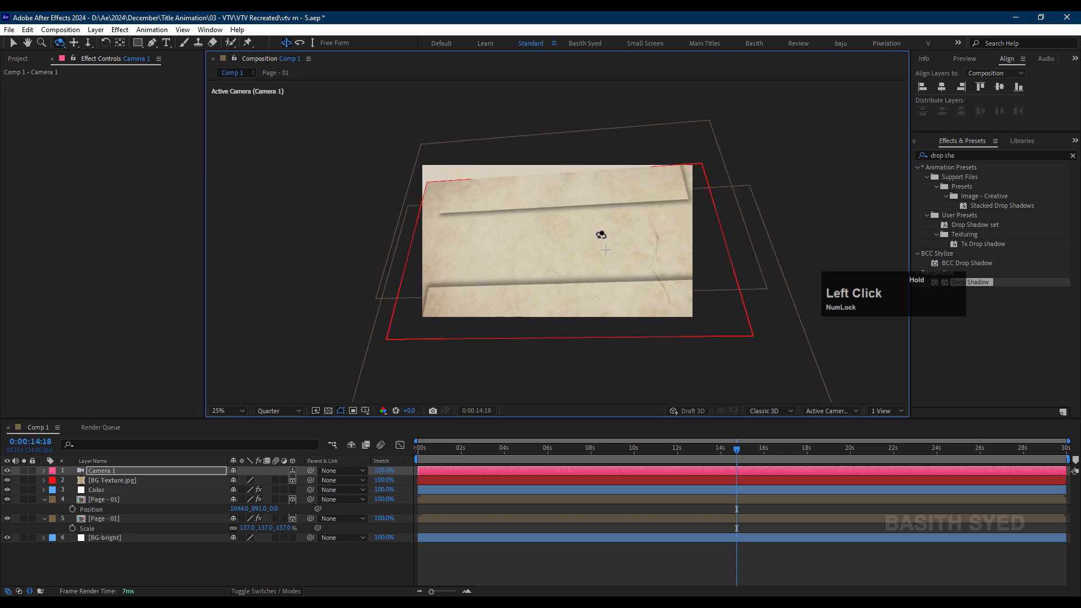
key(c)
key(c)
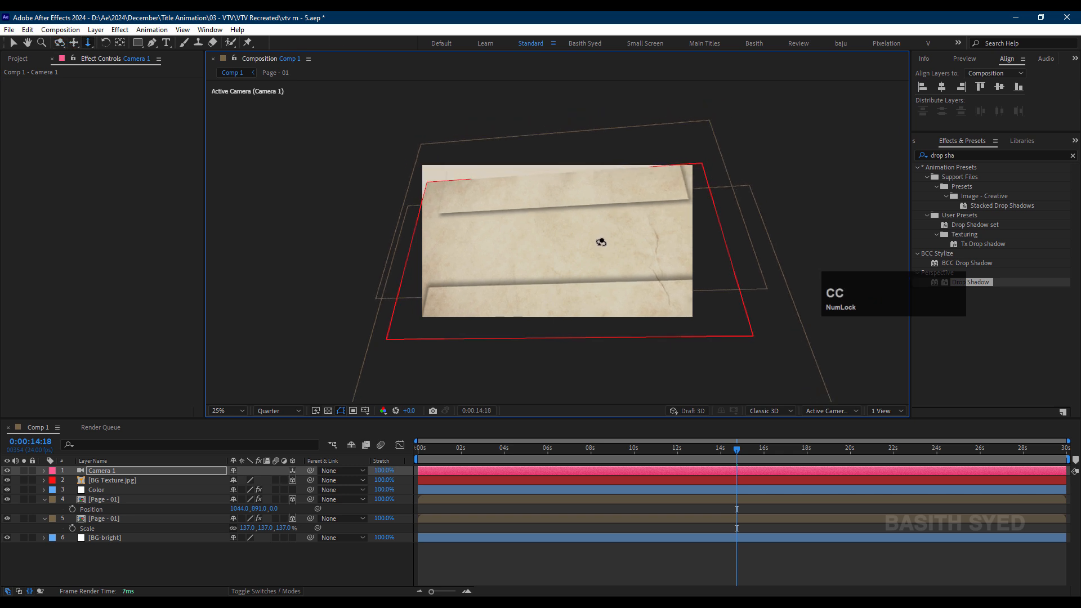
drag(601, 242, 593, 237)
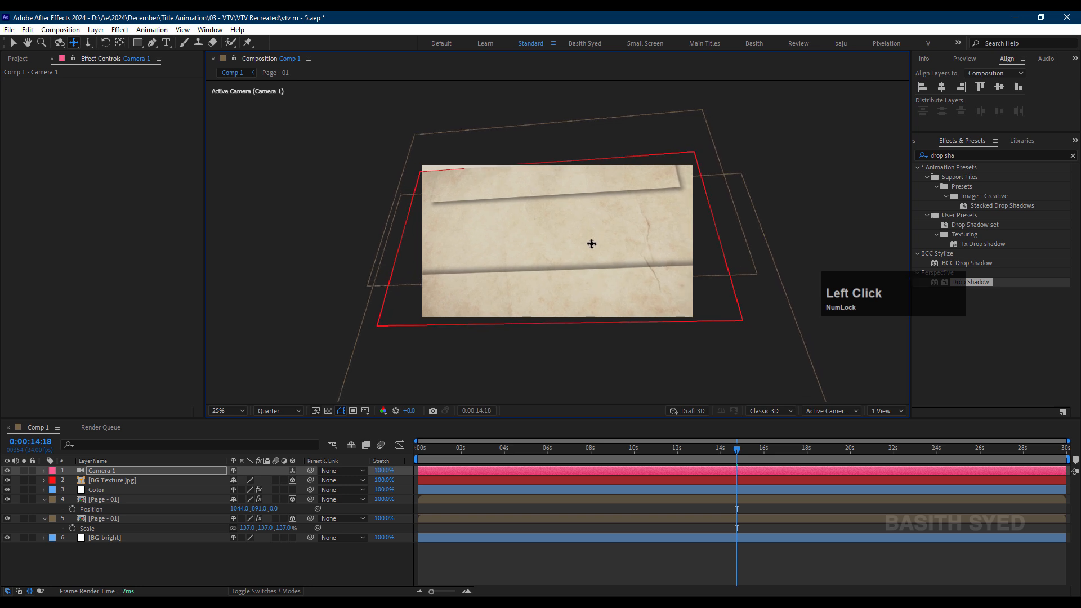
key(c)
click(93, 564)
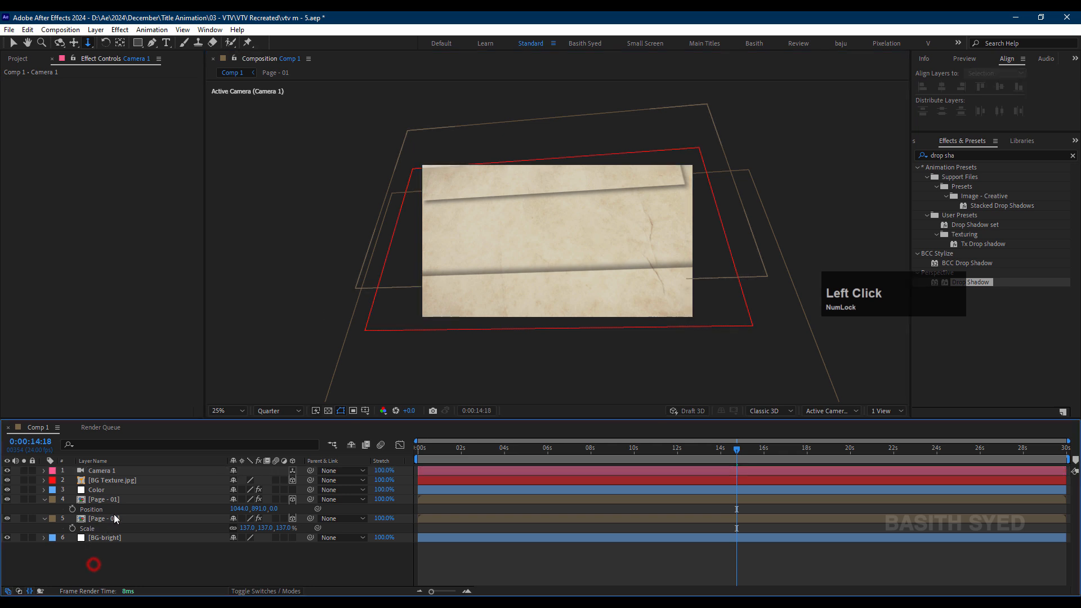
Set the original Page - 01 layer's Z rotation to about -12° and its scale to 150%.
click(116, 518)
key(r)
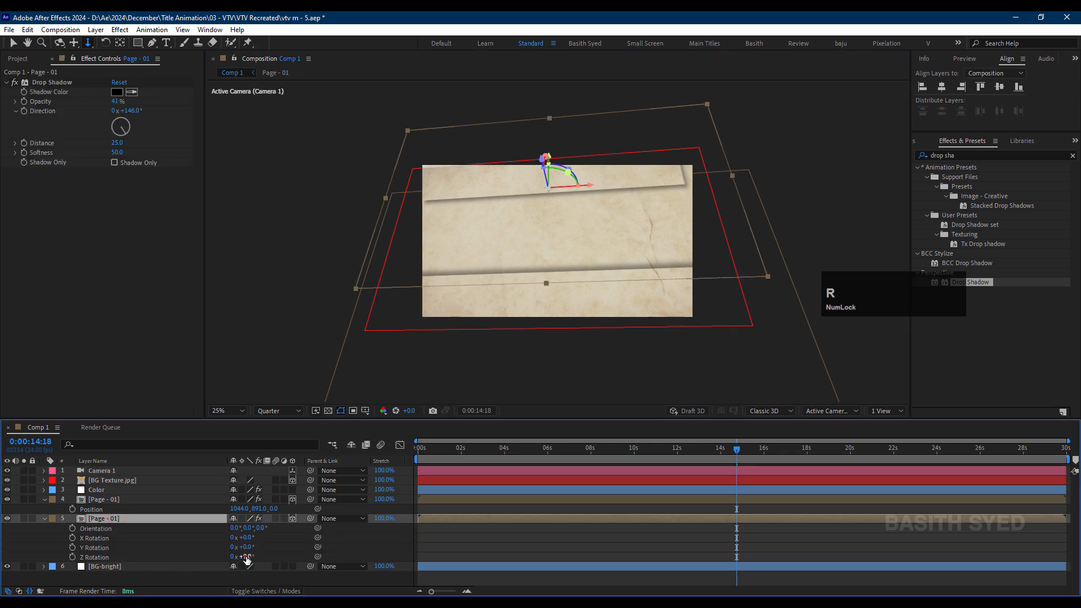
drag(246, 559, 238, 557)
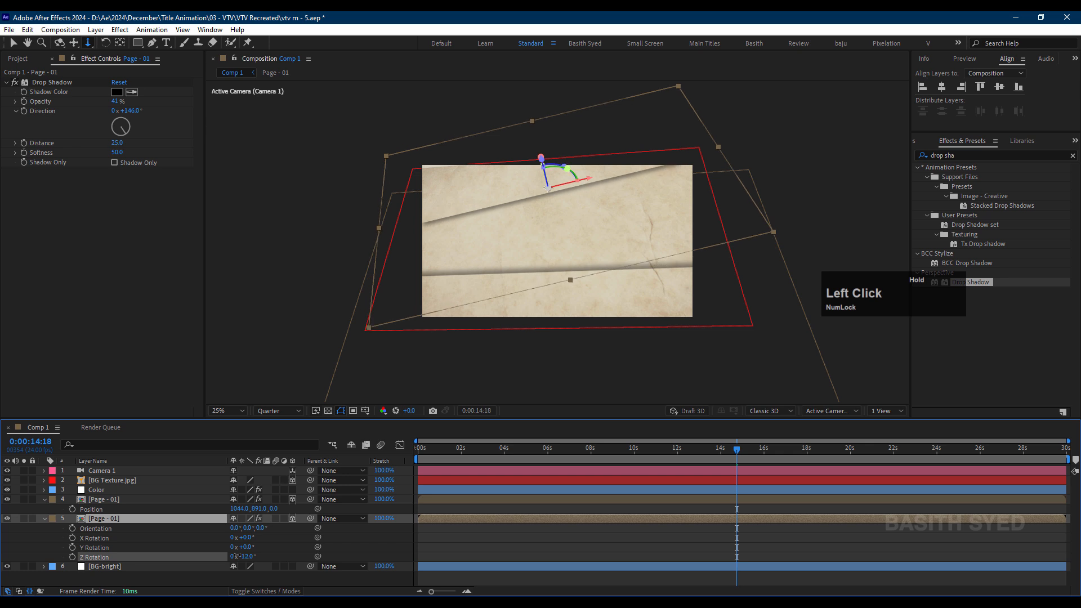
key(s)
drag(282, 529, 289, 528)
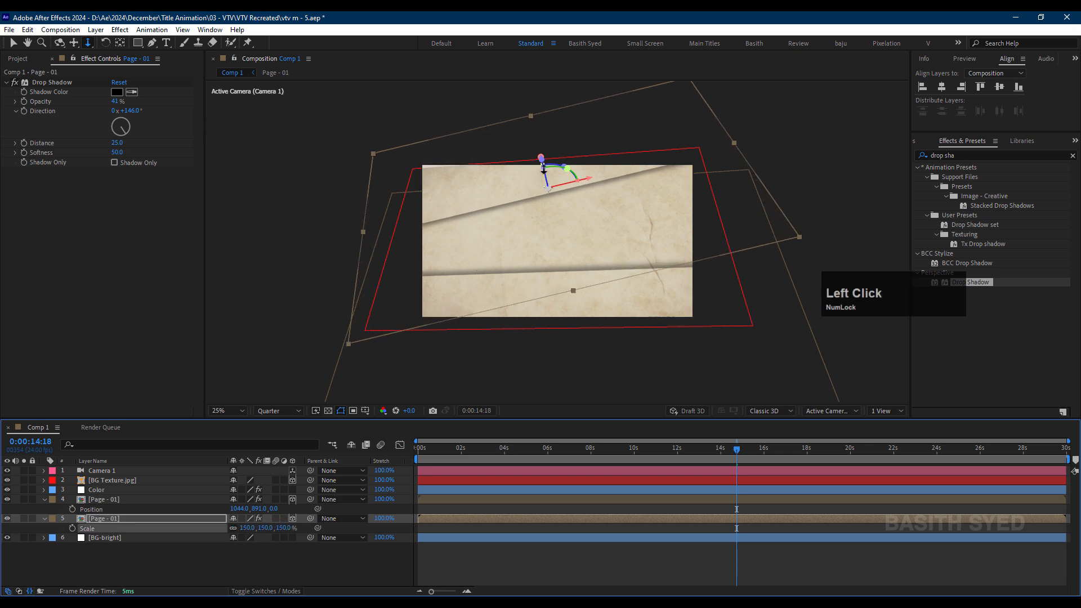
Adjust the original Page - 01 layer's position to 960, 157, 0.
key(v)
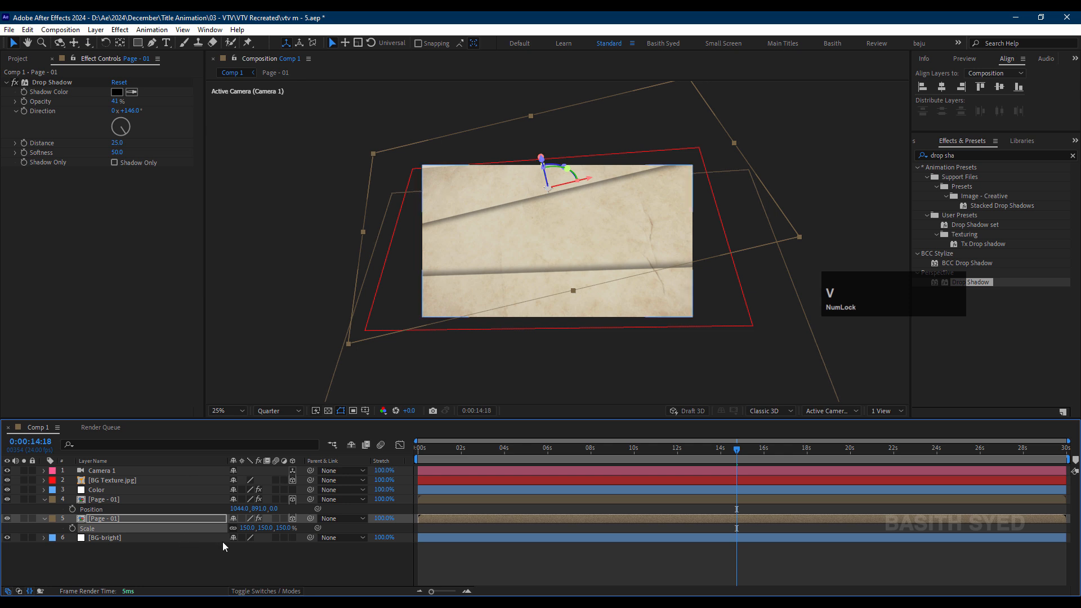
key(p)
click(254, 527)
drag(248, 527, 236, 528)
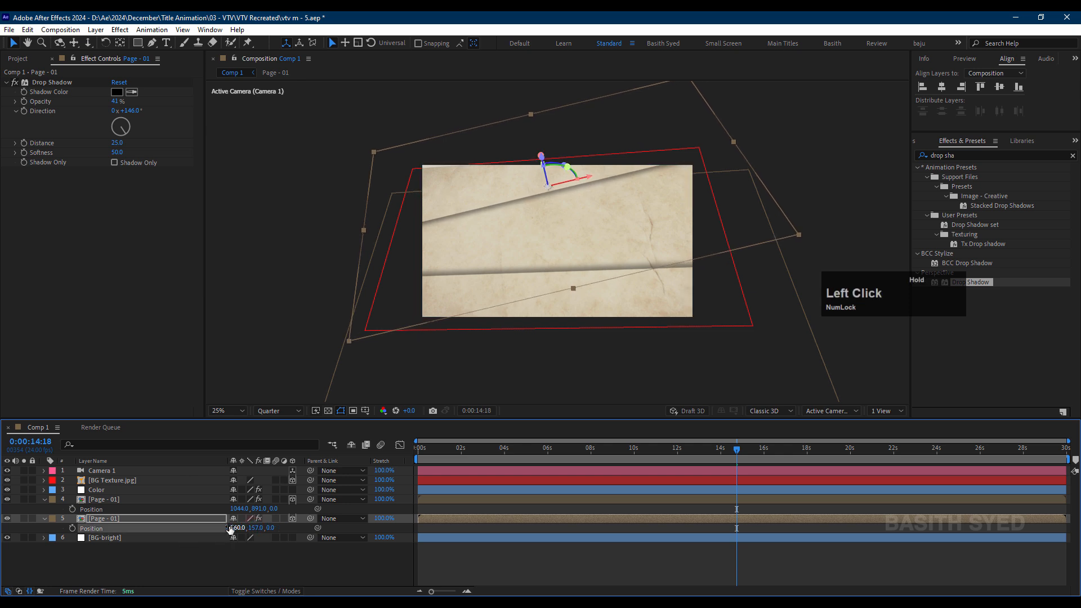
Scale the BG Texture.jpg layer to 150% and shift it left while keeping the frame covered.
click(134, 481)
key(s)
drag(283, 489, 302, 489)
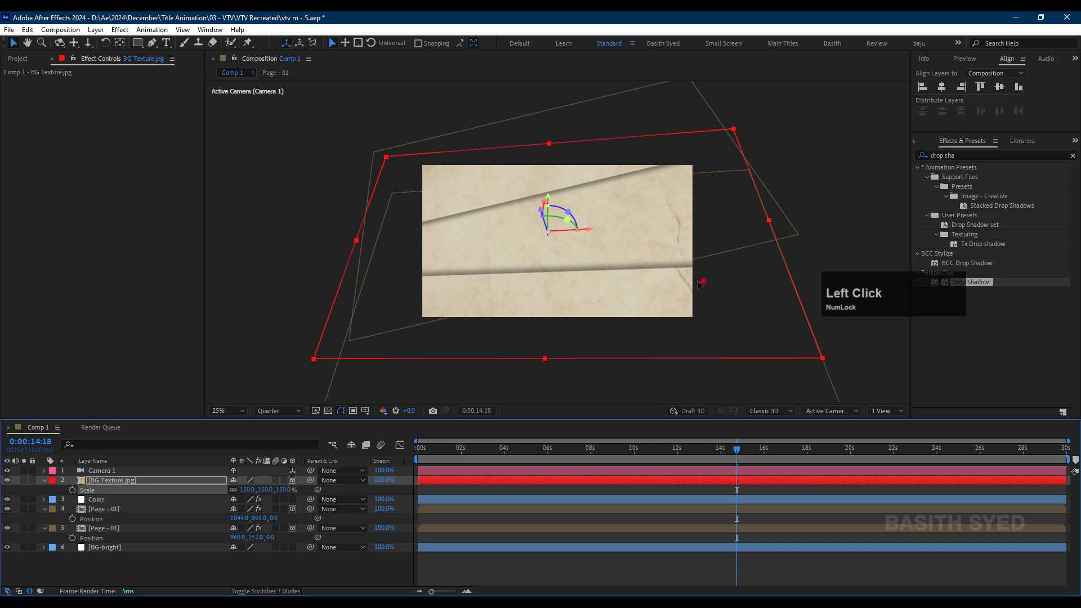
drag(699, 283, 673, 282)
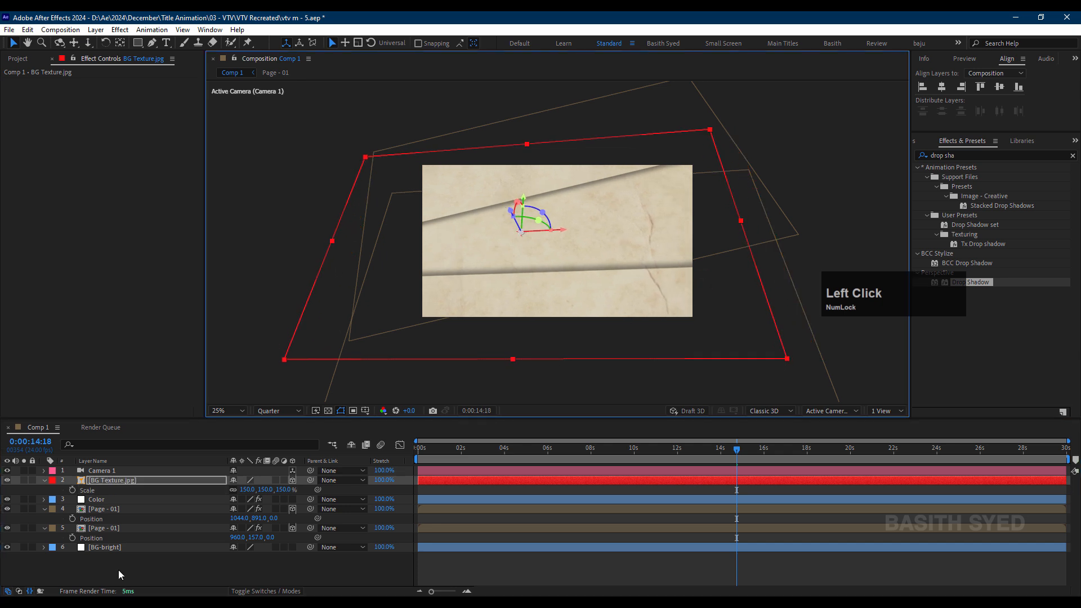
Set the Z rotation of the upper Page - 01 layer to 172°.
click(110, 511)
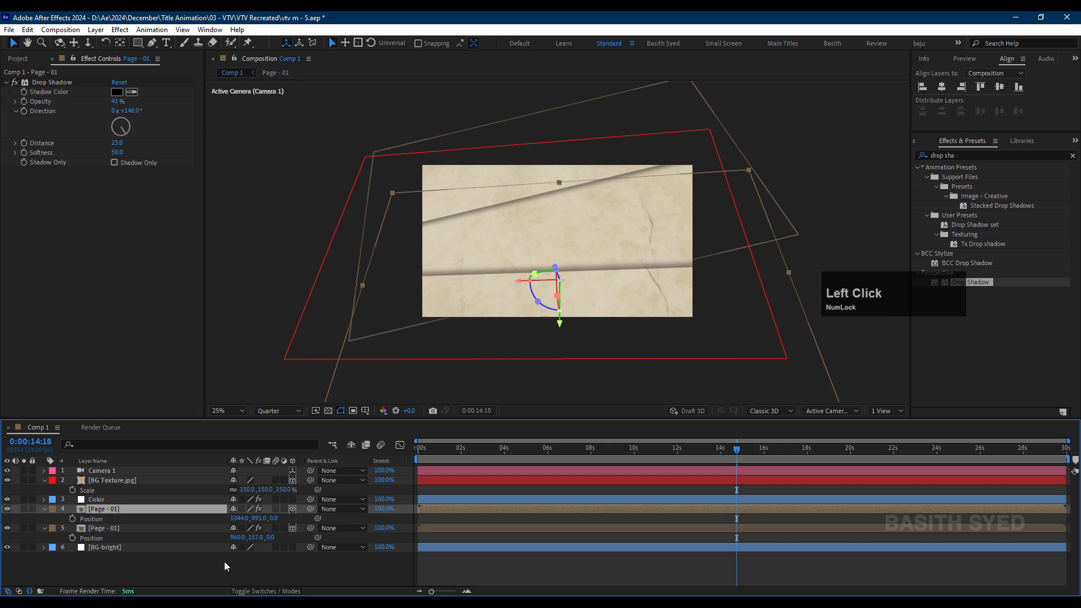
key(r)
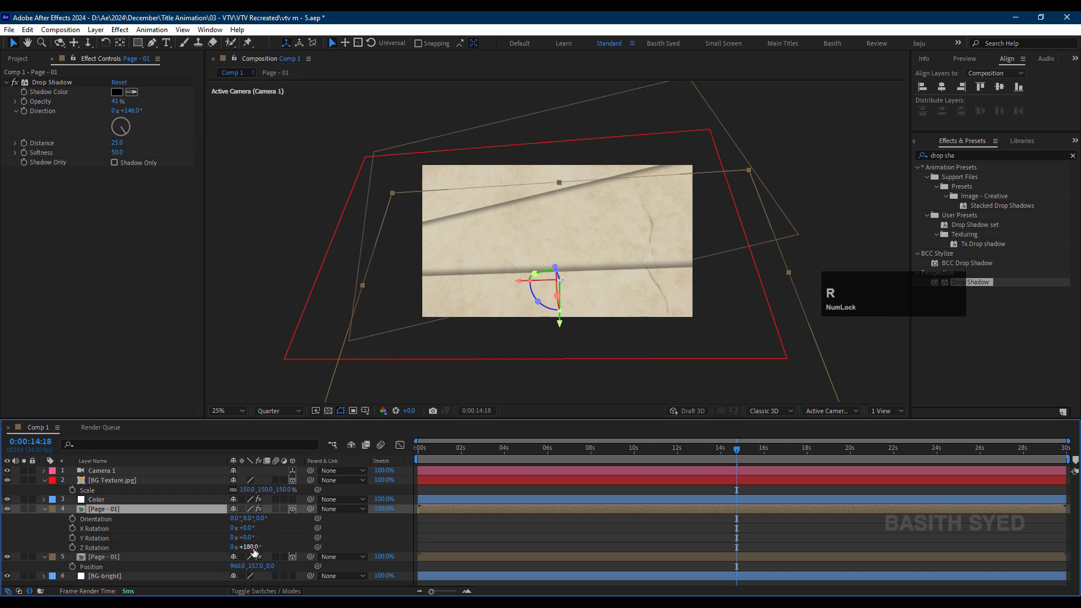
drag(254, 551, 245, 547)
Slide both Page - 01 layers slightly earlier in time so their folds are staggered, and preview the animation from the start.
drag(479, 510, 453, 508)
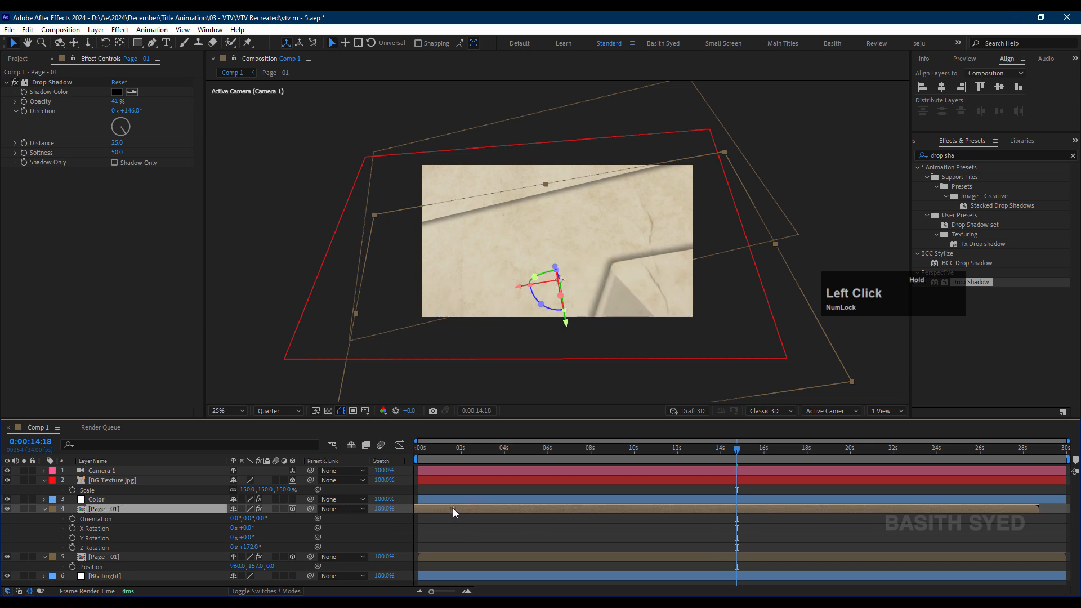
click(445, 558)
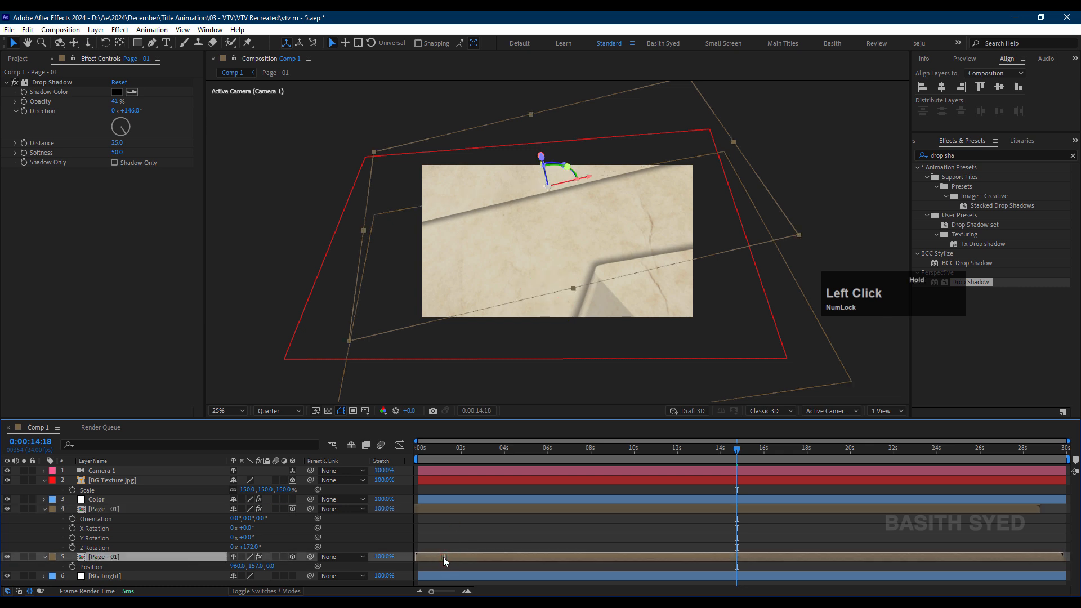
drag(428, 556, 425, 553)
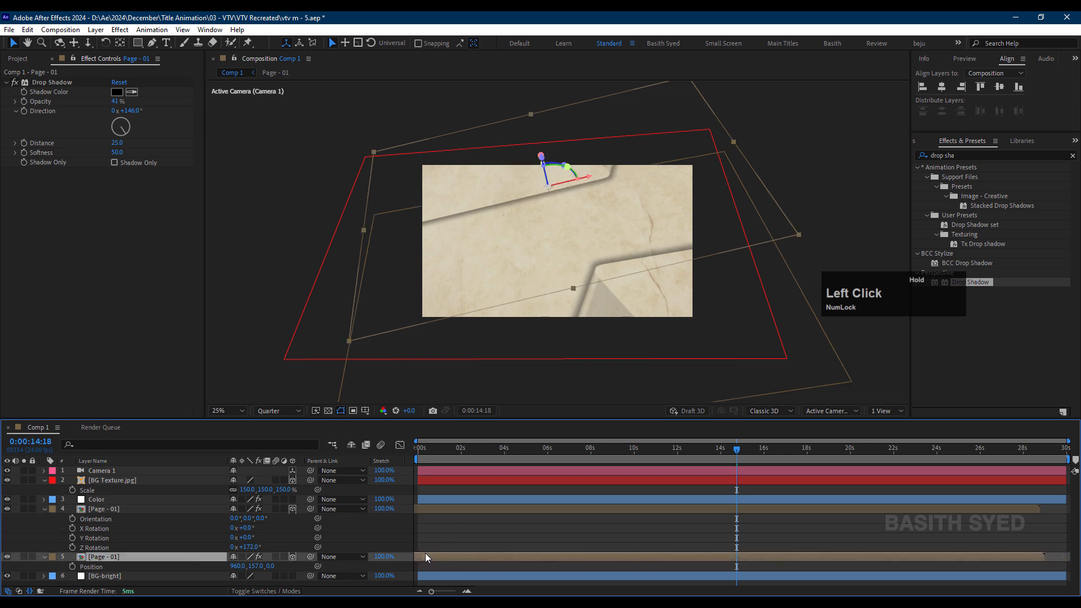
drag(442, 455, 397, 457)
key(space)
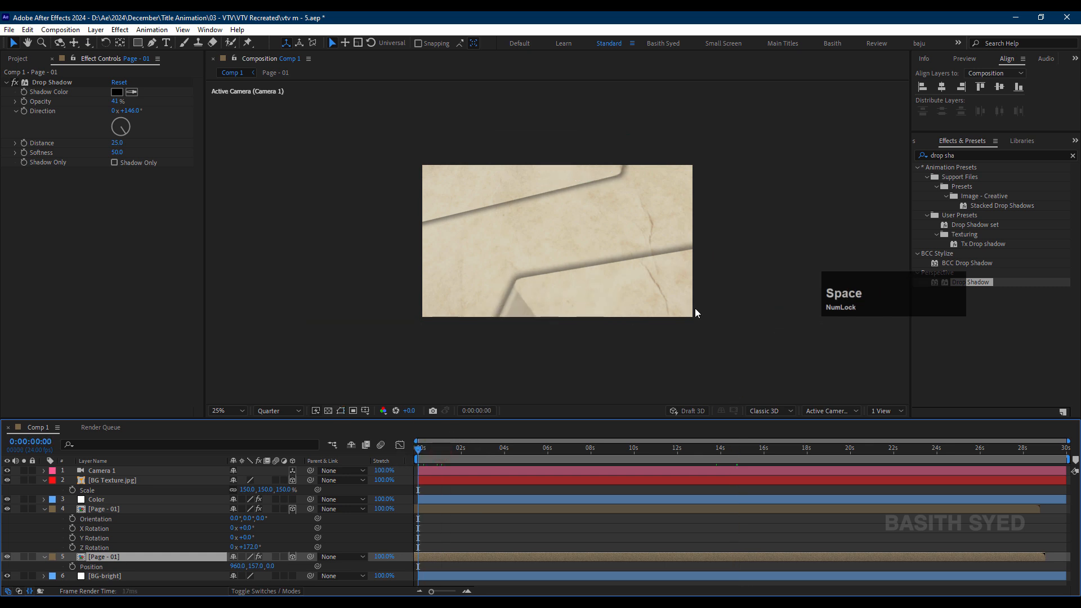
scroll(695, 309, up, 2)
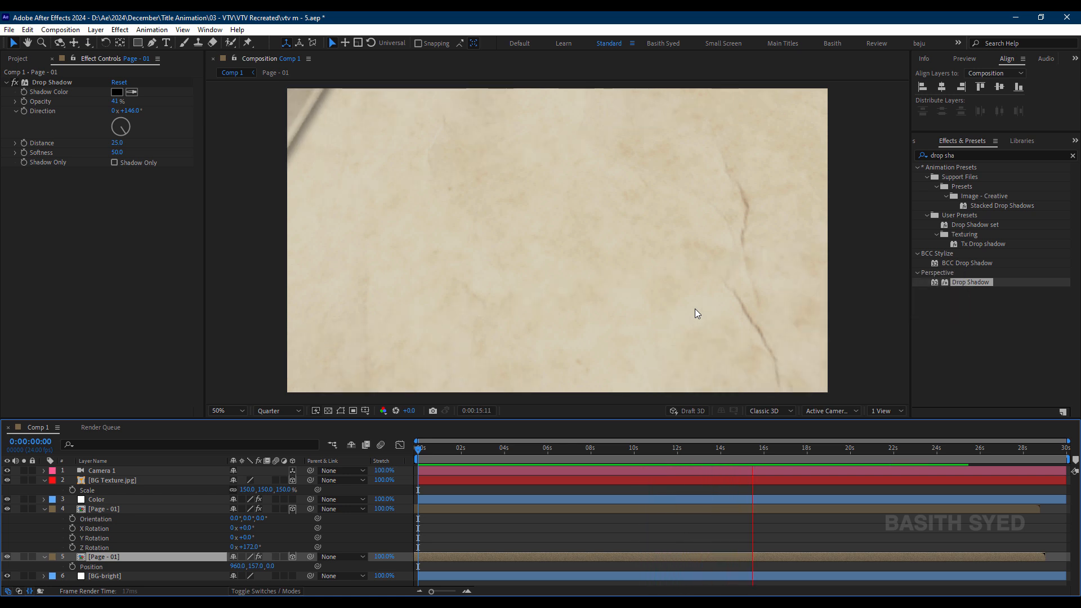
key(space)
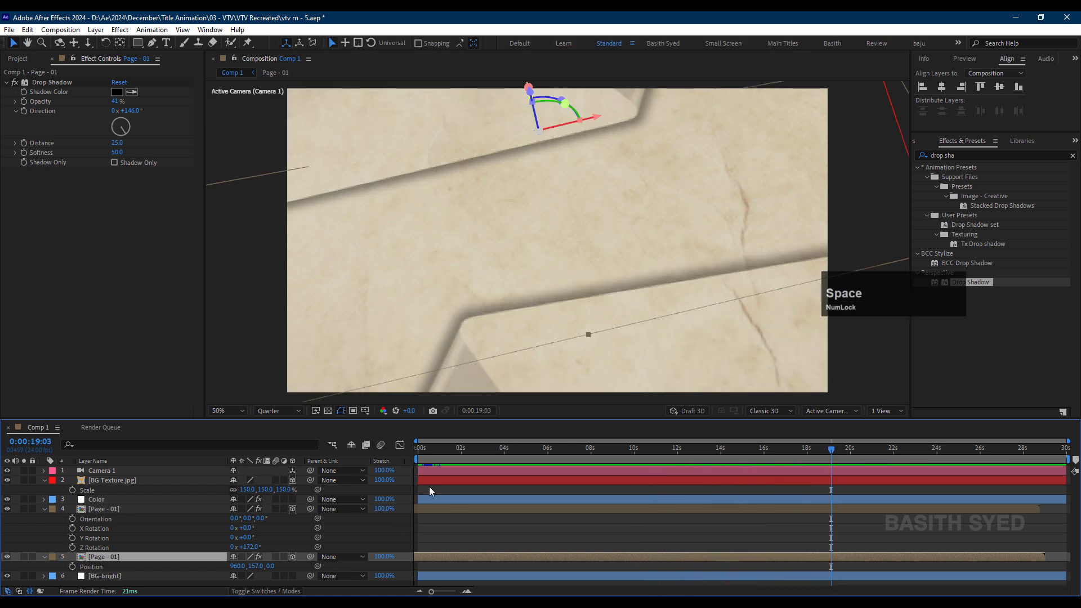
drag(447, 451, 410, 473)
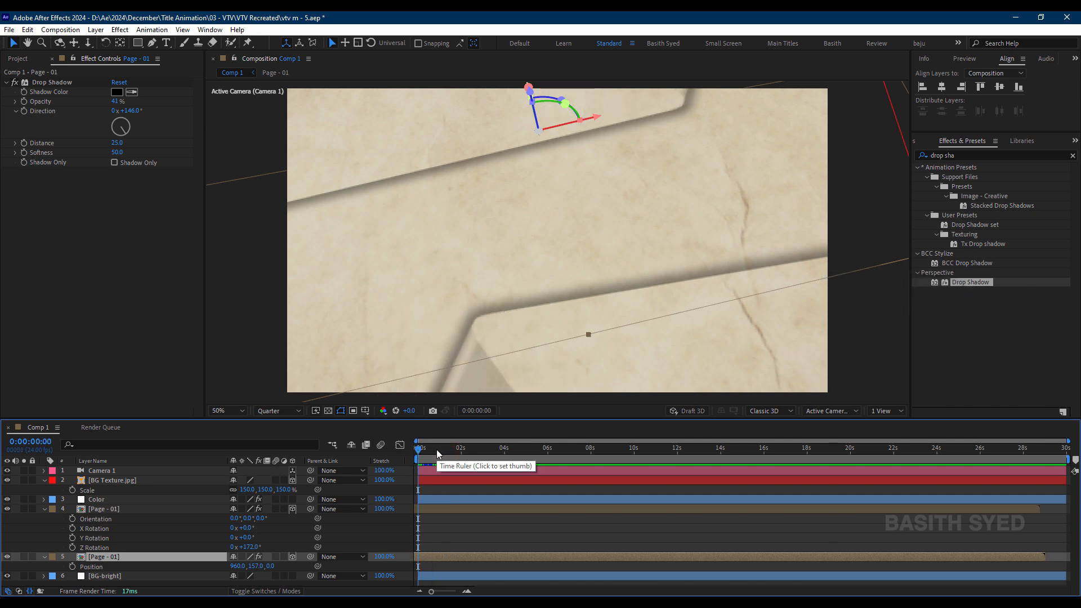
Collapse the expanded properties of the BG Texture.jpg and both Page - 01 layers, and save the project.
click(48, 510)
click(44, 481)
click(43, 499)
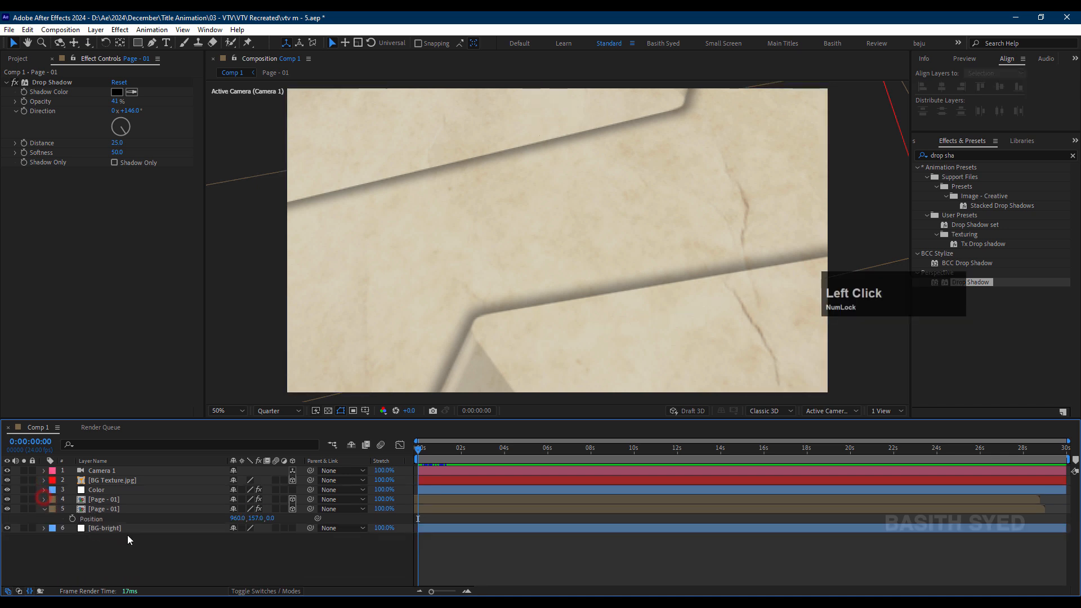
click(44, 509)
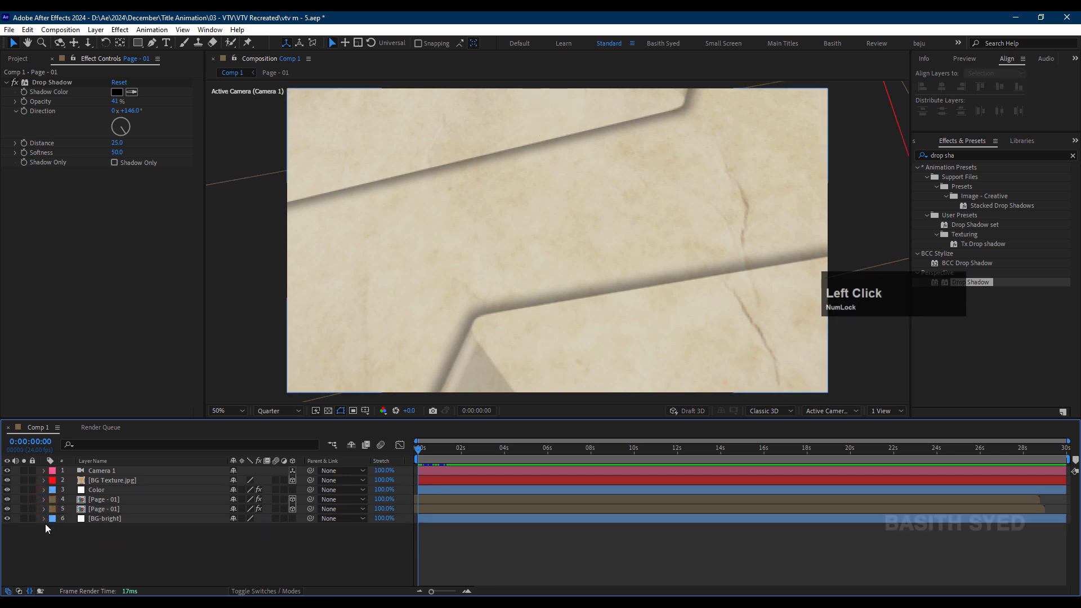
key(ctrl+s)
Inspect the papers-01.jpg and boathouse.jpg images among the project assets.
click(29, 59)
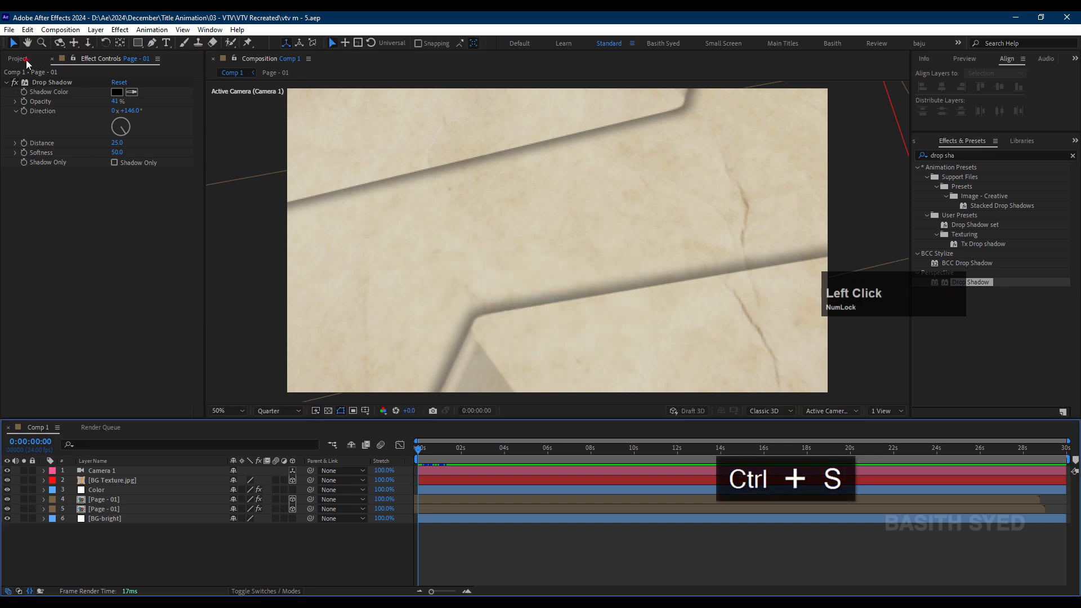
click(79, 361)
click(73, 214)
click(75, 203)
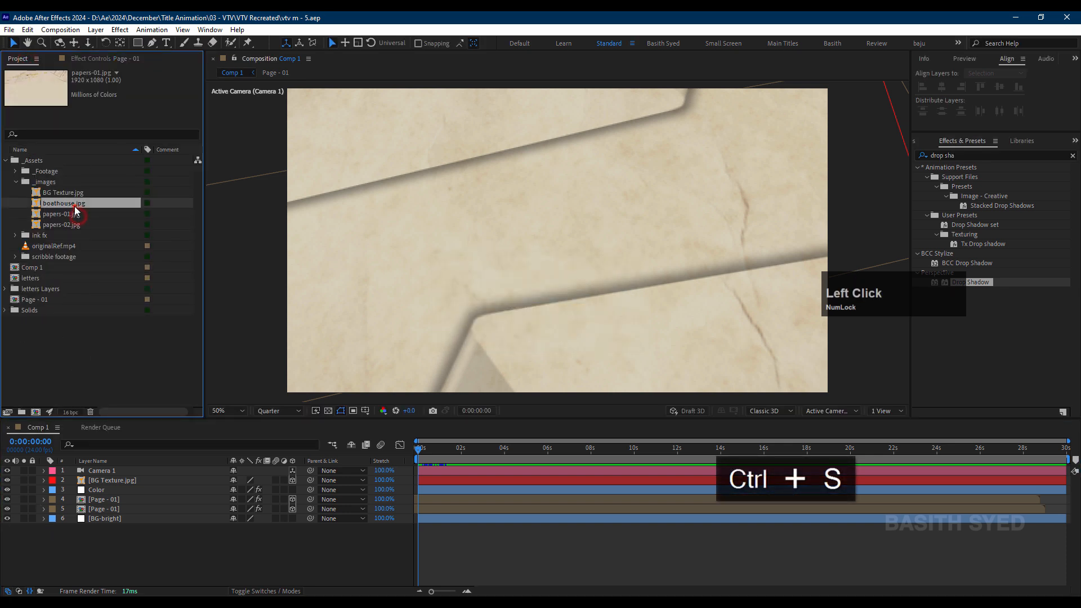
click(114, 540)
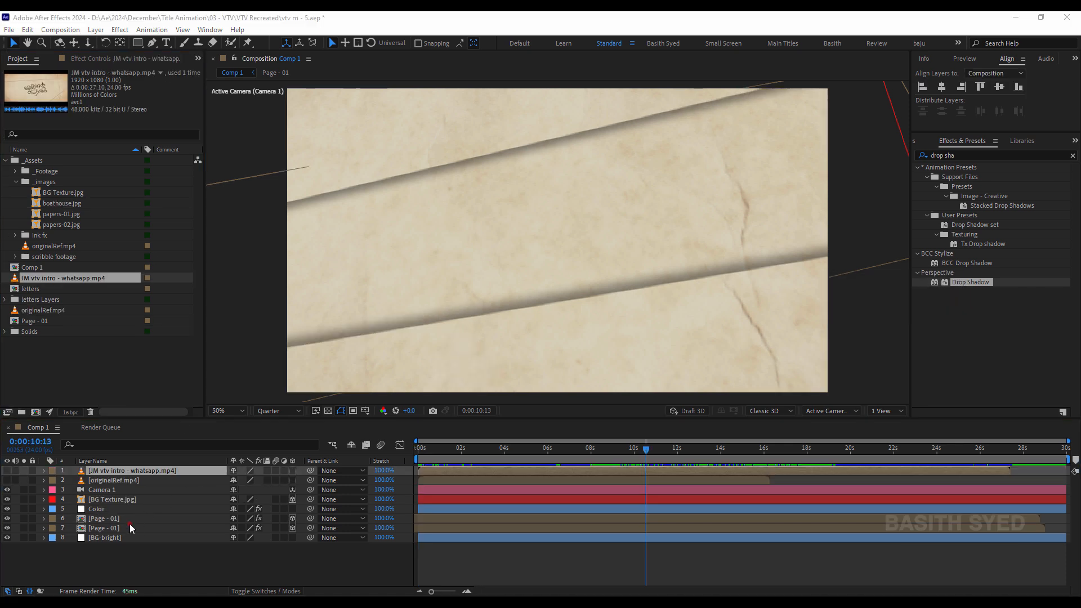
Rename the upper Page - 01 layer to Page - 02, keeping the lower layer's name.
click(129, 526)
click(120, 519)
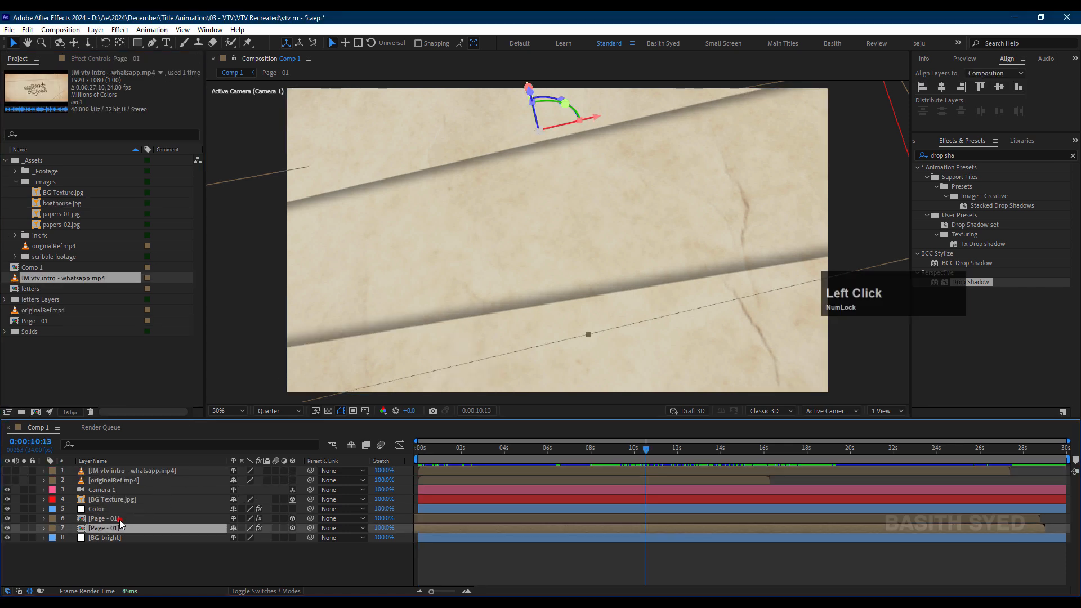
key(Return)
key(Right)
key(BackSpace)
text(2)
key(Return)
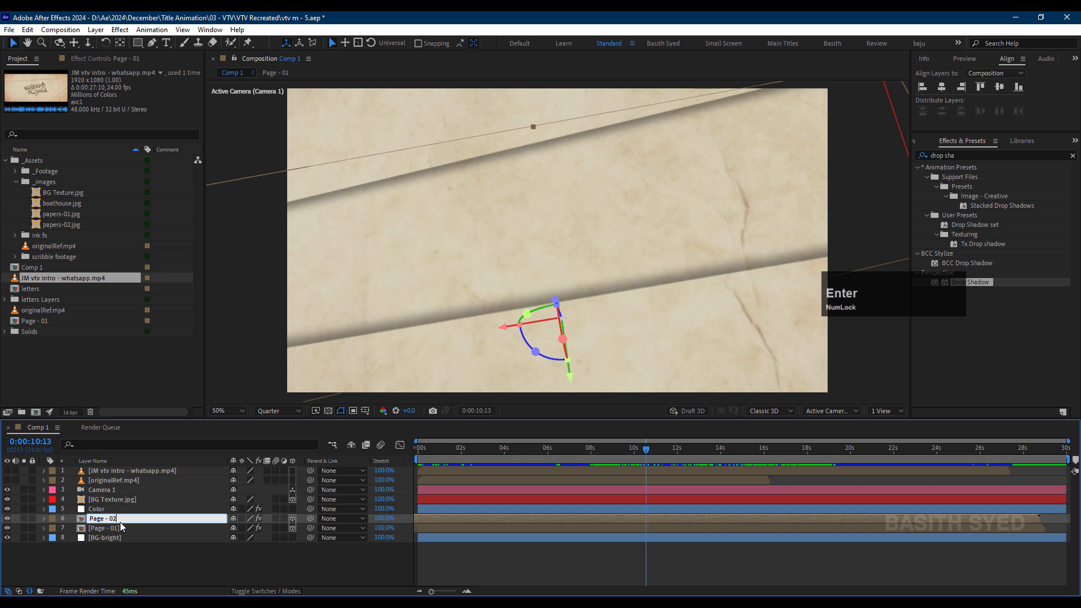
click(120, 529)
key(Return)
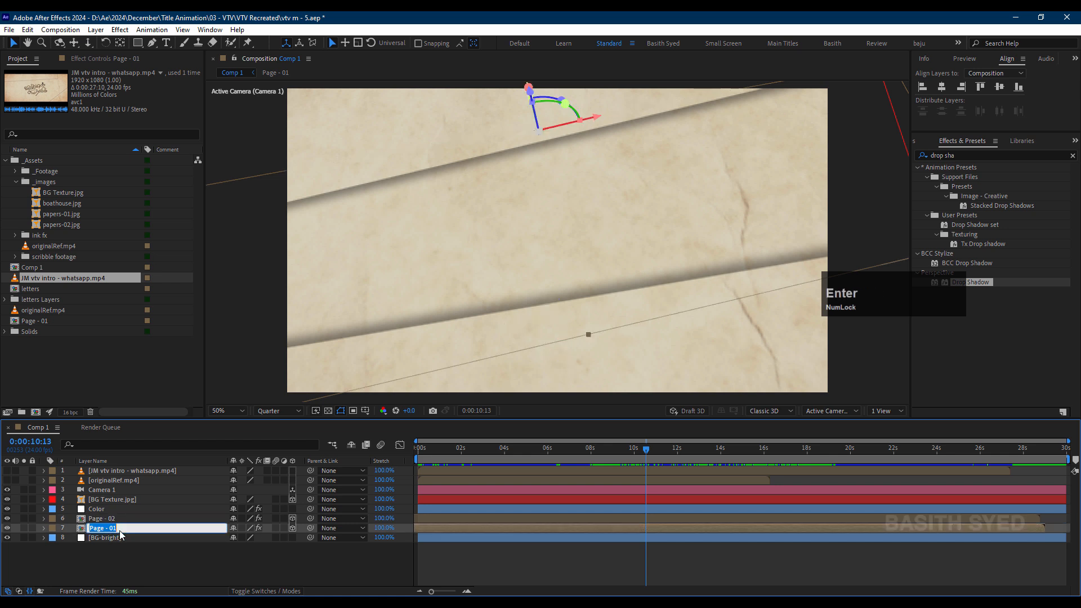
key(Return)
Rotate the Page - 01 layer about Z until its shadowed edge runs nearly horizontal in the camera view.
click(146, 528)
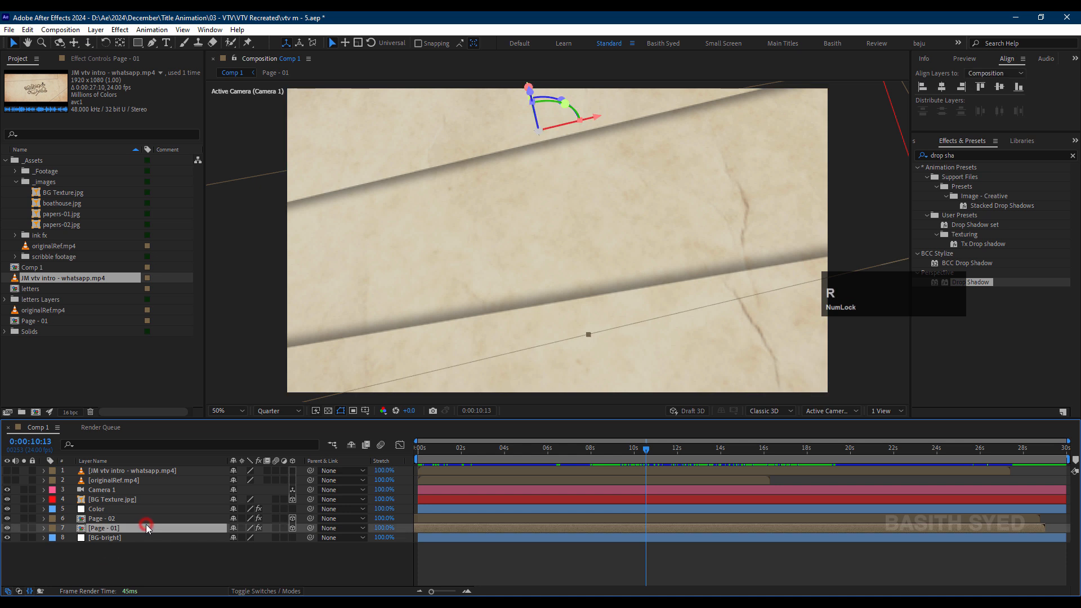
key(r)
mouse_move(250, 570)
mouse_down()
mouse_move(285, 570)
mouse_move(244, 557)
mouse_up()
Set the Page - 02 layer's Z rotation to 148° and move the layer to the right in the frame.
click(119, 518)
key(r)
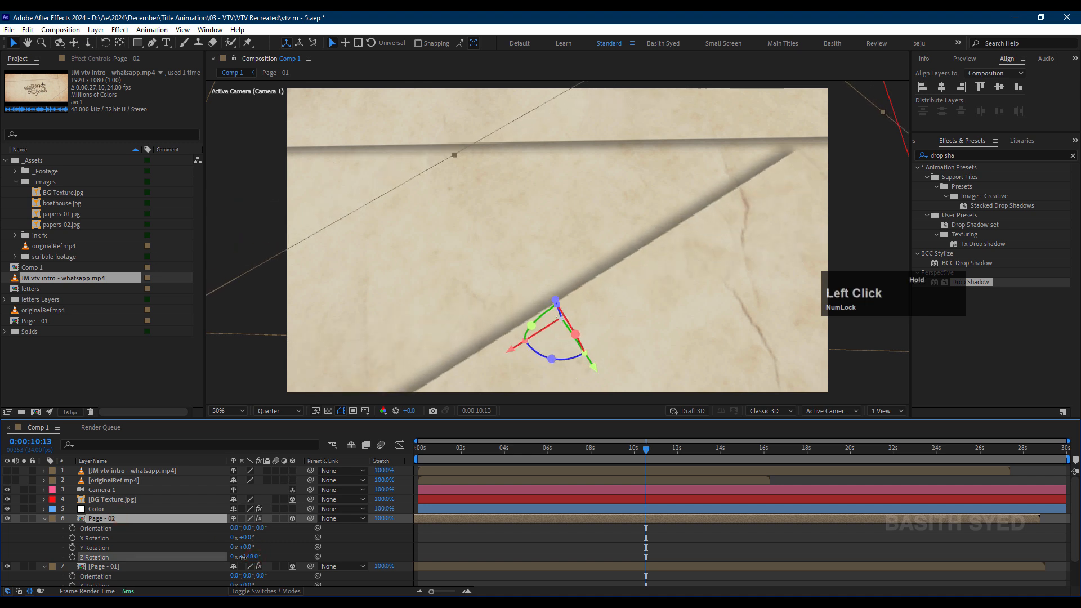
drag(621, 309, 766, 301)
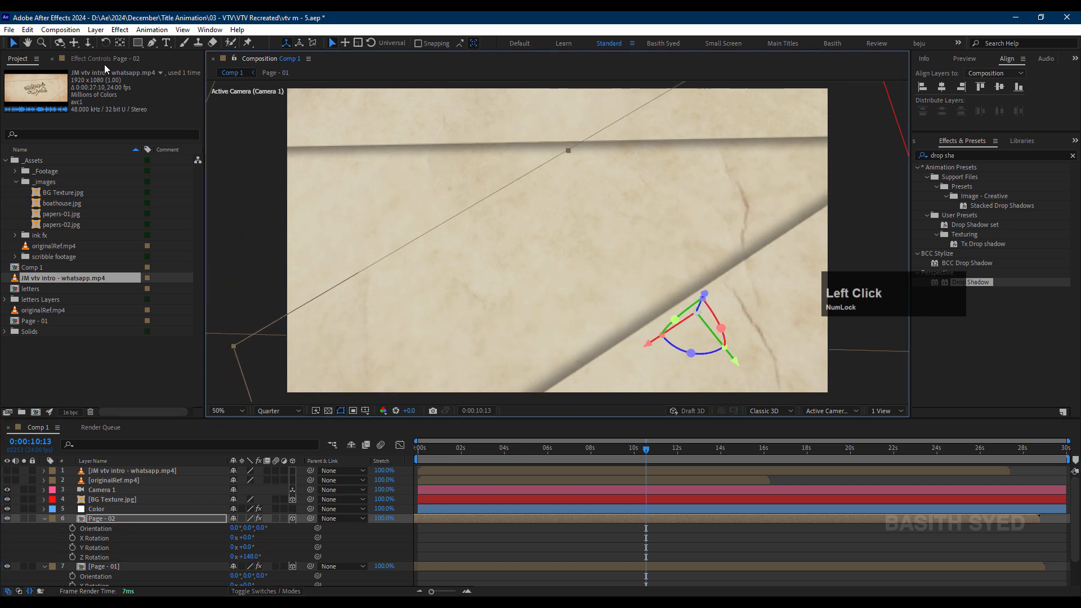
Set Page - 02's Drop Shadow distance to 7 and softness to 16, and copy those settings onto Page - 01's Drop Shadow.
click(108, 58)
mouse_move(117, 152)
mouse_down()
mouse_move(85, 159)
mouse_move(107, 145)
mouse_up()
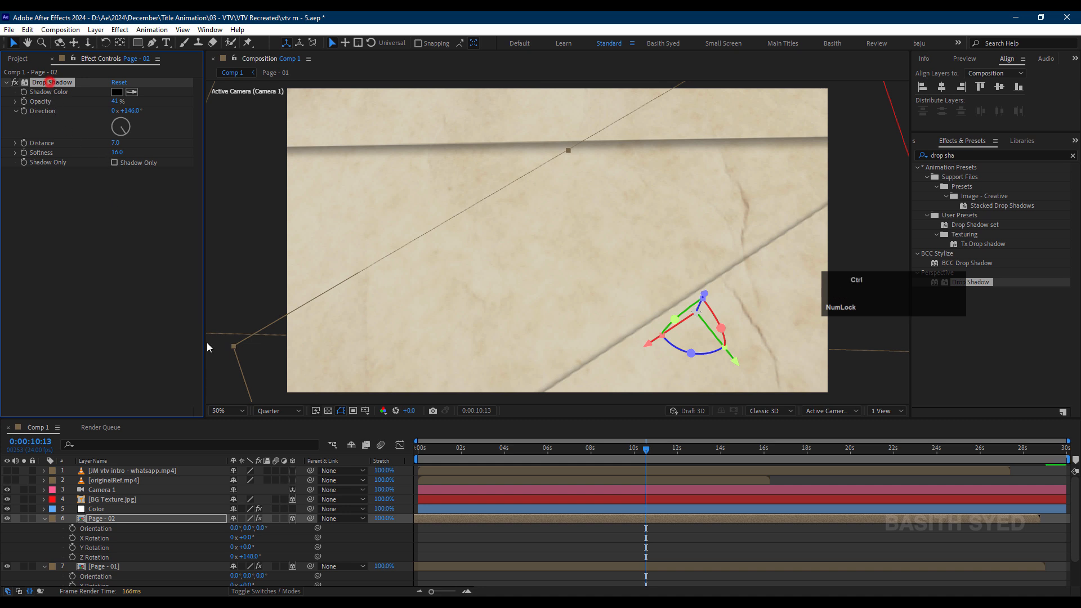
key(ctrl+c)
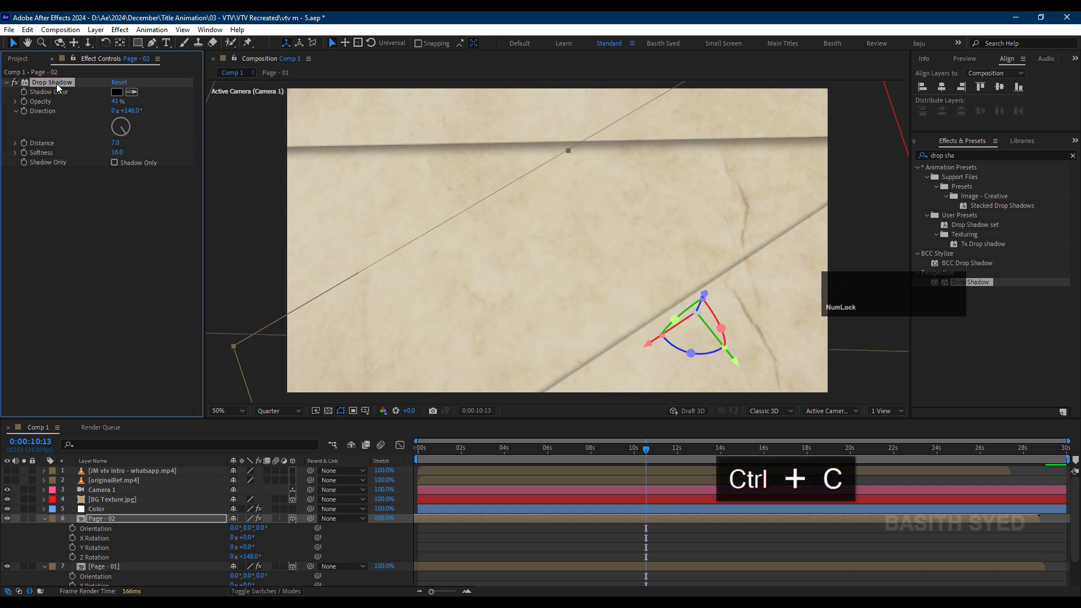
click(137, 567)
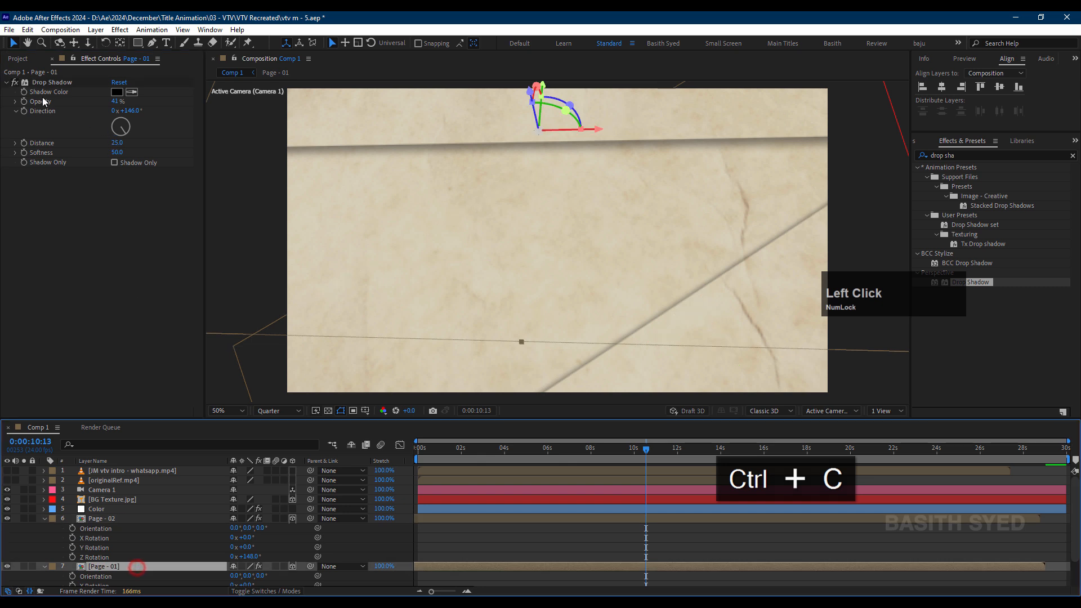
click(45, 82)
key(ctrl+v)
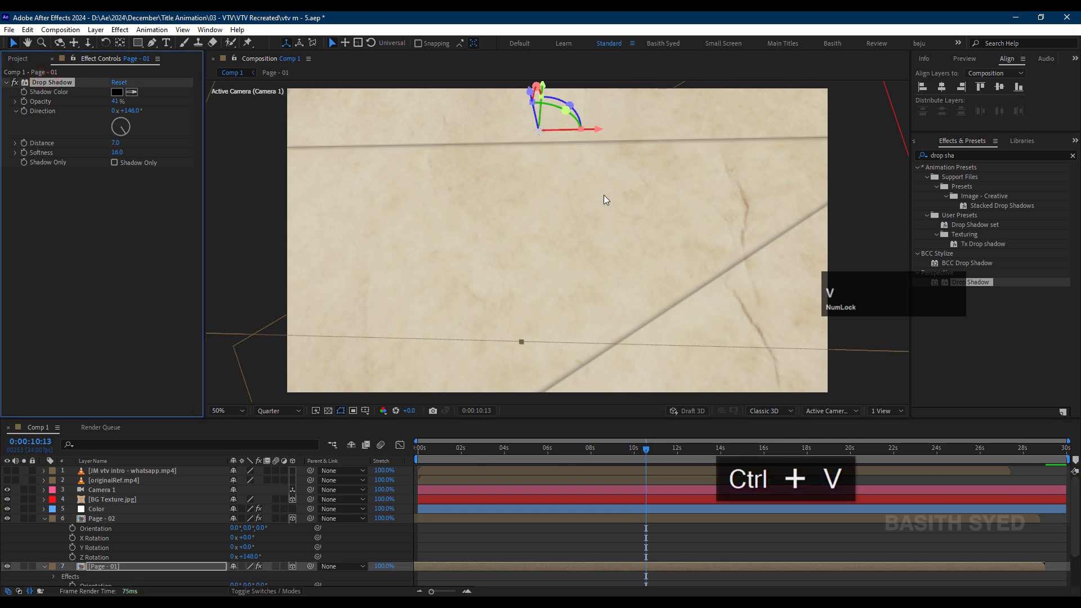
Set the Page - 01 layer's Z rotation to 8° and preview the page folds from the start.
key(r)
key(r)
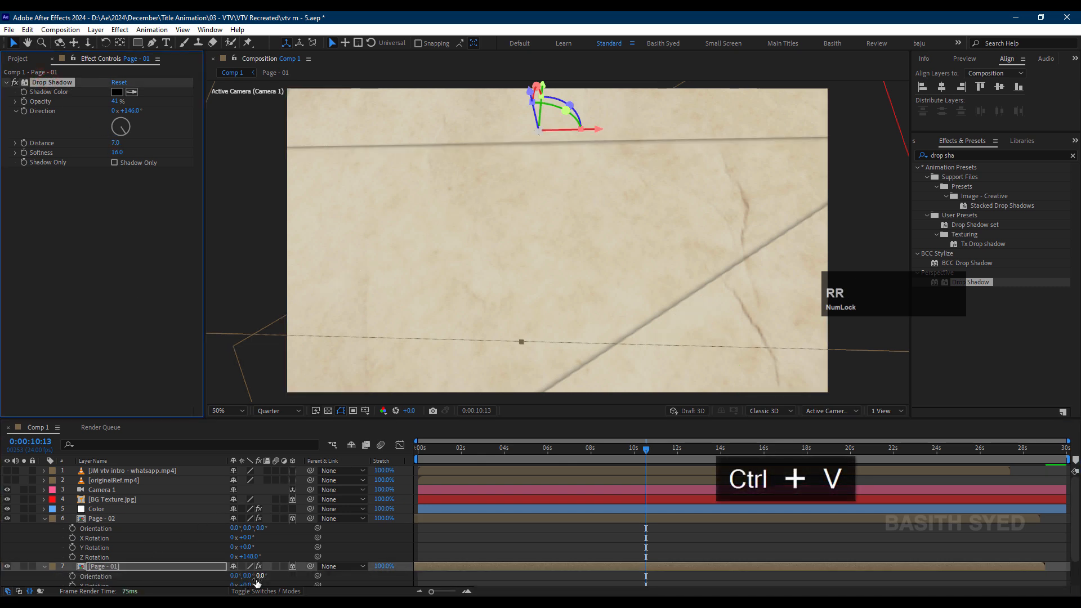
scroll(256, 587, down, 2)
drag(246, 576, 249, 575)
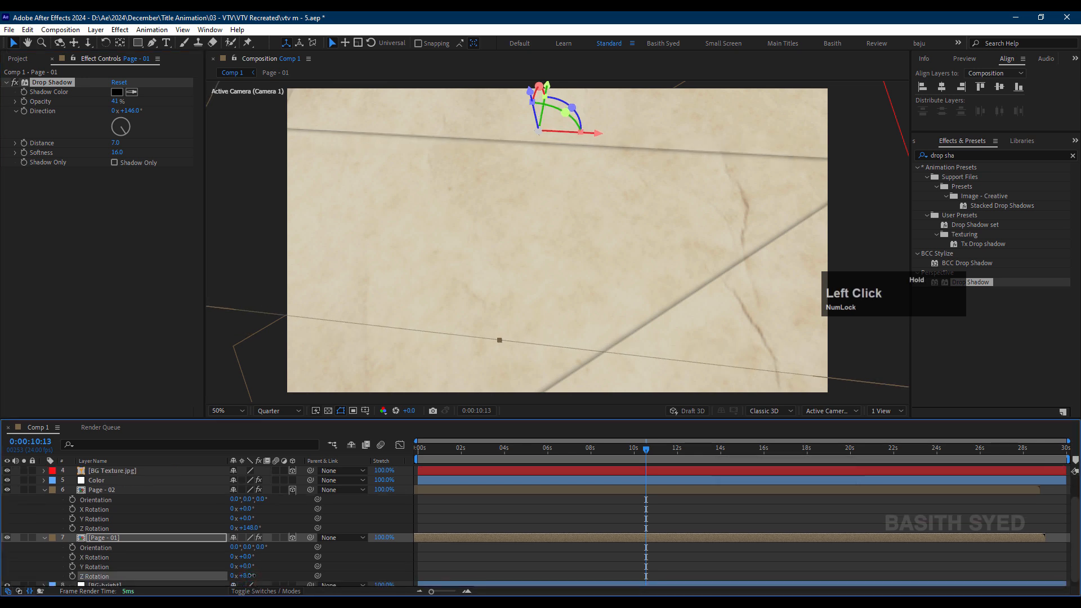
key(space)
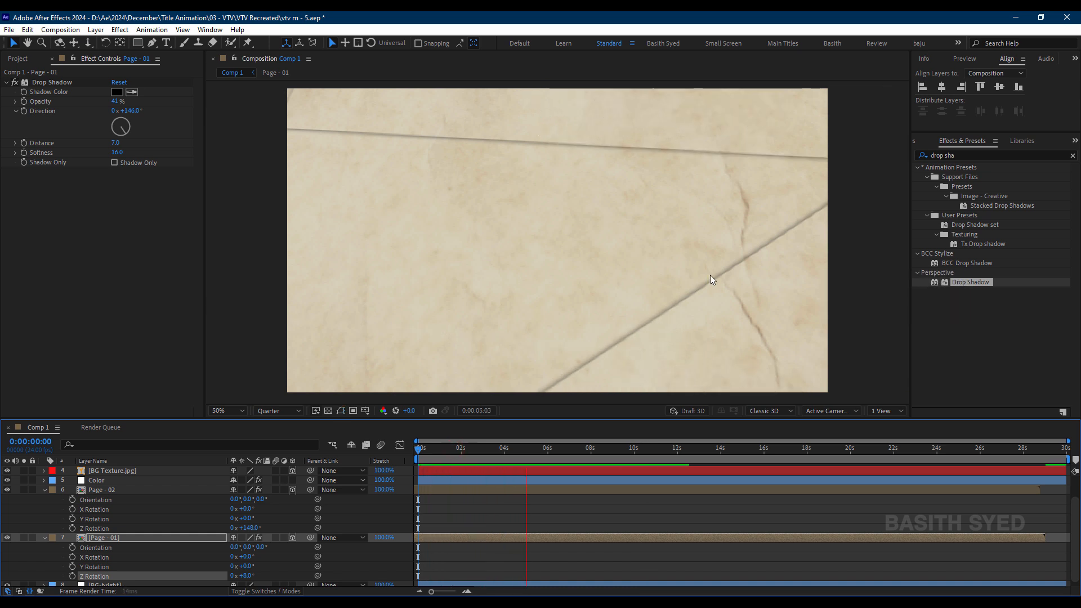
key(space)
key(space)
Move the Page - 01 layer left to position 731, 147.5, 2, checking its corner at 5 seconds.
click(192, 540)
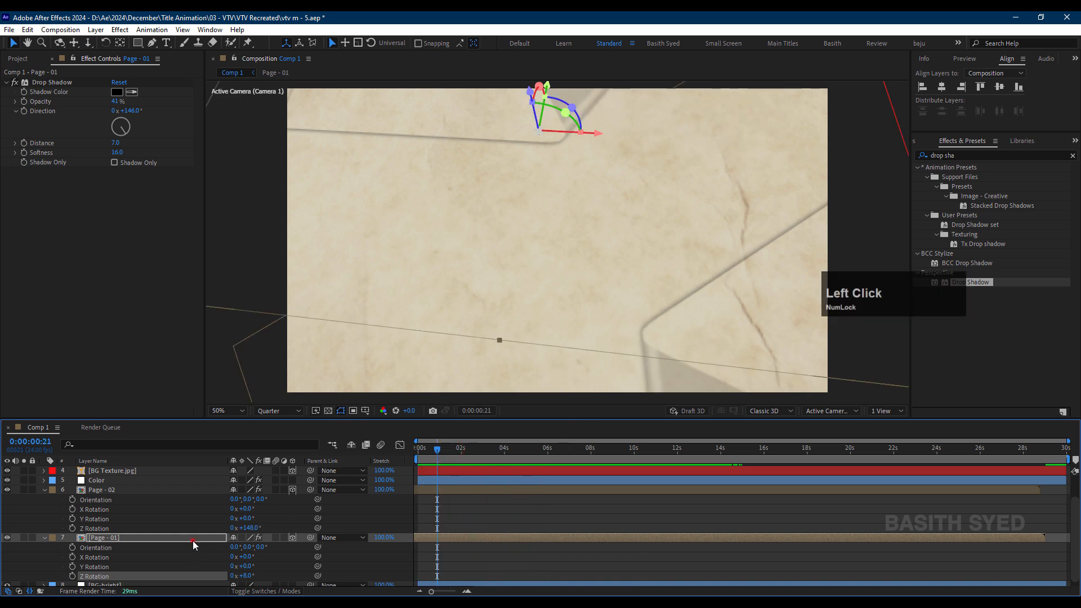
key(p)
drag(237, 571, 73, 571)
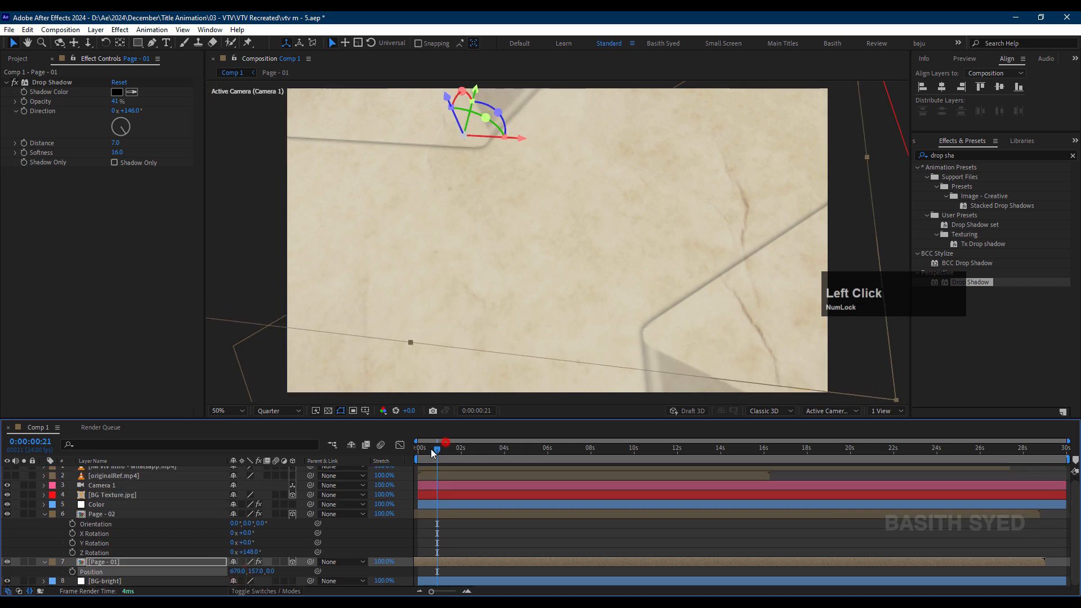
drag(486, 455, 526, 454)
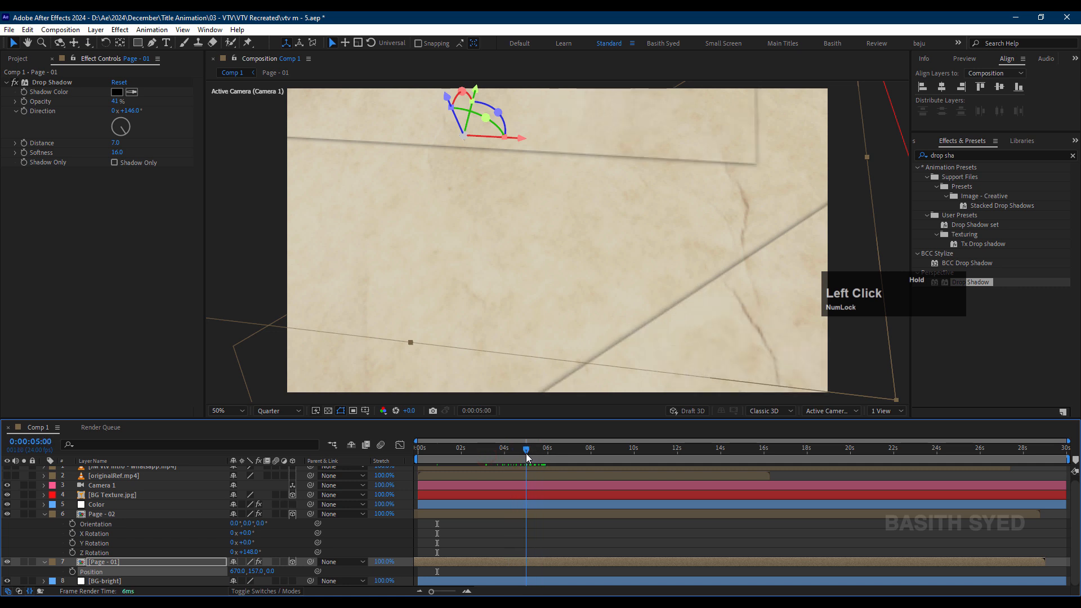
drag(691, 107, 708, 107)
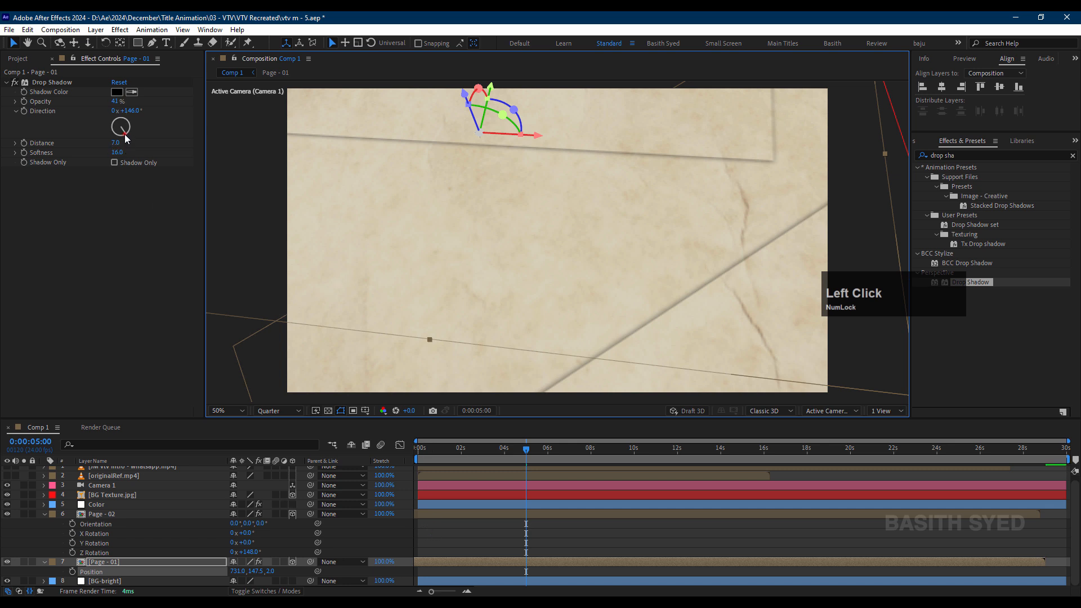
Set Page - 01's Drop Shadow direction to 230°, preview the motion, and collapse the Page - 02 properties.
drag(126, 138, 113, 141)
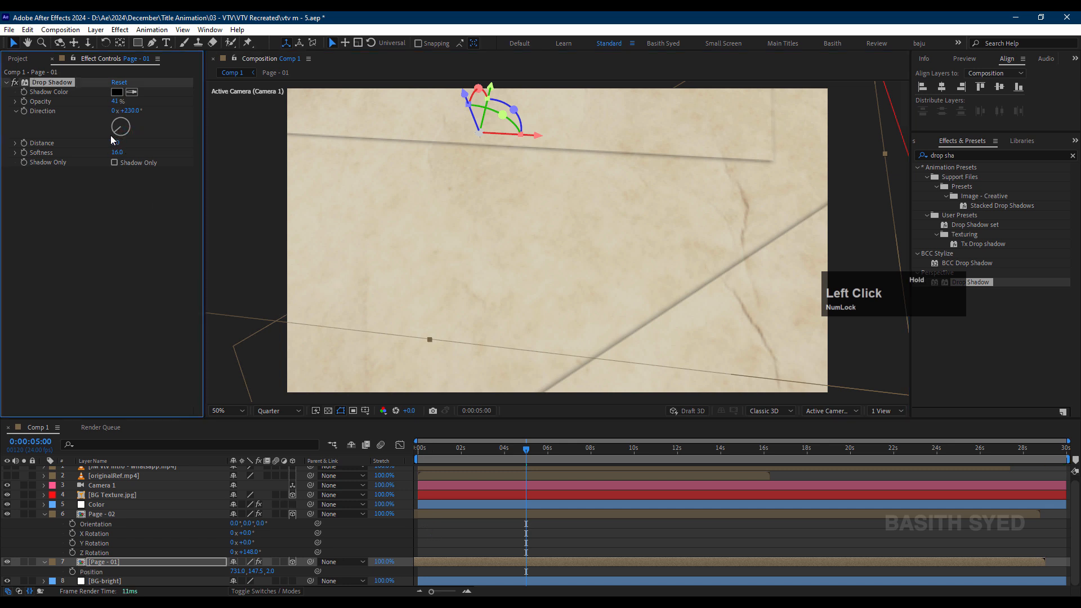
click(535, 526)
key(space)
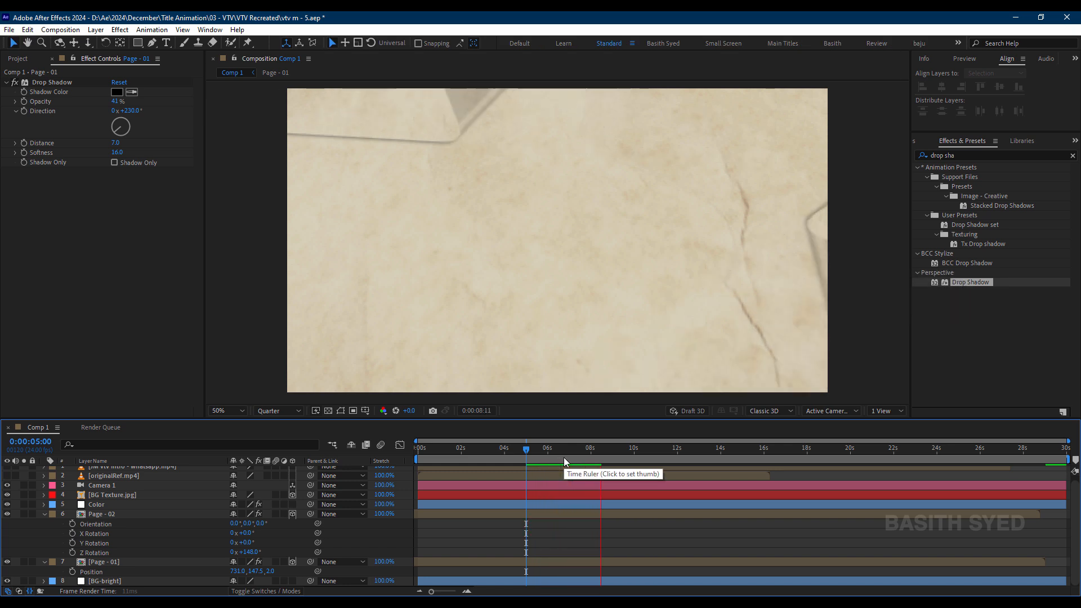
key(space)
key(space)
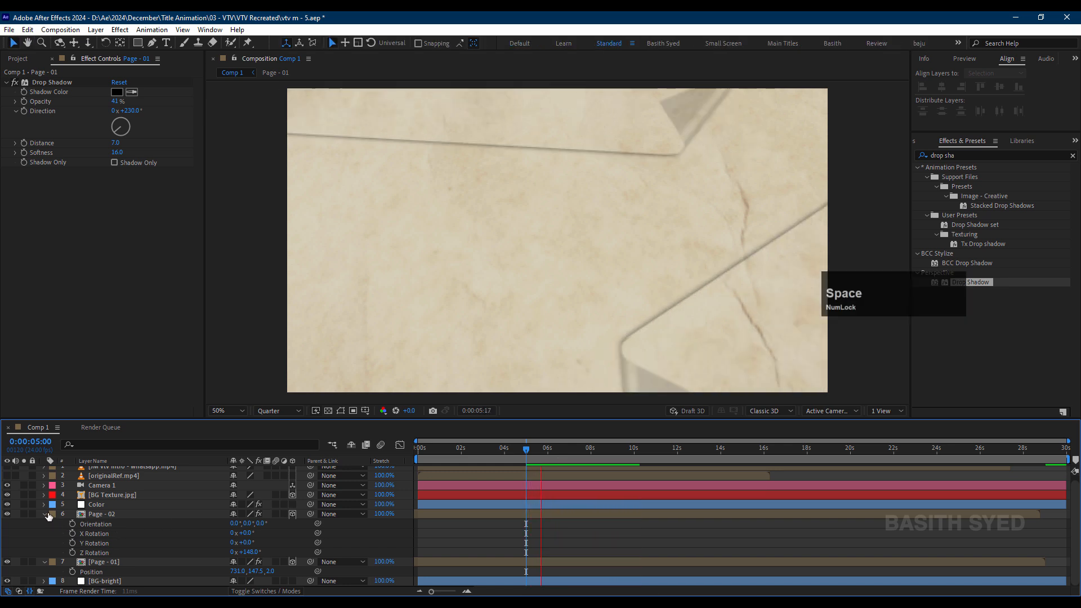
click(45, 514)
scroll(115, 512, up, 2)
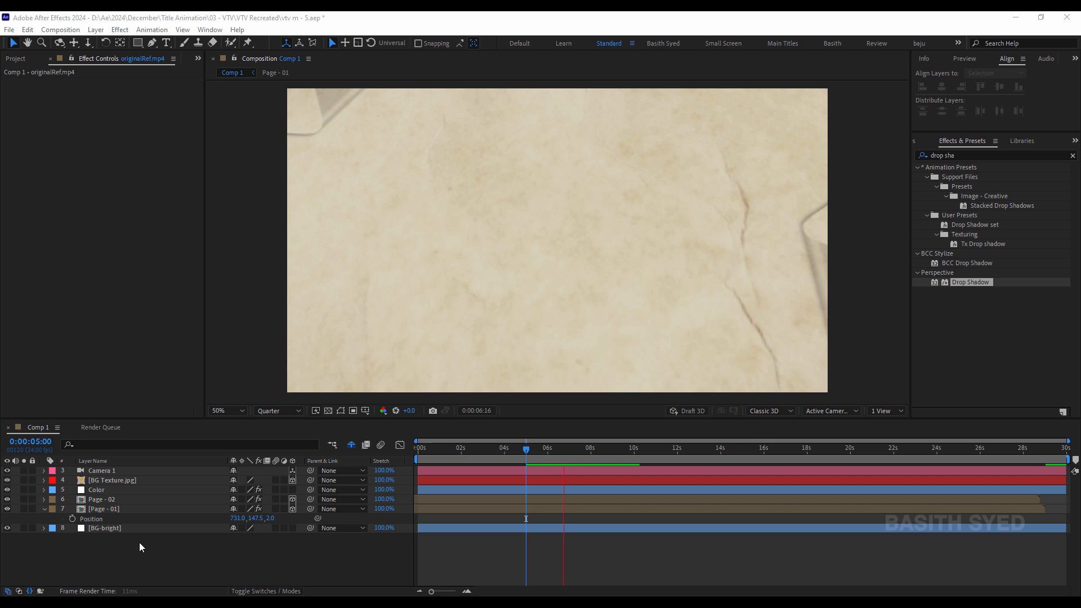
Add startscribble.mp4 from the project's scribble footage folder to Comp 1, directly above the Camera 1 layer.
click(138, 543)
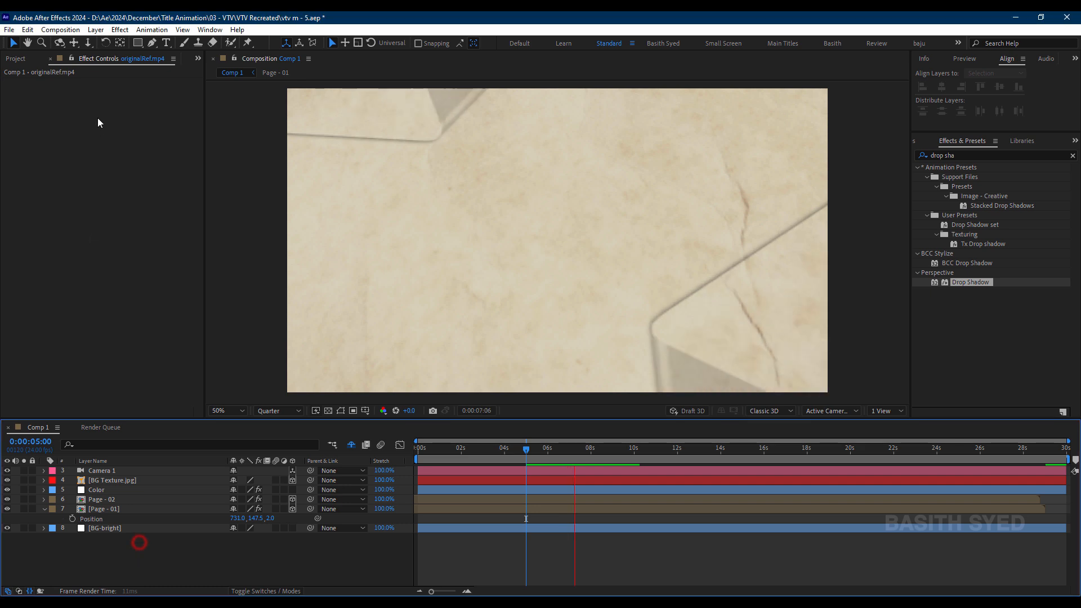
click(16, 59)
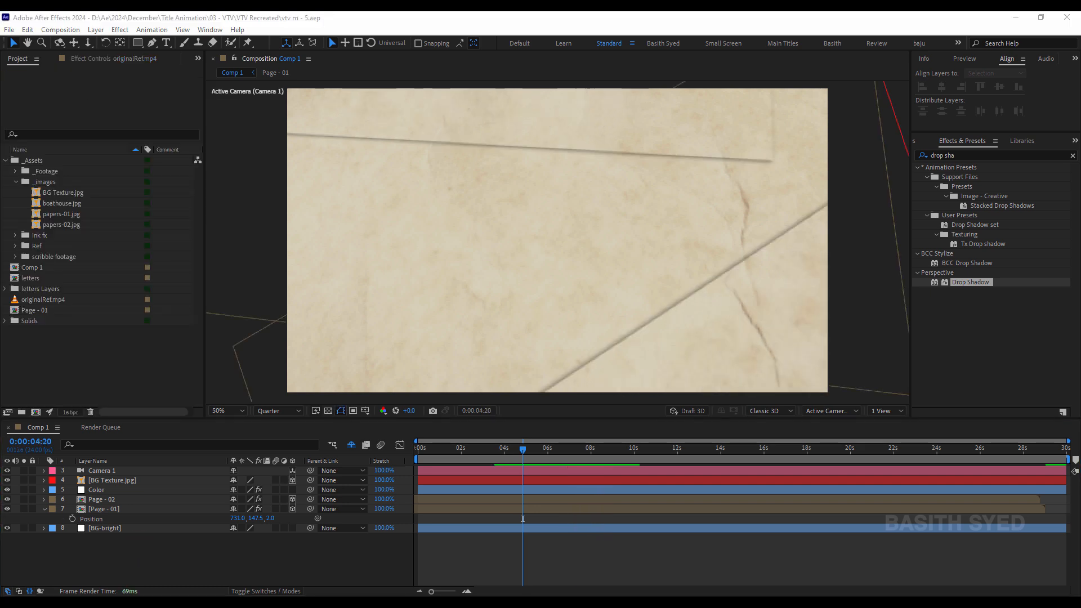
click(15, 236)
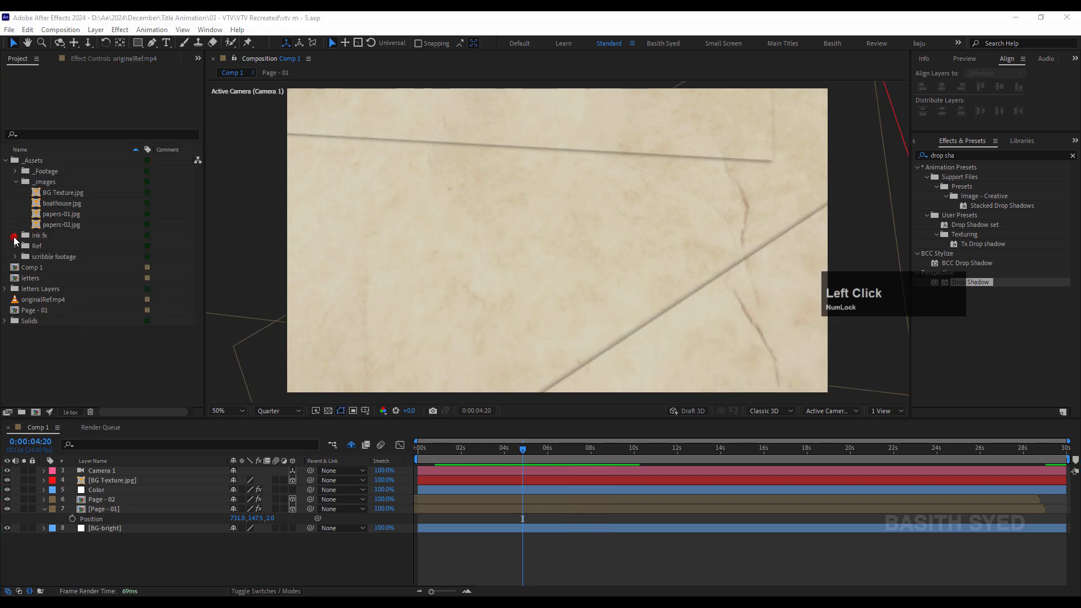
click(15, 235)
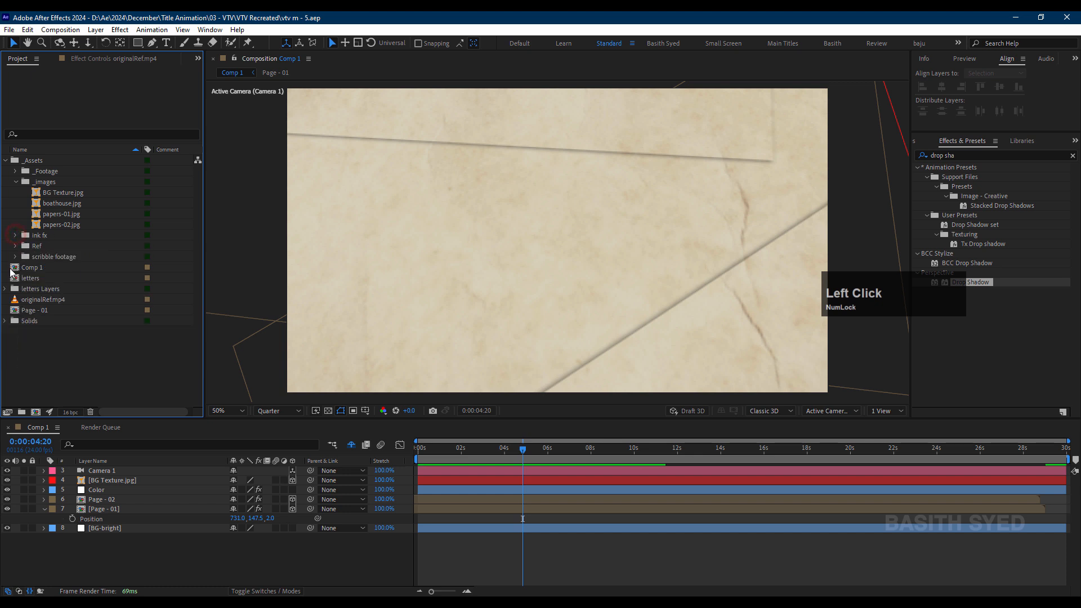
click(16, 257)
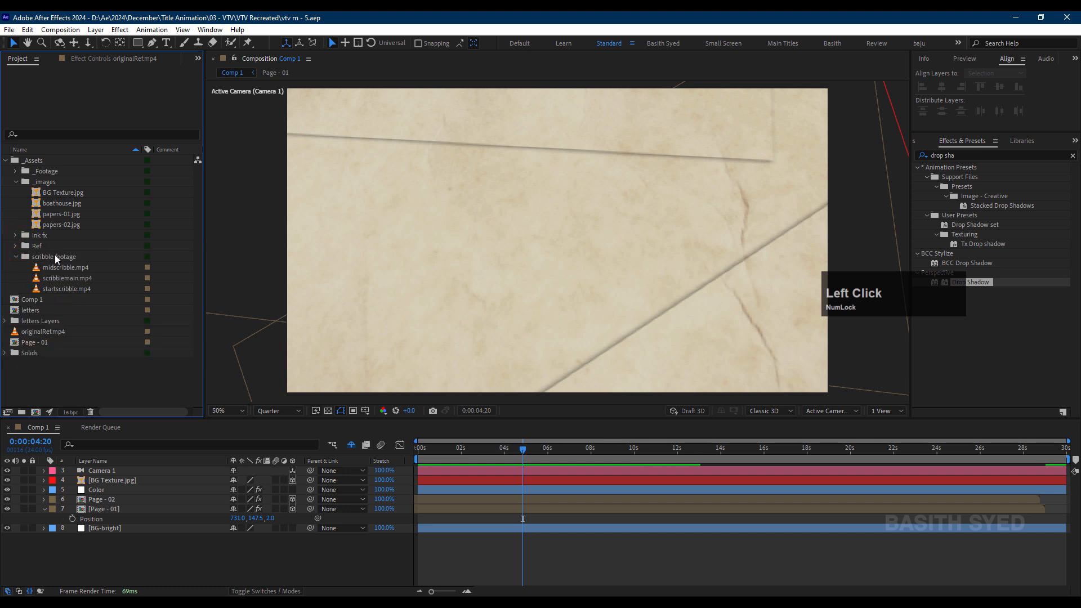
click(52, 289)
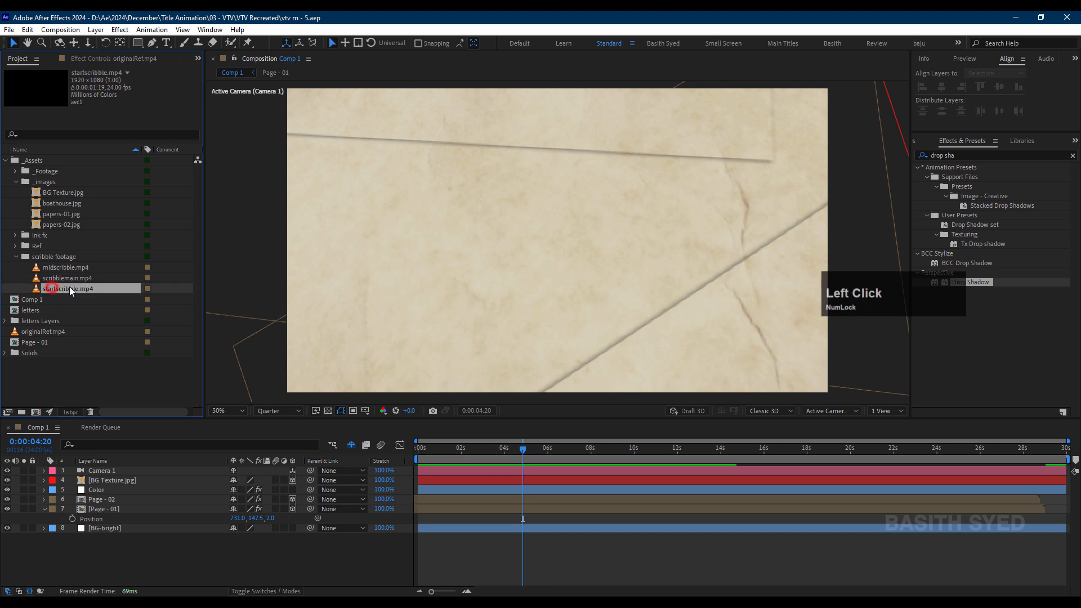
drag(70, 286, 137, 468)
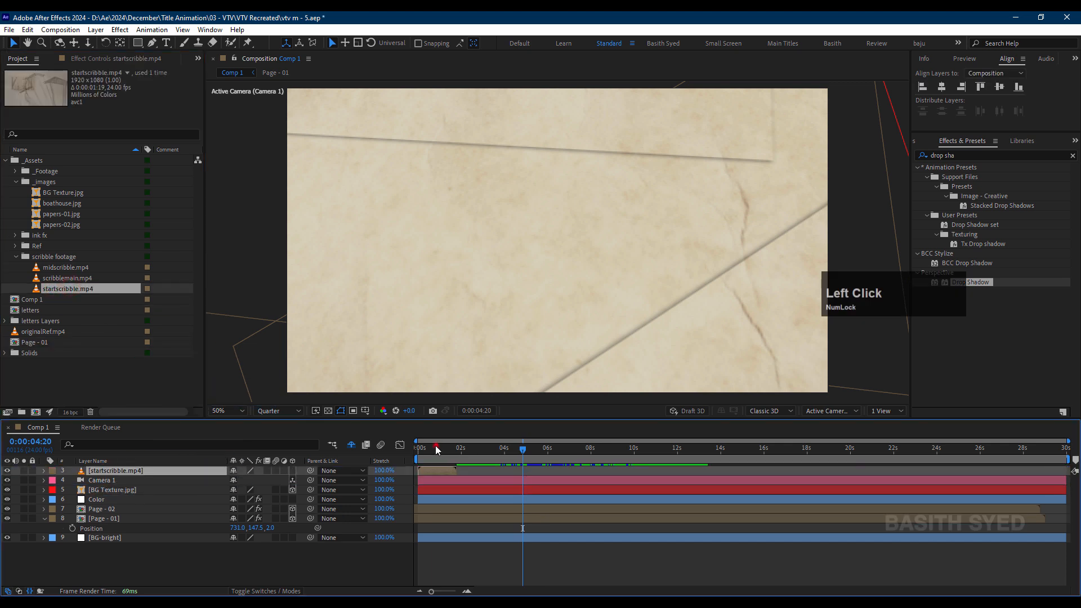
Set the startscribble.mp4 layer's blending mode to Soft Light while viewing the composition's first frame.
drag(437, 448, 413, 450)
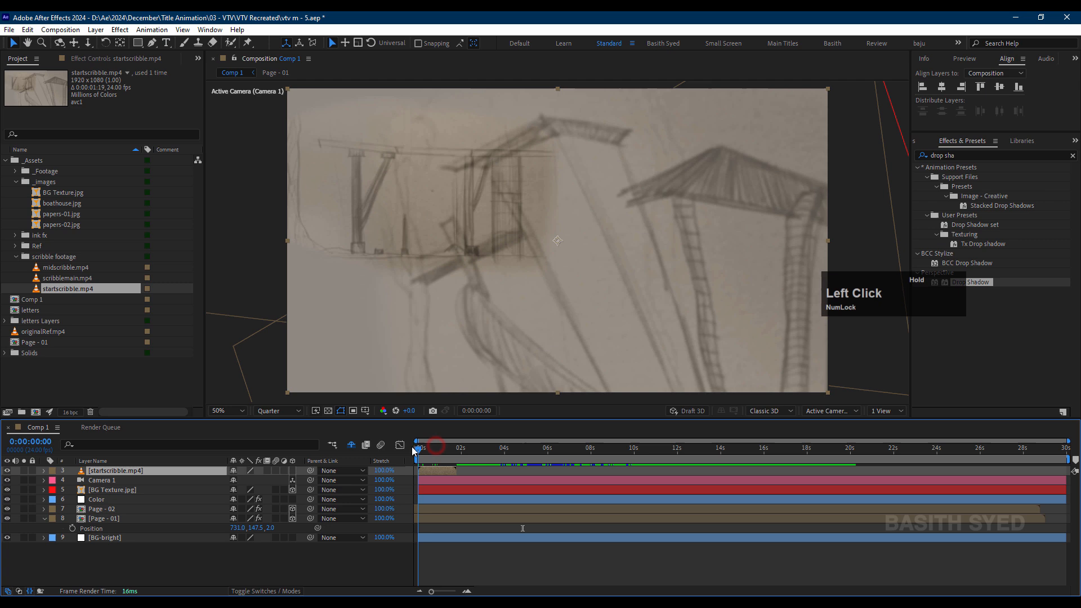
click(278, 591)
click(248, 470)
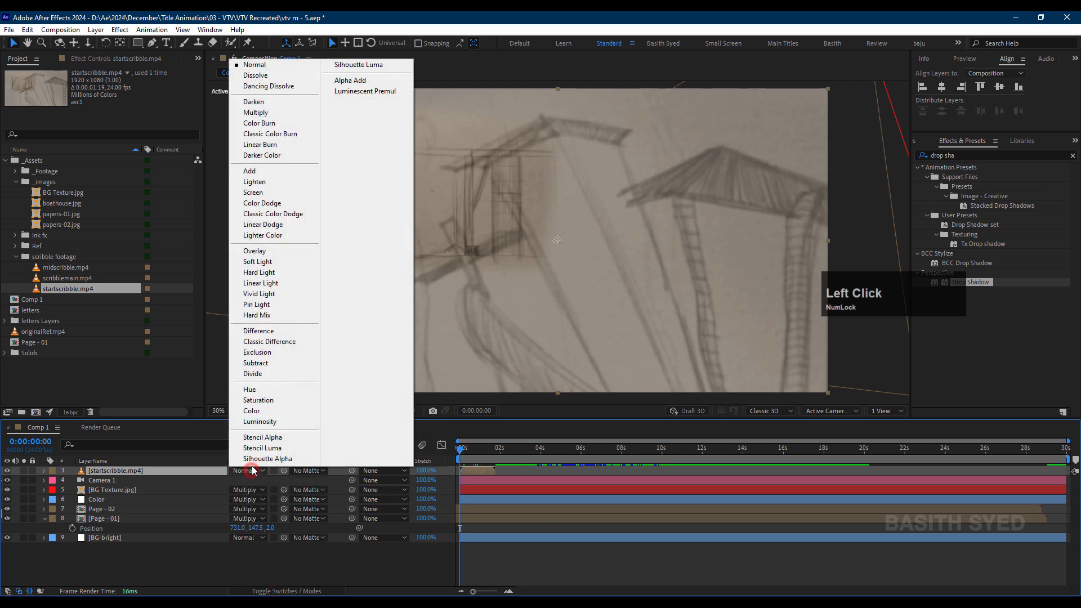
click(270, 263)
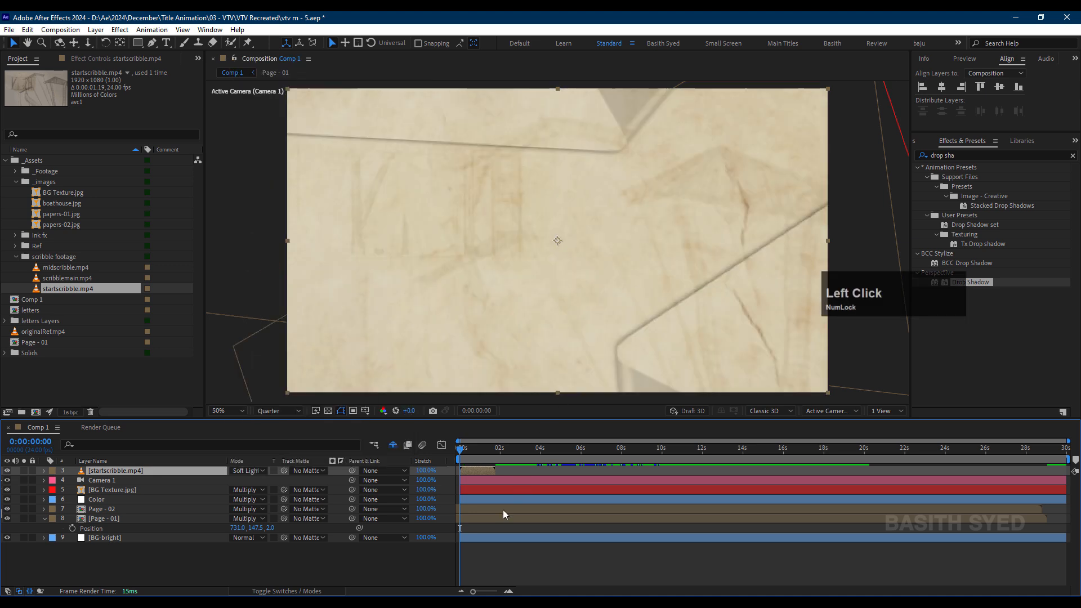
Create a new adjustment layer at the top of Comp 1 and rename it Opening.
click(495, 549)
right_click(160, 567)
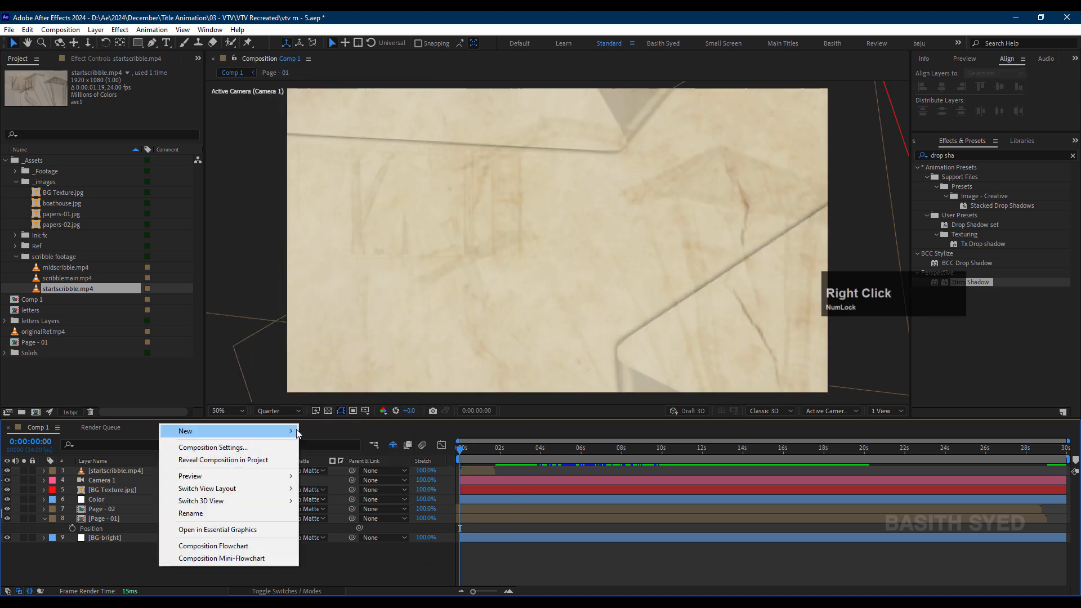
mouse_move(298, 432)
click(349, 514)
click(138, 474)
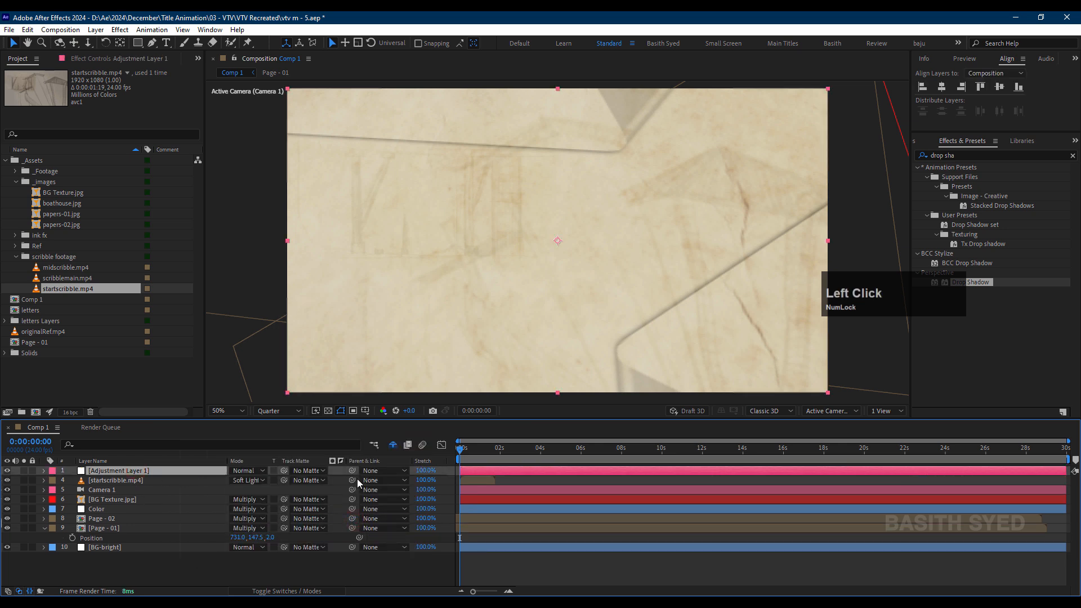
key(Return)
text(Ope)
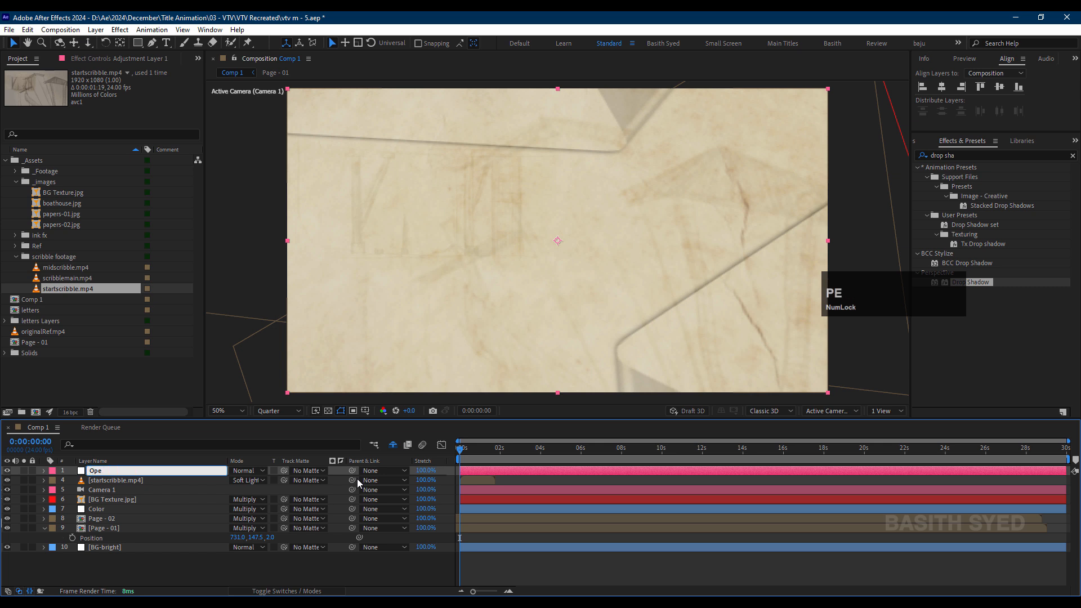
text(ning)
key(Return)
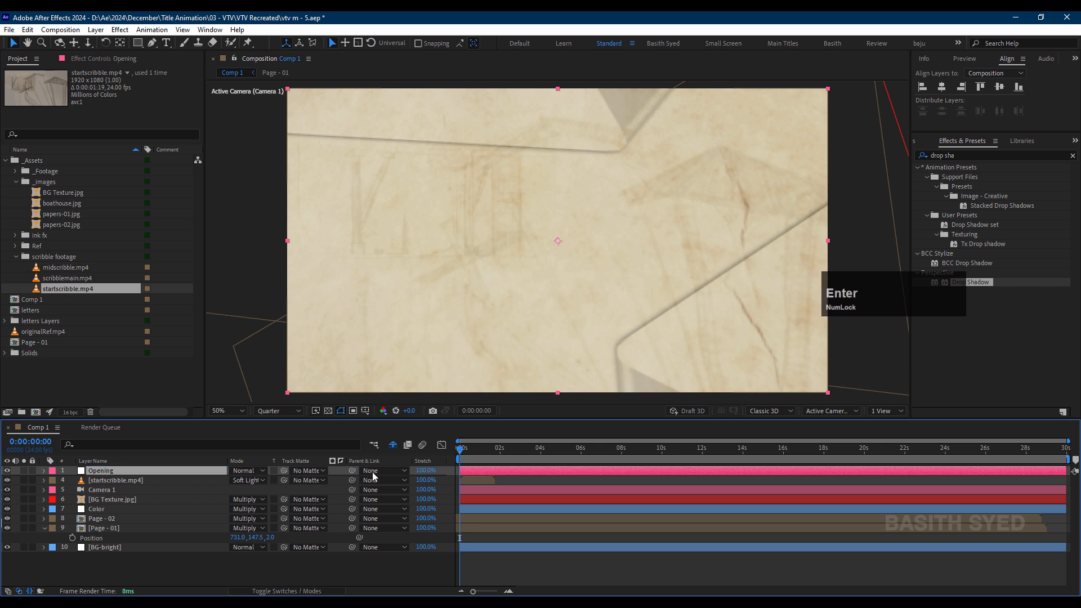
Trim the end of the Opening adjustment layer to 0:00:01:14.
drag(475, 451, 494, 460)
key(alt+bracketright)
key(alt+bracketright)
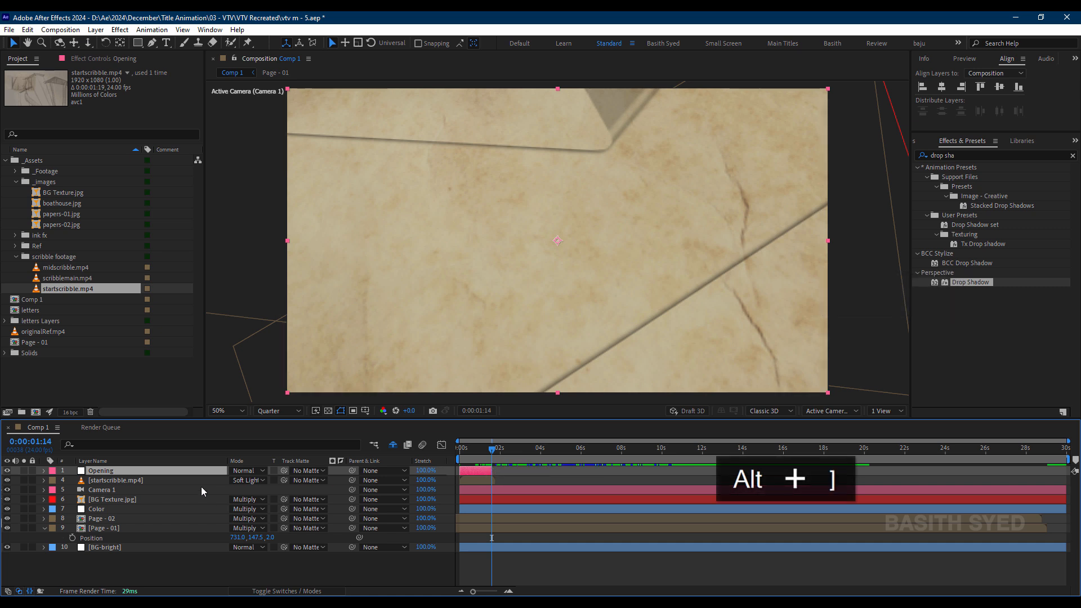
Create a 1920 x 1080 px solid coloured black (000000) directly above the Opening layer.
click(186, 473)
right_click(125, 561)
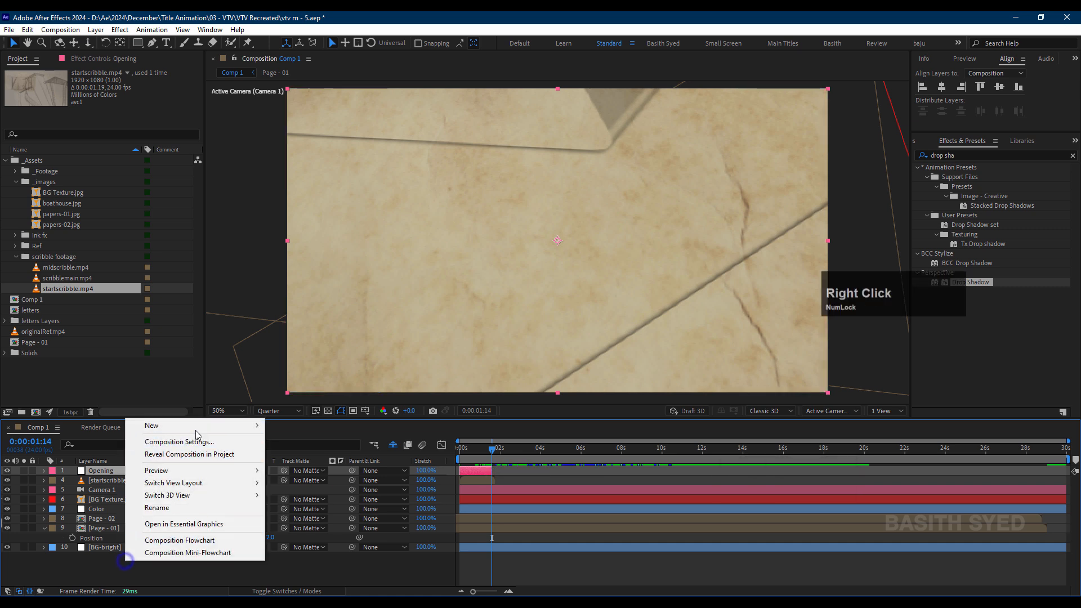
mouse_move(186, 425)
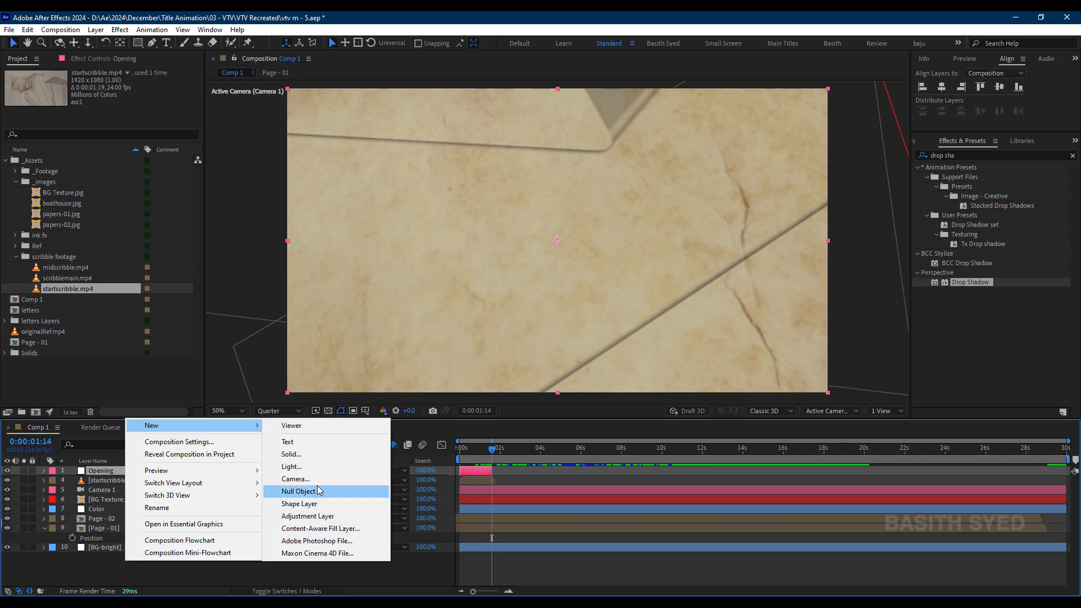
click(310, 454)
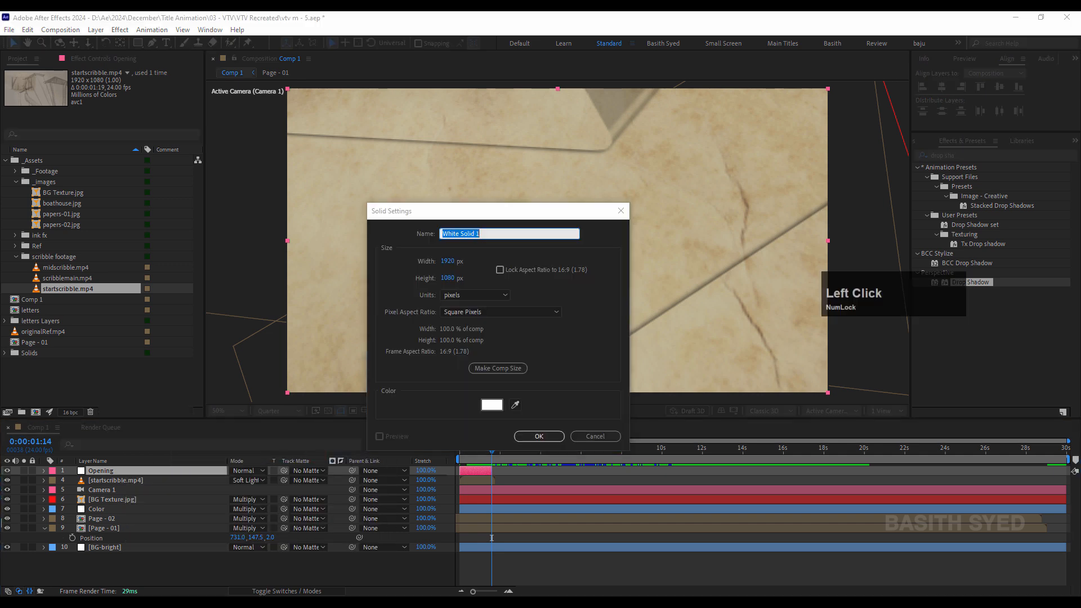
click(605, 331)
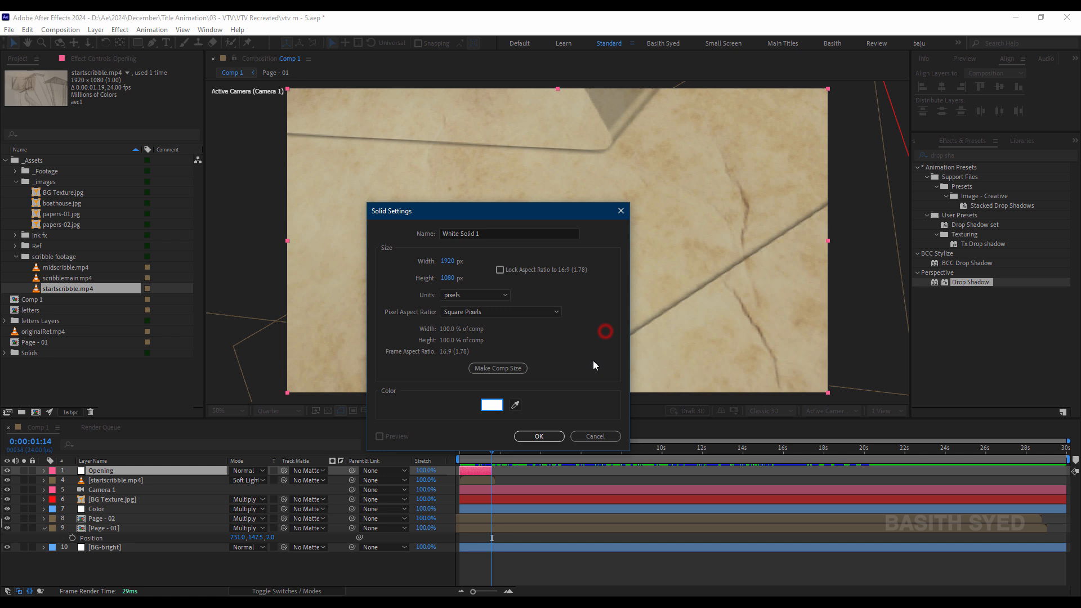
click(489, 409)
drag(427, 315, 390, 364)
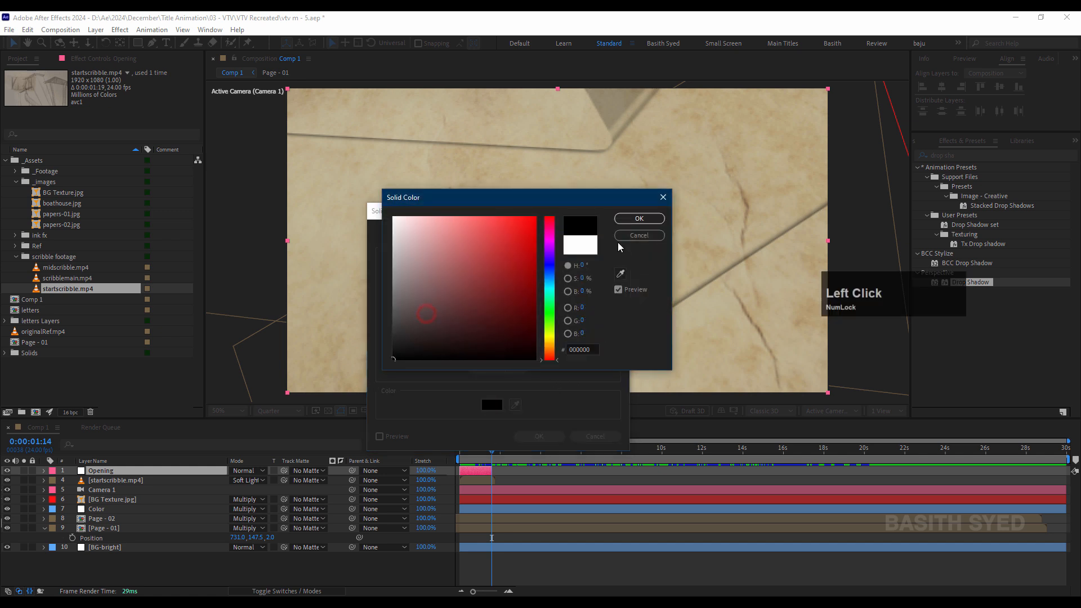
click(639, 218)
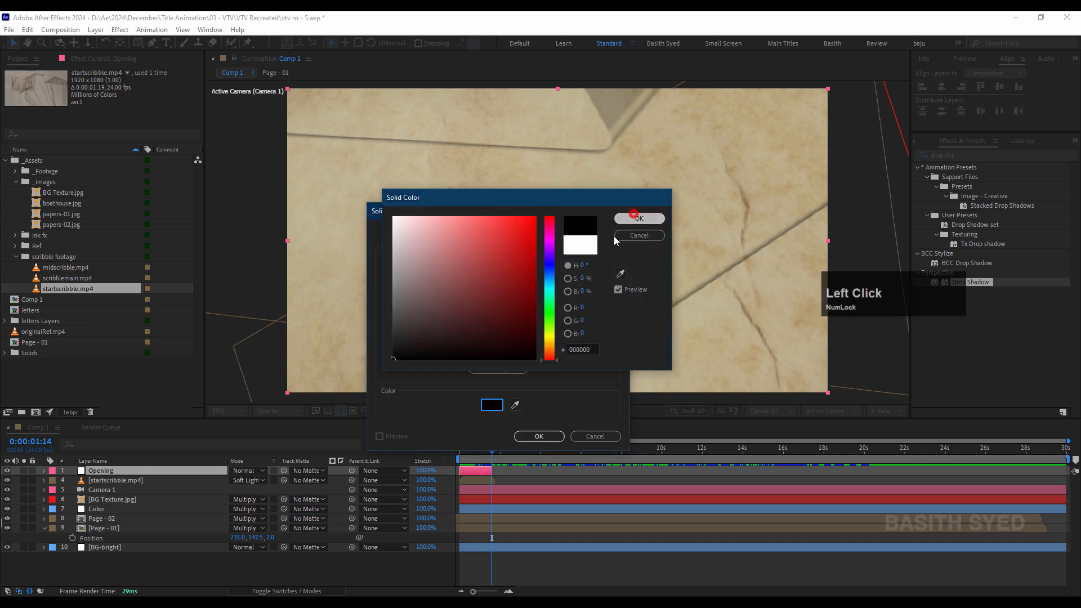
click(535, 436)
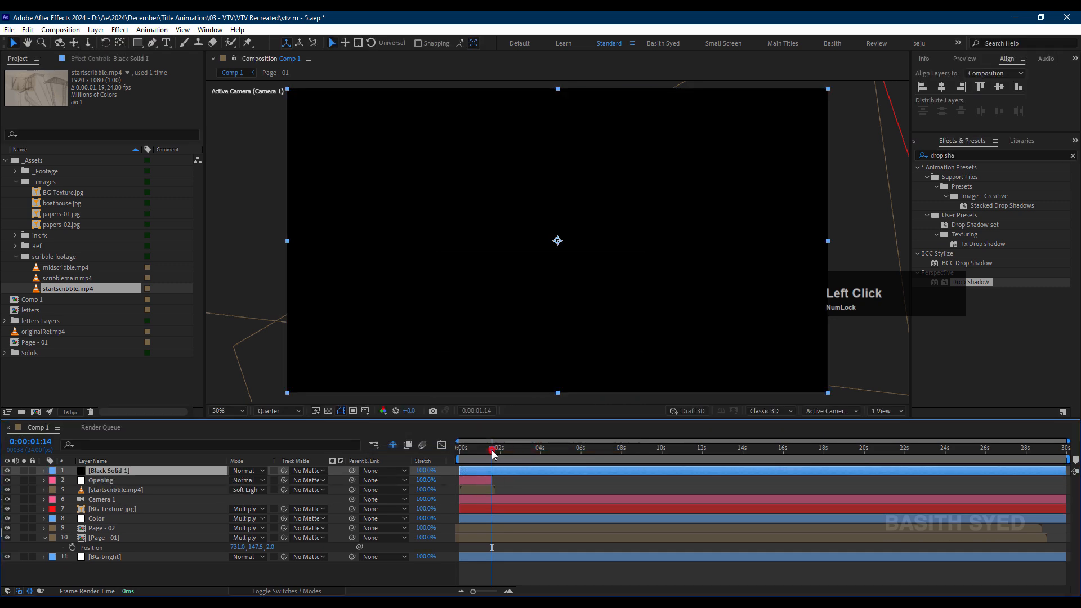
Shorten the Opening layer to a little over one second and trim the black solid's end to 0:00:01:17.
drag(492, 454, 484, 481)
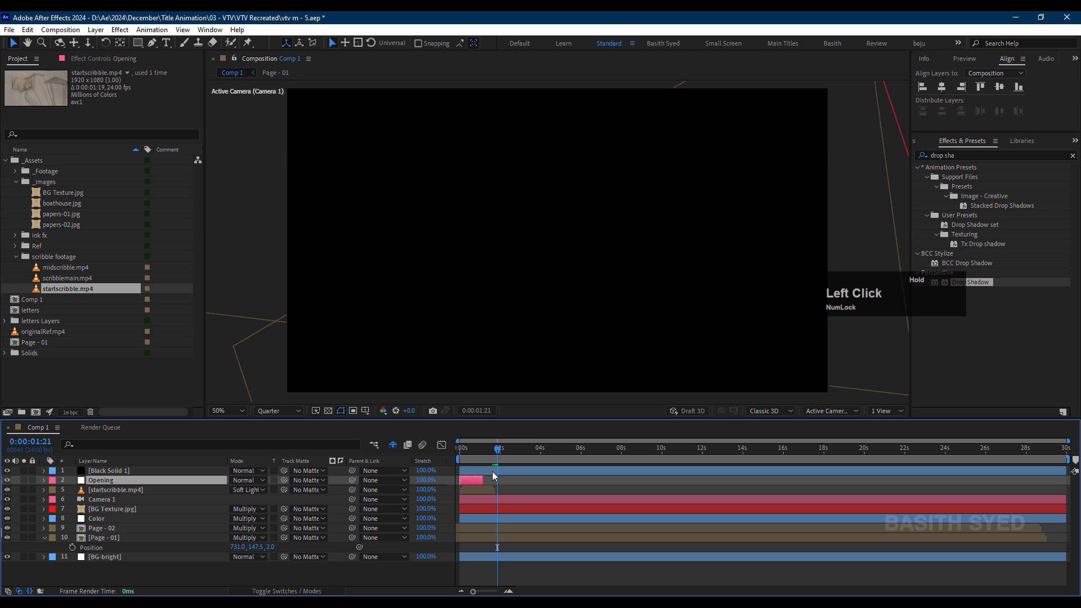
click(494, 471)
drag(498, 450, 494, 454)
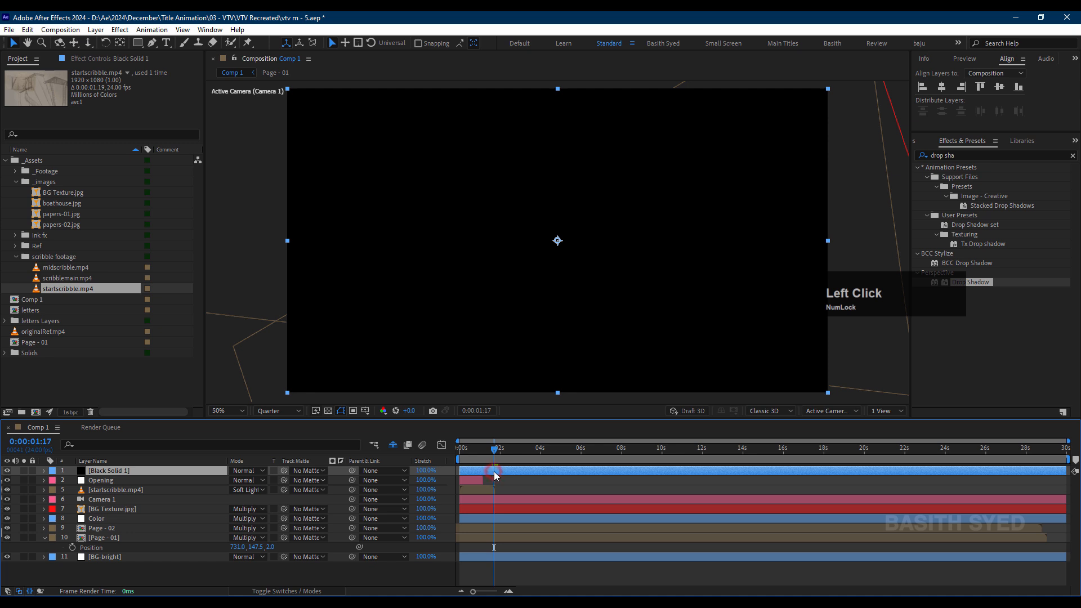
key(alt+bracketright)
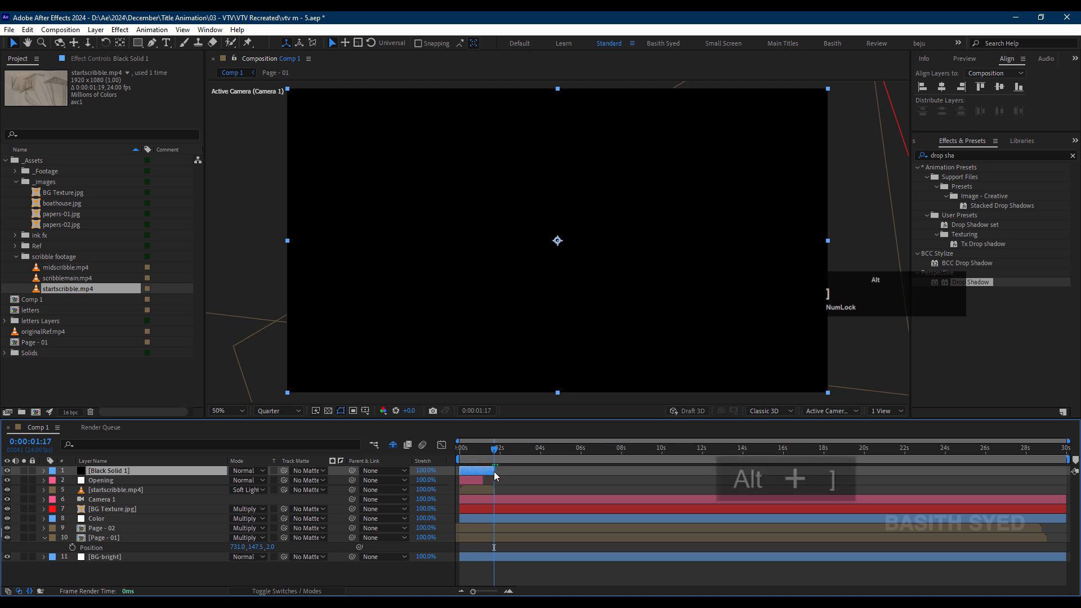
click(496, 479)
click(477, 466)
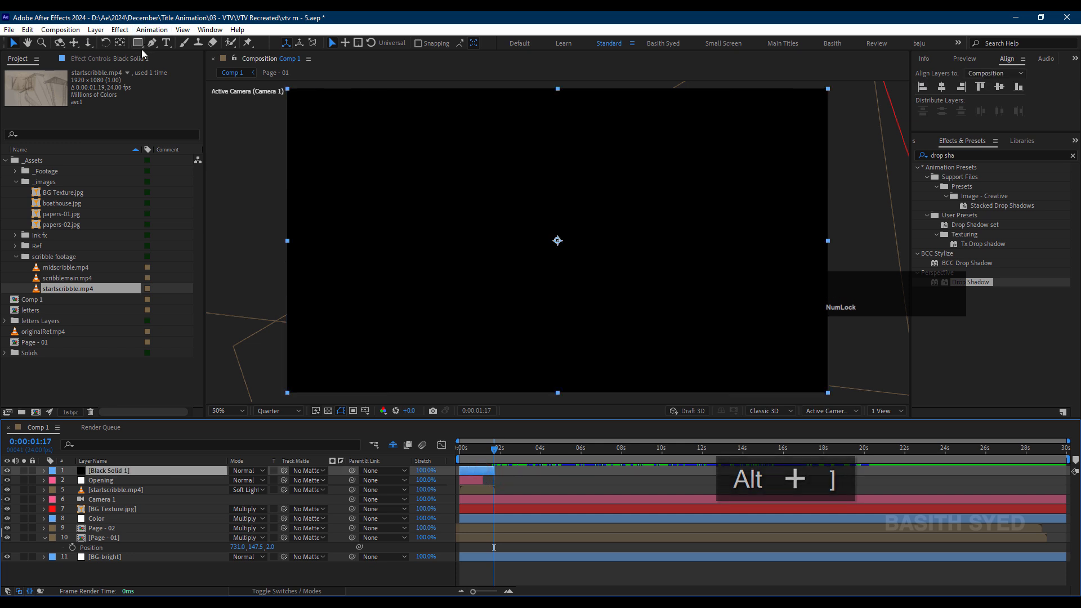
Draw a centred circular mask nearly the frame's height on the black solid and set its mode to Subtract.
drag(137, 43, 176, 68)
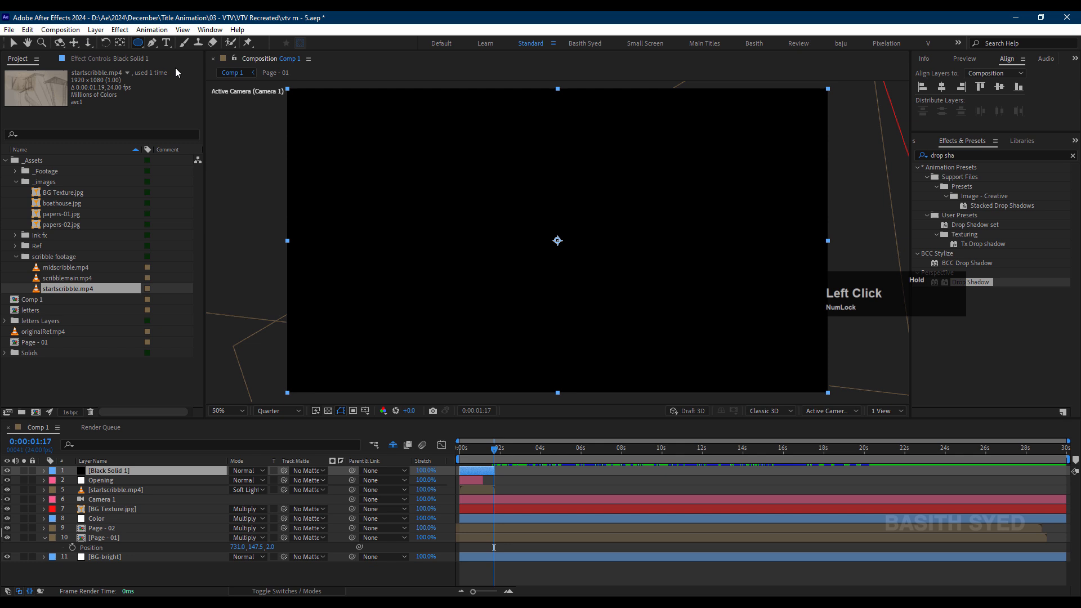
click(557, 240)
drag(558, 241, 694, 377)
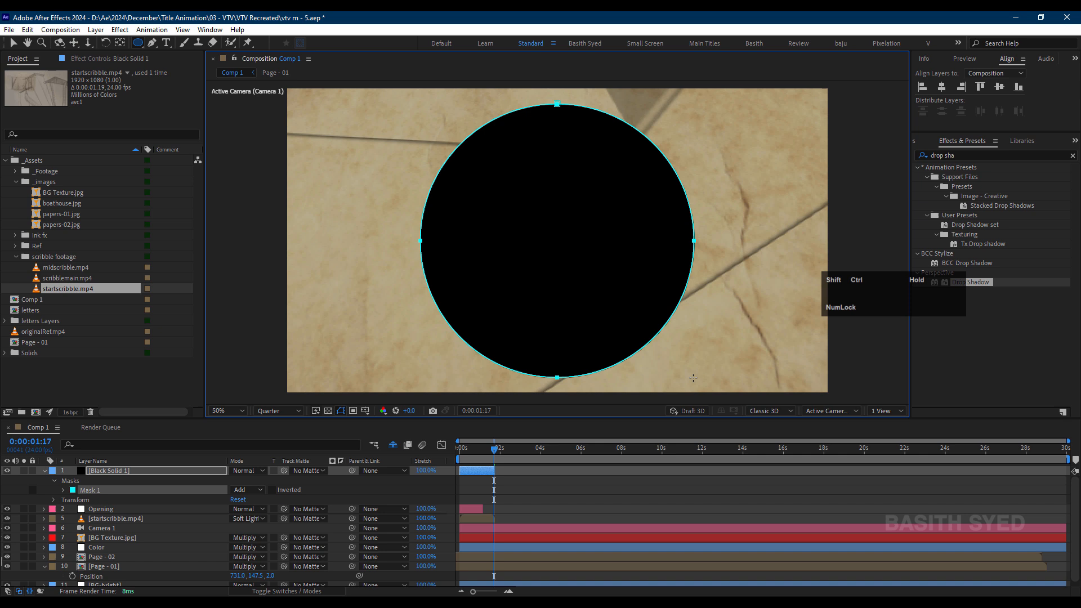
click(251, 492)
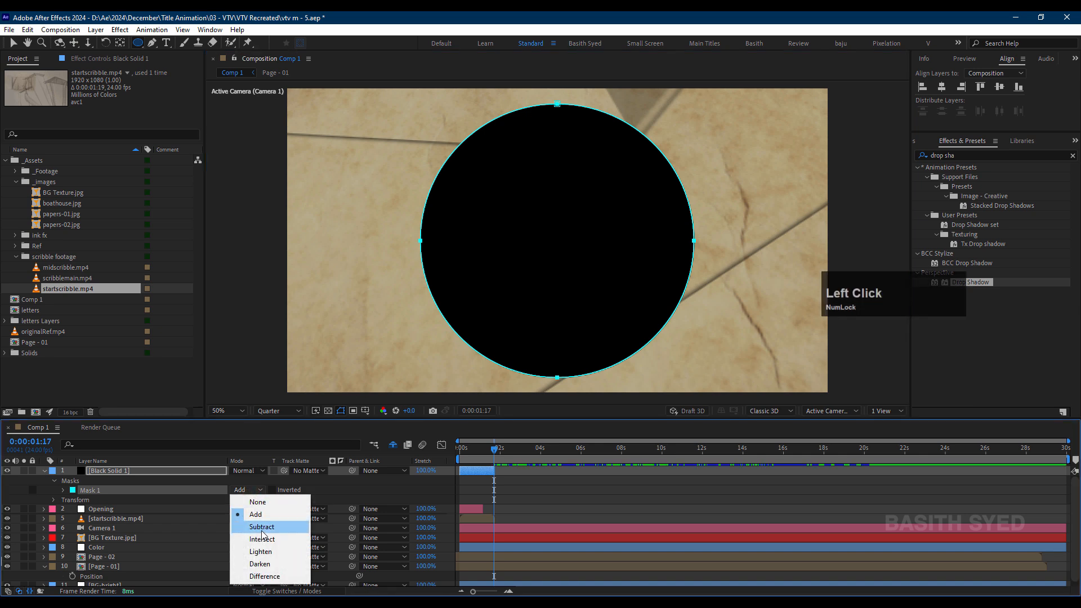
click(263, 527)
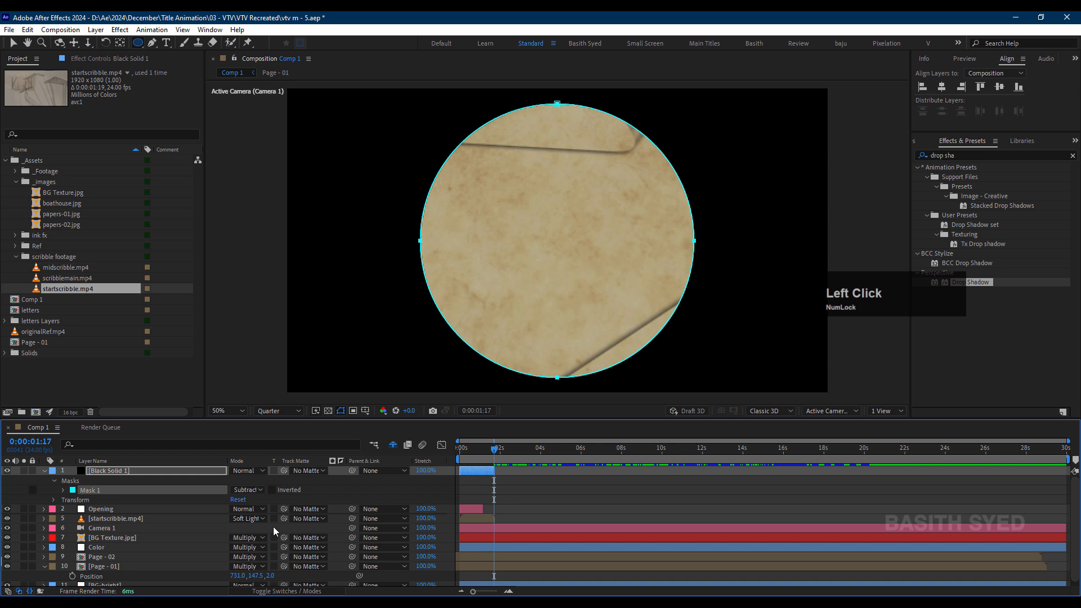
Set the black solid's circular Mask Feather to 500 pixels in both directions.
key(f)
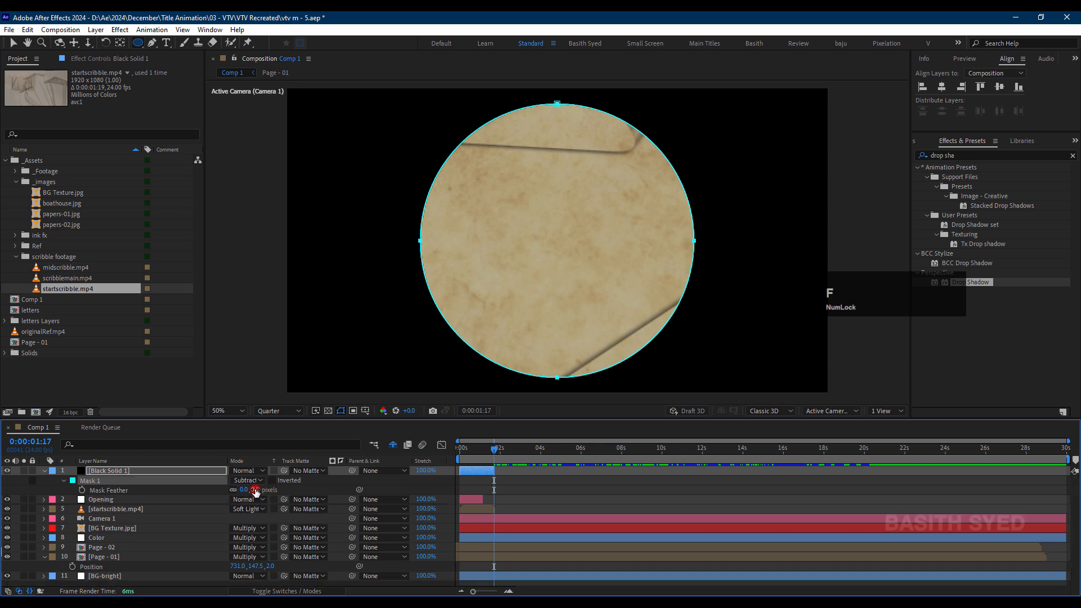
drag(255, 491, 258, 490)
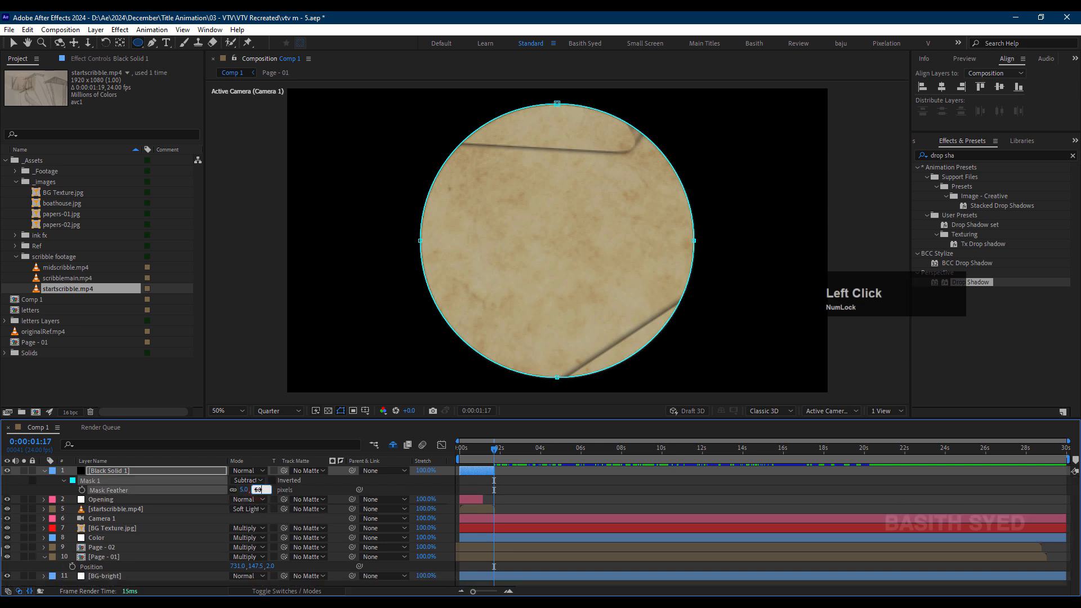
key(Return)
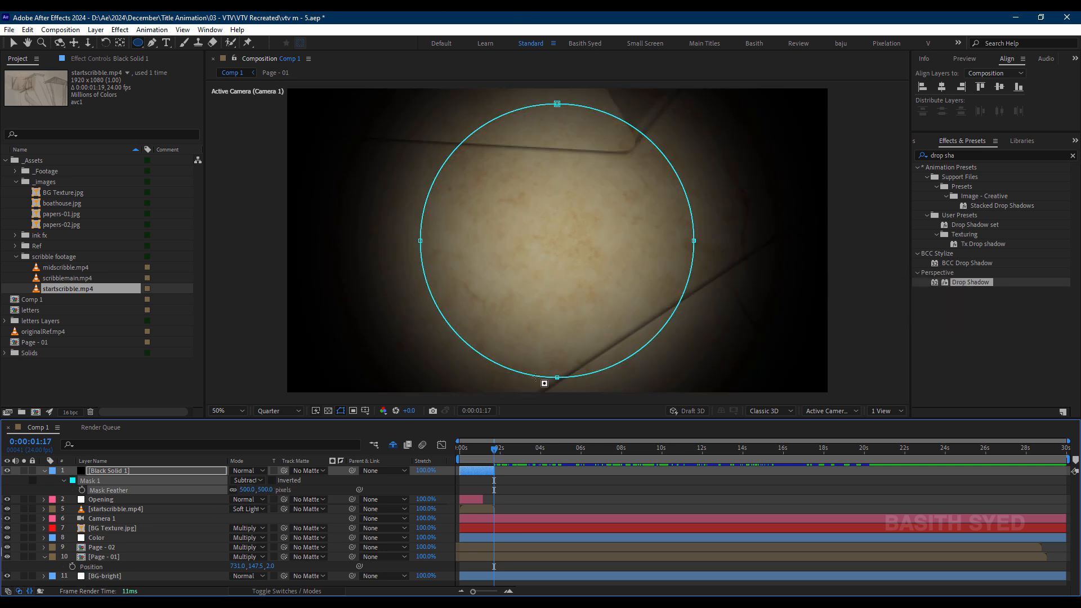
Keyframe the black solid's Opacity from 100% at 0:00:00:19 to 0% at its end, 0:00:01:17.
click(479, 470)
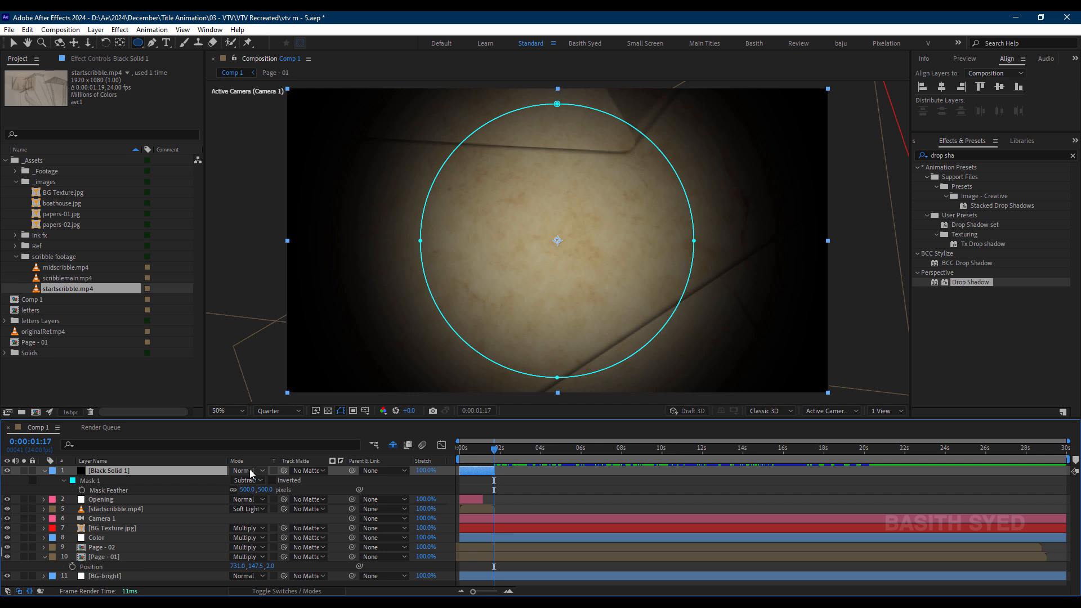
key(t)
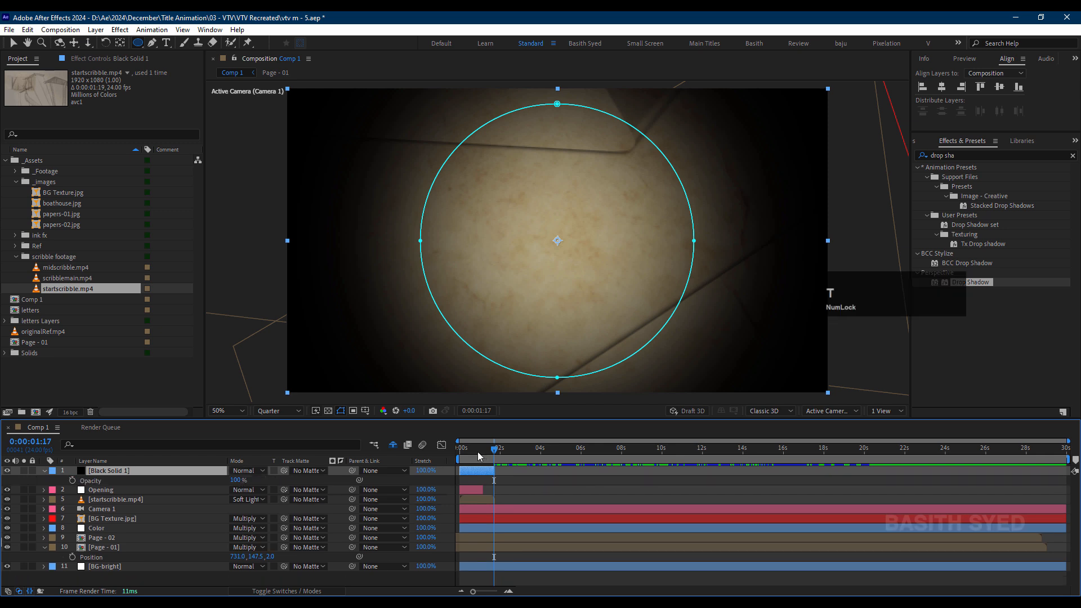
drag(477, 452, 476, 453)
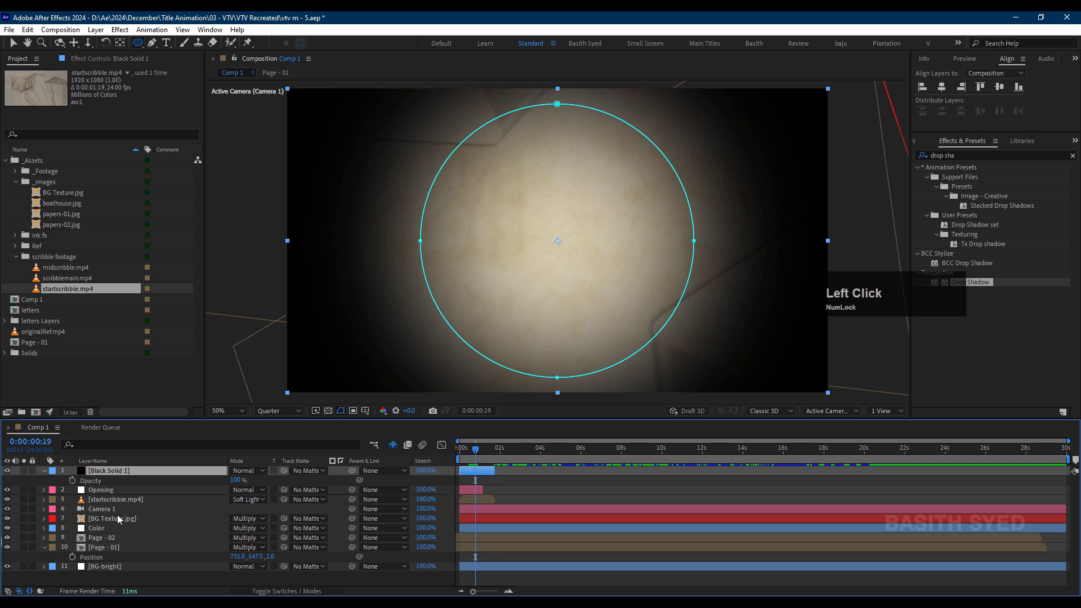
click(72, 481)
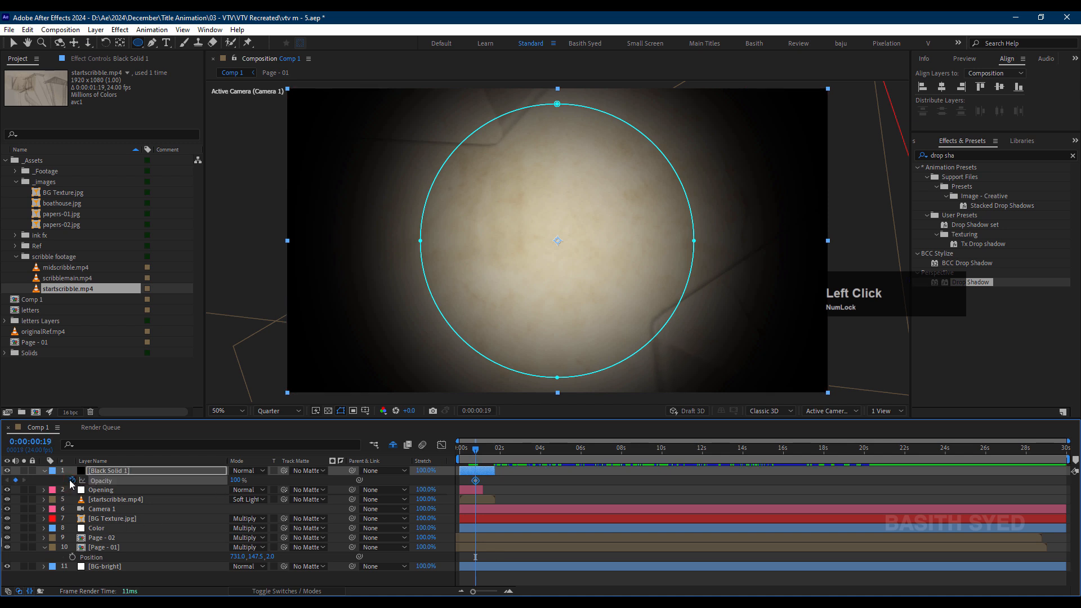
click(476, 482)
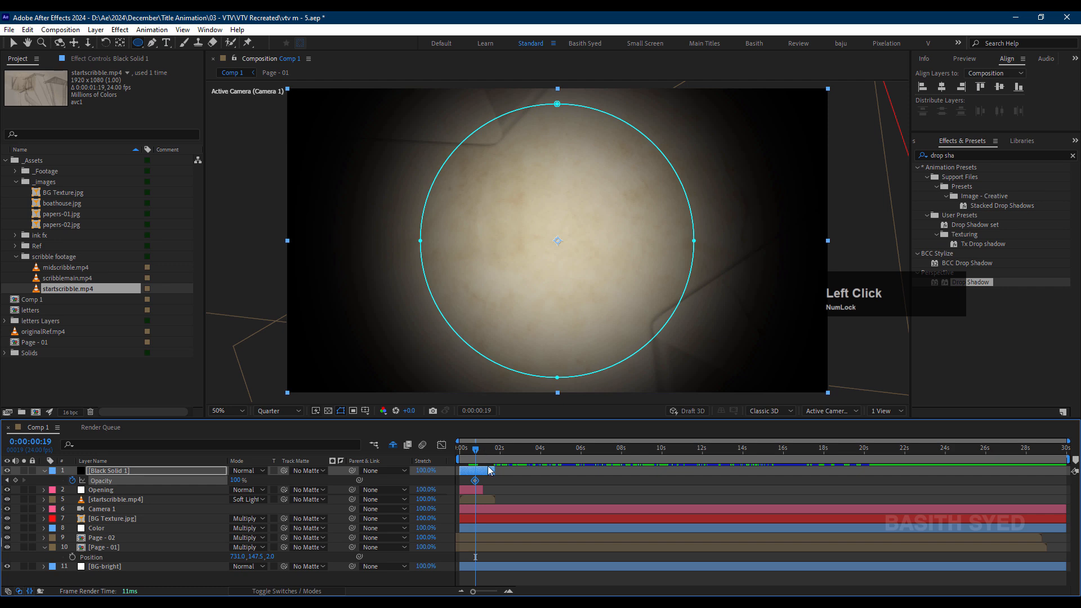
key(o)
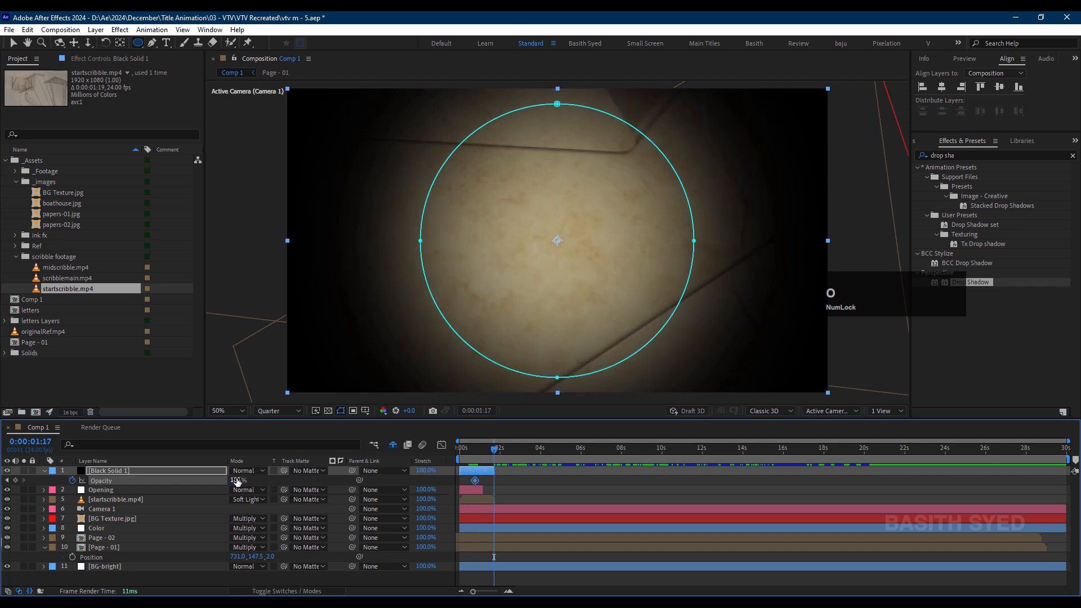
drag(236, 481, 161, 483)
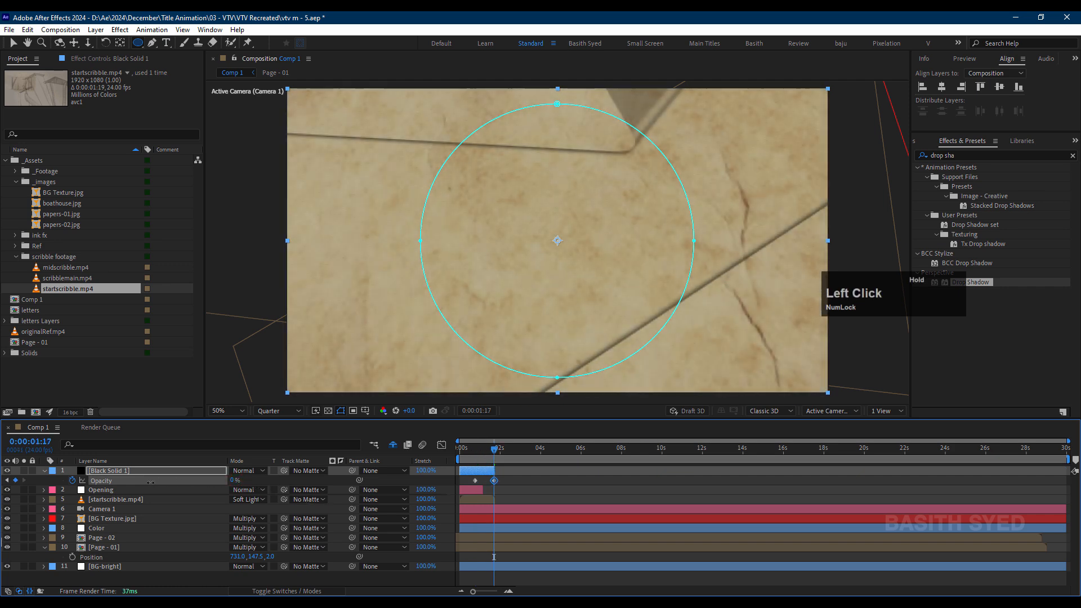
Apply the Color Correction Curves effect to the Opening layer.
click(473, 489)
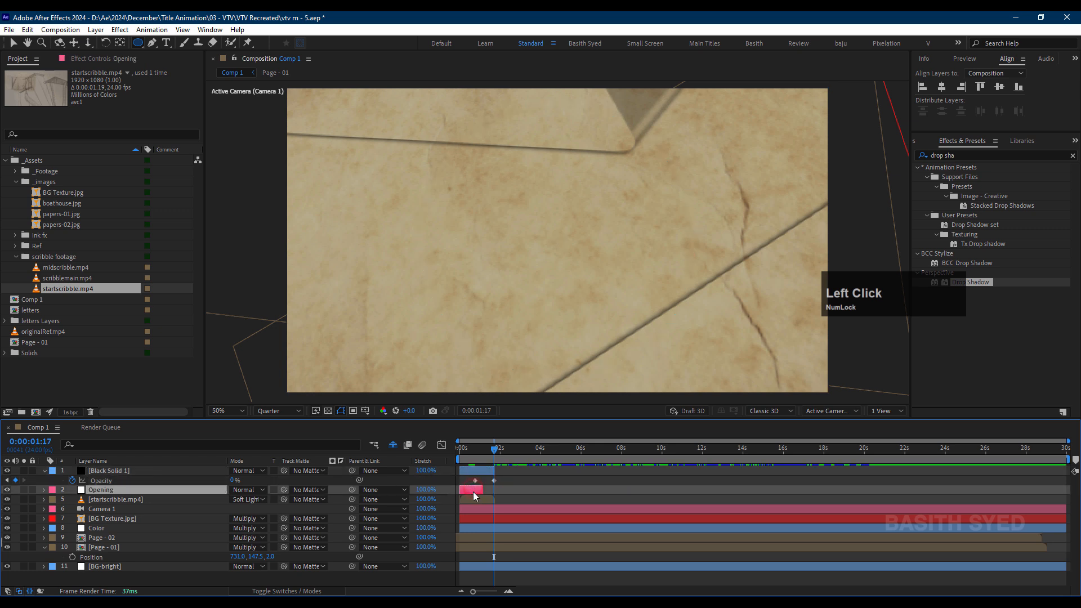
click(94, 58)
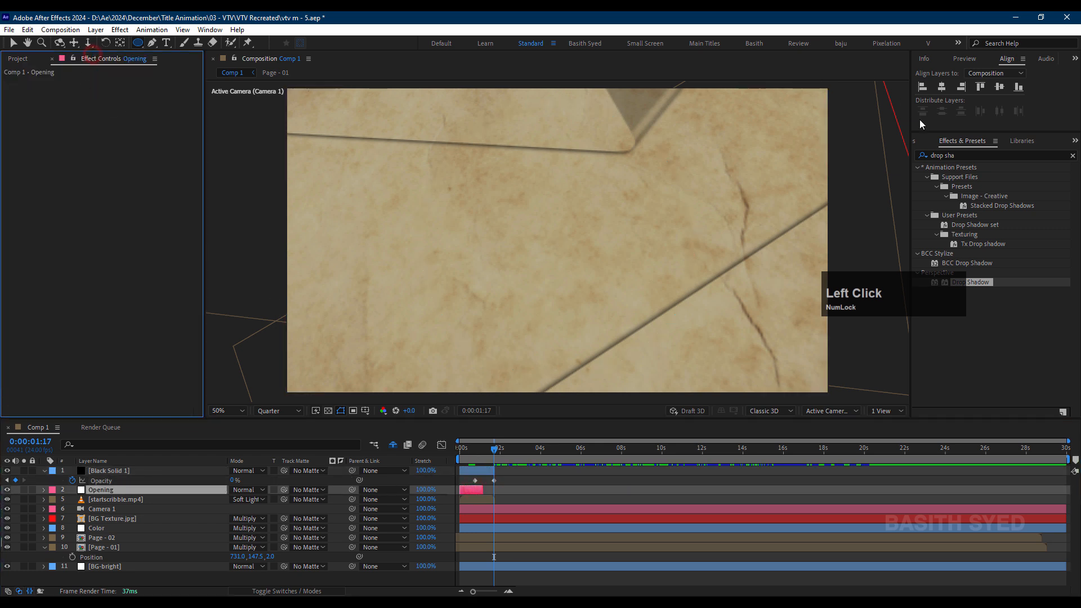
click(959, 153)
text(curves)
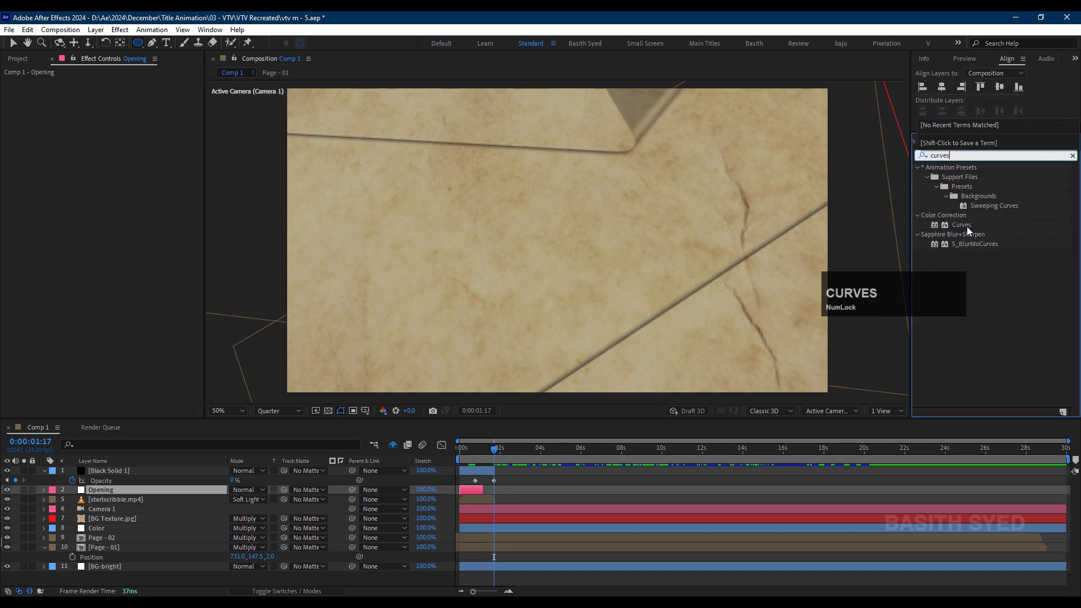
drag(962, 225, 482, 491)
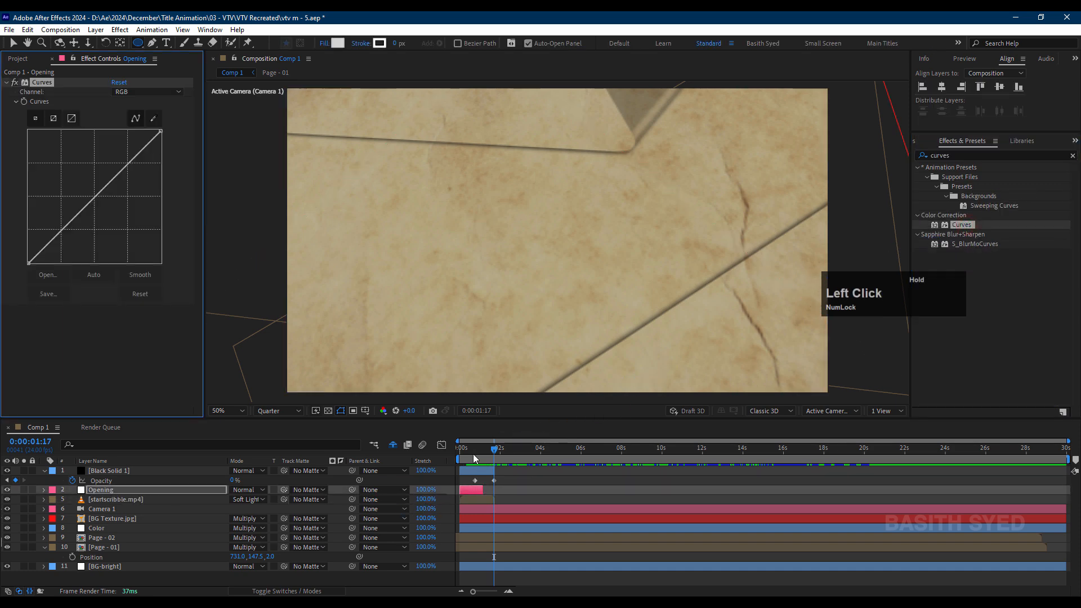
At 0:00:00:09, bend the Opening layer's RGB curve strongly downward to darken the image and crush the shadows.
key(v)
drag(473, 454, 467, 450)
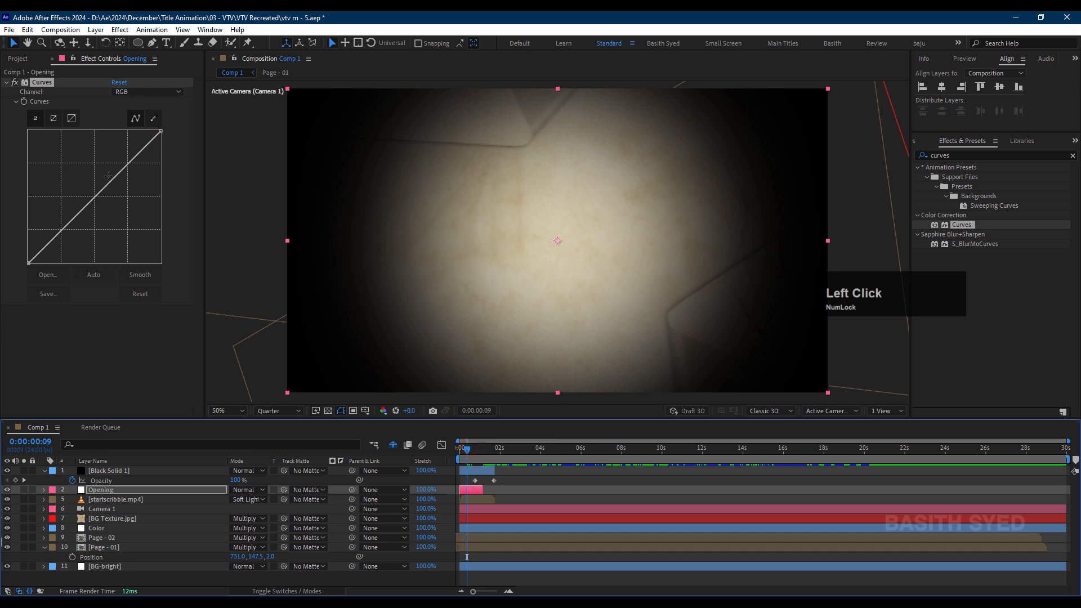
drag(85, 204, 126, 228)
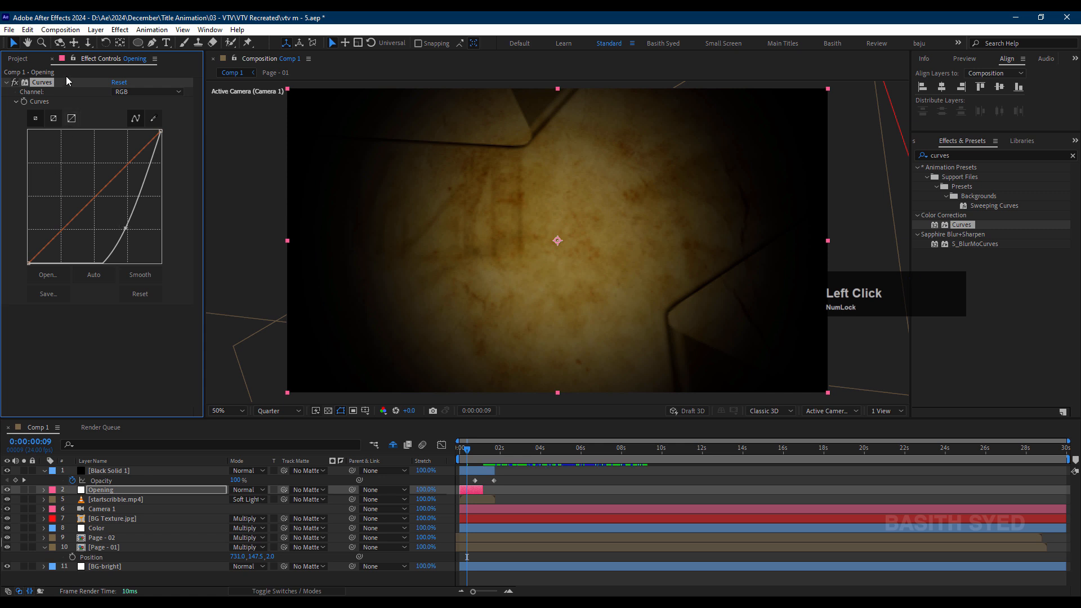
Add the Brightness & Contrast effect to the Opening layer below Curves.
click(956, 156)
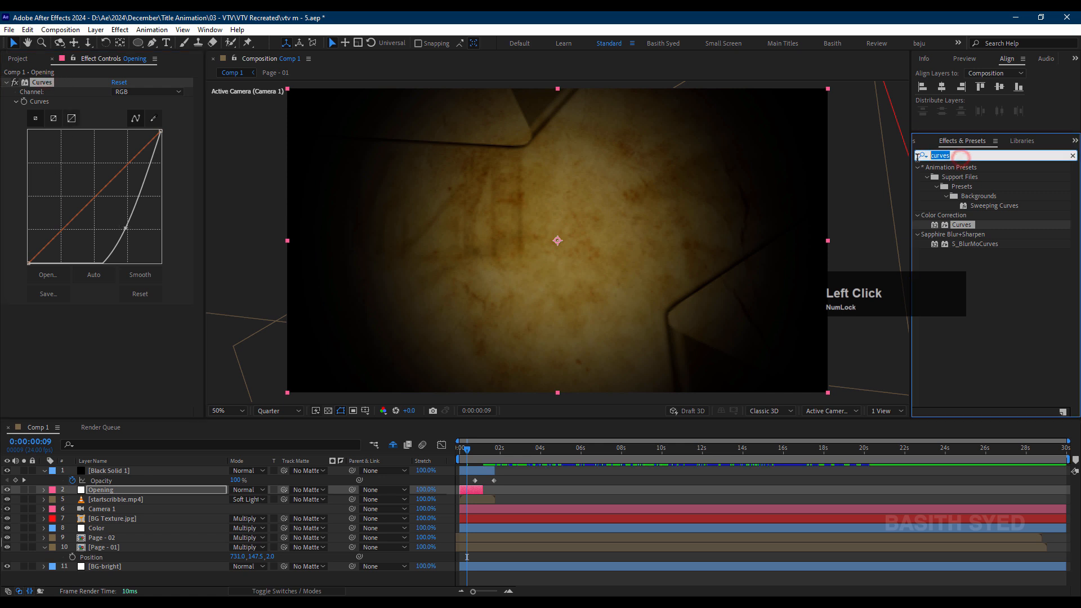
text(brigh)
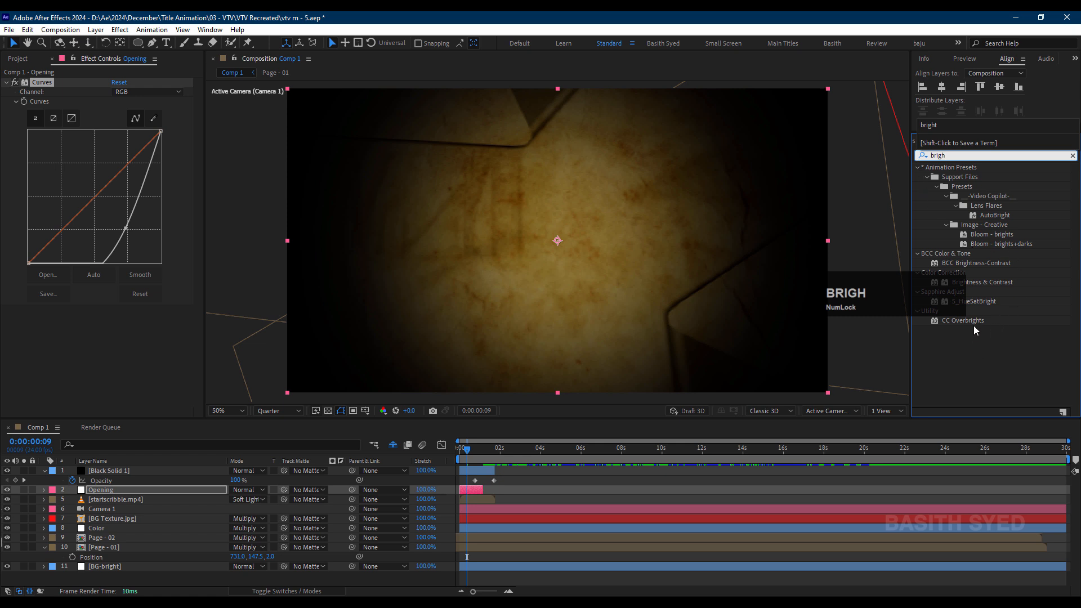
drag(983, 282, 174, 488)
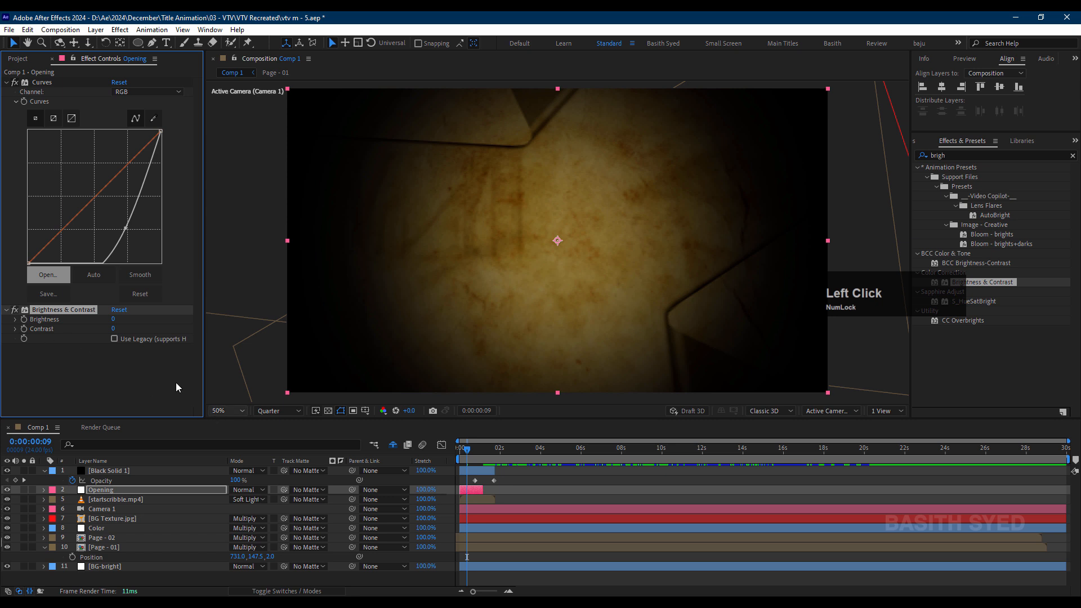
Set the Opening layer's Brightness to -65 and Contrast to 58 in the Brightness & Contrast effect.
drag(113, 319, 158, 333)
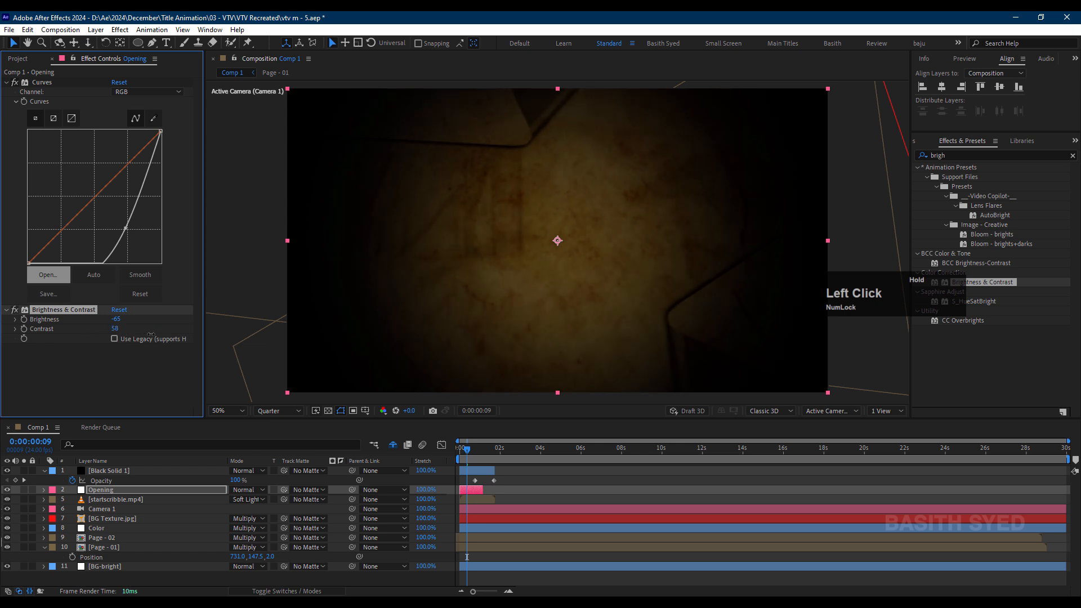
Keyframe the Opening layer's opacity to fade out from 100% at 0:00:00:09 until 0:00:01:03, and shift Black Solid 1's first opacity keyframe slightly earlier.
click(476, 490)
key(t)
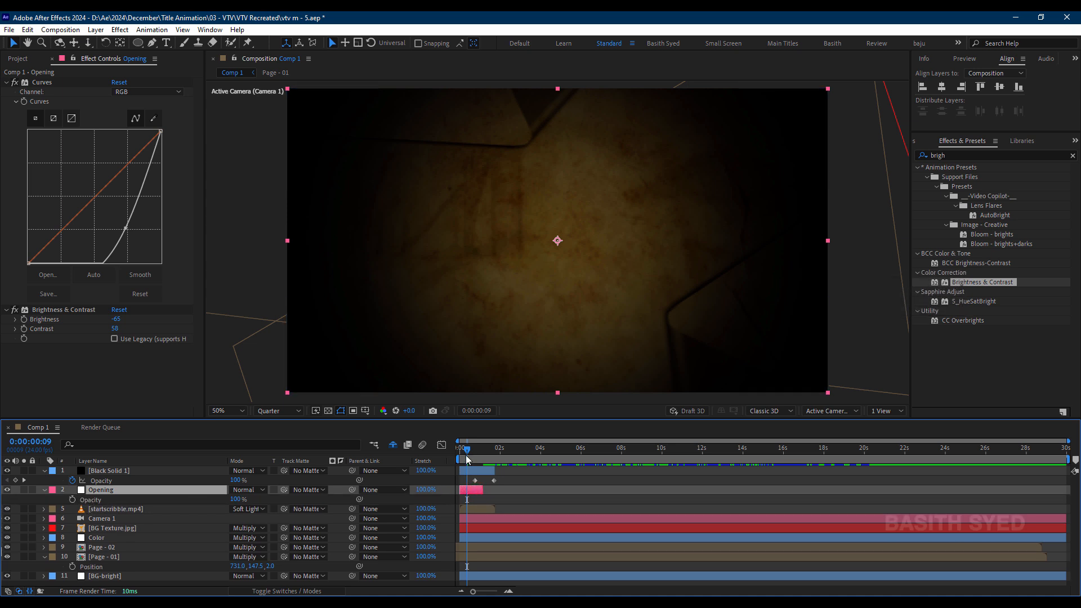
drag(467, 459, 467, 453)
click(72, 499)
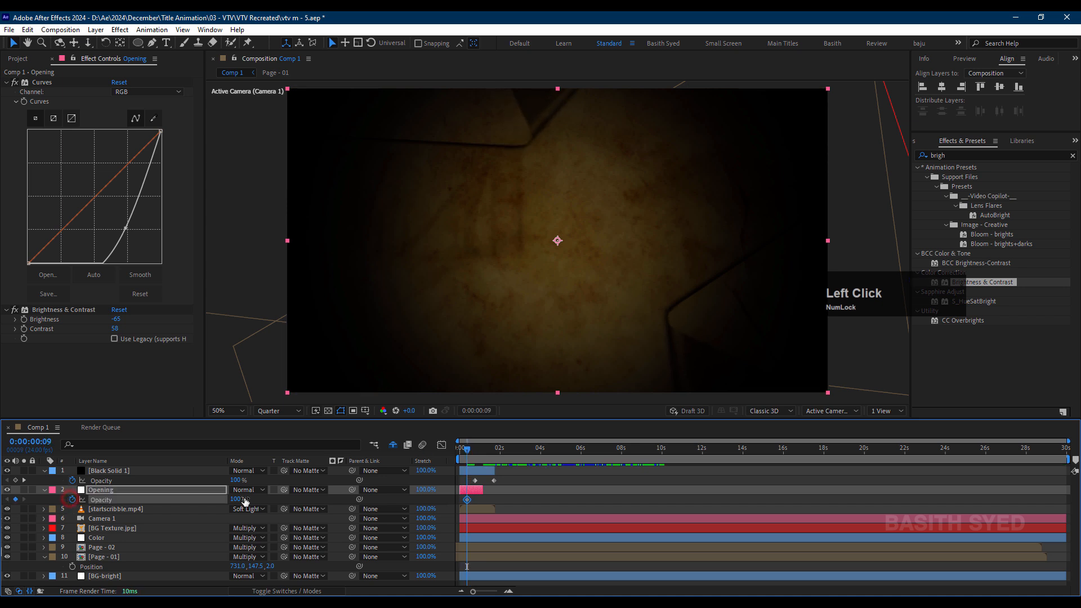
key(o)
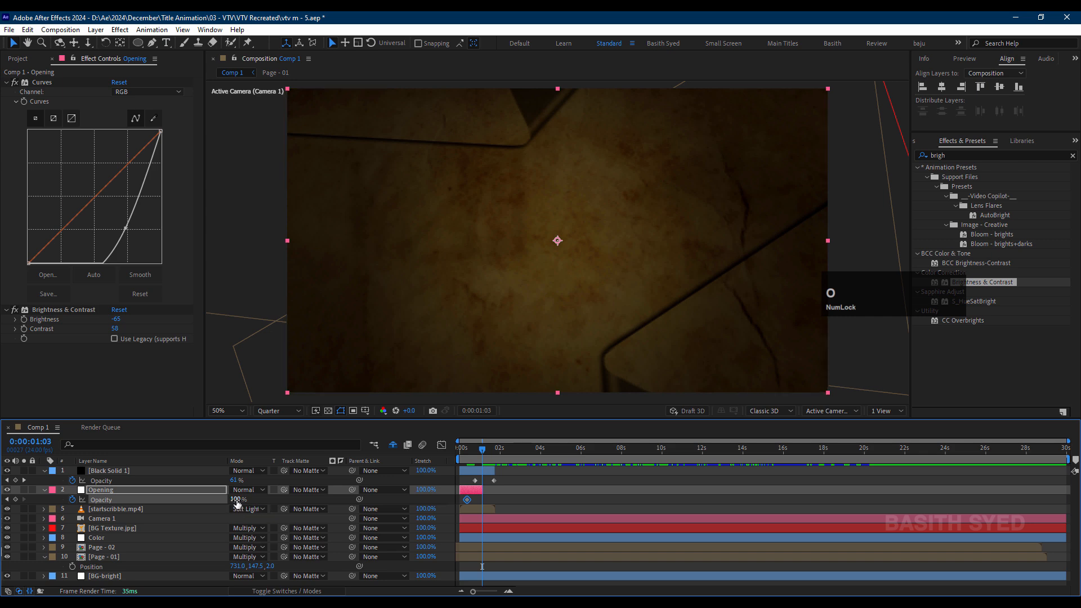
drag(237, 503, 153, 505)
drag(476, 480, 457, 464)
Add the expression wiggle(3,60) to the Opening layer's Opacity property.
click(472, 491)
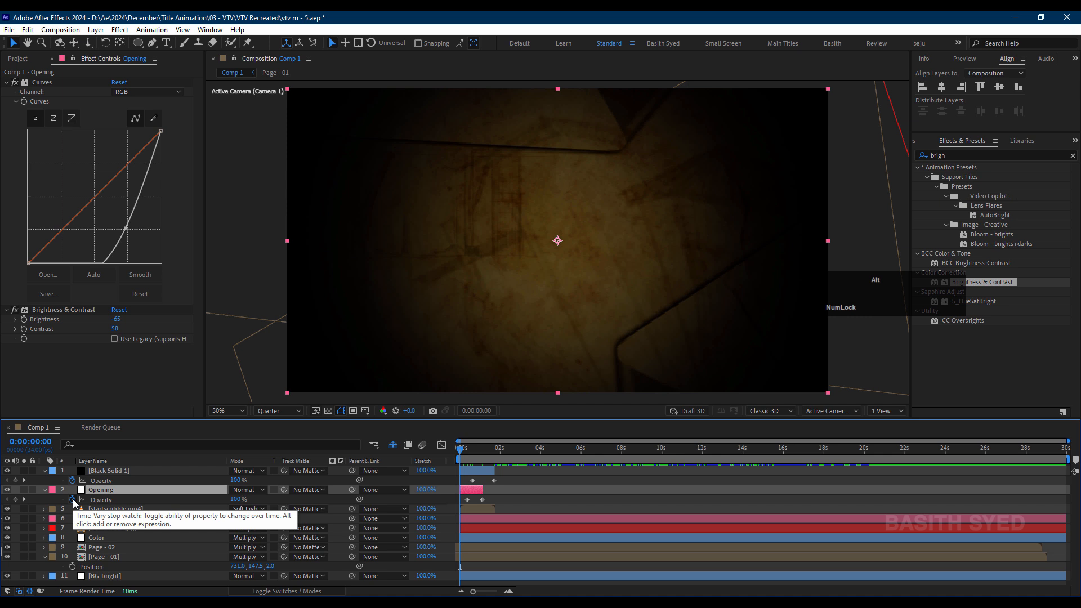
alt+click(72, 499)
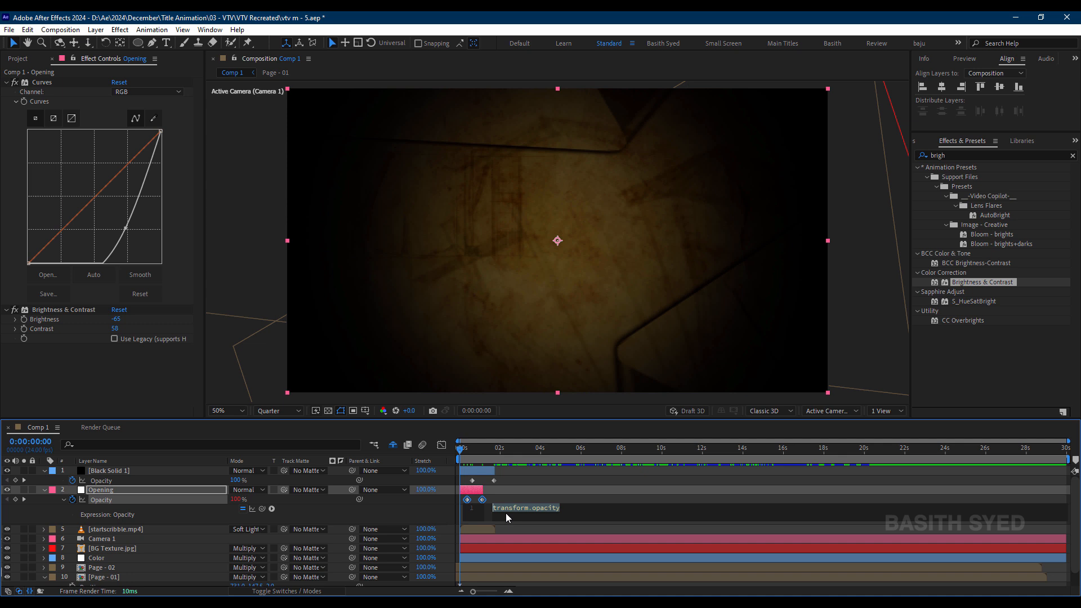
text(wi)
key(Return)
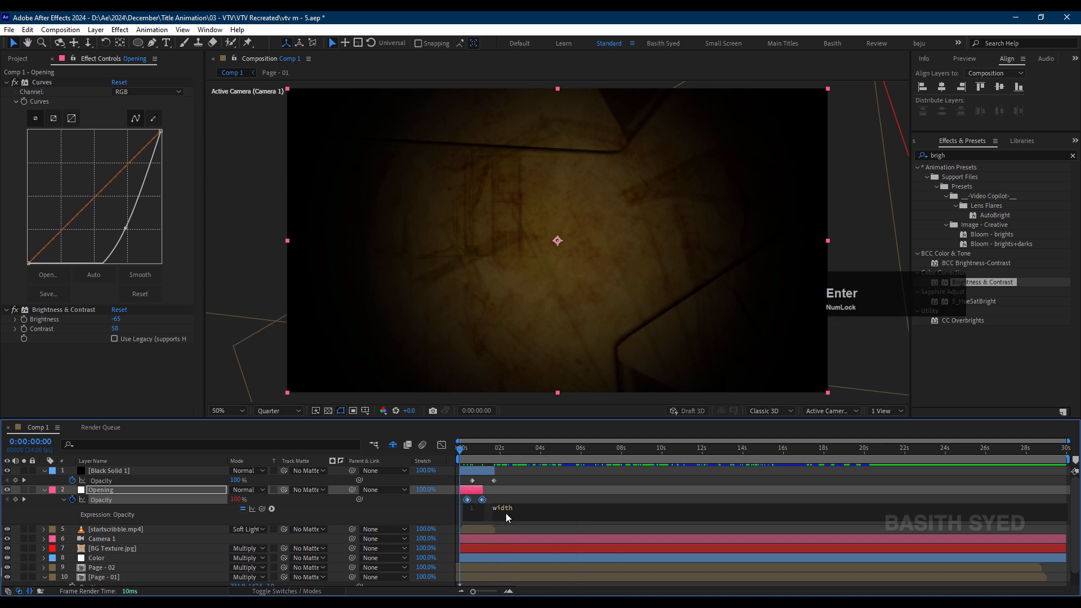
key(BackSpace)
key(BackSpace)
text(g)
key(Return)
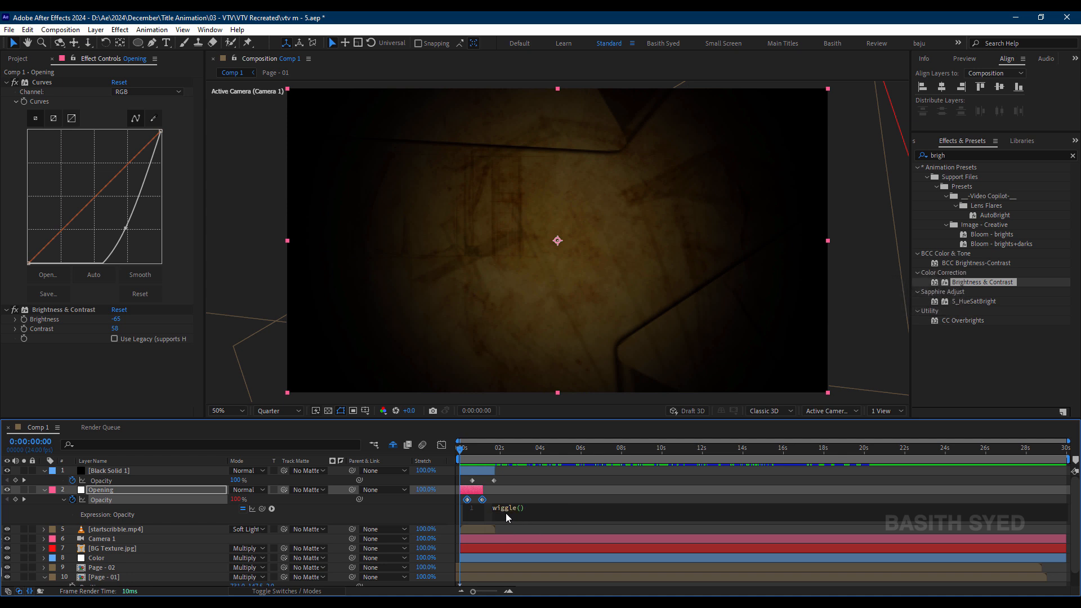
text(3,60)
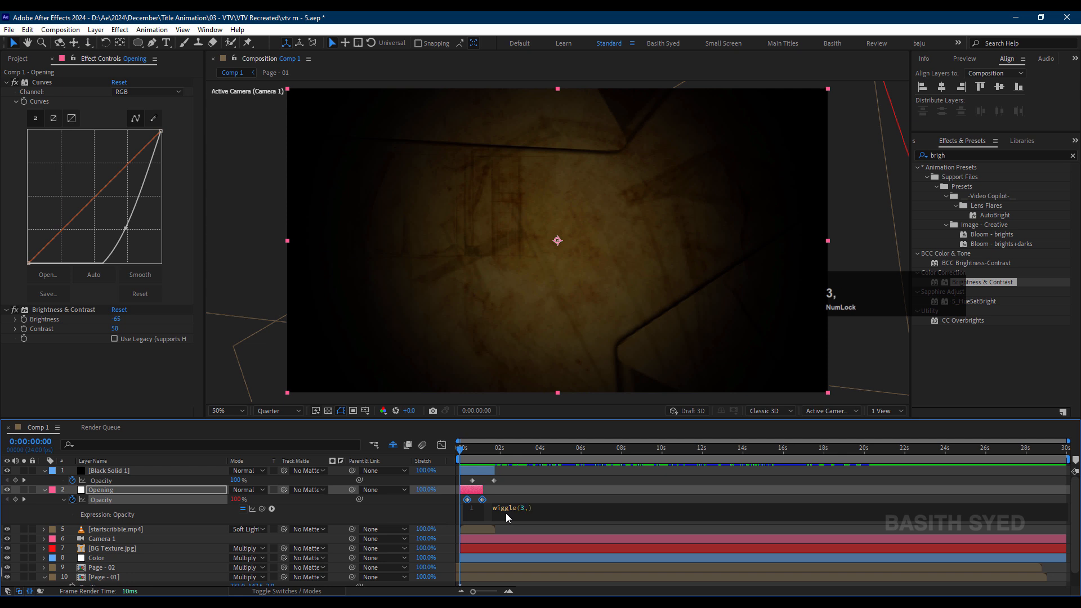
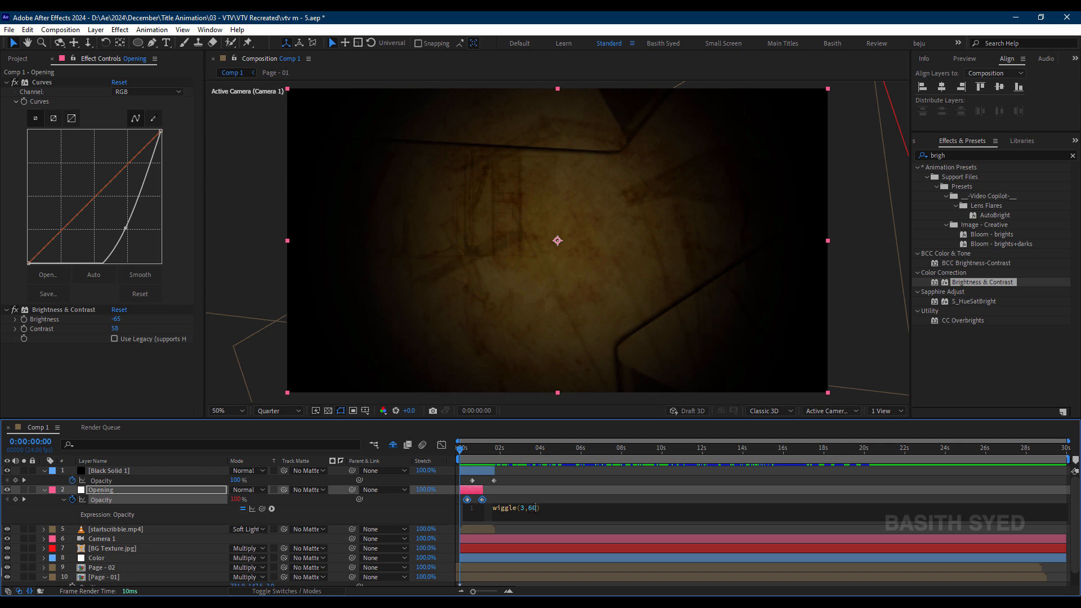
click(533, 508)
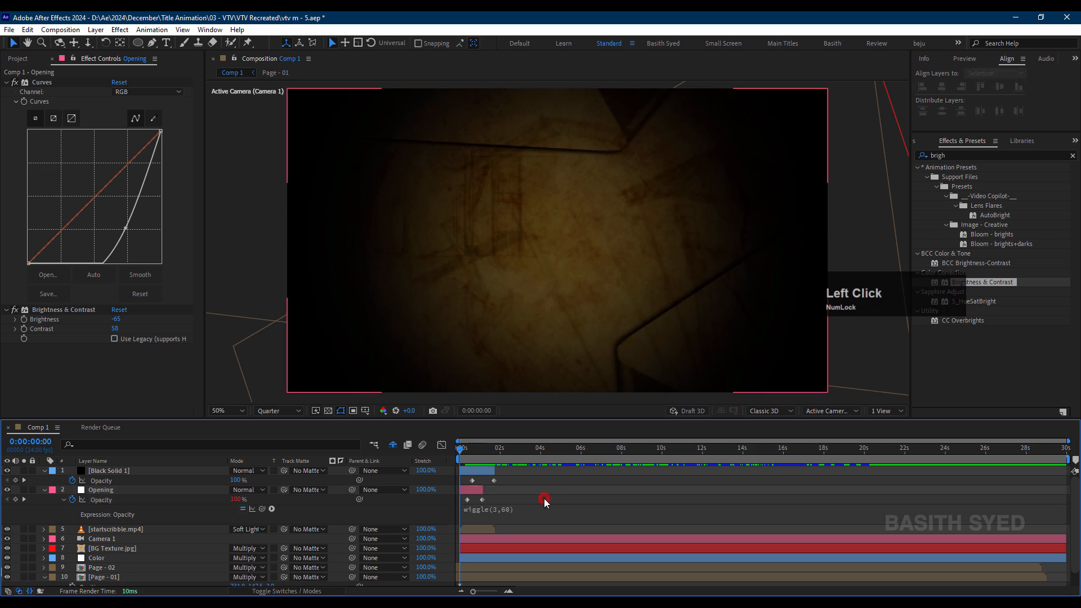
End the work area at 0:00:05:05 and preview the flickering opening from the start.
mouse_move(473, 455)
mouse_down()
mouse_move(511, 453)
mouse_move(457, 455)
mouse_up()
key(space)
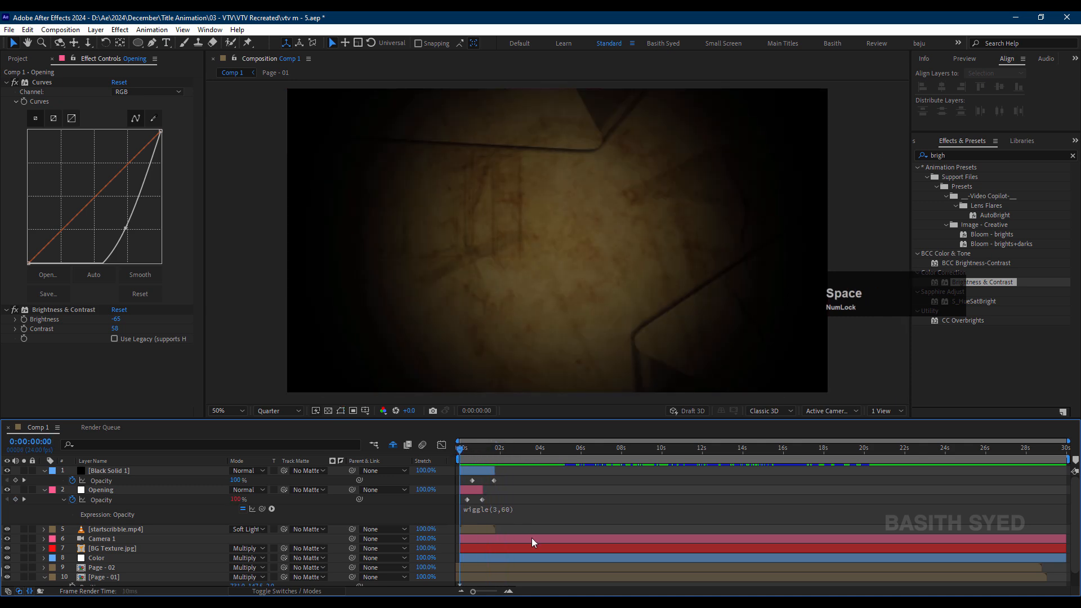
key(space)
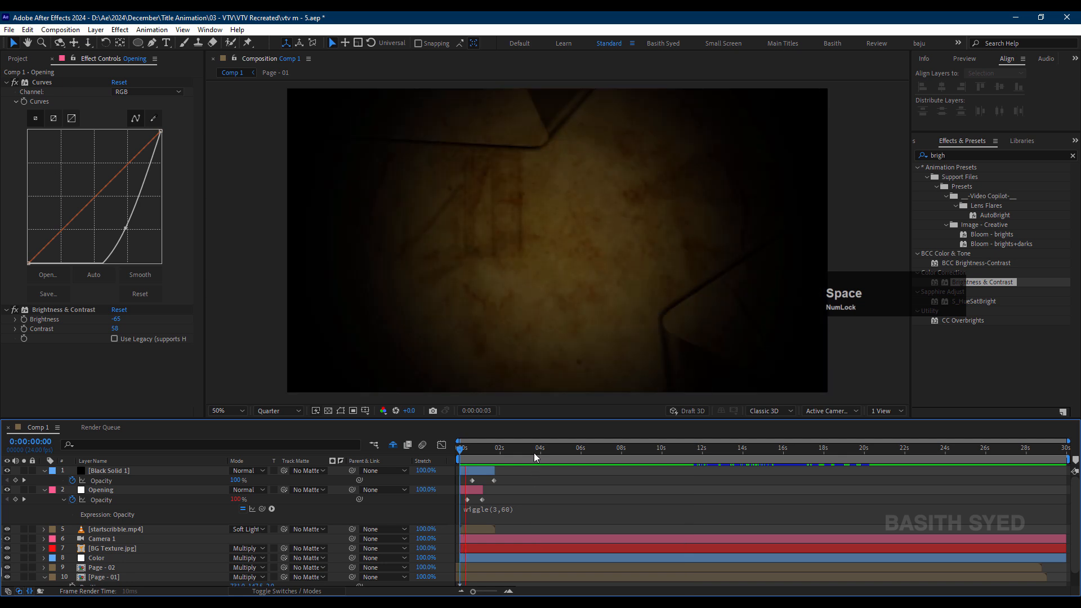
drag(536, 458, 565, 457)
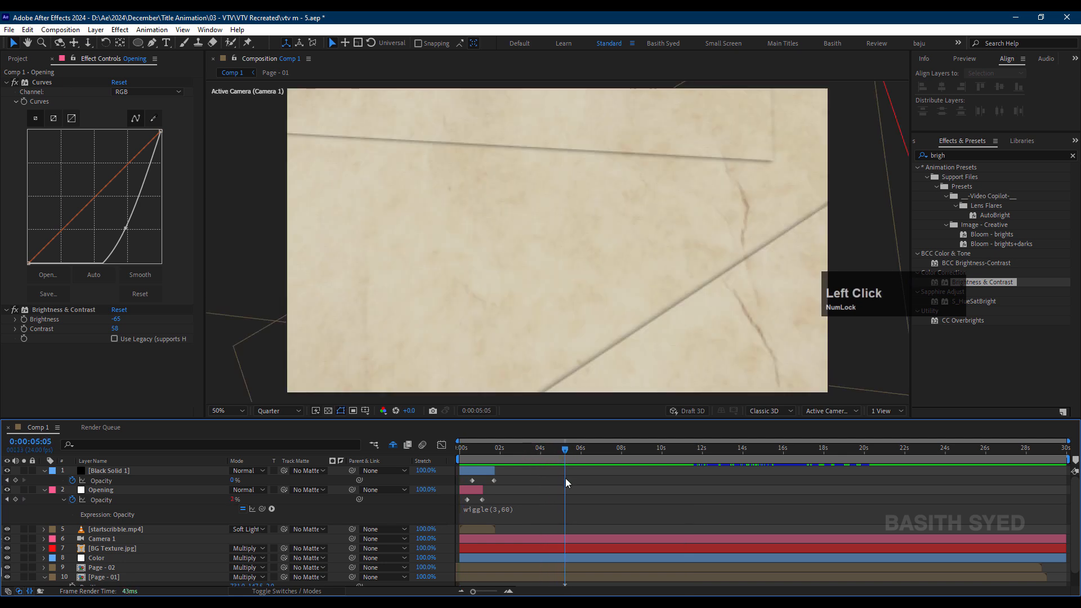
key(n)
click(466, 451)
key(space)
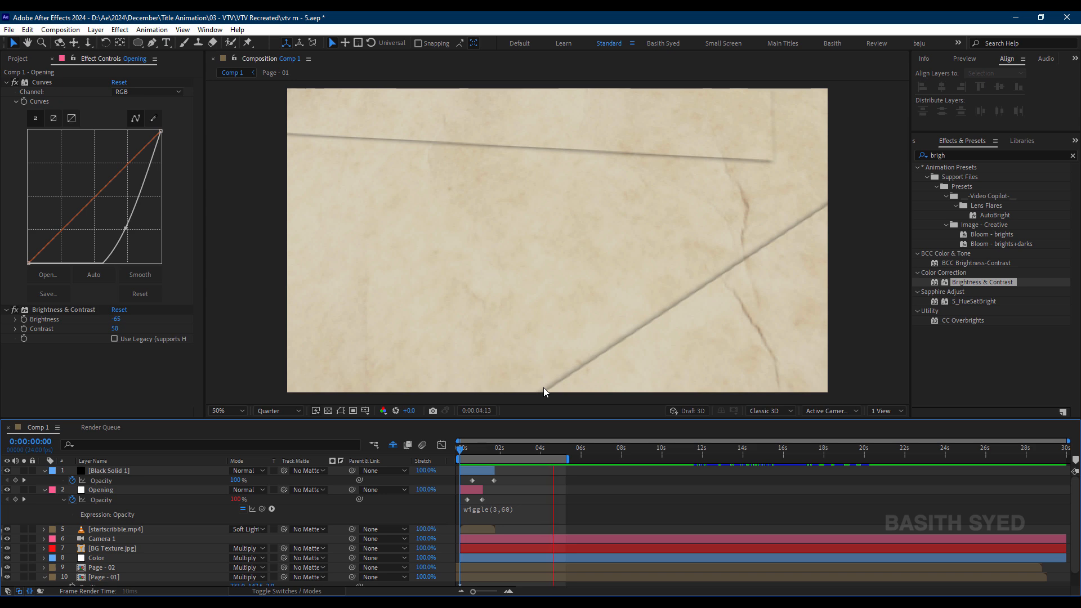
key(space)
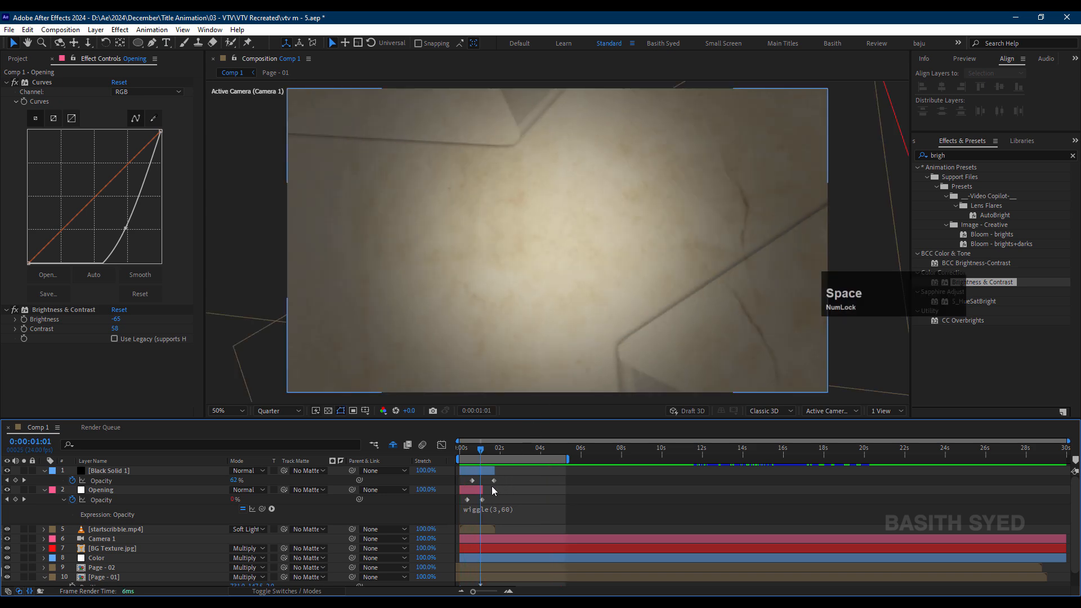
Keyframe the startscribble.mp4 layer's opacity to fade out from 100% shortly before 0:00:01:17, and preview the fade.
click(478, 488)
drag(483, 450, 497, 452)
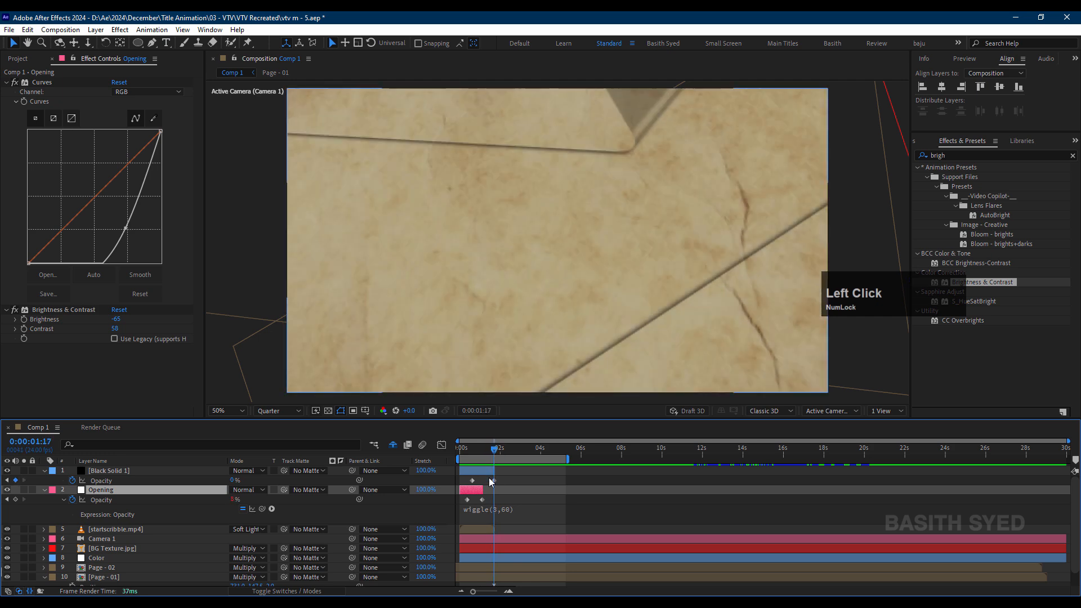
click(489, 474)
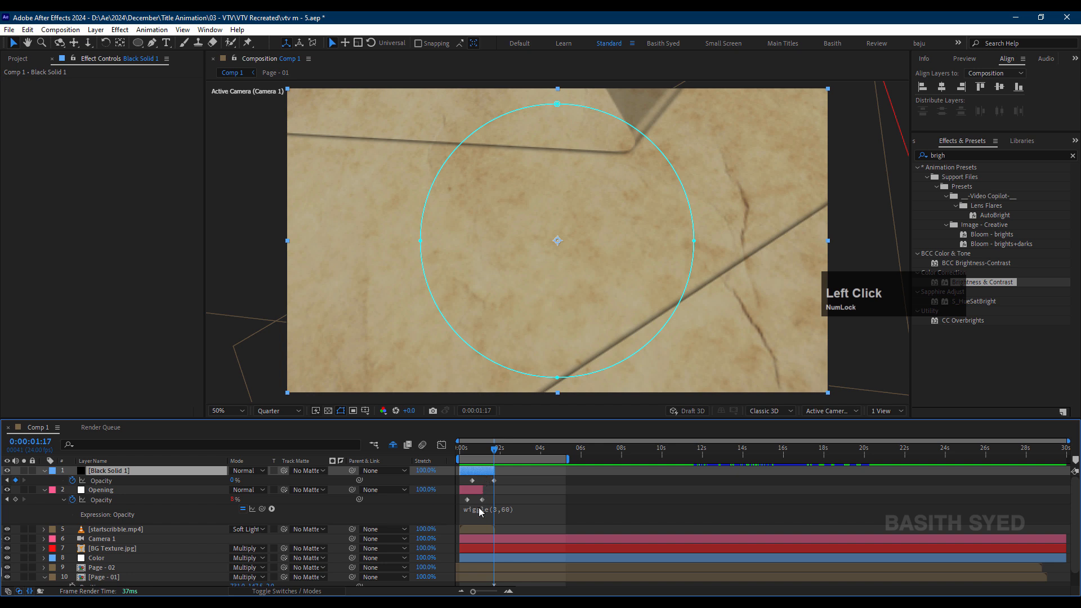
click(488, 531)
key(t)
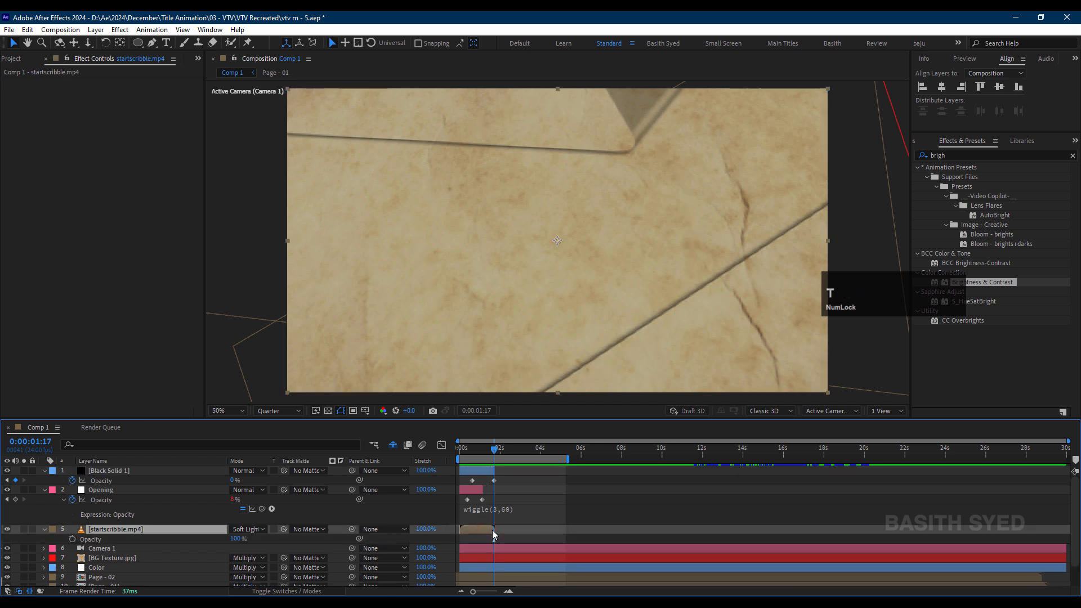
click(72, 539)
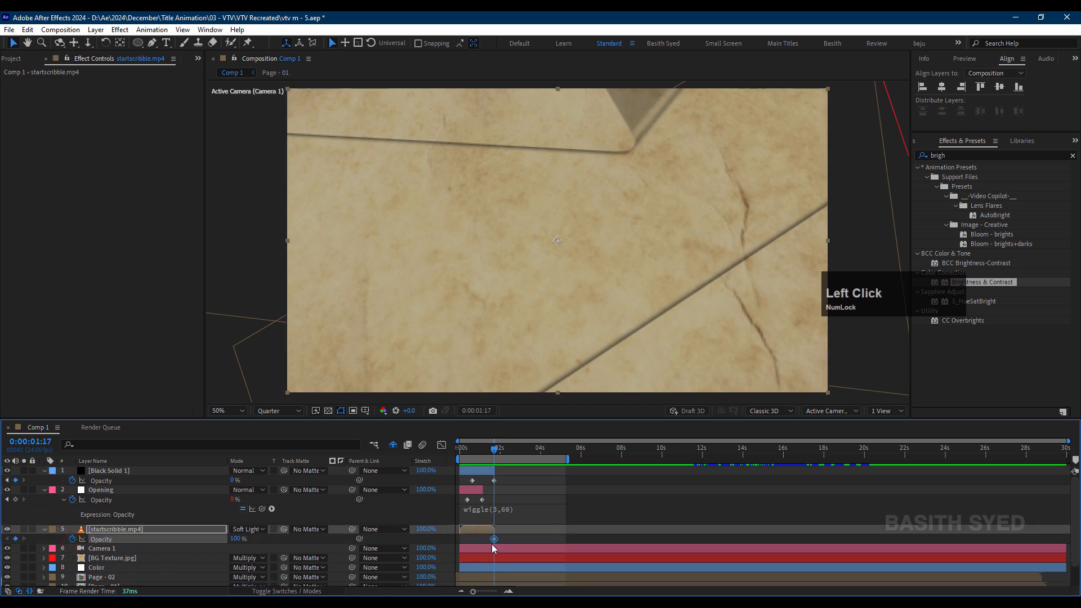
drag(493, 541, 485, 541)
drag(237, 541, 175, 540)
key(space)
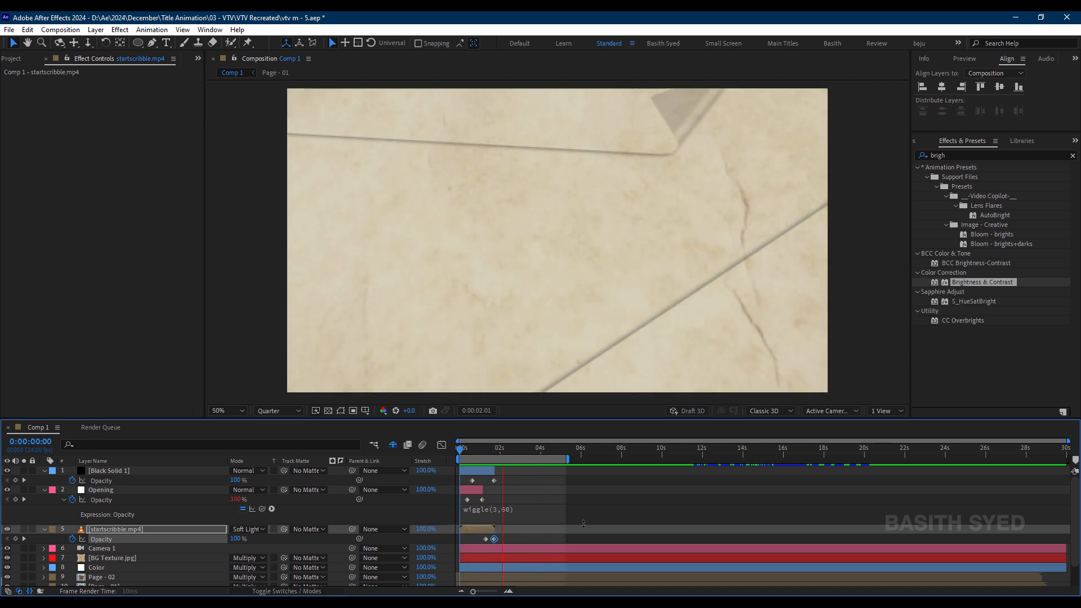
key(space)
Return to the start of the composition, collapse the properties of all layers, and deselect everything.
drag(493, 451, 25, 530)
key(ctrl+a)
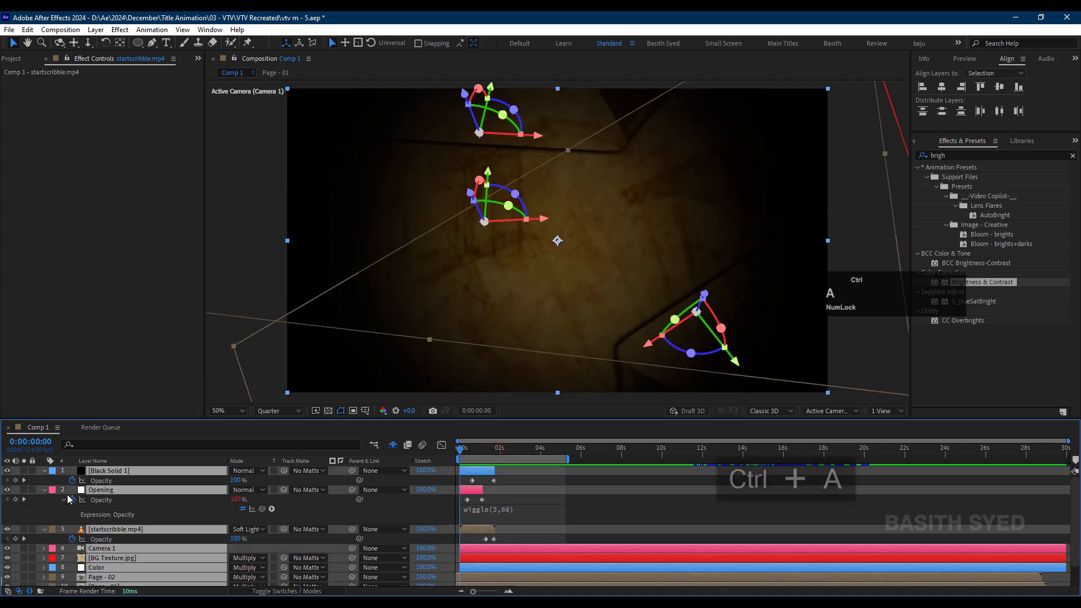
click(45, 490)
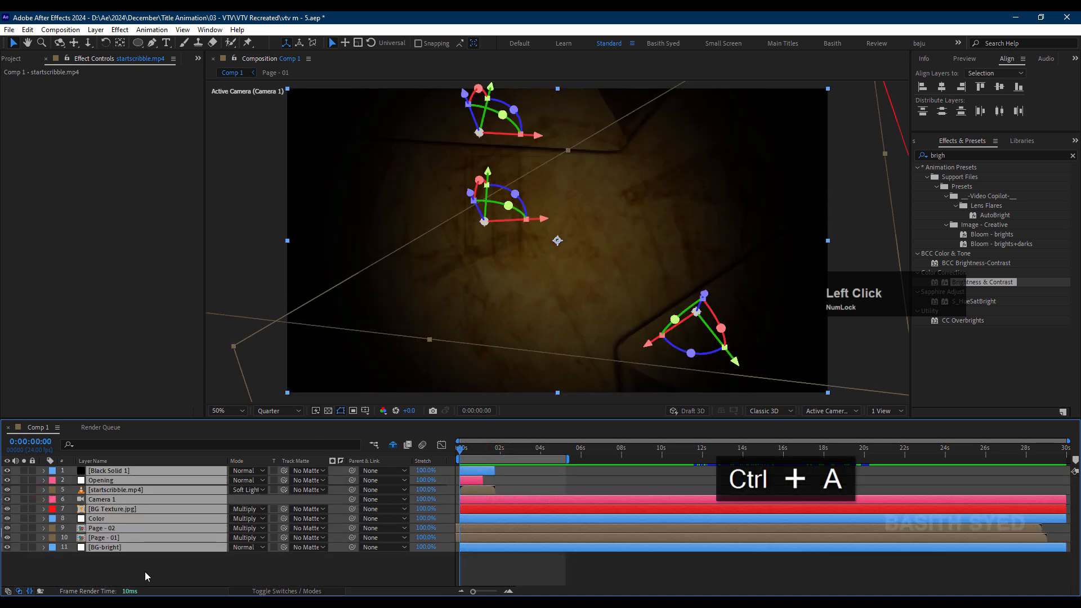
key(ctrl+shift+a)
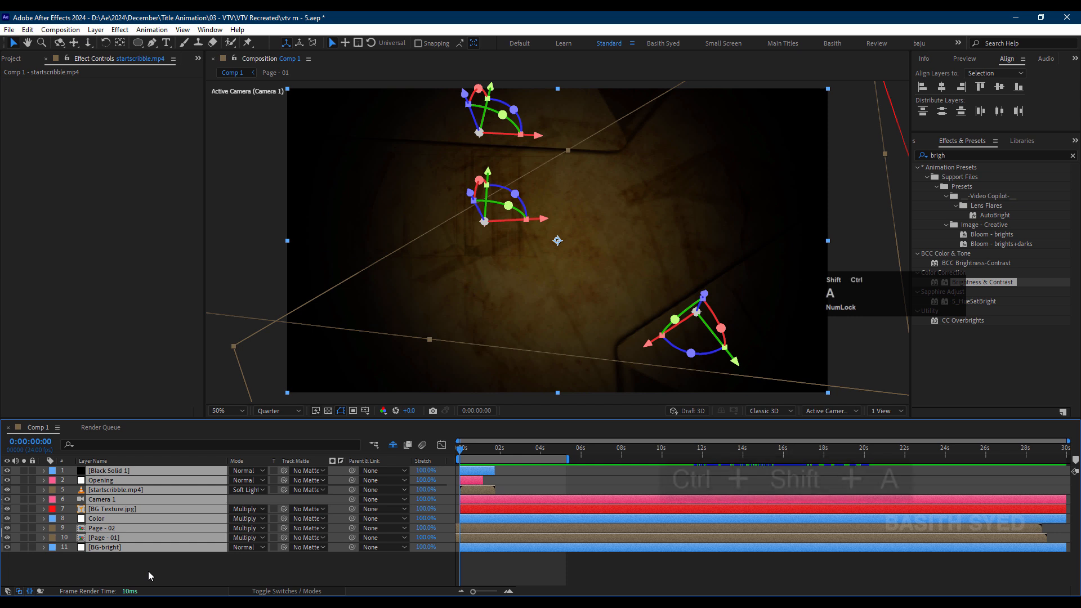
click(148, 571)
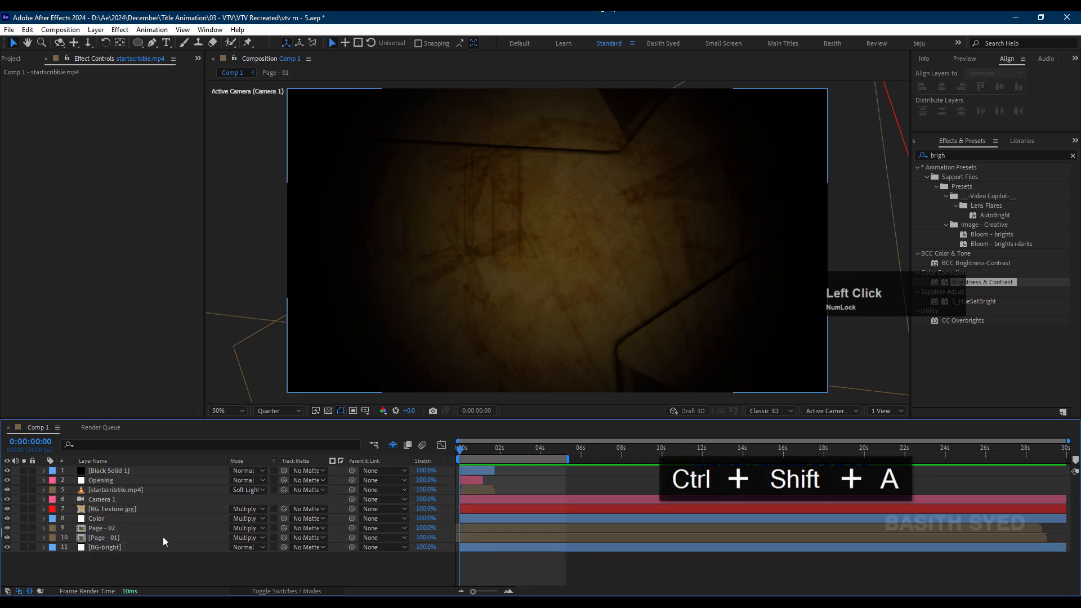
click(162, 574)
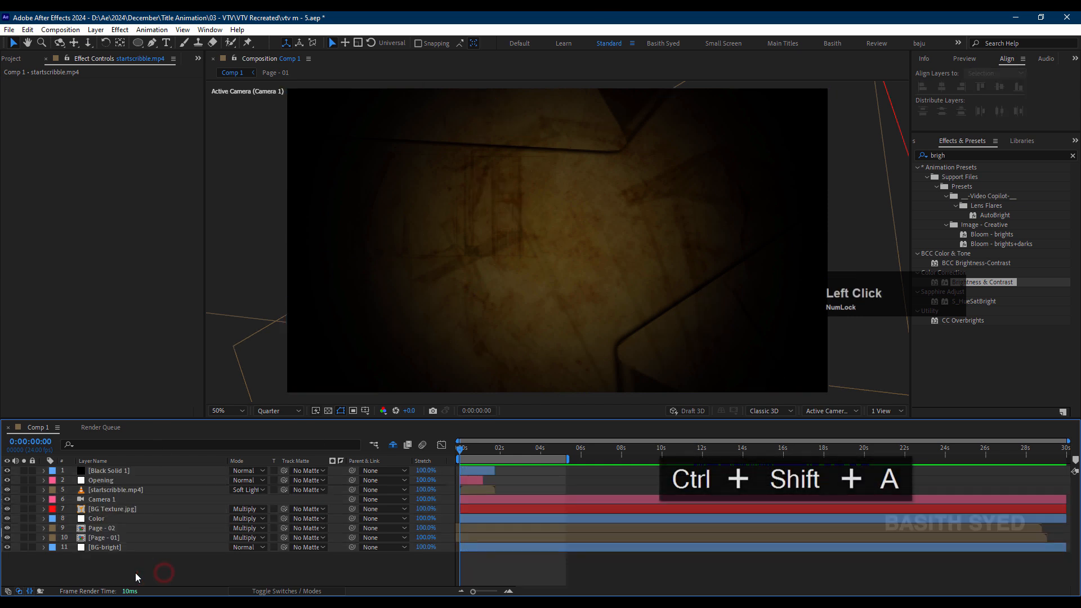
Create a new adjustment layer above the other layers and rename it Noise.
right_click(164, 577)
mouse_move(169, 435)
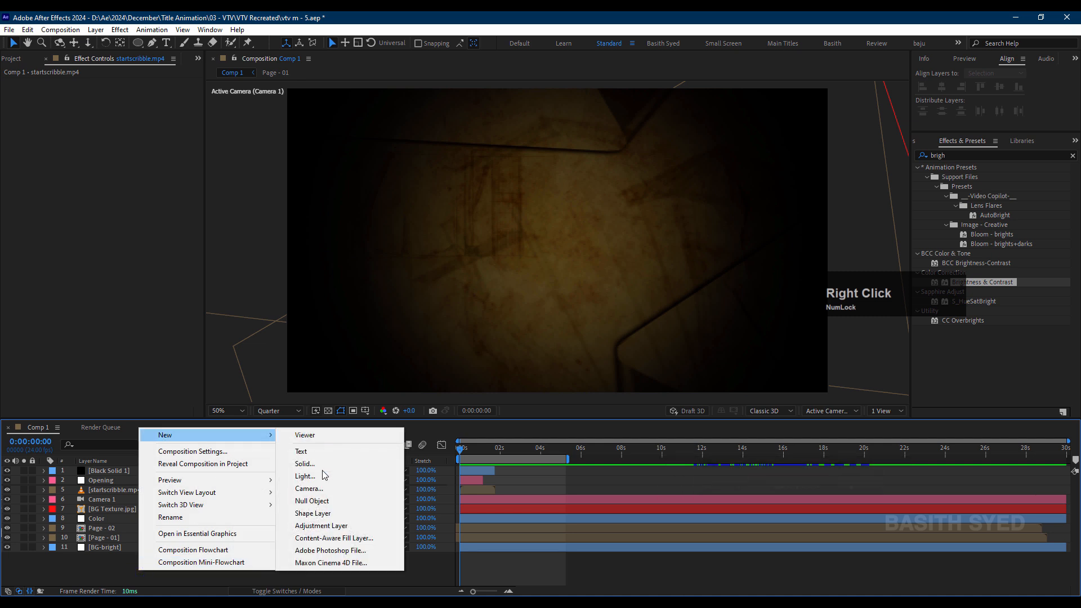
click(321, 526)
key(Return)
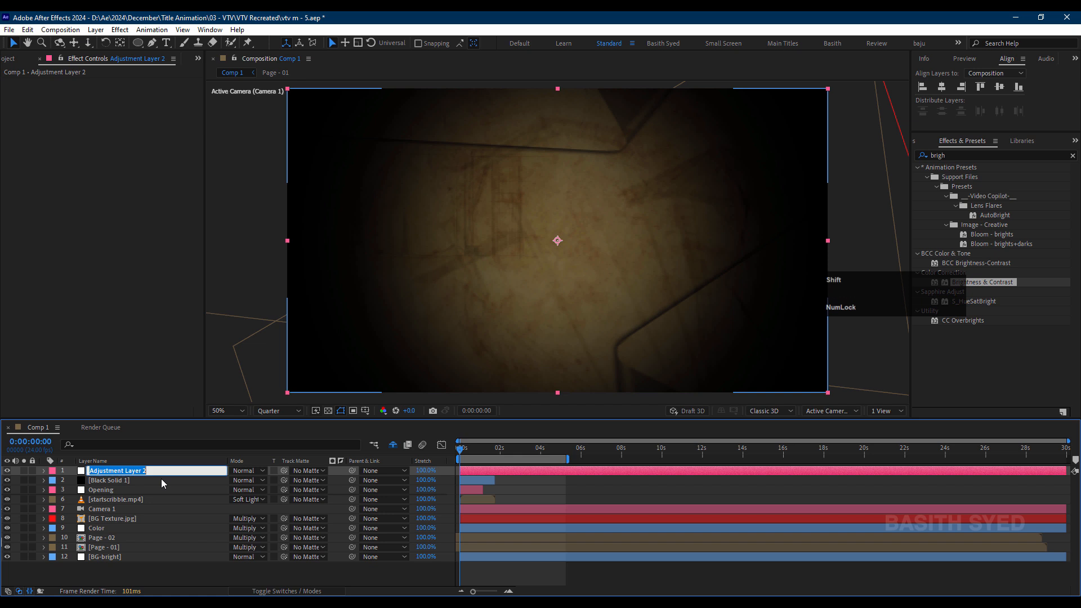
text(Noise)
key(Return)
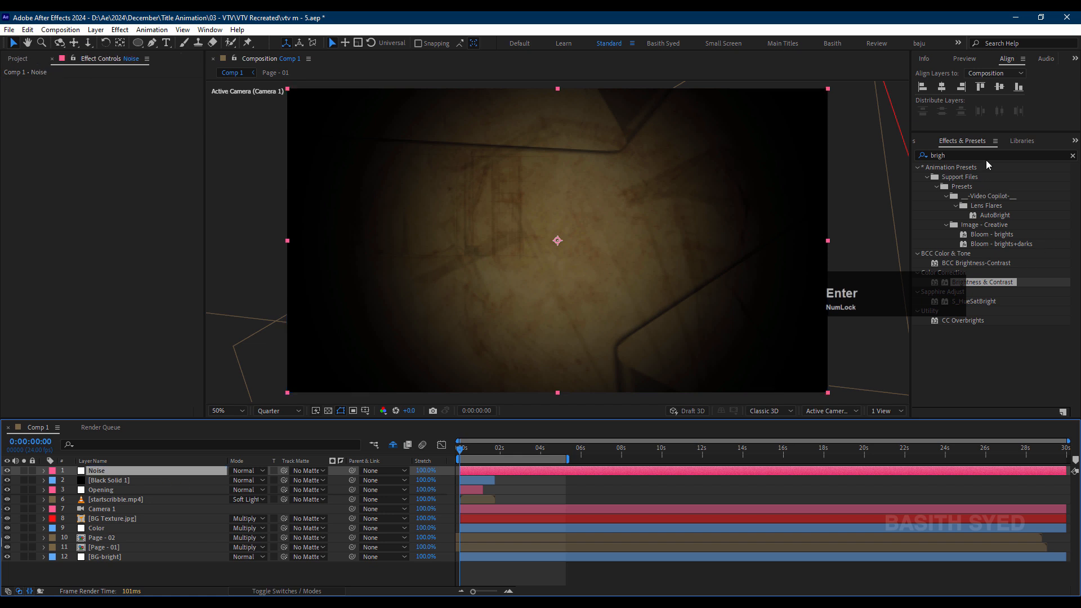
Apply the Noise effect to the Noise adjustment layer with Amount of Noise at 8.0%.
click(968, 154)
text(noise)
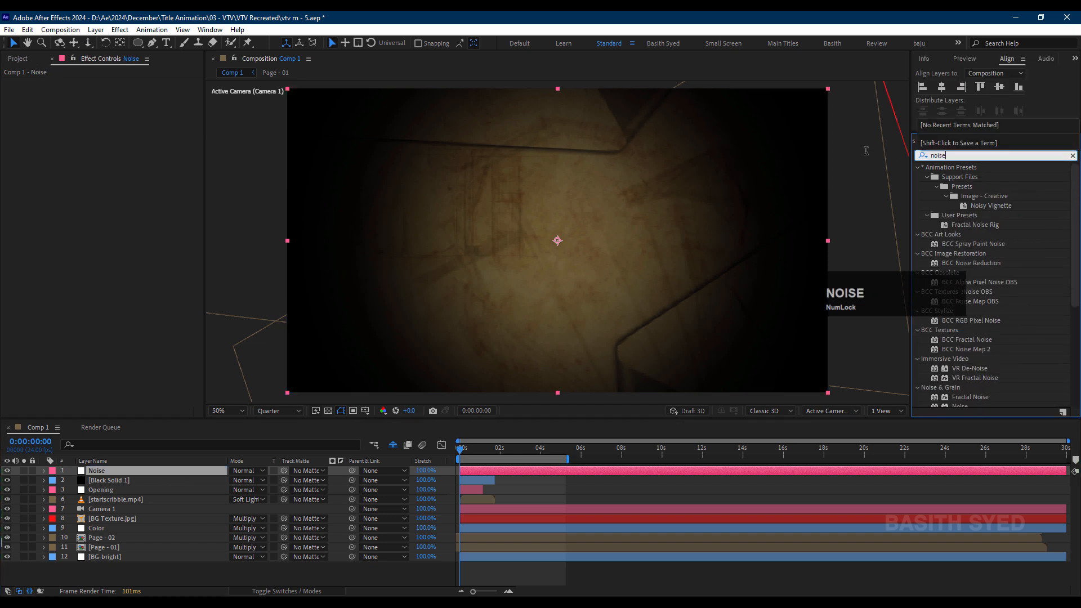
scroll(1016, 353, down, 2)
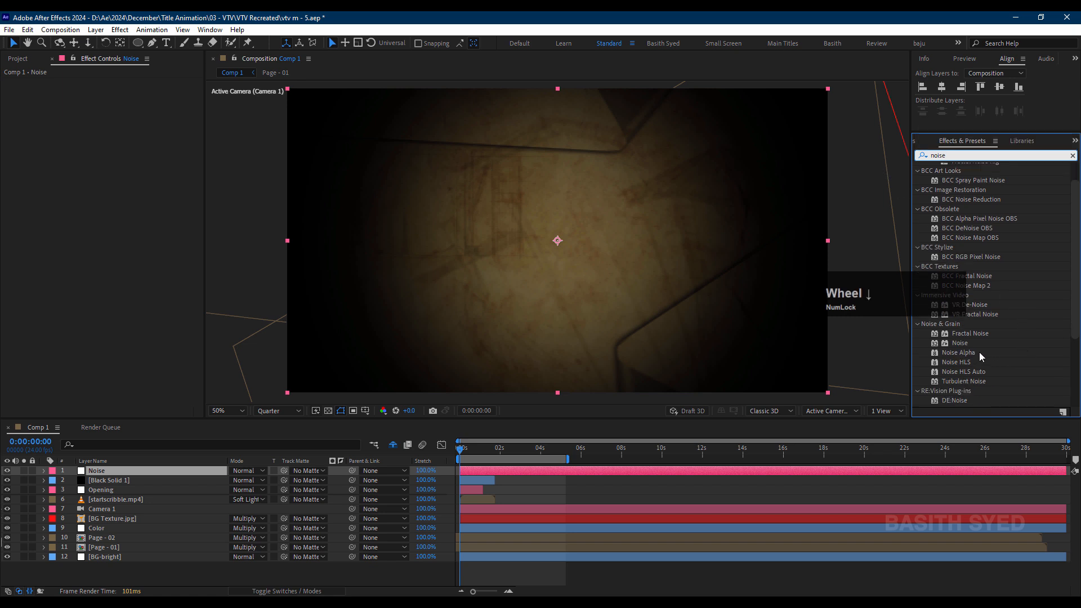
click(961, 343)
drag(961, 346, 136, 472)
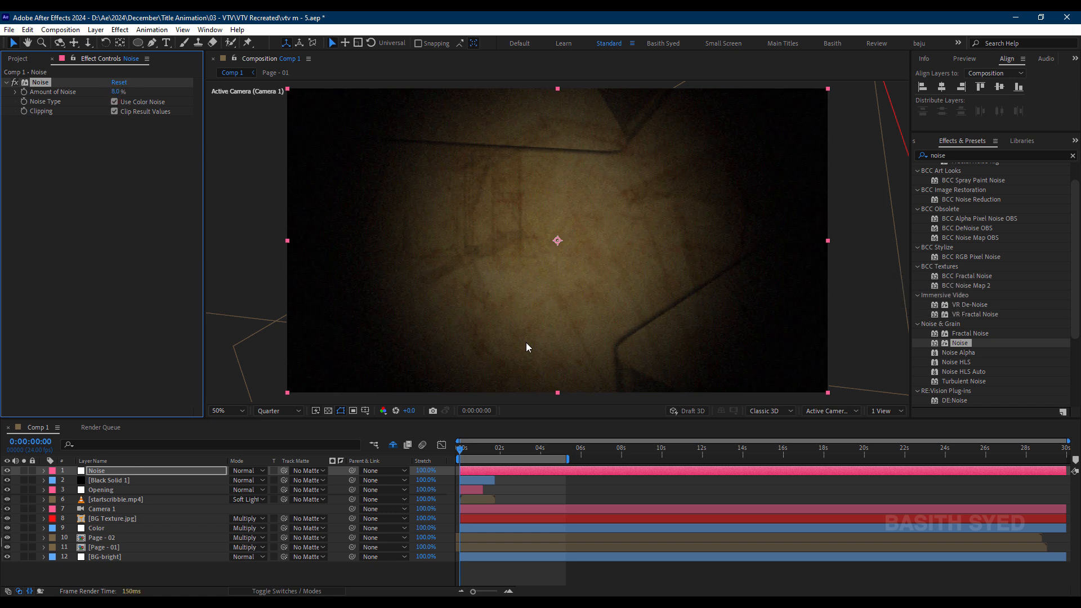
Preview the opening with the noise applied, and select the startscribble.mp4 layer.
click(567, 494)
key(space)
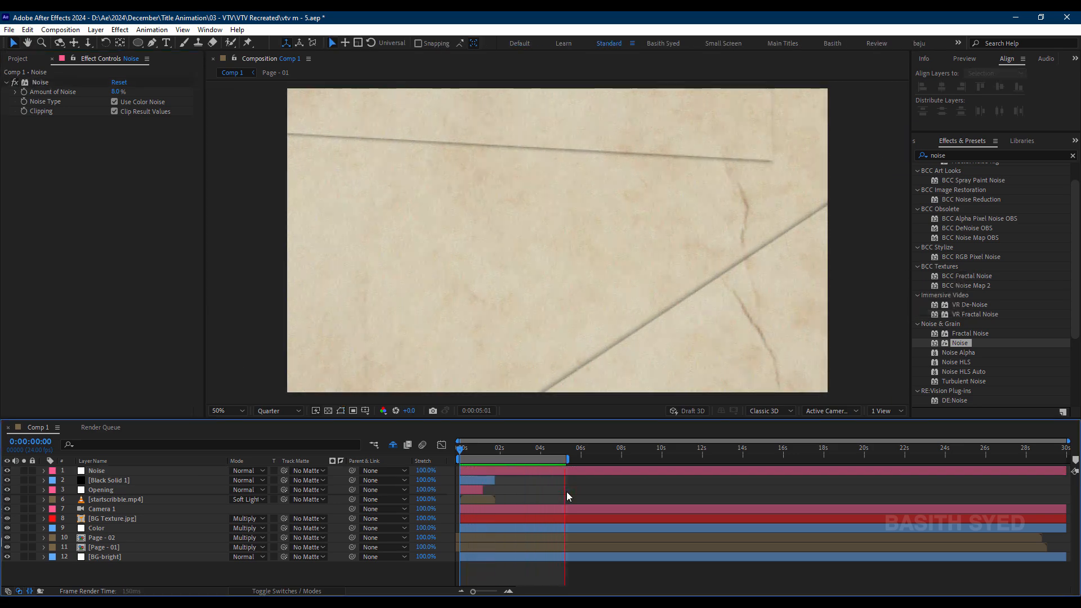
key(space)
click(107, 472)
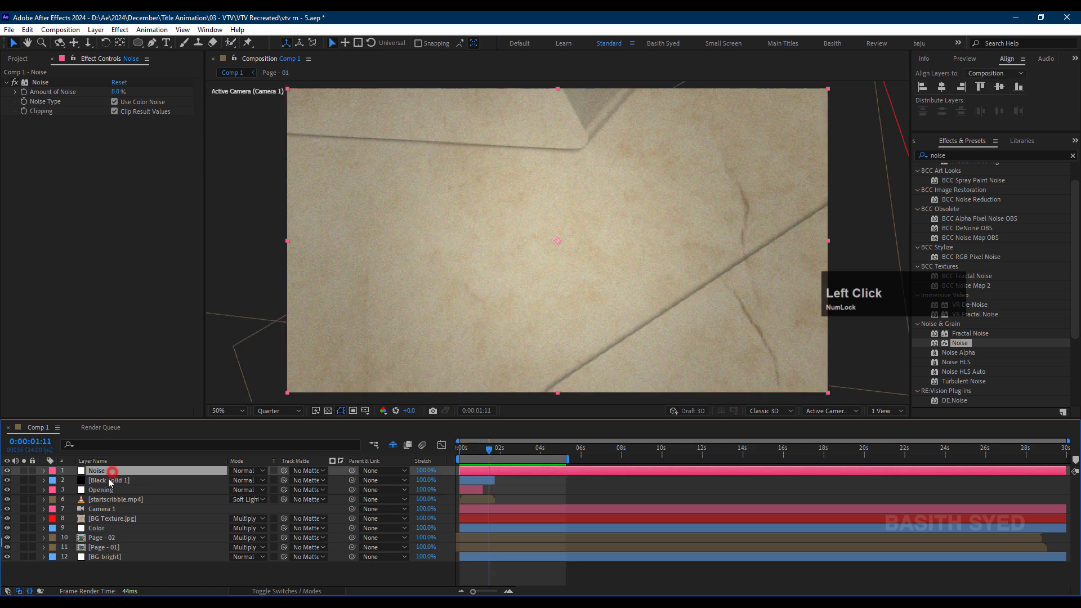
click(129, 500)
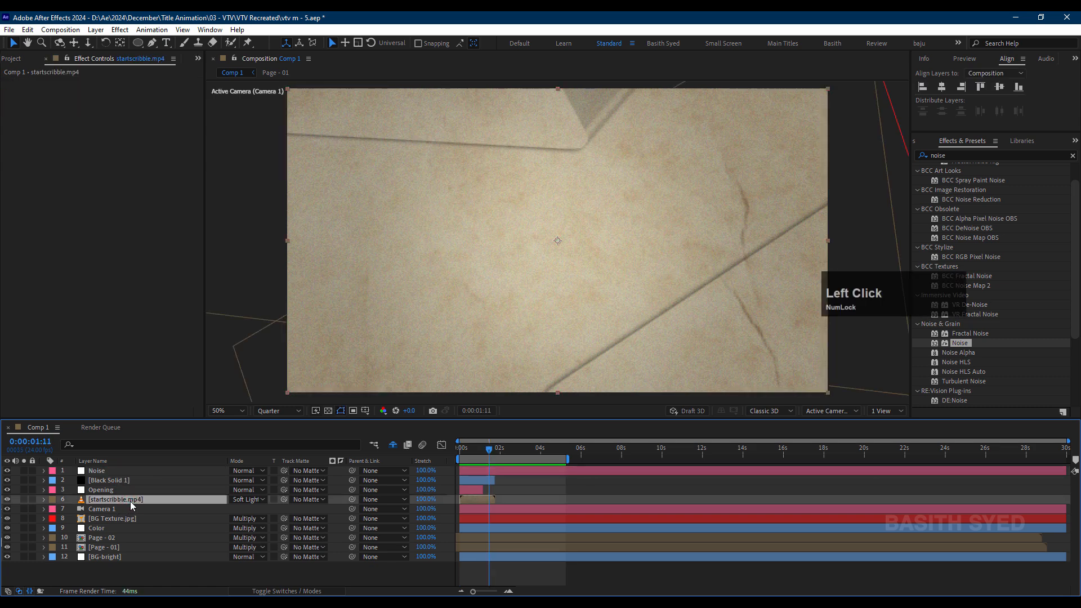
Create a black 1920 × 1080 solid named Vignette directly above the startscribble.mp4 layer.
right_click(15, 497)
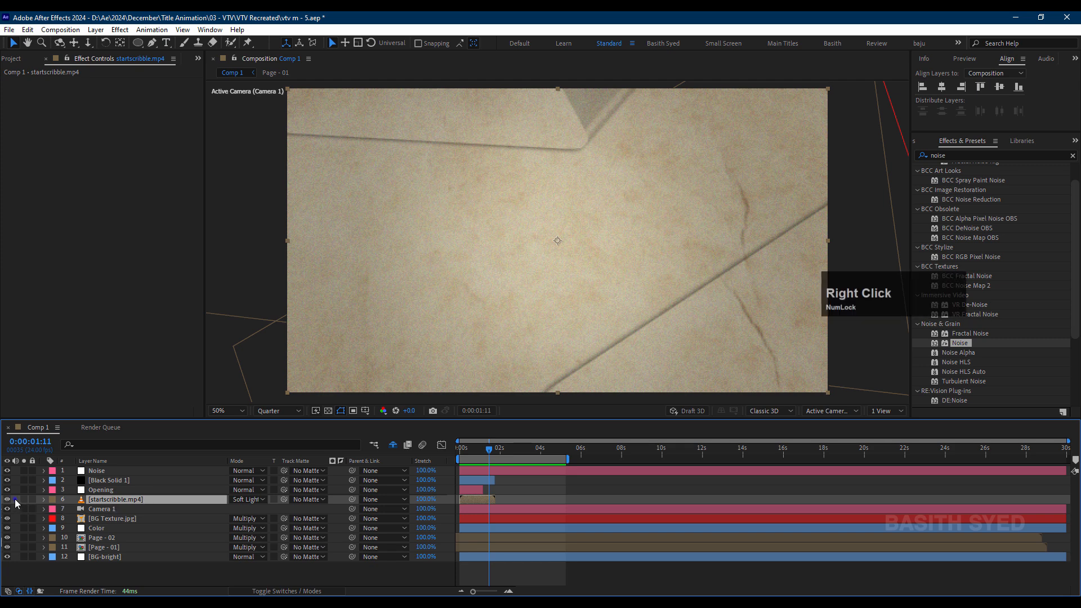
mouse_move(102, 366)
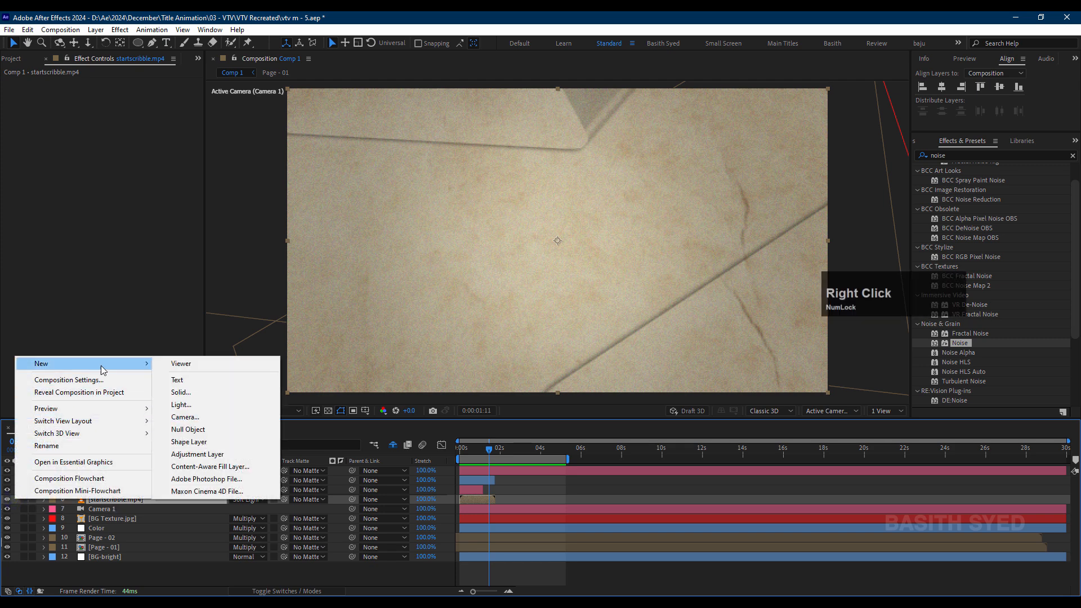
click(211, 394)
drag(505, 217, 648, 197)
text(Vignette)
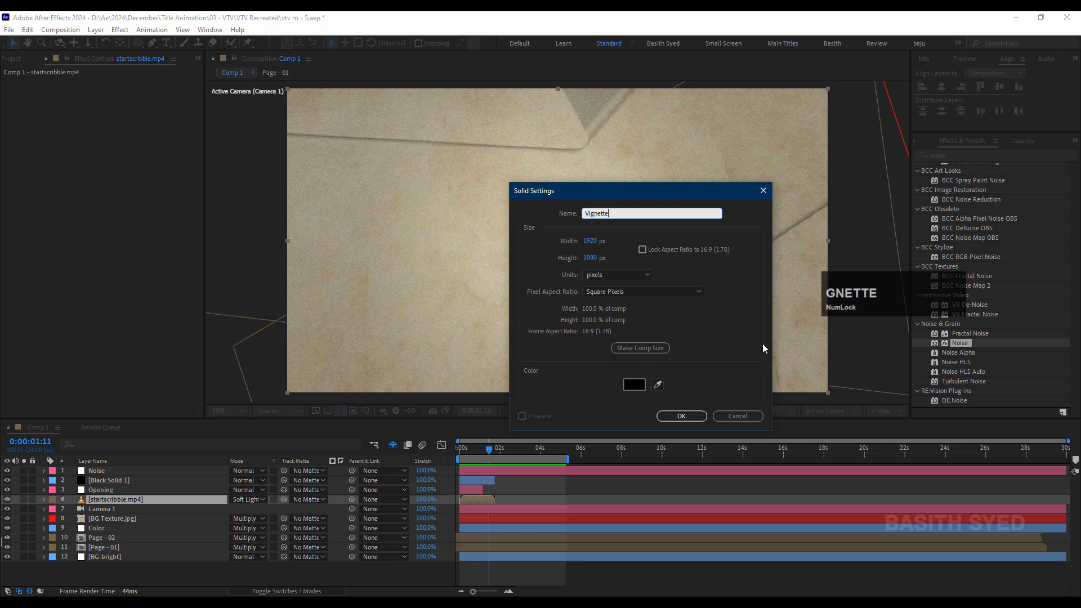
click(682, 416)
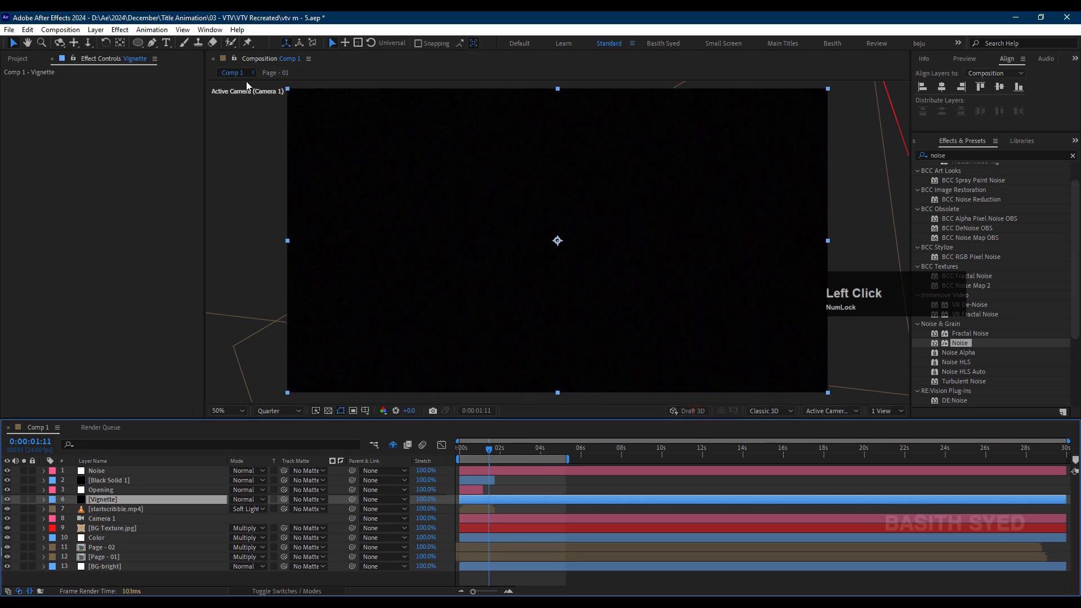
Draw a closed, irregular curved mask on the Vignette solid with the Pen tool, running just inside the frame edges.
click(152, 42)
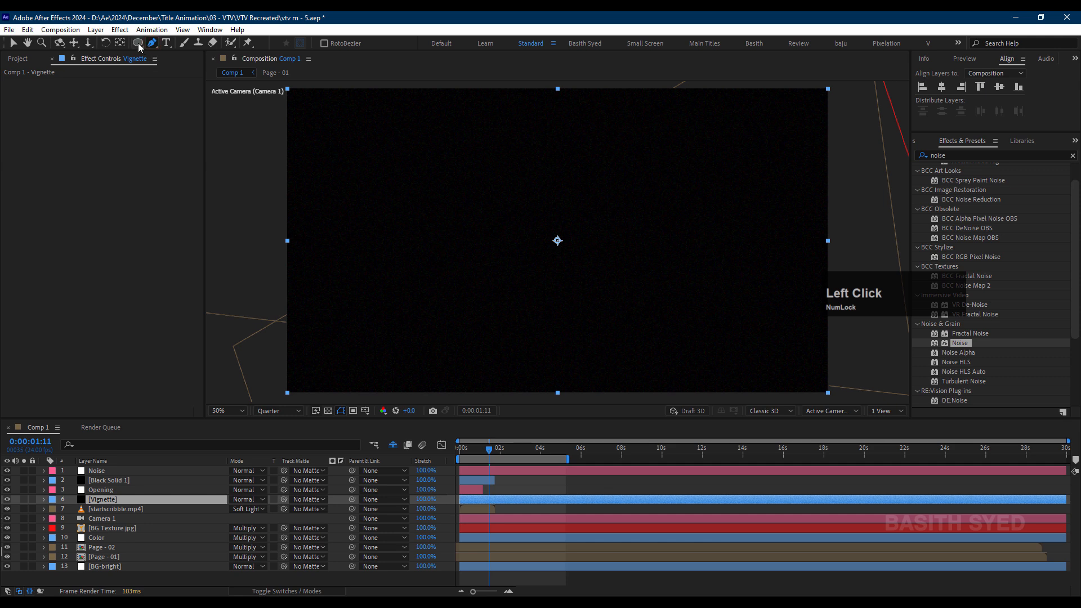
click(139, 44)
click(152, 45)
click(325, 232)
drag(386, 127, 429, 124)
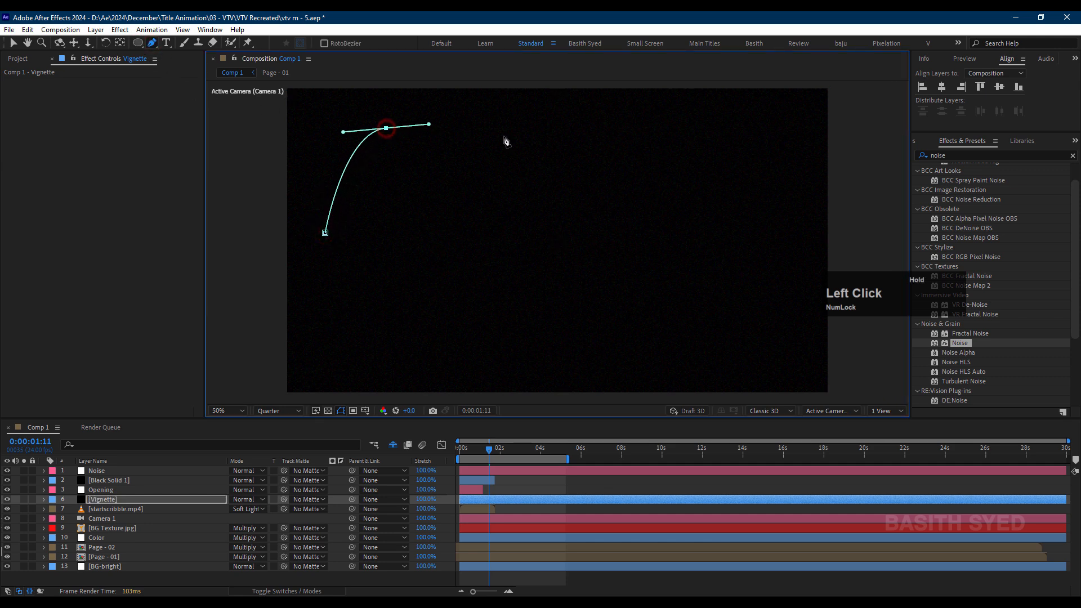
drag(565, 128, 595, 130)
drag(667, 119, 683, 117)
drag(797, 146, 805, 169)
drag(796, 237, 780, 342)
drag(759, 358, 656, 374)
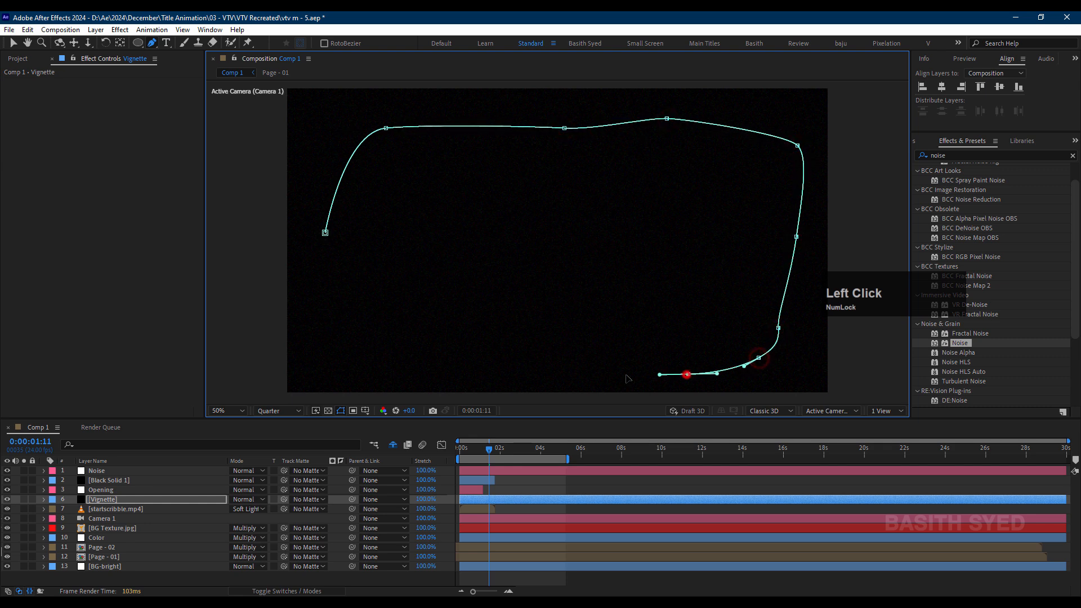
drag(536, 370, 505, 370)
drag(404, 355, 365, 353)
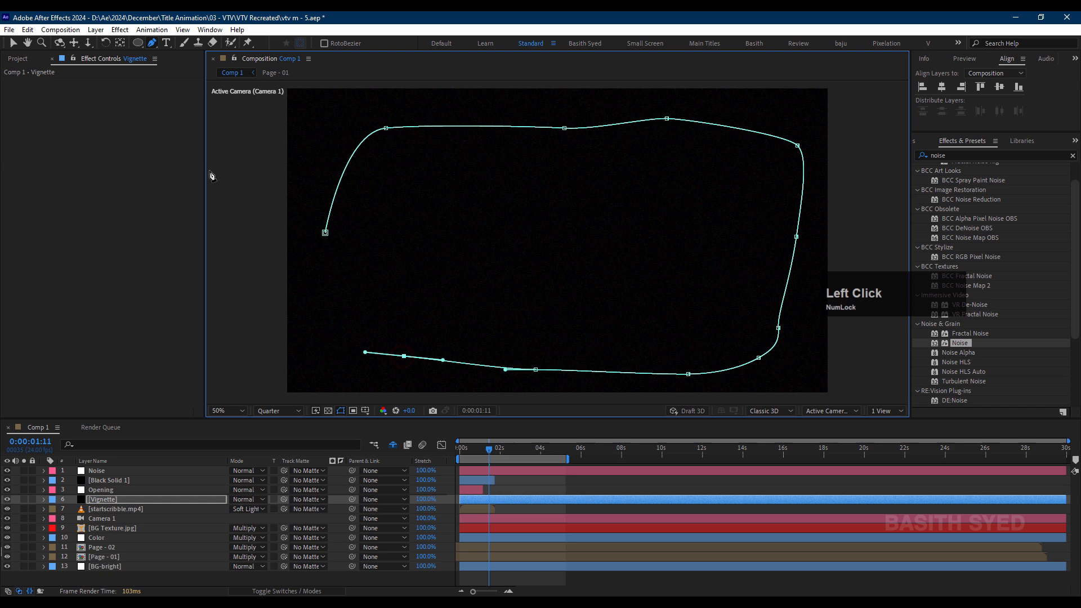
click(137, 43)
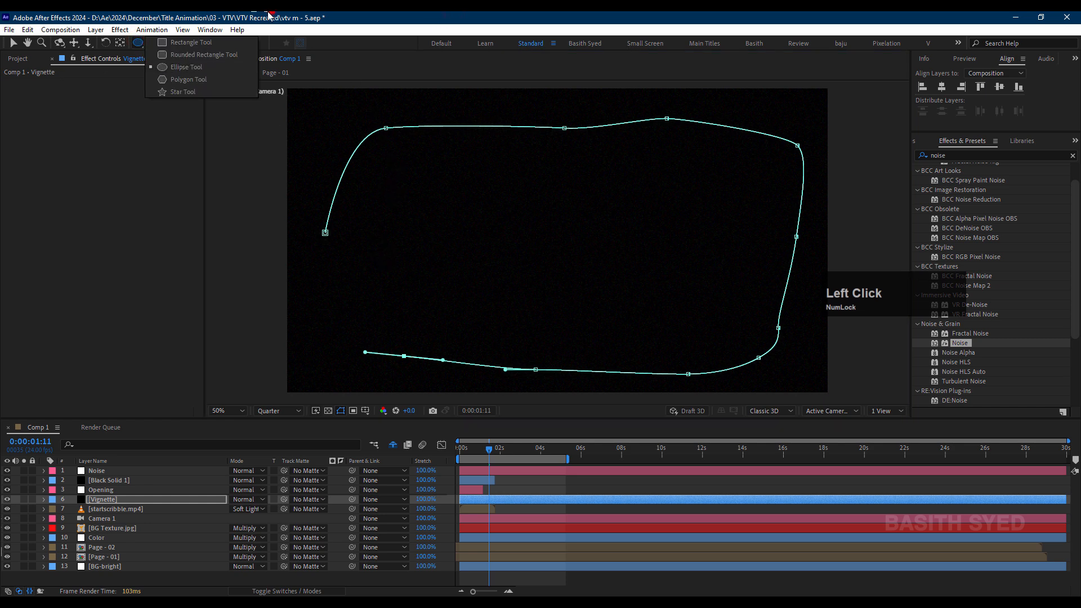
click(150, 43)
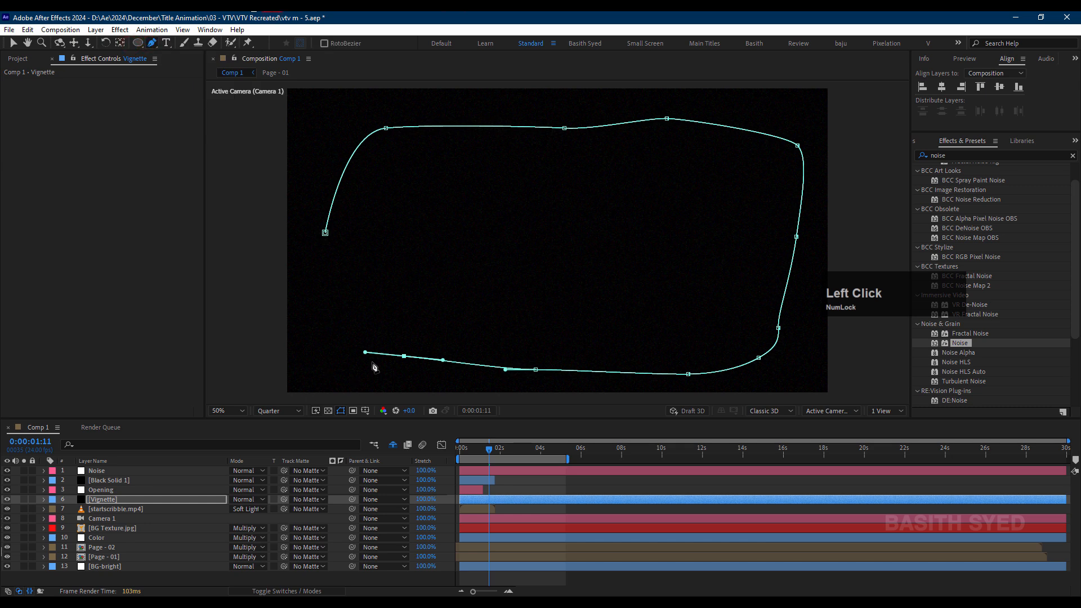
click(404, 356)
drag(312, 316, 304, 289)
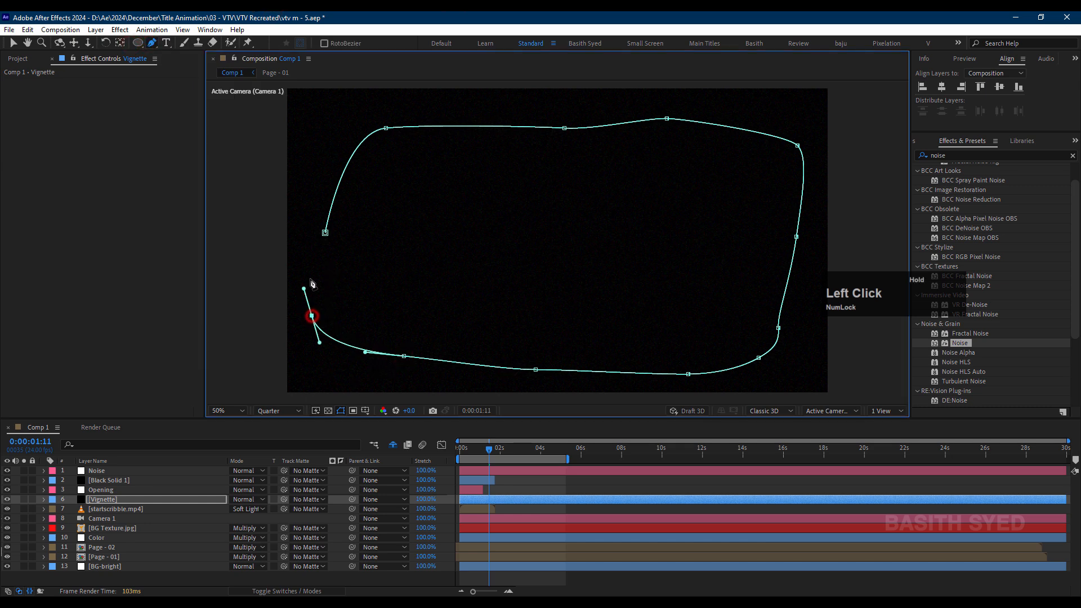
drag(351, 261, 334, 218)
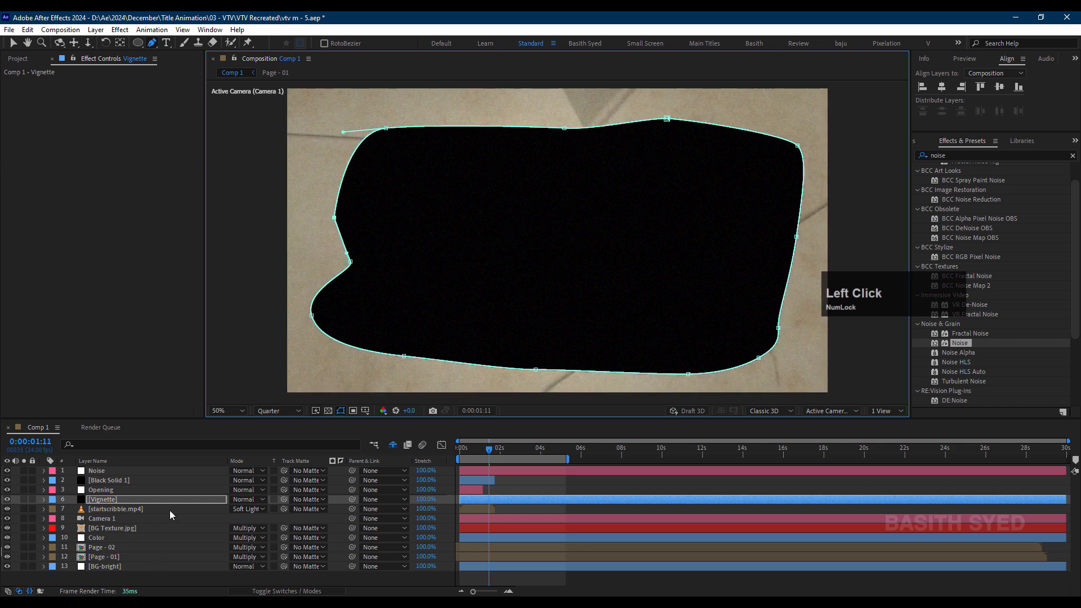
Set the Vignette mask's mode to Subtract and its Mask Feather to 250 pixels.
key(m)
click(246, 509)
click(248, 447)
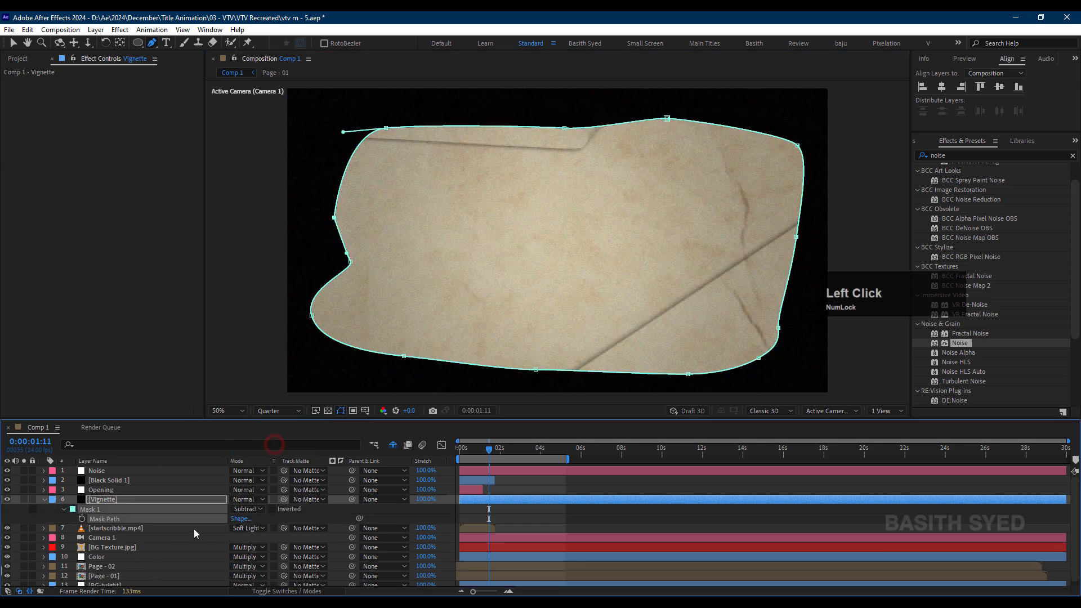
key(f)
click(259, 517)
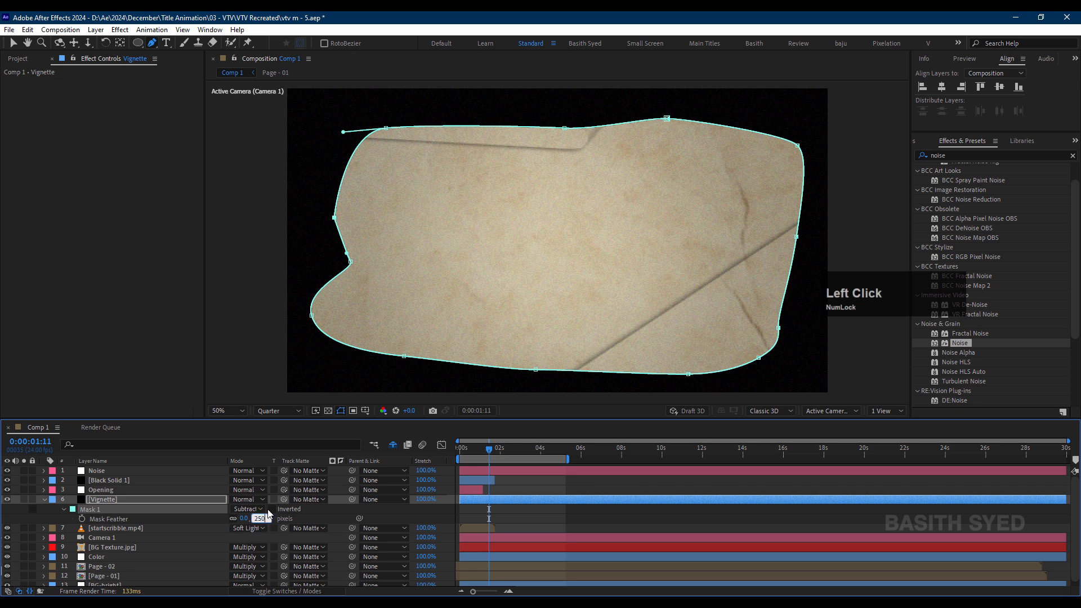
key(Return)
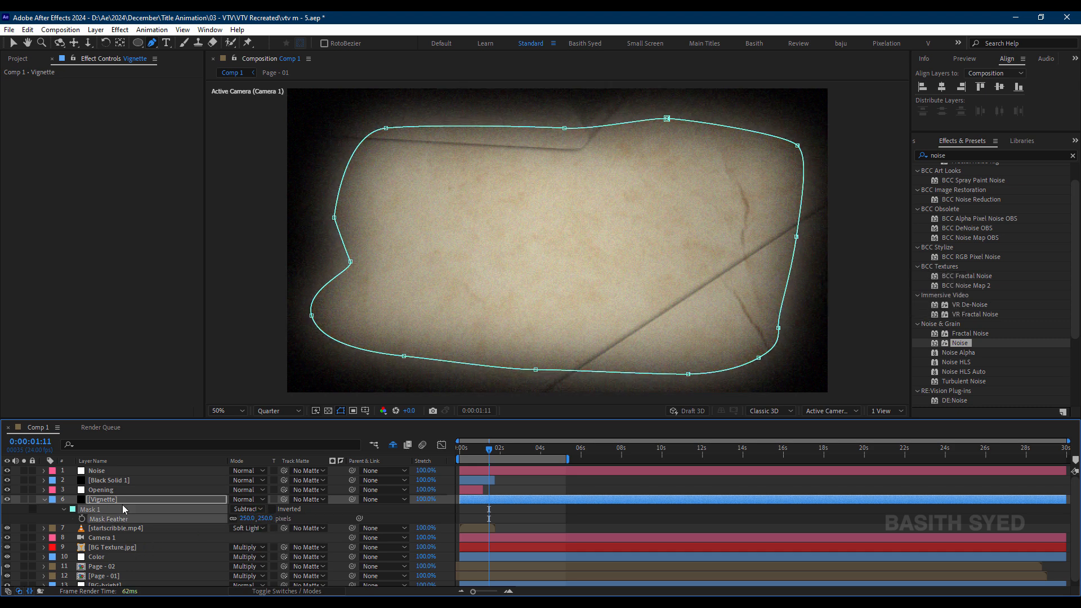
Find the Fill effect and apply it to the Vignette layer.
click(112, 501)
click(957, 156)
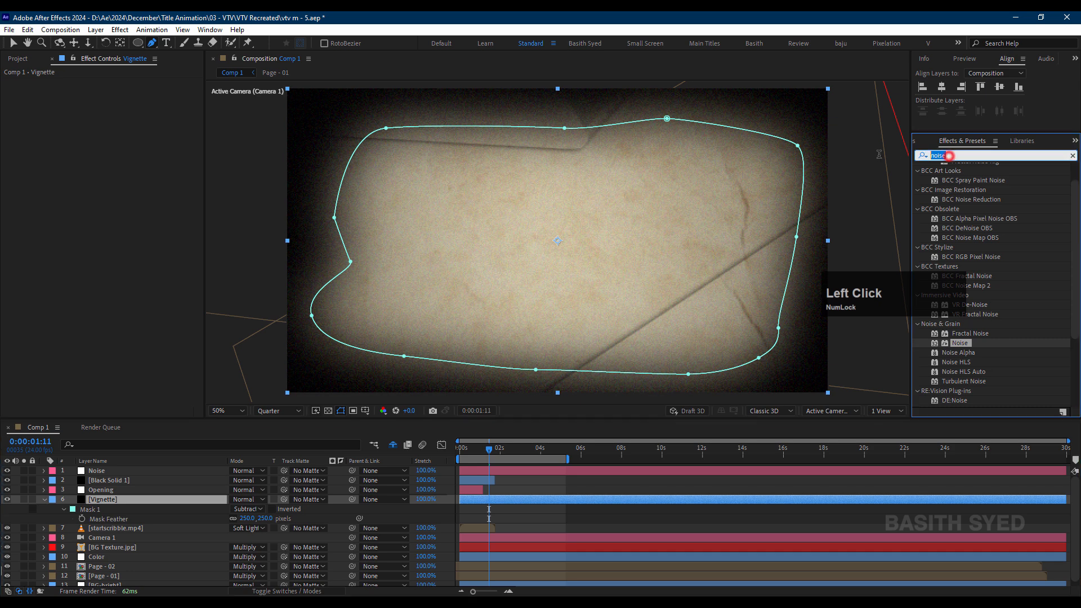
text(fill)
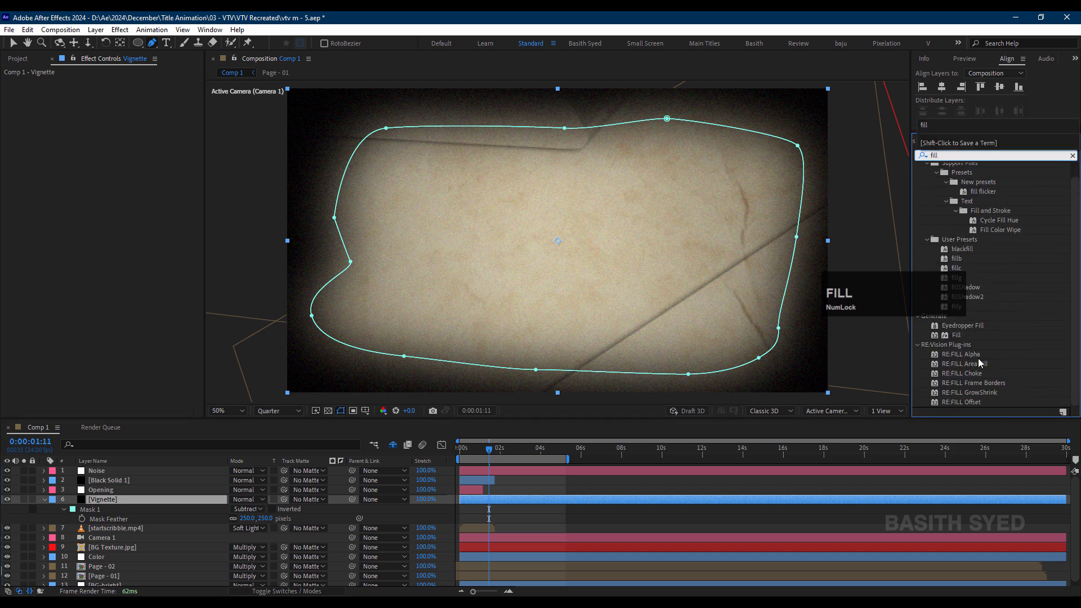
drag(961, 337, 150, 501)
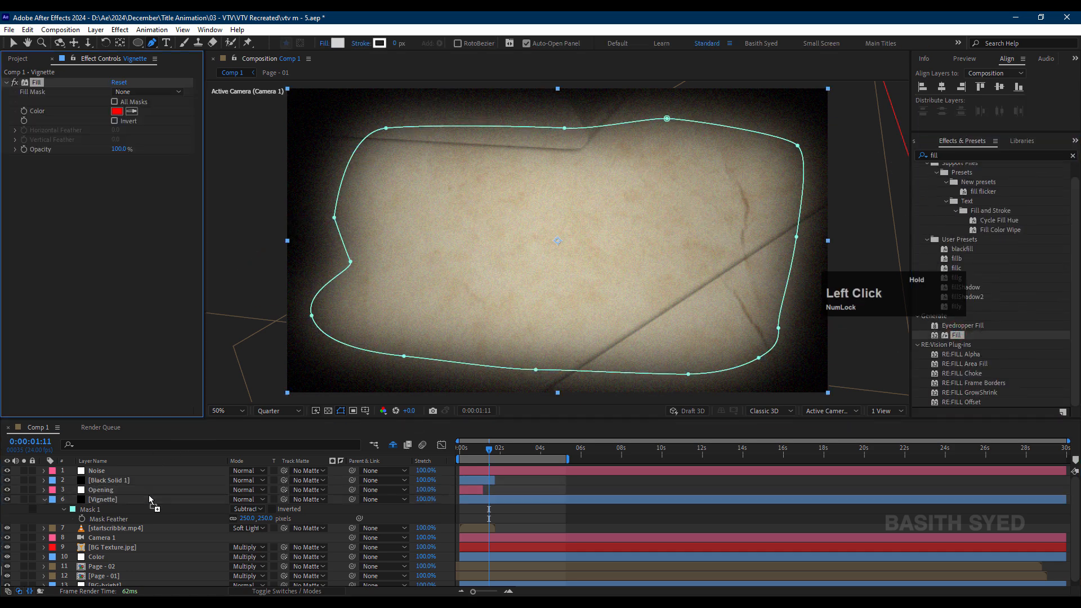
click(108, 194)
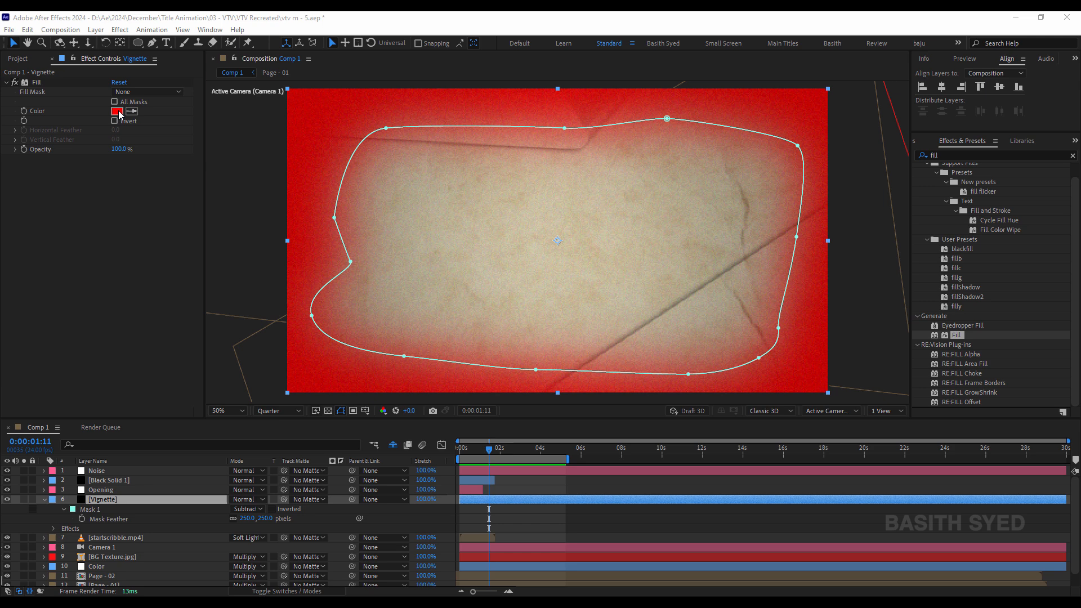
Set the Vignette layer's Fill color to dark red, about 712B2B.
click(119, 114)
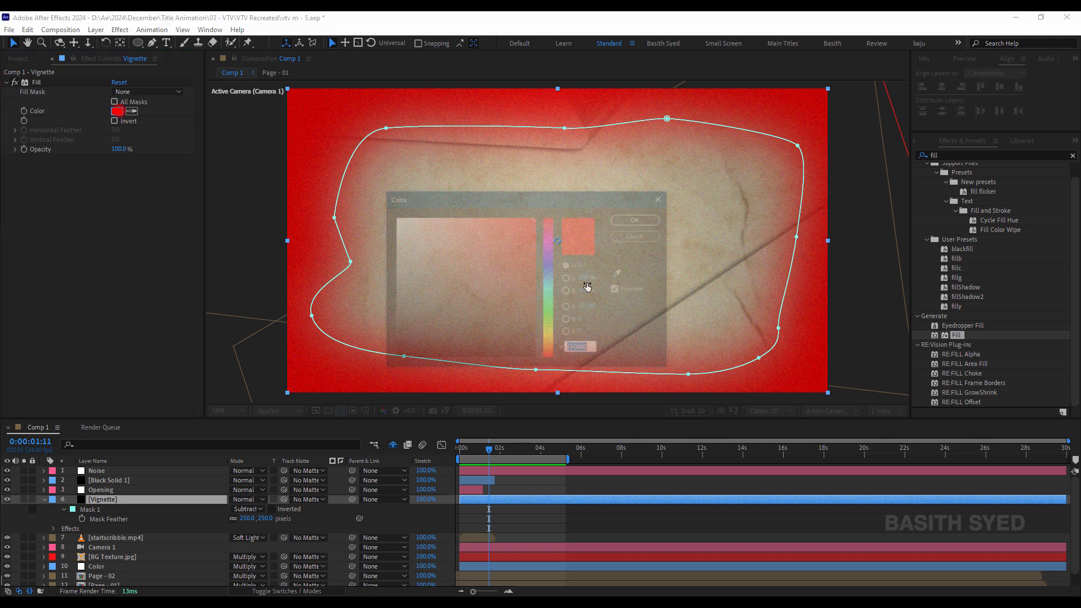
click(549, 358)
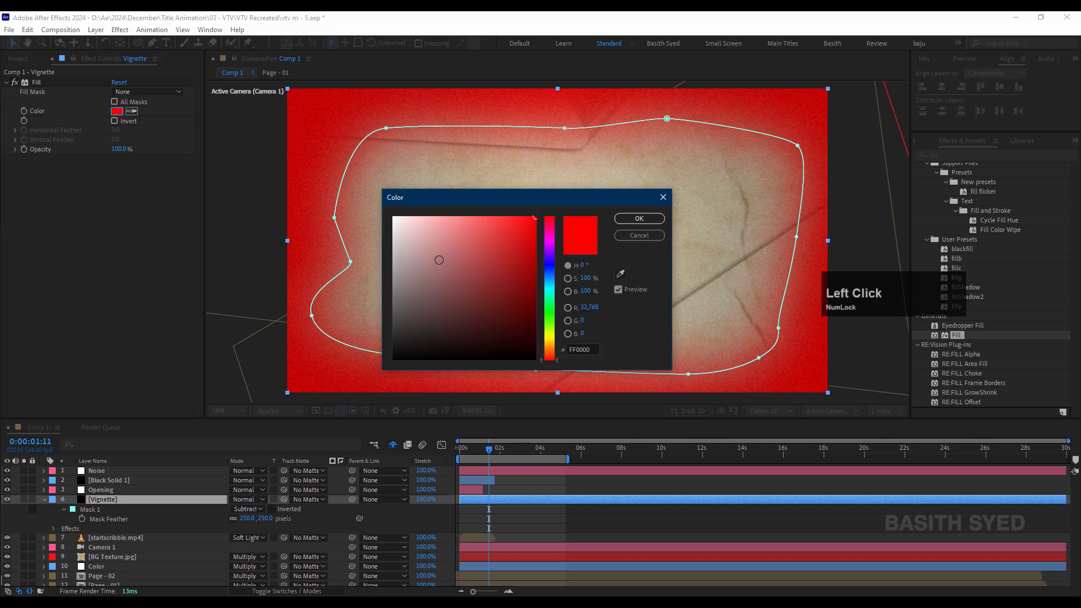
drag(452, 226, 477, 283)
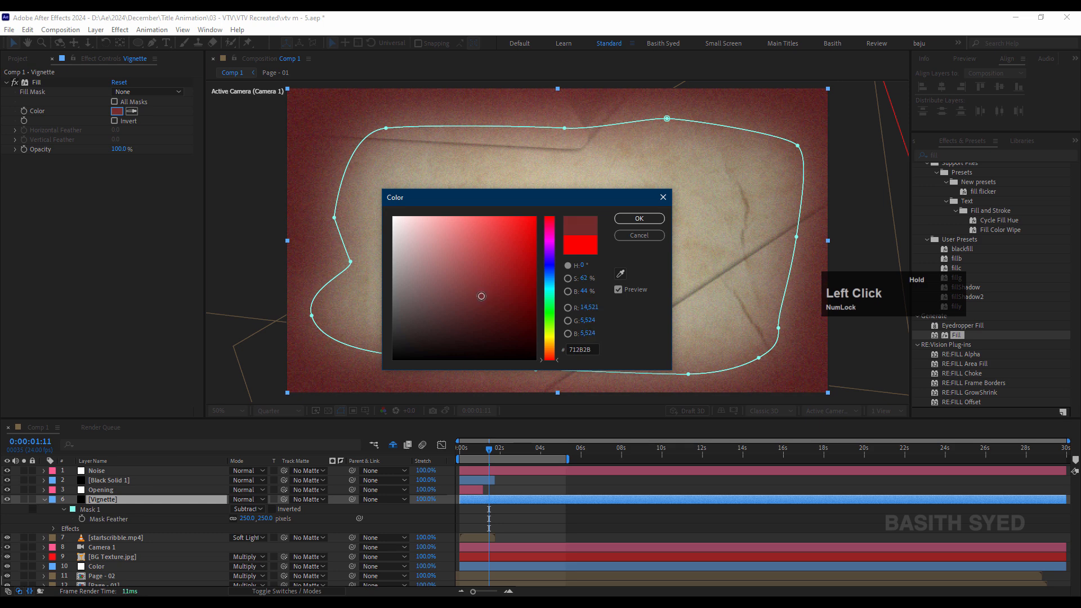
click(639, 218)
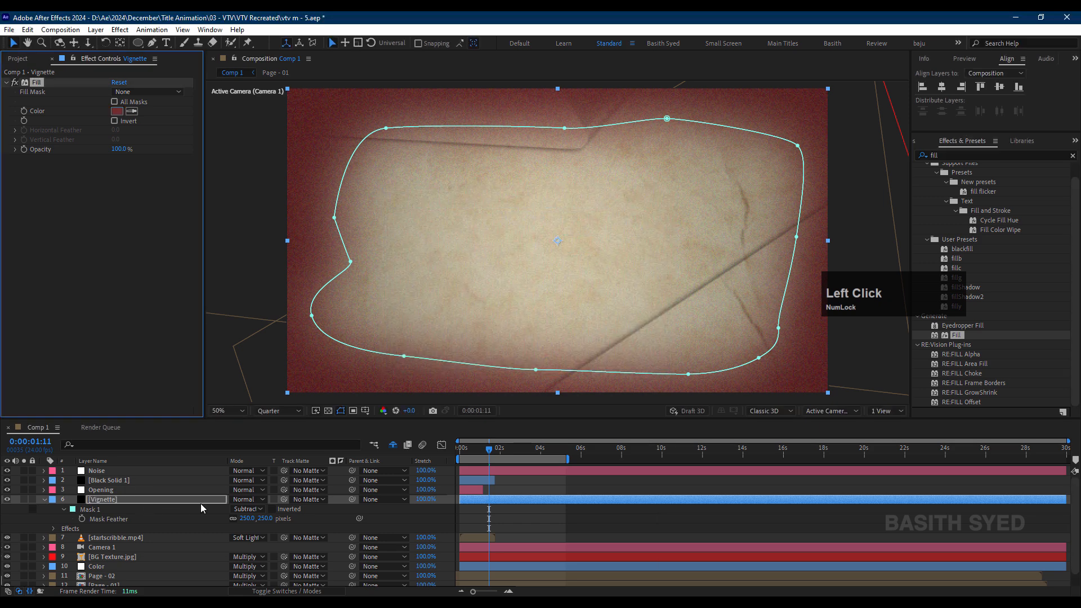
Set the Vignette layer's blending mode to Overlay and preview the animation.
click(244, 500)
click(248, 280)
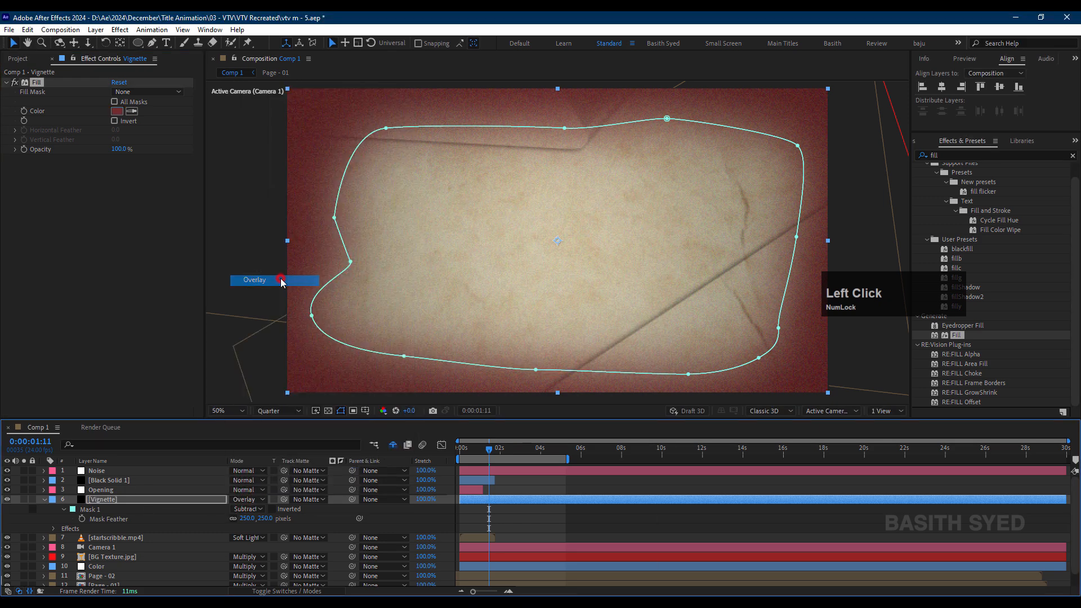
click(508, 493)
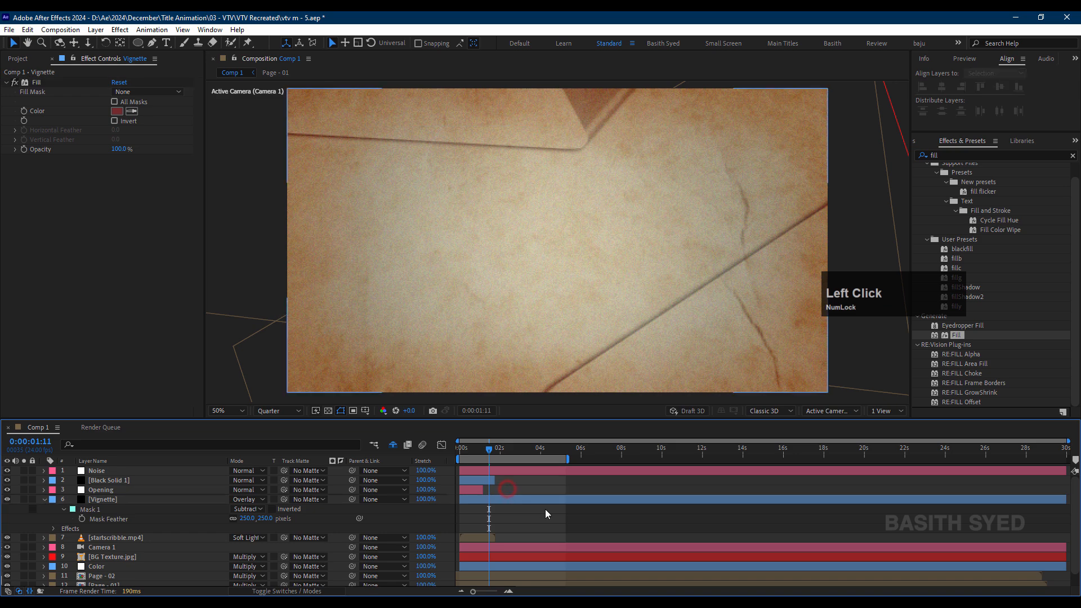
key(space)
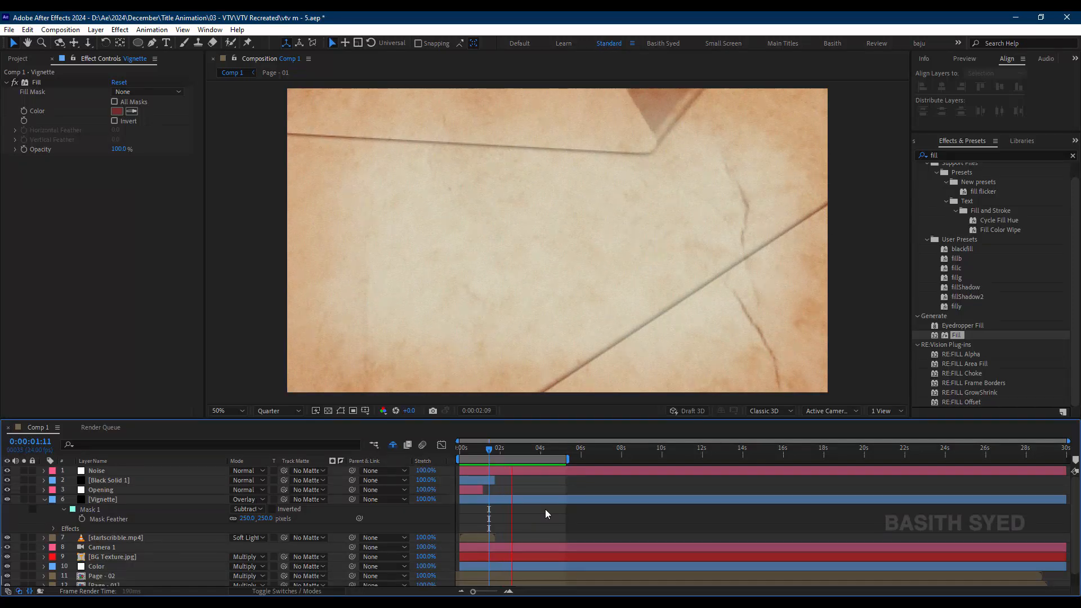
key(space)
Collapse the properties of all layers, deselect everything, and save the project.
key(ctrl+s)
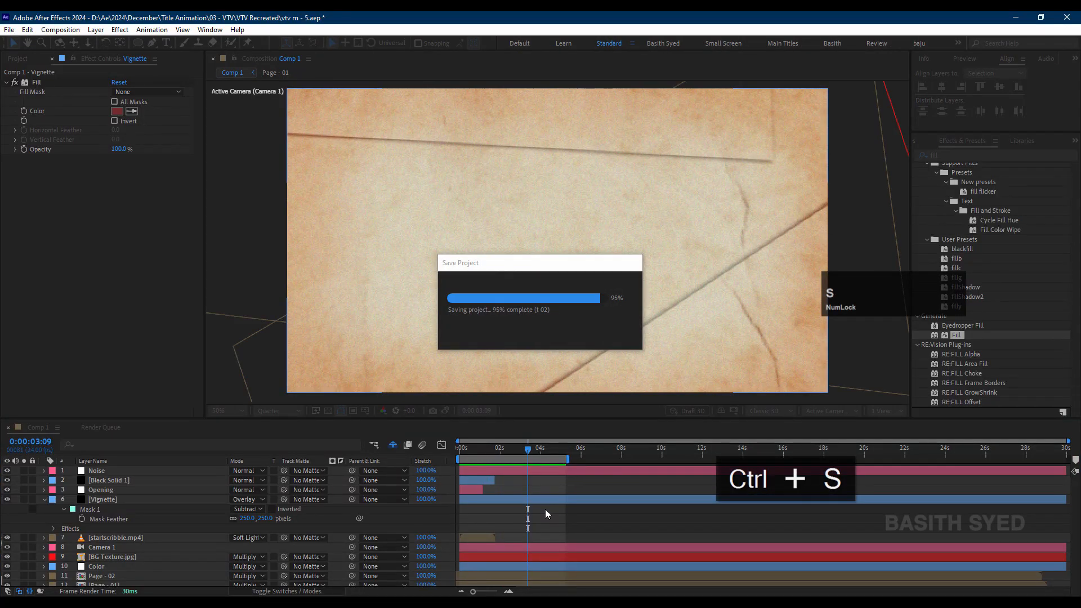
key(ctrl+a)
click(44, 499)
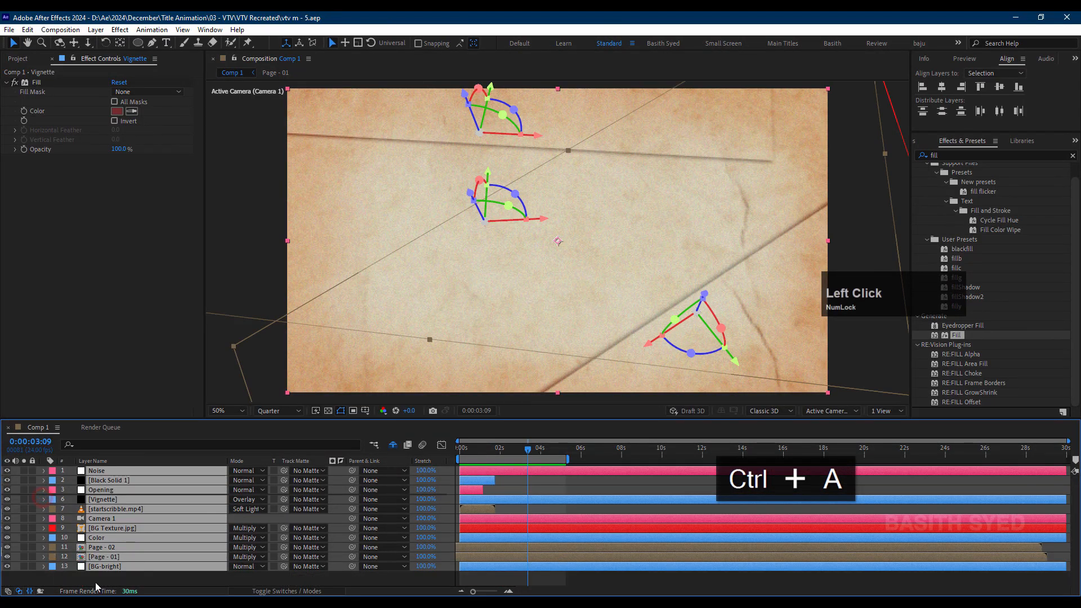
click(108, 583)
key(ctrl+s)
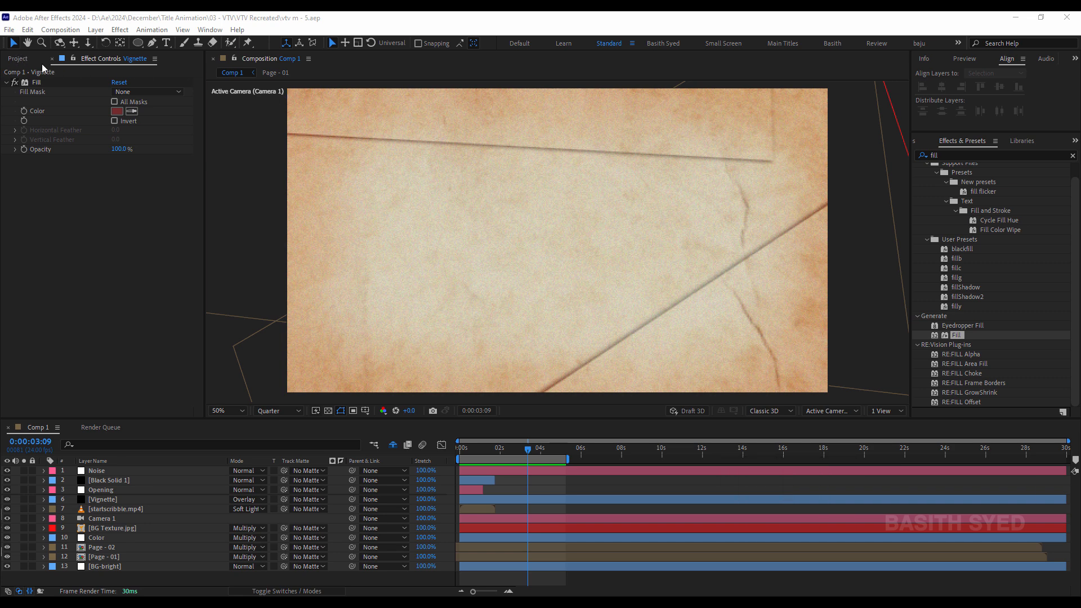
Add midscribble.mp4 from the scribble footage folder to Comp 1, between the Vignette and startscribble.mp4 layers.
click(26, 58)
click(16, 257)
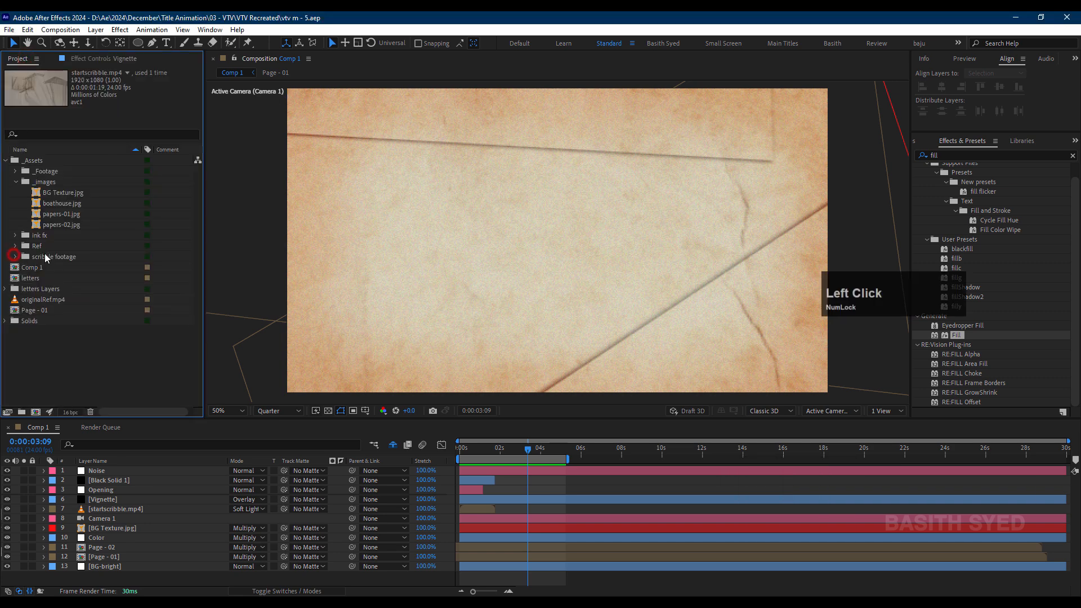
click(47, 257)
click(16, 256)
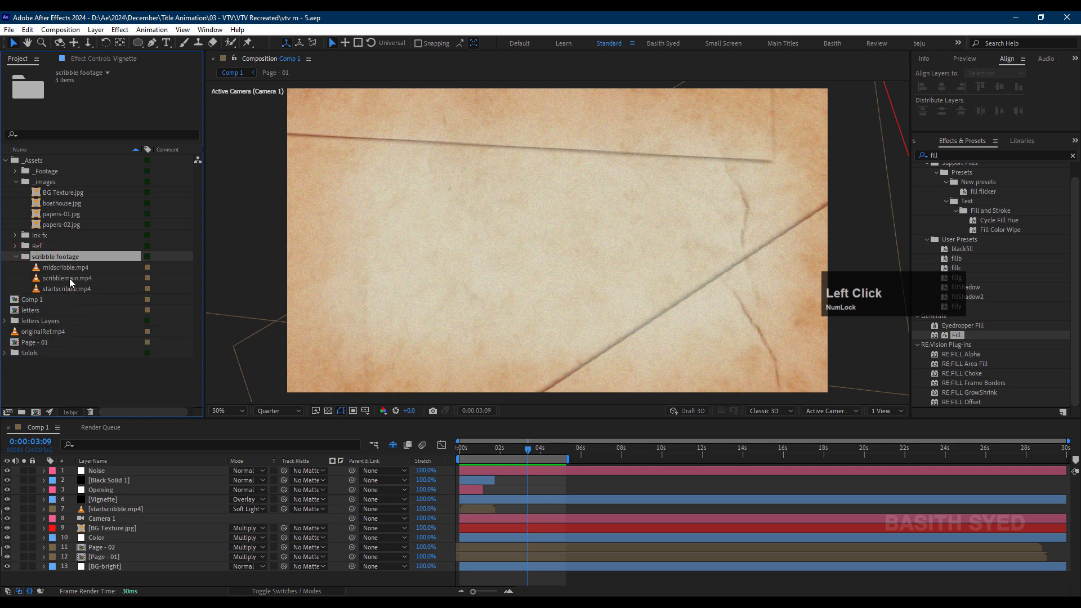
click(73, 269)
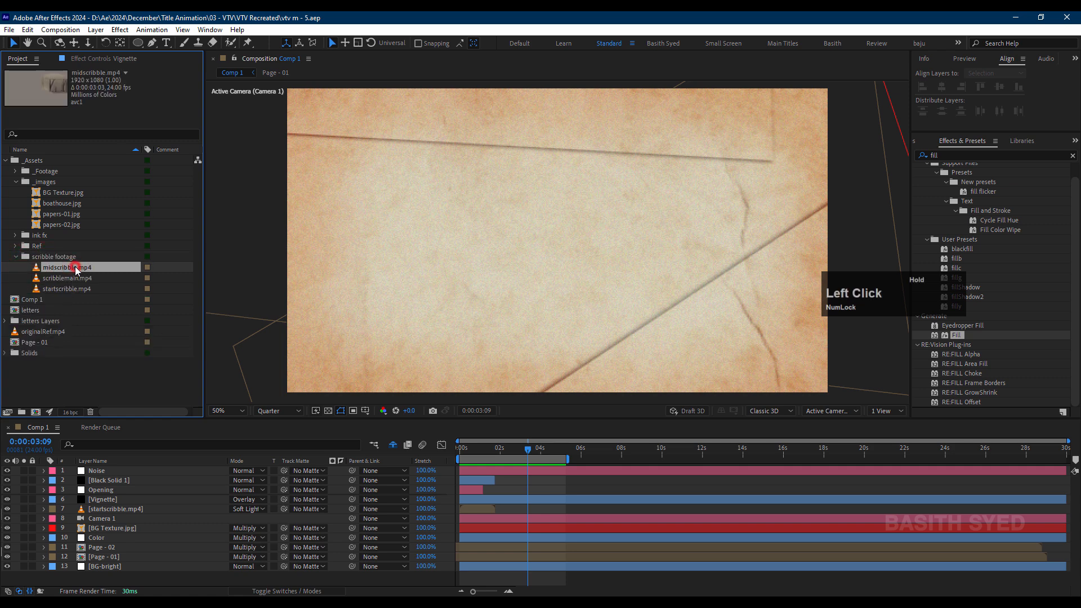
drag(78, 271, 333, 509)
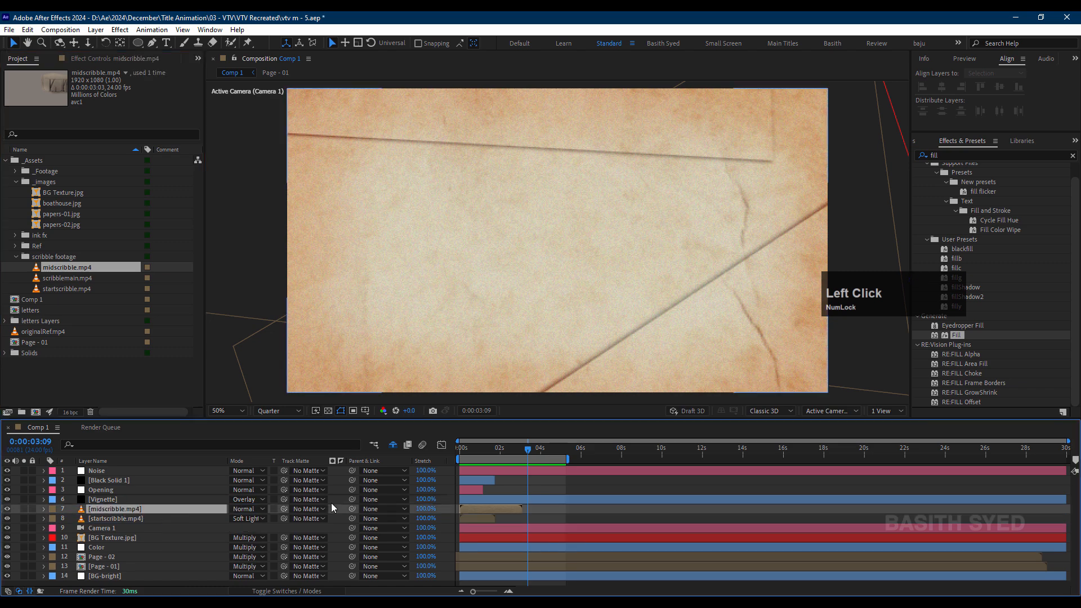
Move the midscribble.mp4 layer to start at about 2.5 s and set its blending mode to Soft Light.
drag(489, 508, 538, 509)
click(253, 510)
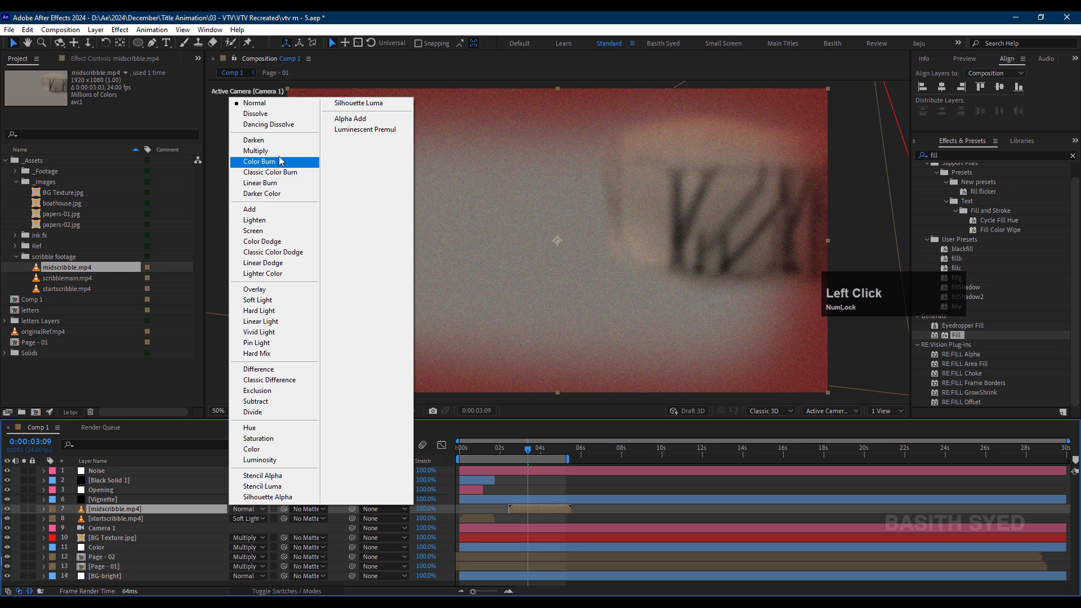
click(270, 301)
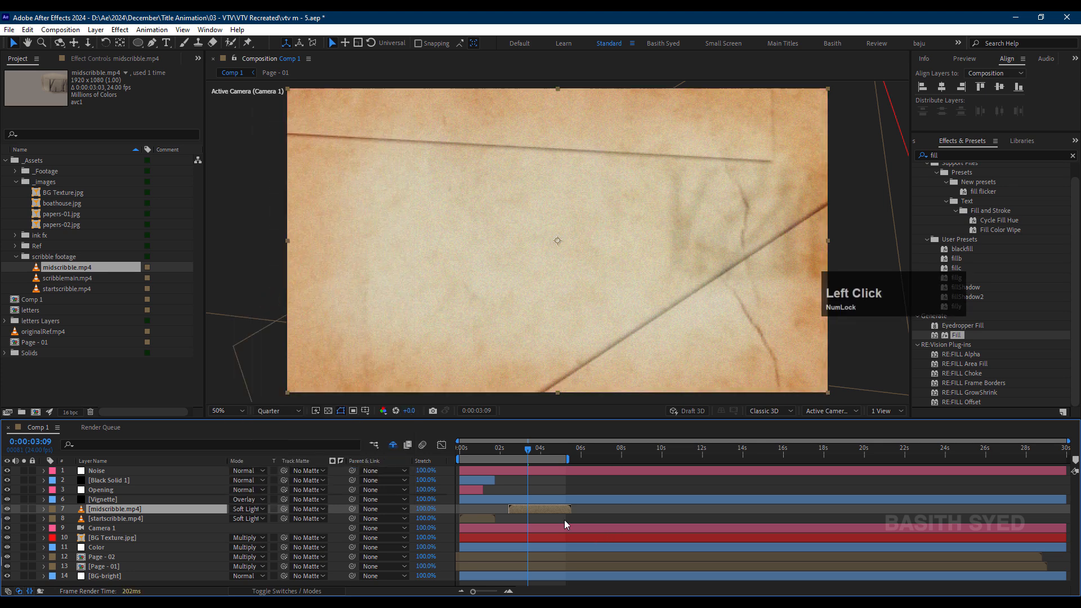
Shift the midscribble.mp4 layer to start at about 3.3 s after checking the frame at 5 s.
drag(507, 449, 560, 449)
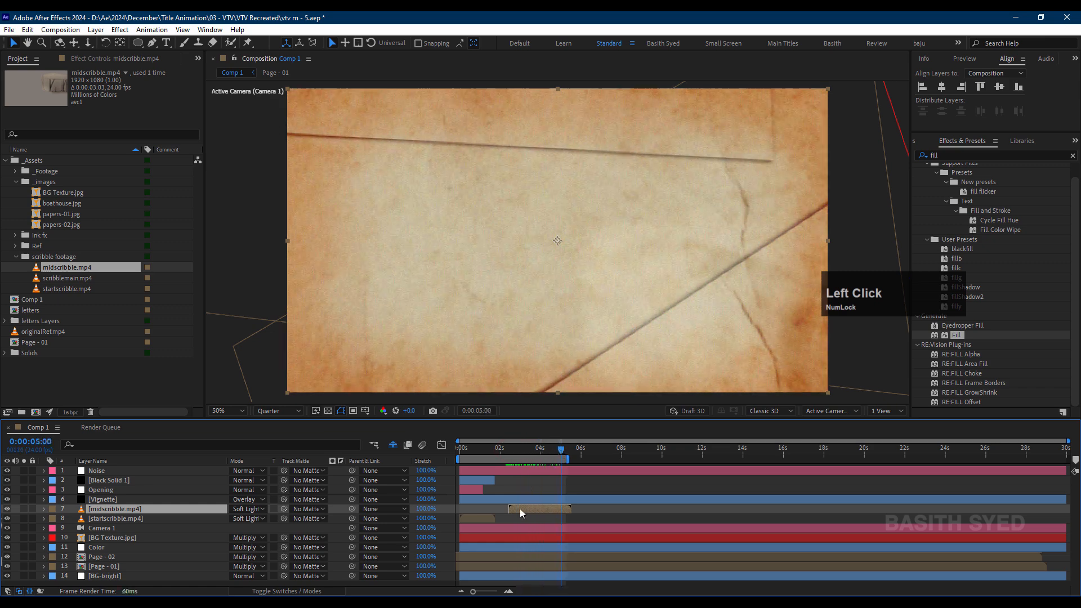
drag(535, 507, 546, 506)
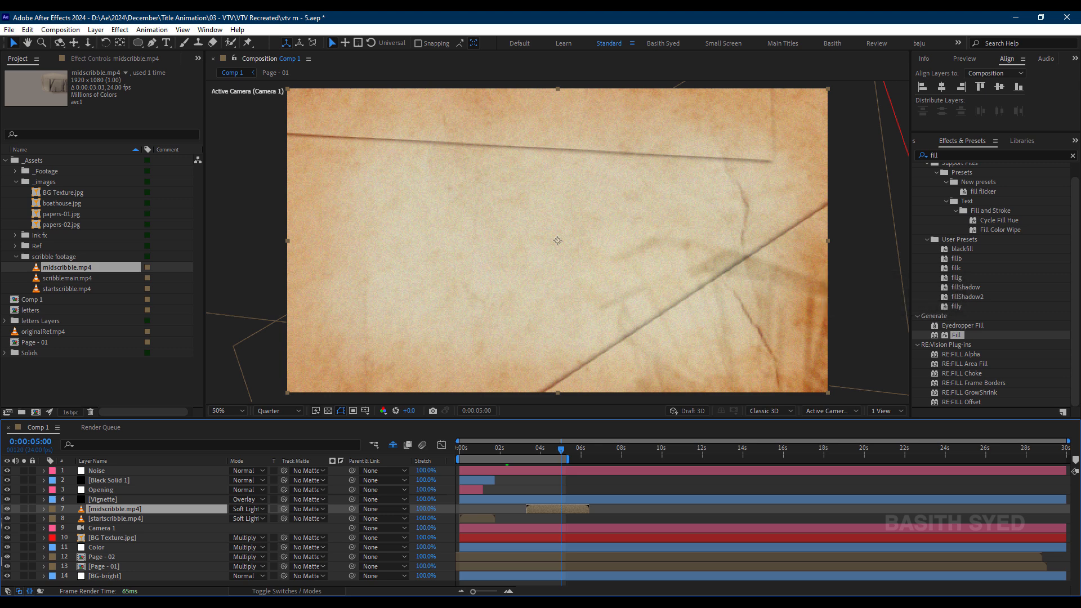
Add scribblemain.mp4 to Comp 1 in Soft Light mode above midscribble.mp4, and move the Vignette layer below Camera 1.
mouse_move(62, 279)
mouse_down()
mouse_move(148, 511)
mouse_move(125, 510)
mouse_move(136, 541)
mouse_up()
click(122, 500)
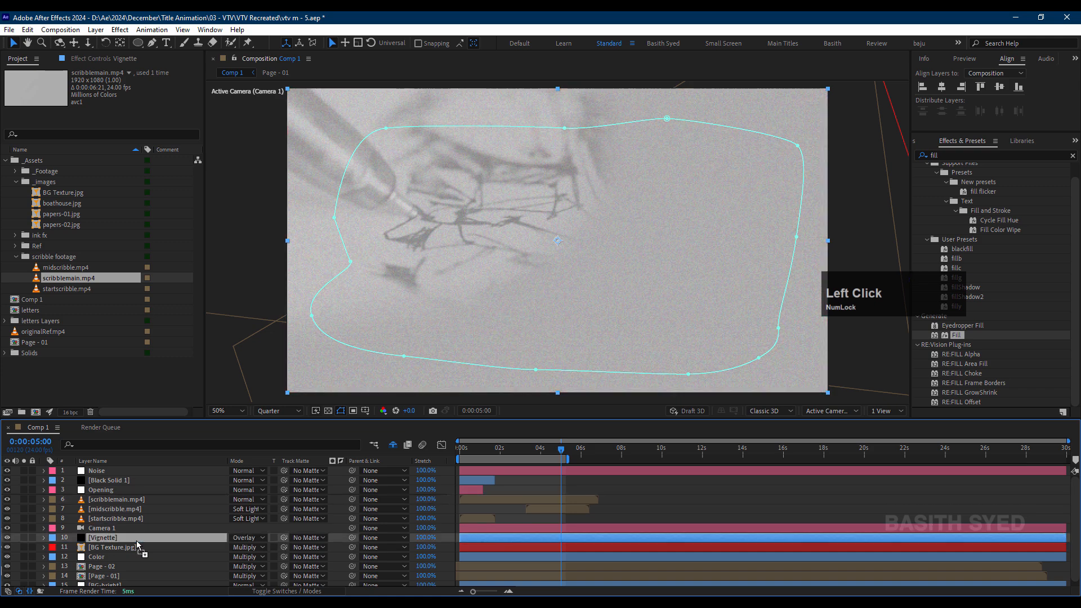
click(123, 499)
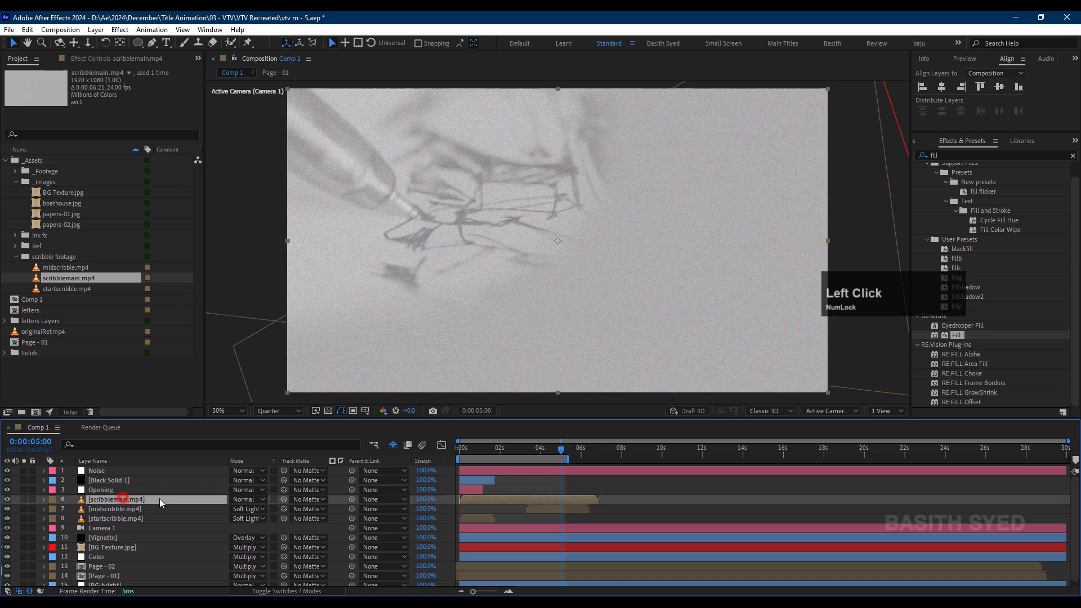
click(251, 501)
click(261, 292)
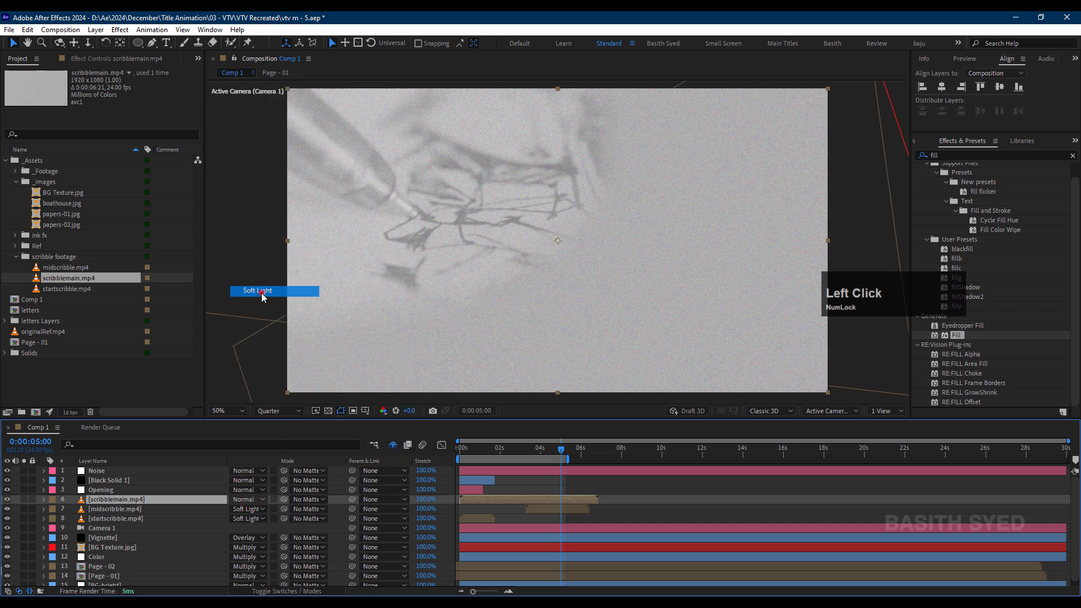
Shift the scribblemain.mp4 layer to start at about 2.9 s and place it below midscribble.mp4.
drag(544, 502, 600, 503)
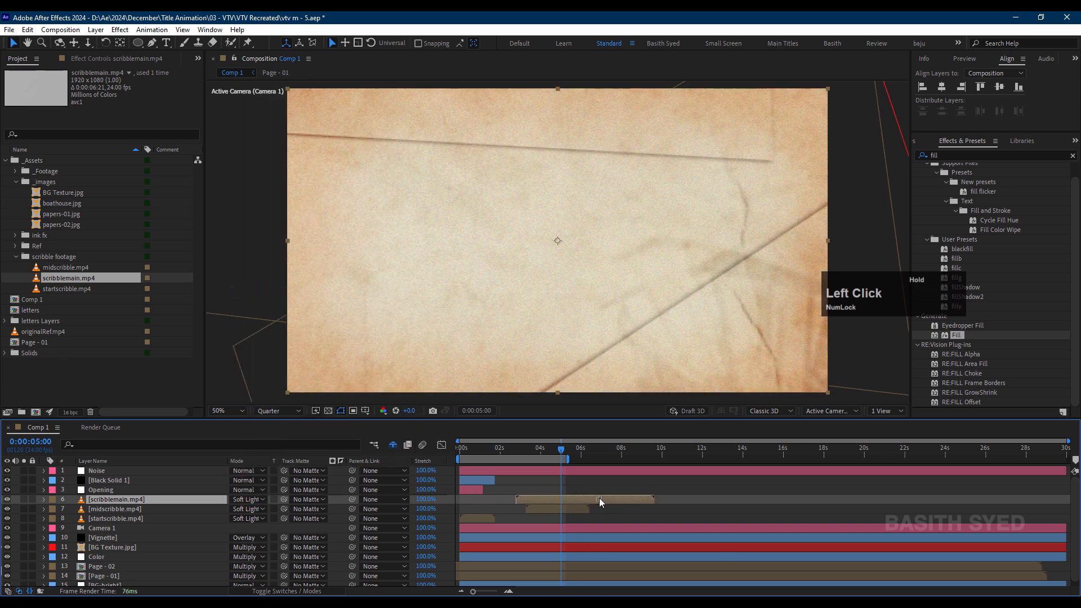
mouse_move(133, 500)
mouse_down()
mouse_move(137, 514)
mouse_move(172, 507)
mouse_up()
drag(517, 455, 590, 458)
Copy both opacity keyframes from startscribble.mp4 and paste them onto the midscribble.mp4 layer at 0:00:05:22.
click(166, 500)
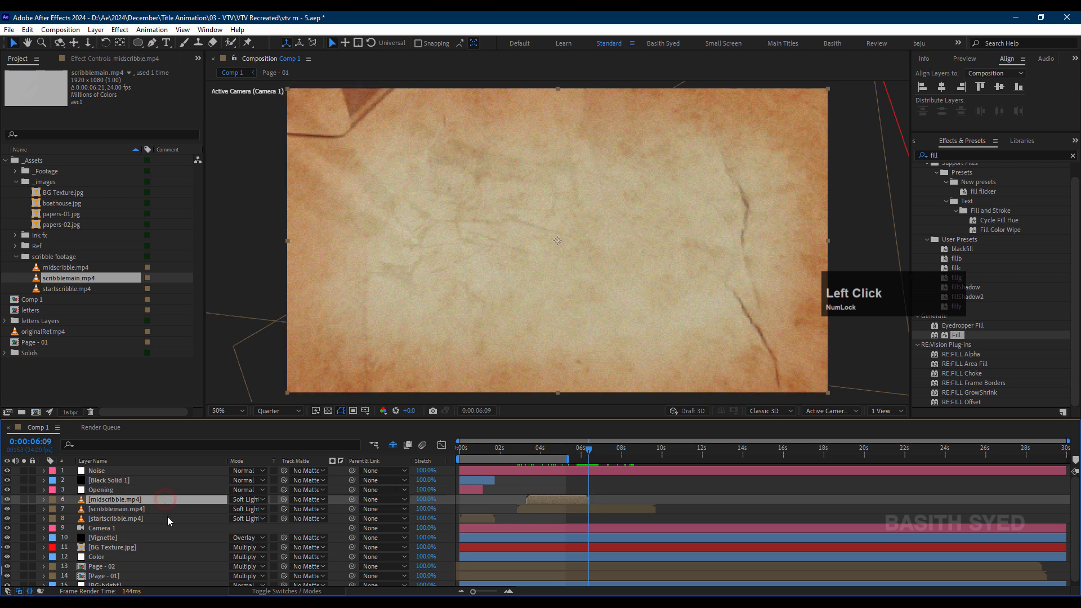
click(168, 519)
key(t)
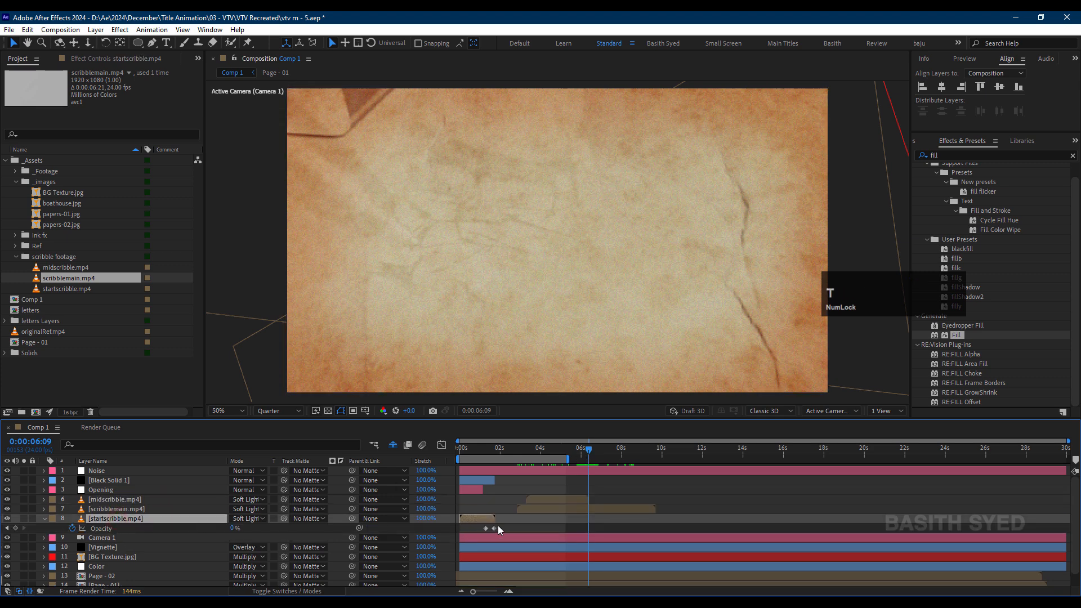
drag(499, 529, 475, 539)
key(ctrl+c)
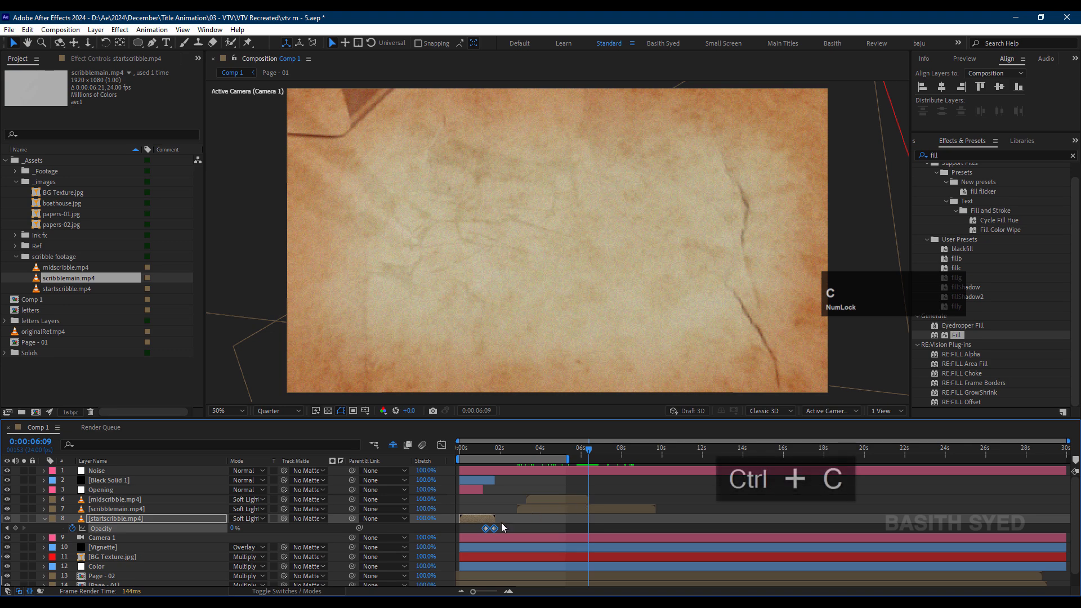
click(581, 500)
click(579, 450)
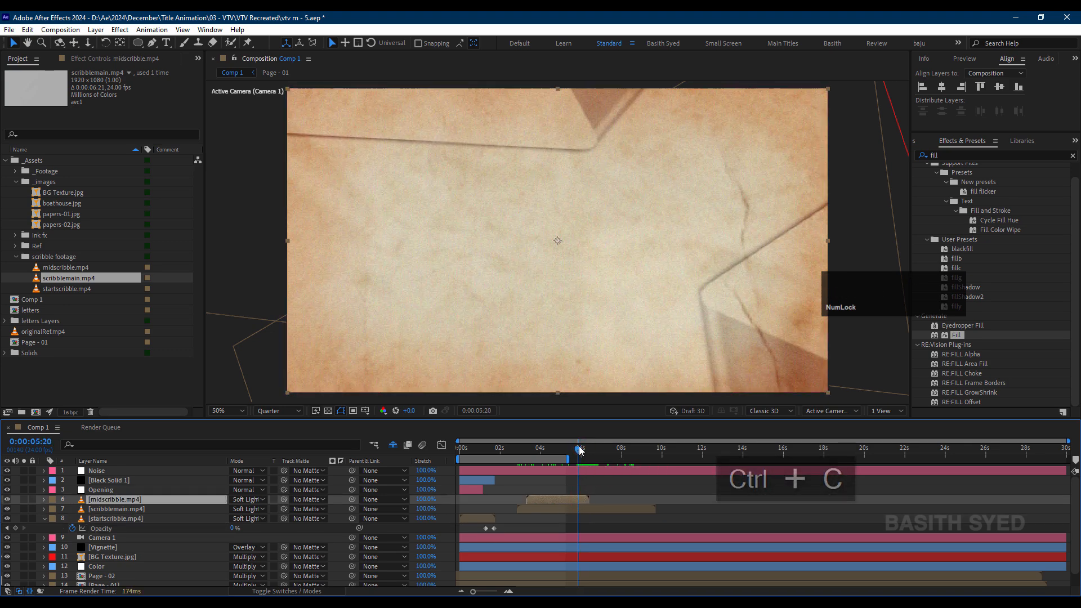
click(580, 448)
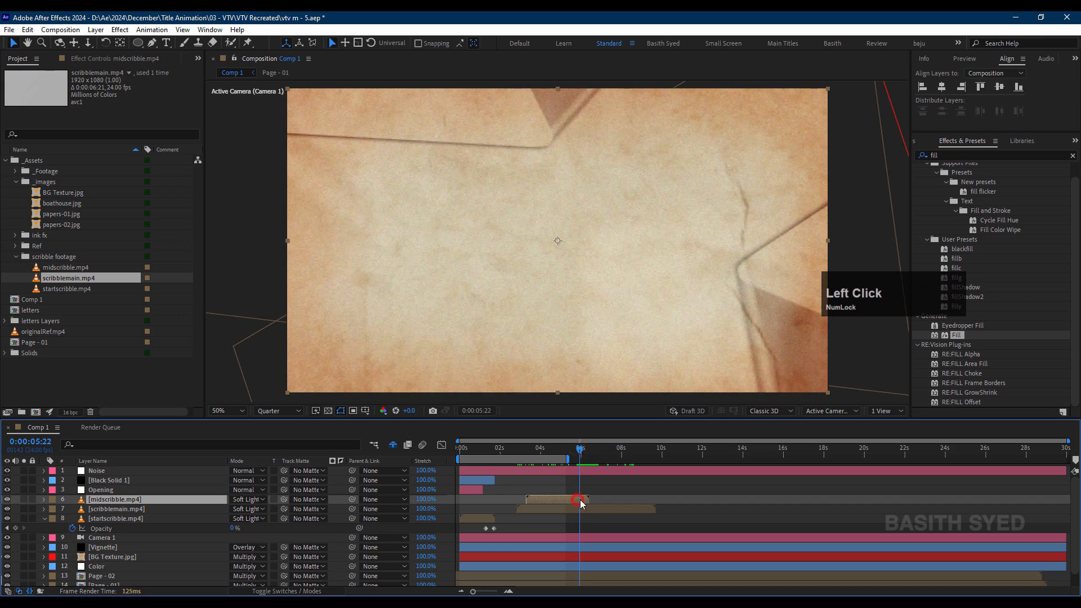
key(ctrl+v)
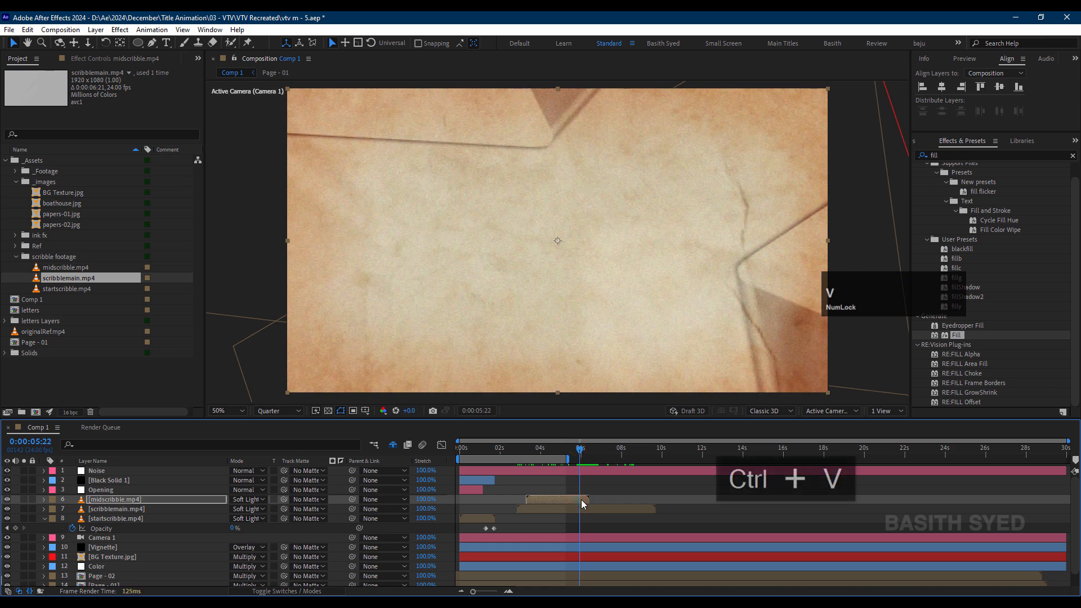
key(u)
Paste the copied opacity keyframes onto the scribblemain.mp4 layer at 0:00:09:09 and reveal them.
click(598, 522)
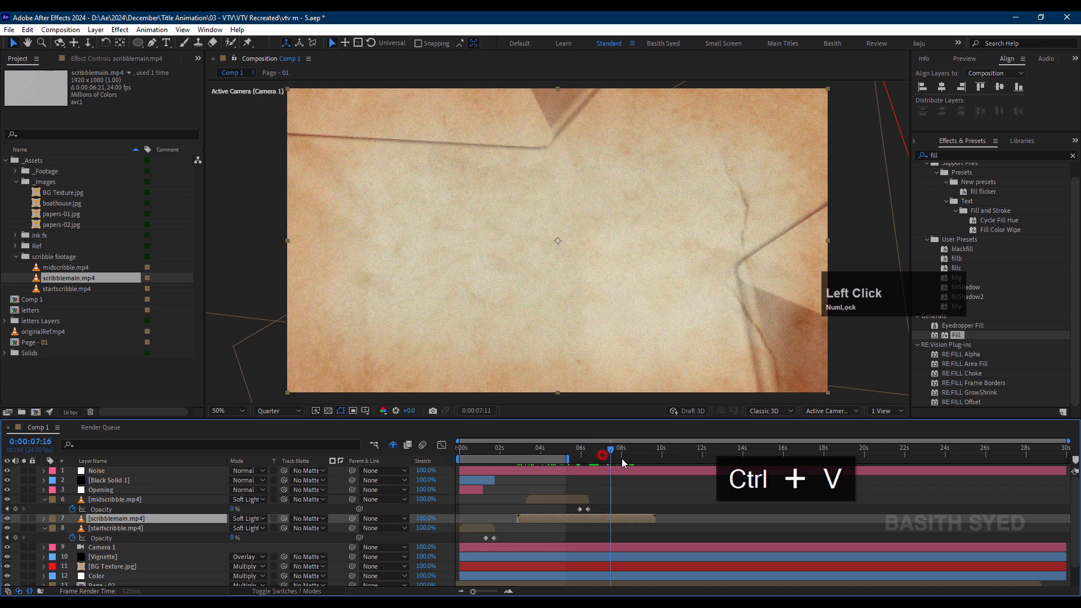
drag(610, 451, 650, 468)
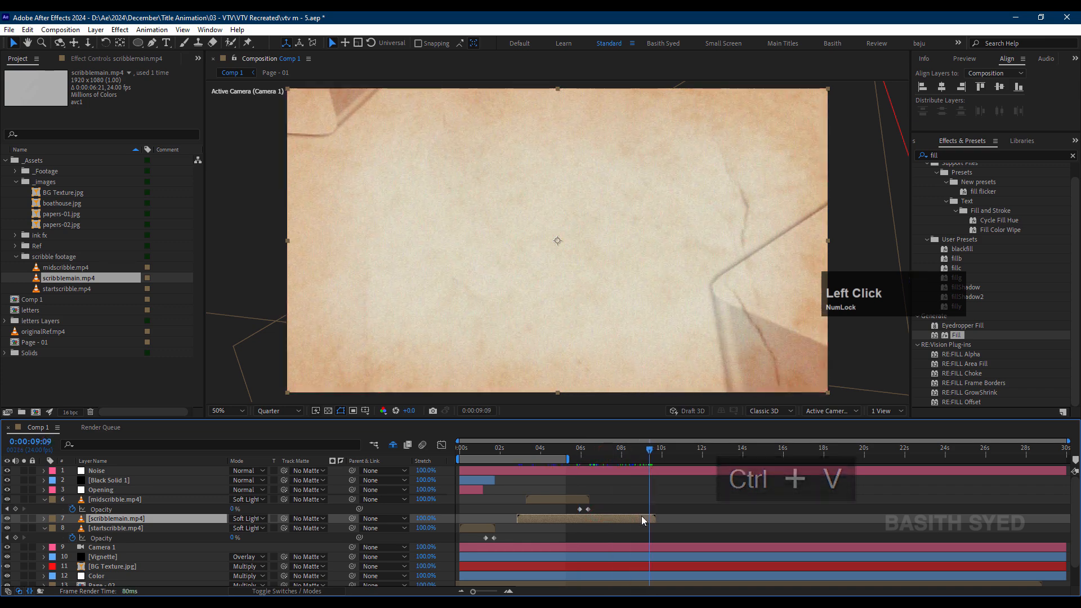
click(643, 519)
key(ctrl+v)
key(u)
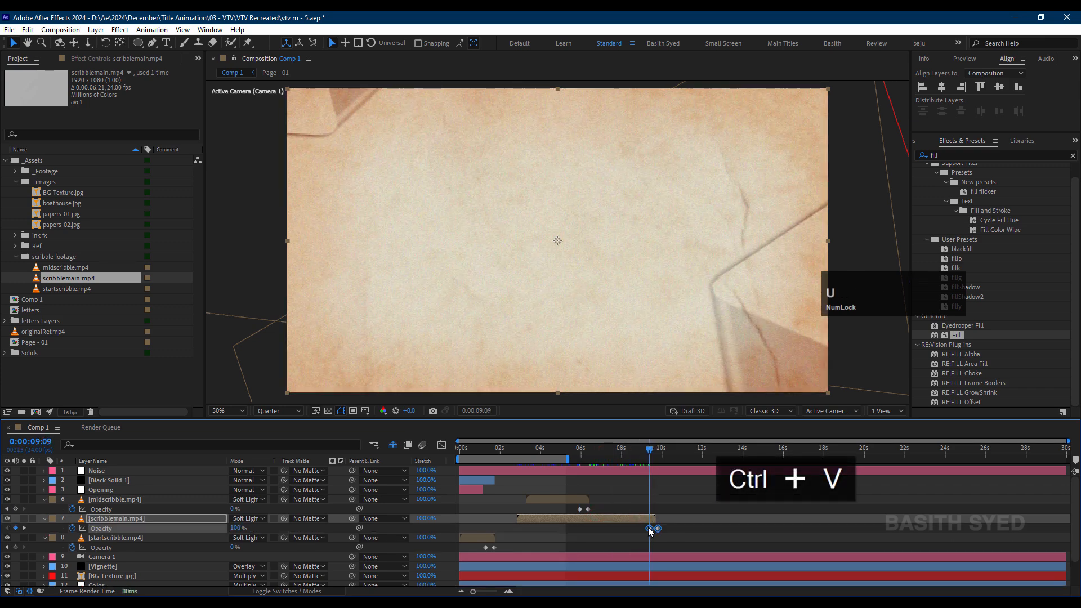
Retime the opacity fades so scribblemain.mp4 starts fading at about 9 s and midscribble.mp4 at about 5.7 s.
drag(651, 531, 646, 532)
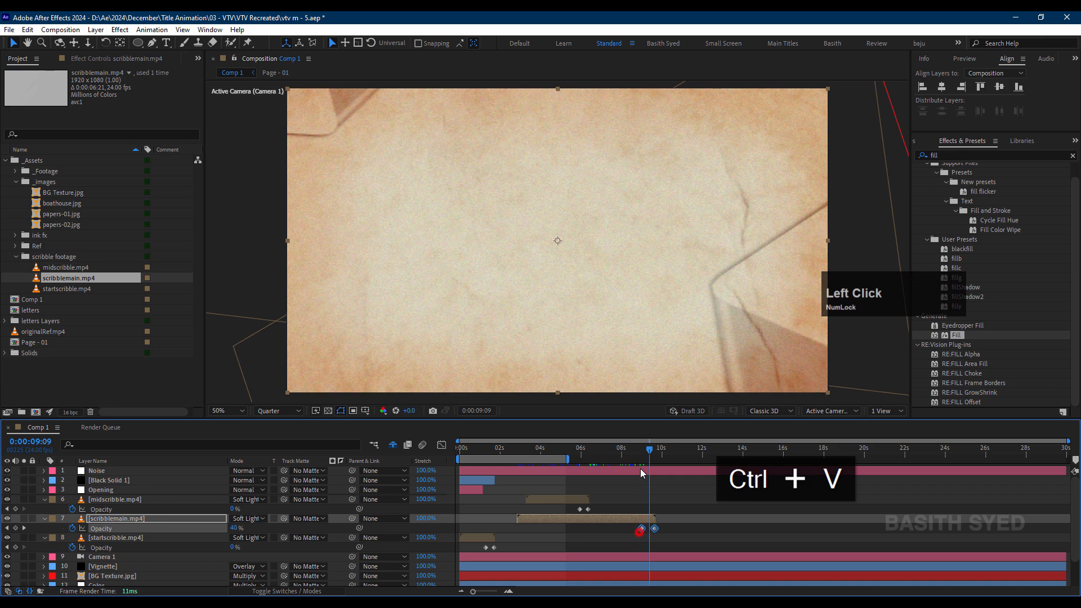
mouse_move(643, 462)
mouse_down()
mouse_move(572, 461)
mouse_move(637, 461)
mouse_up()
click(579, 509)
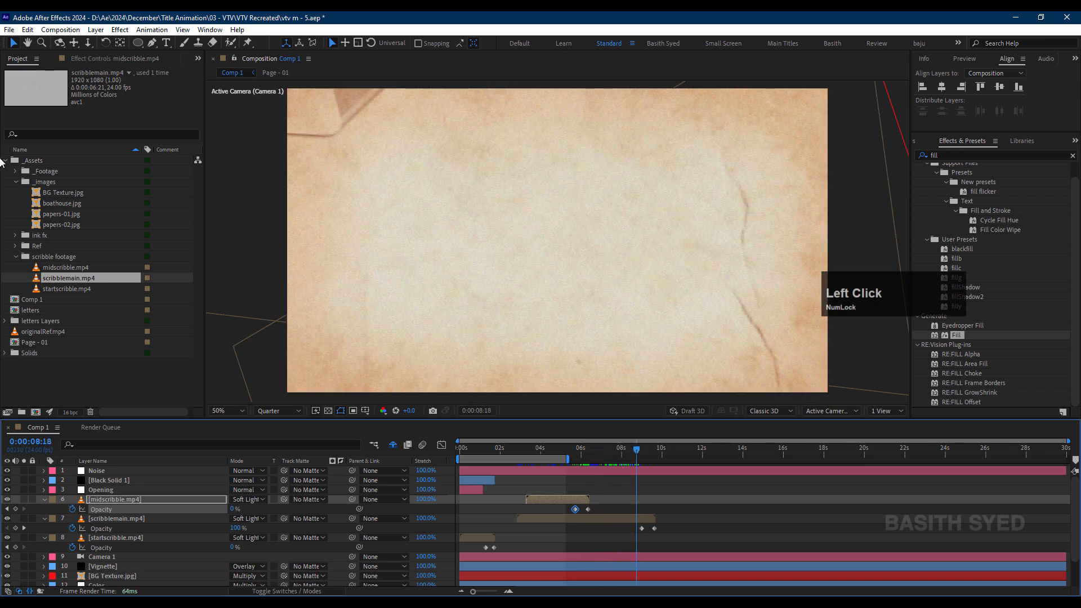
Collapse the scribble footage folder and add boathouse.jpg to Comp 1 above the midscribble.mp4 layer.
click(17, 256)
click(44, 204)
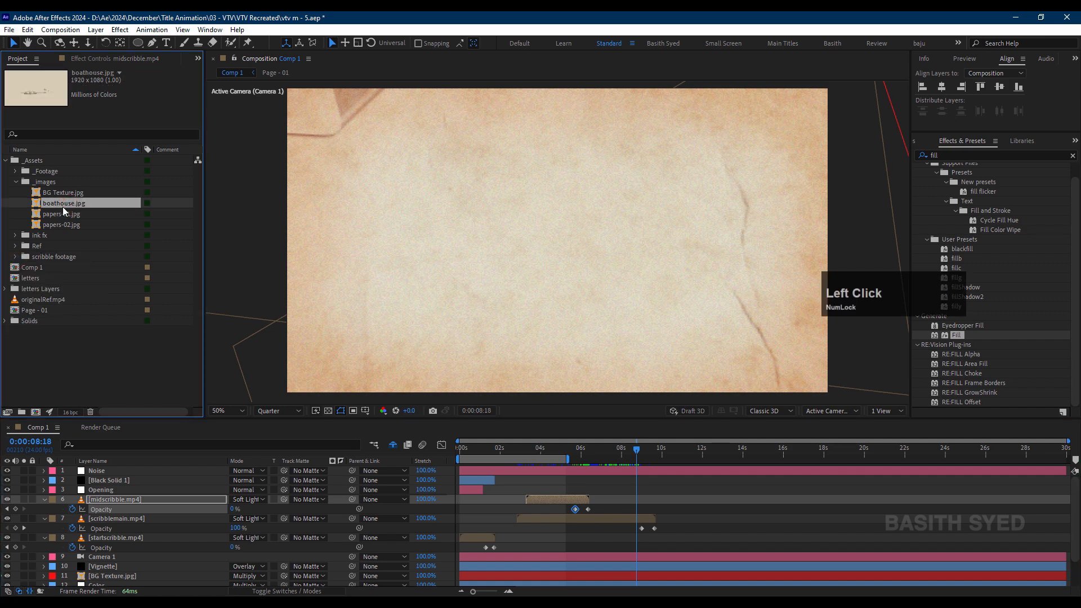
drag(75, 207, 140, 498)
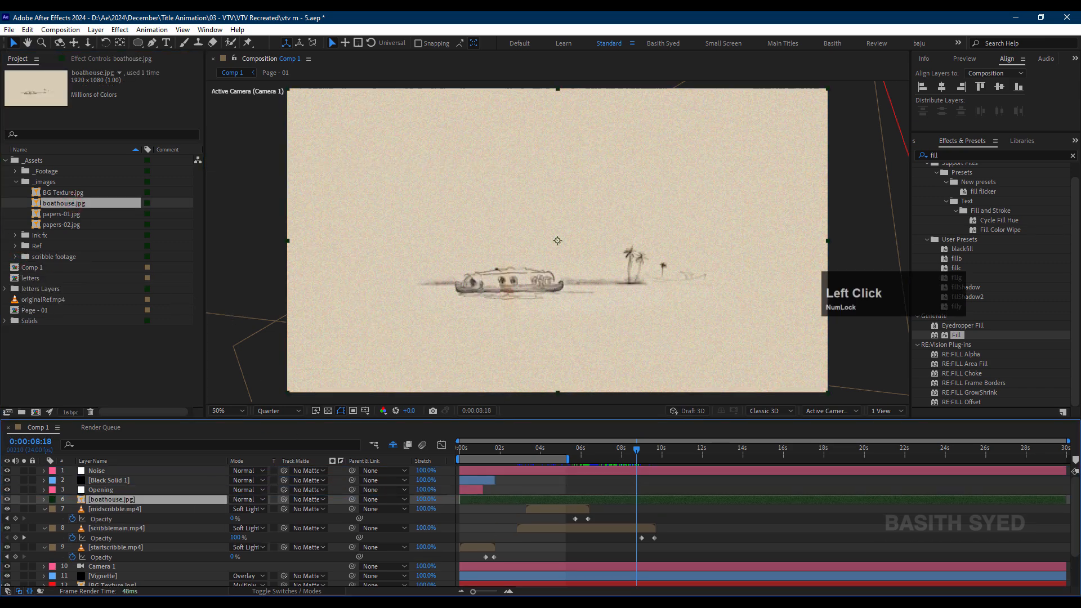
Try the Soft Light, Overlay and Multiply blending modes on the boathouse.jpg layer.
click(246, 499)
click(268, 290)
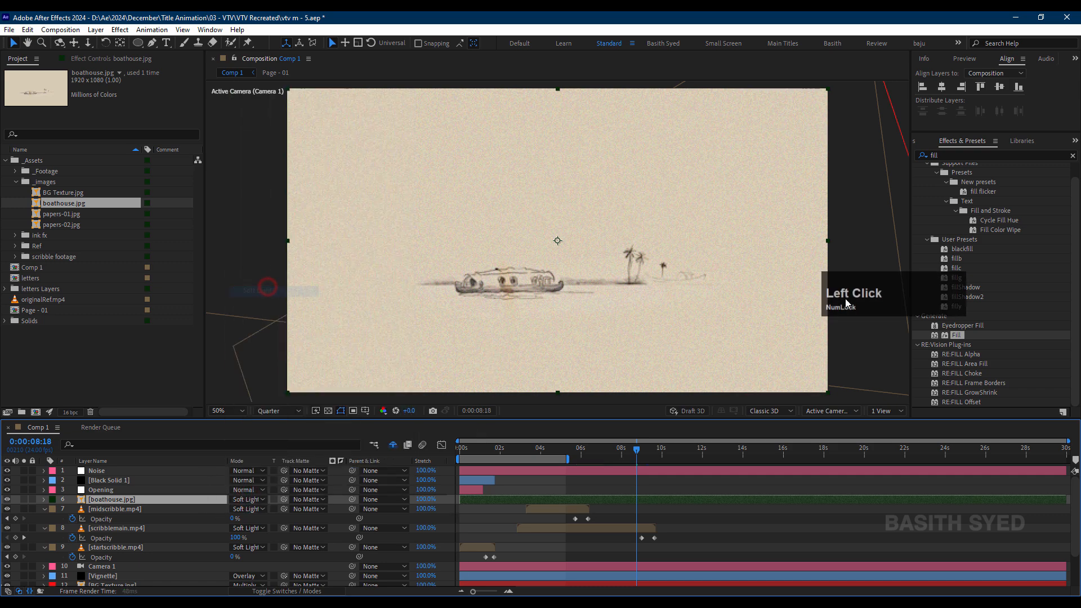
click(246, 500)
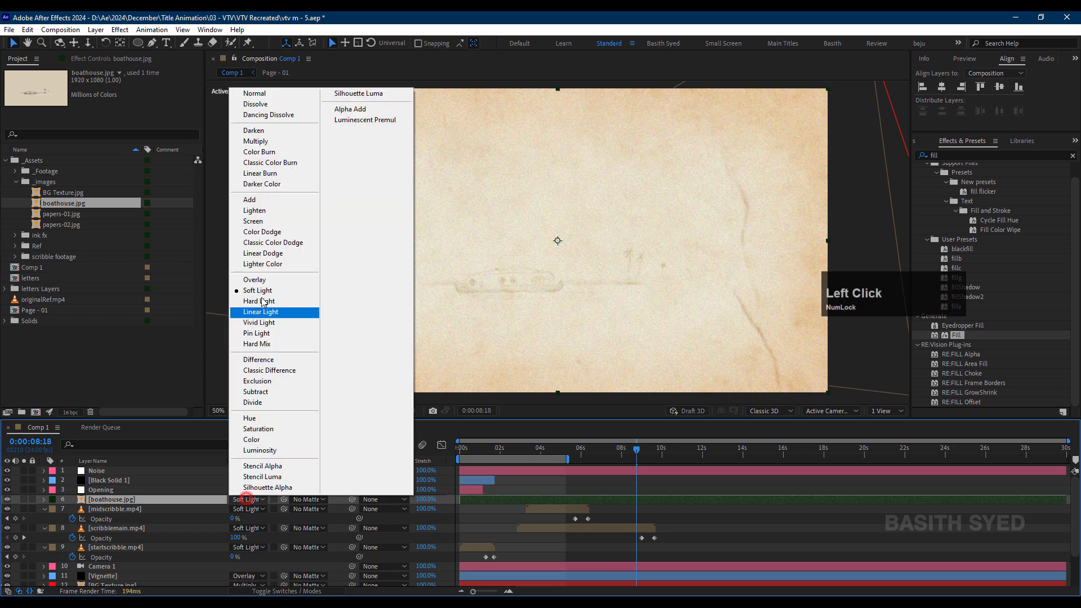
click(264, 282)
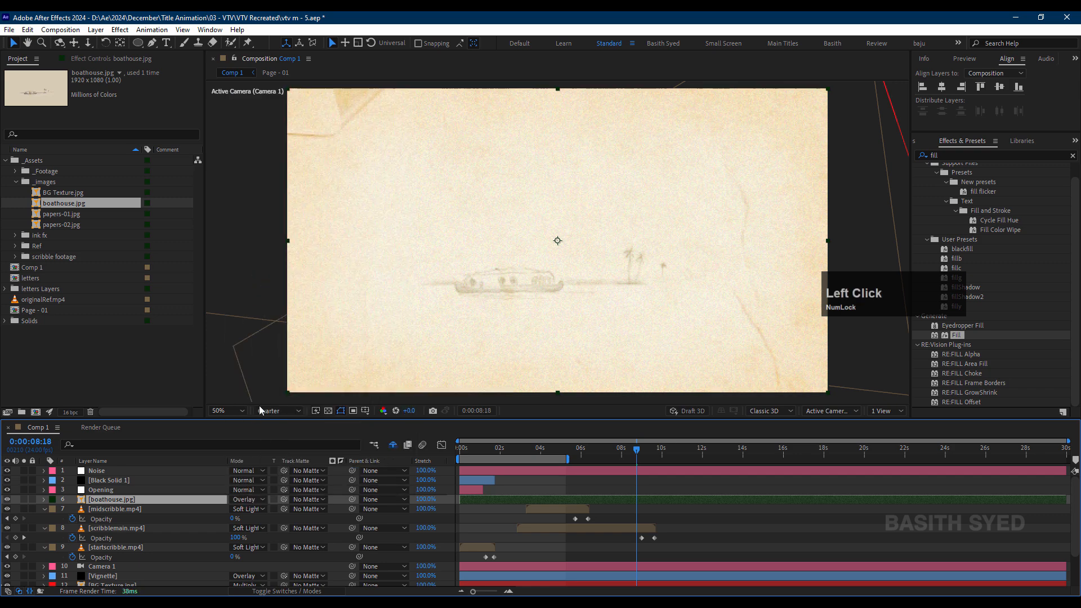
click(247, 499)
click(288, 143)
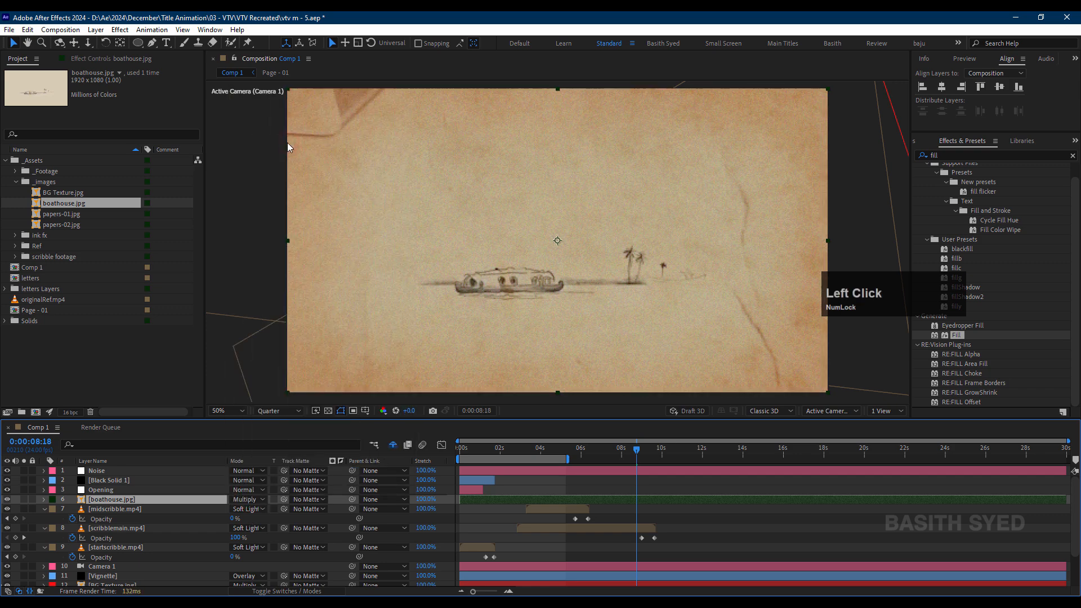
click(7, 500)
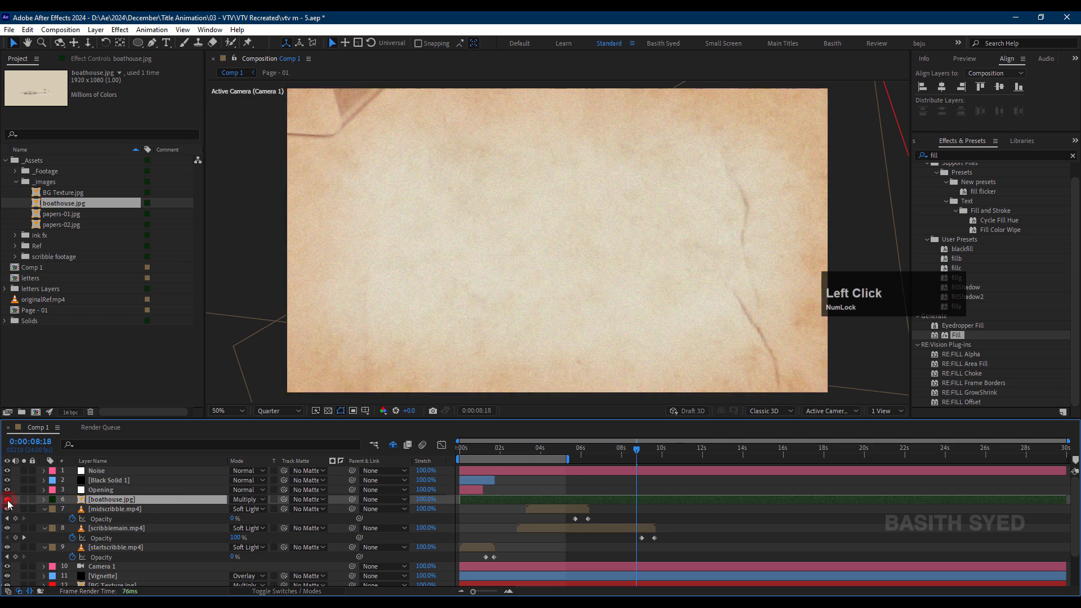
click(8, 500)
Set the boathouse.jpg layer's blending mode to Soft Light and toggle its visibility to compare the look.
click(245, 500)
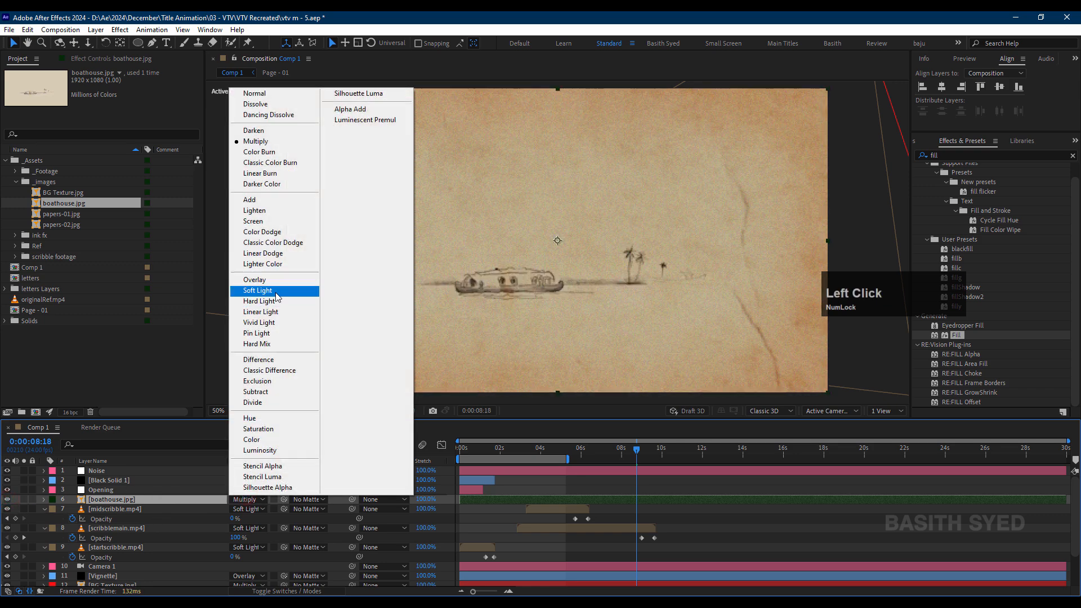
click(265, 292)
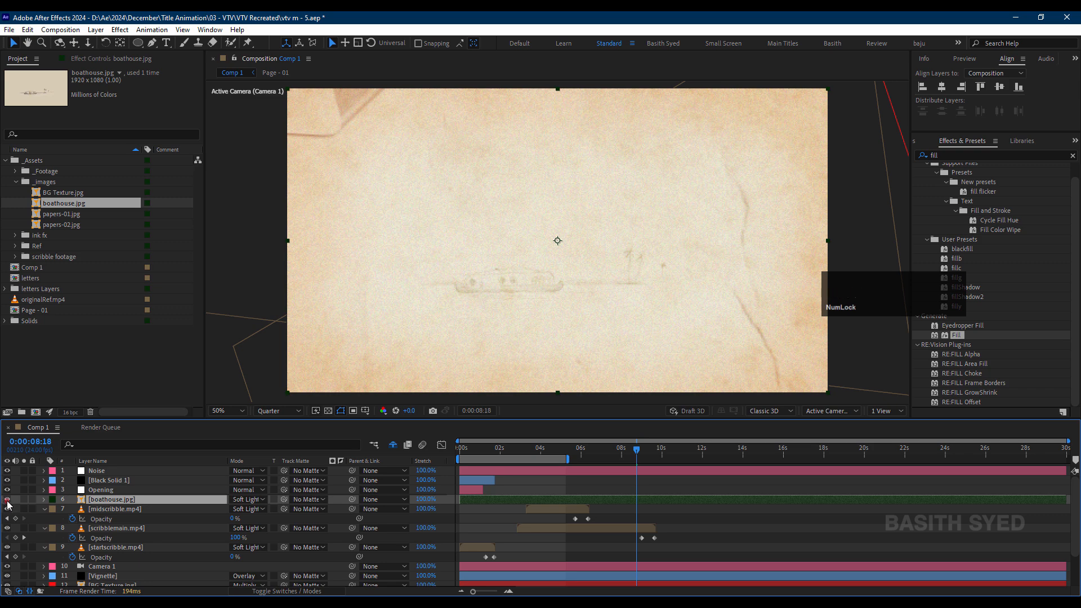
click(8, 500)
click(8, 499)
click(7, 500)
click(7, 499)
click(8, 500)
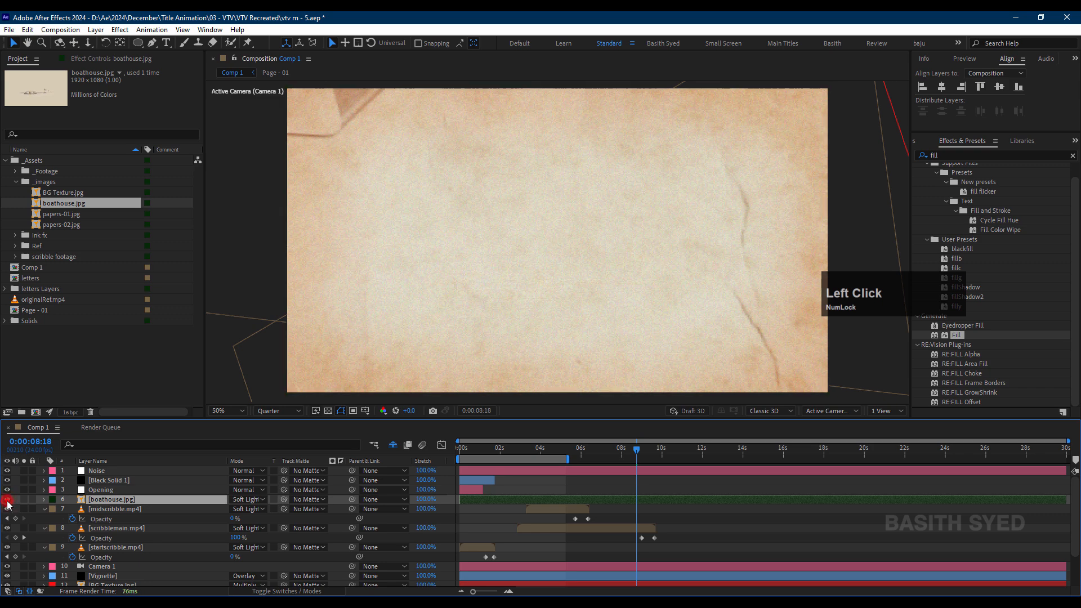
click(8, 500)
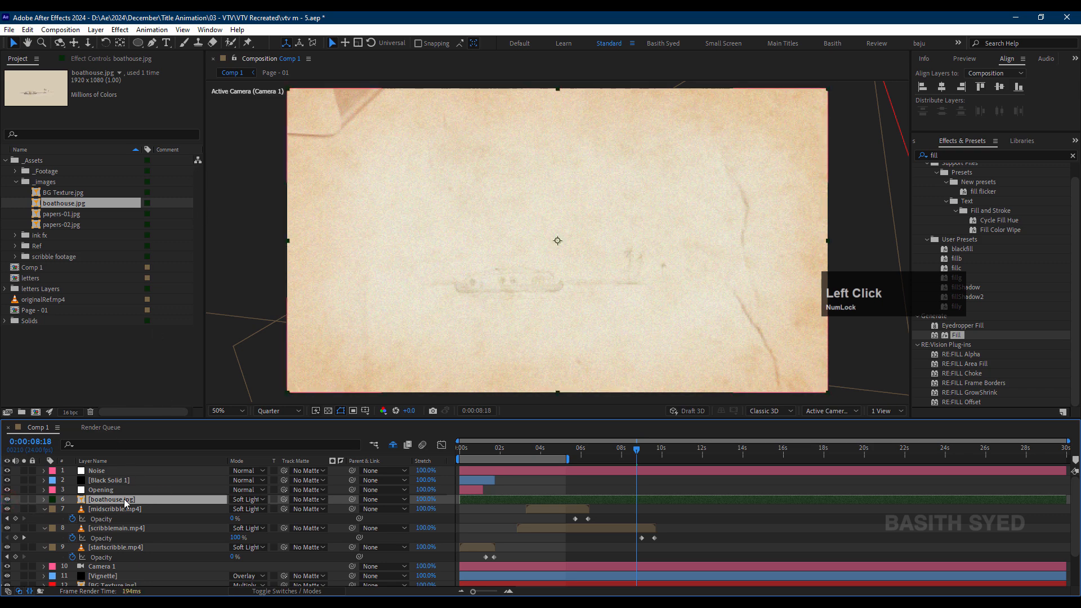
Move the boathouse.jpg layer below scribblemain.mp4 and apply the Levels effect to it.
drag(125, 499, 140, 542)
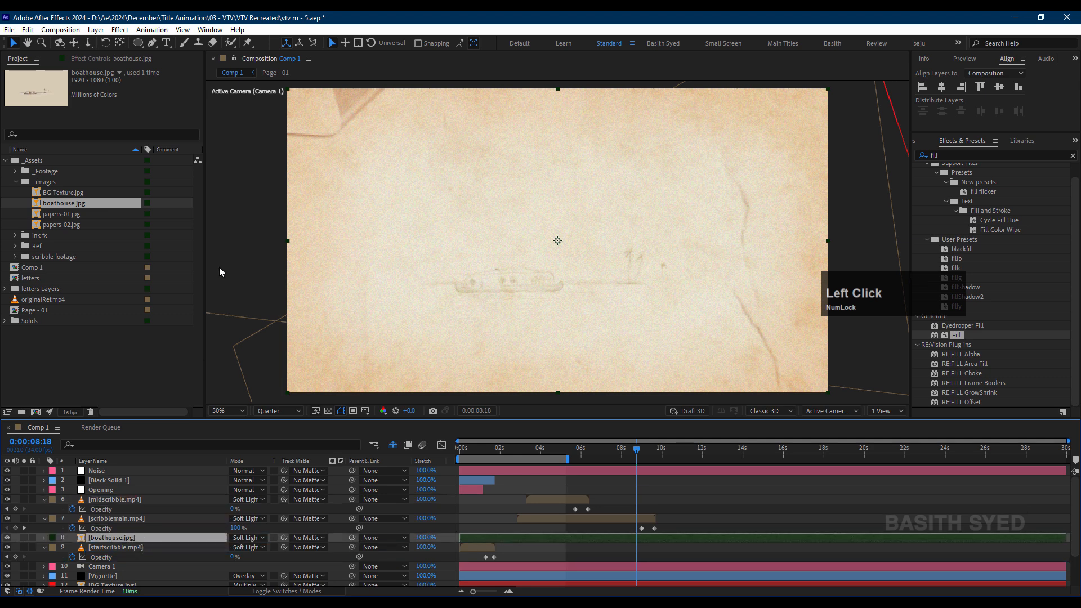
click(101, 59)
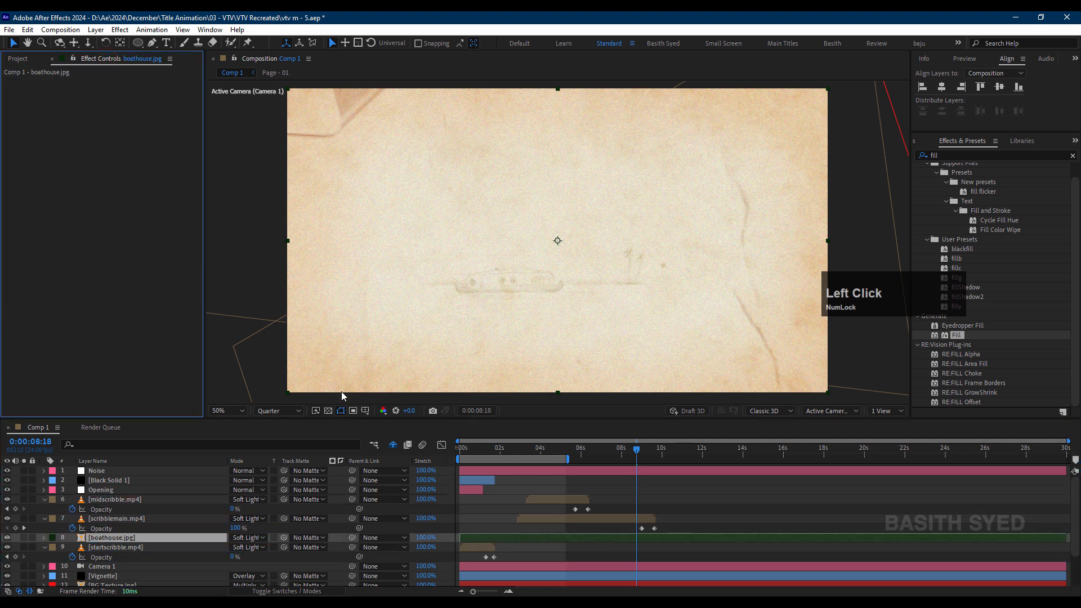
click(186, 536)
click(946, 152)
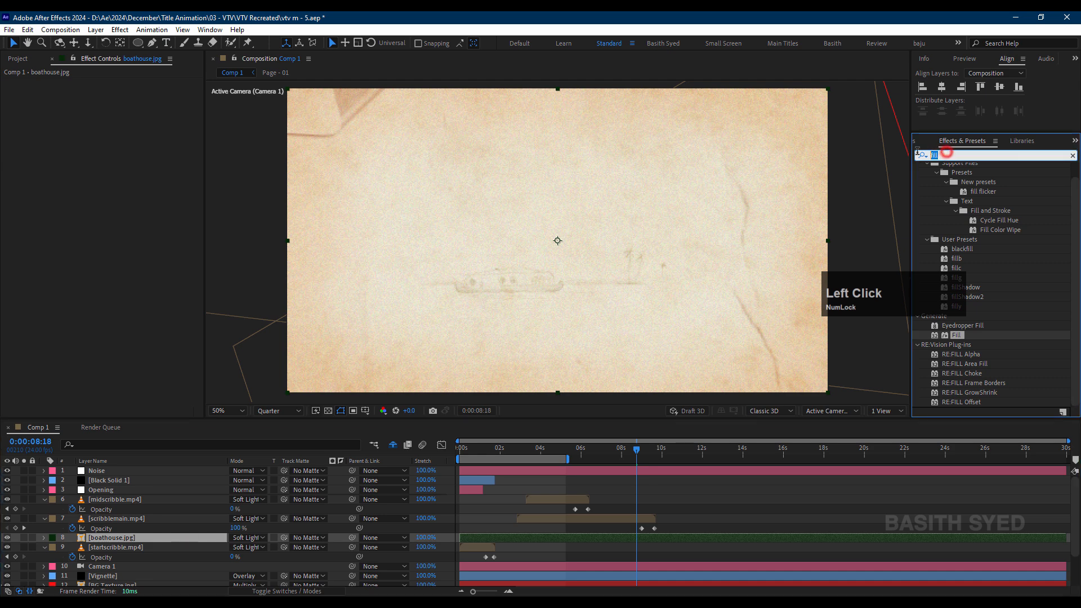
text(leve)
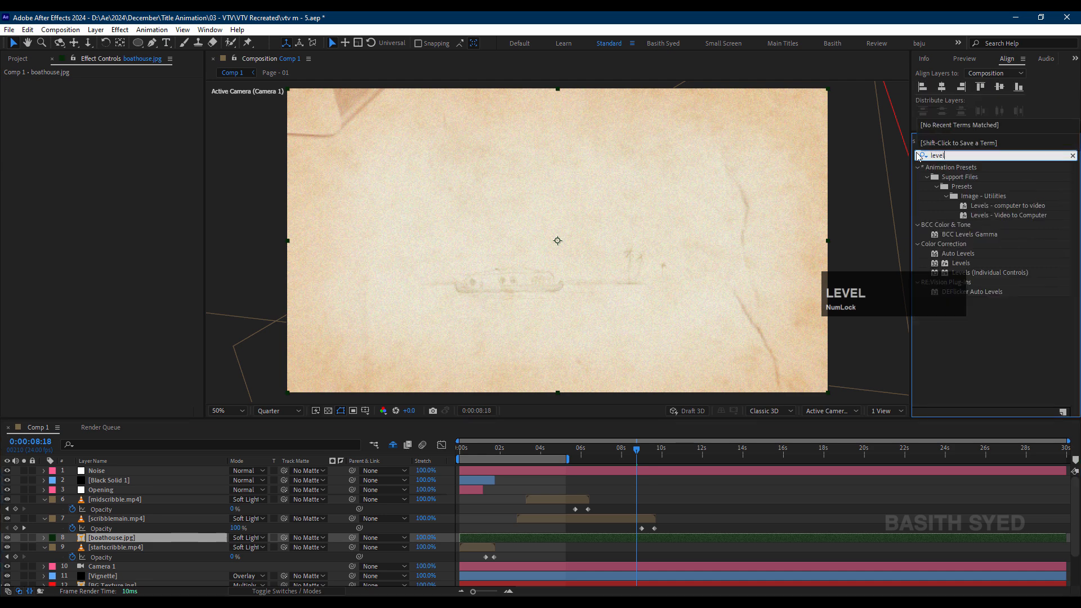
drag(956, 263, 668, 540)
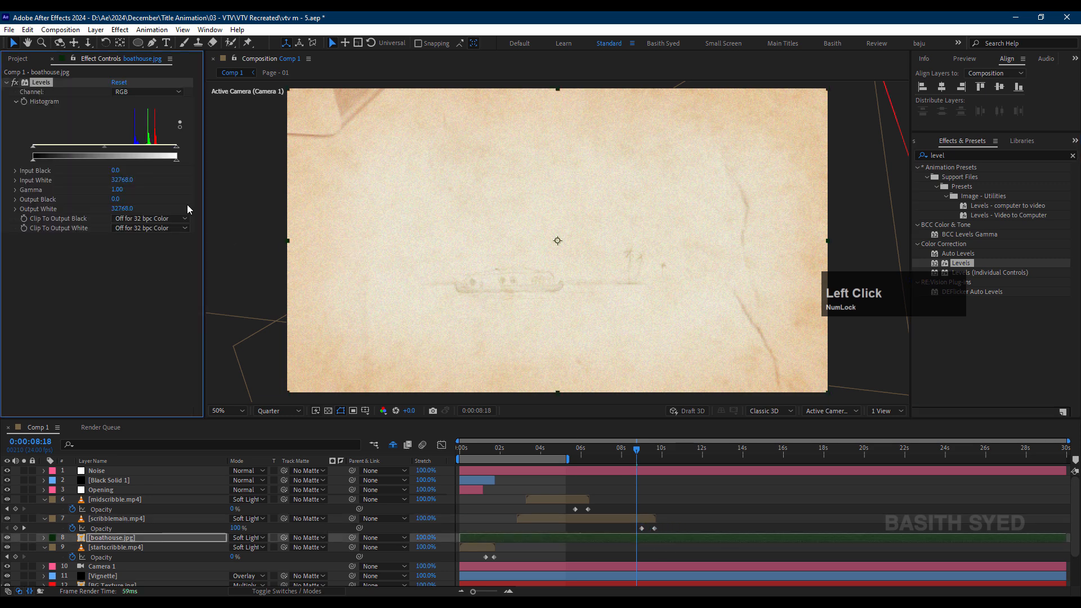
Set the gamma of the Levels effect on boathouse.jpg to 0.34.
click(104, 147)
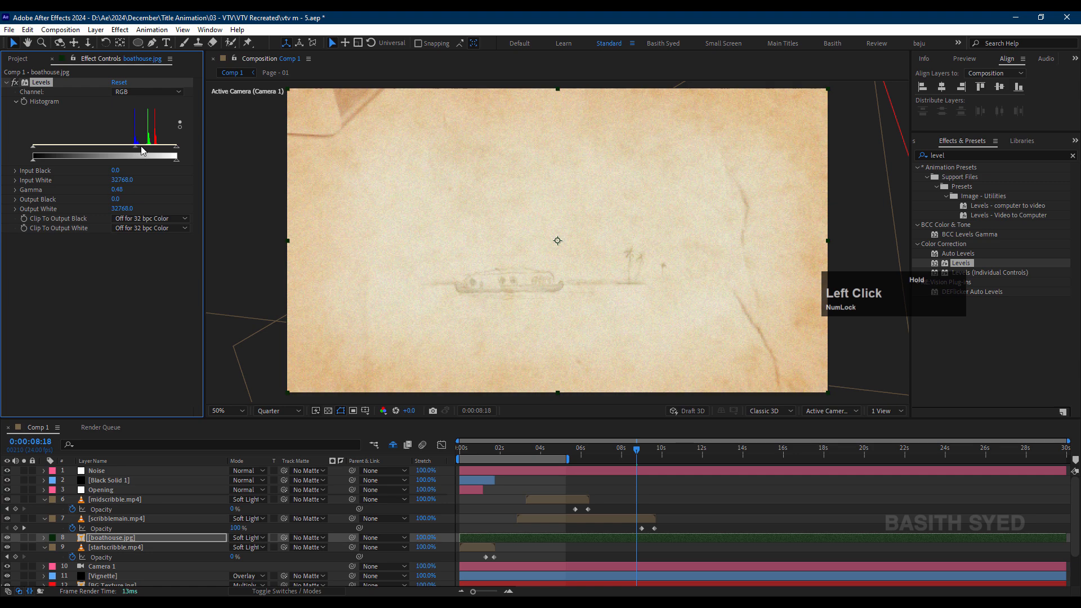
drag(145, 146, 146, 147)
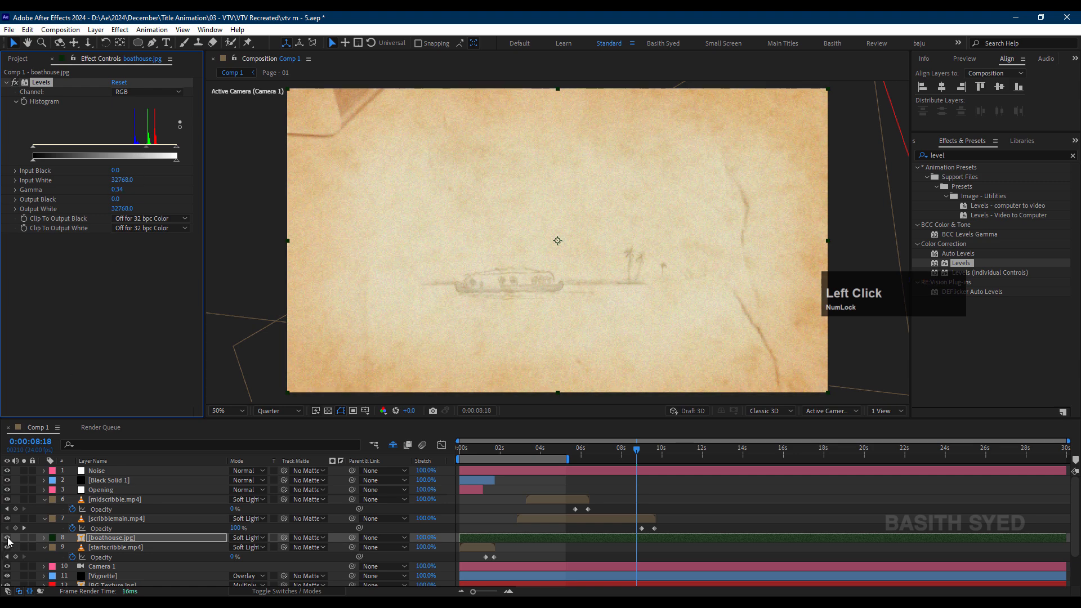
Lower the Levels input white on boathouse.jpg to 30455.0 and toggle the layer's visibility to compare the look.
click(8, 538)
click(7, 538)
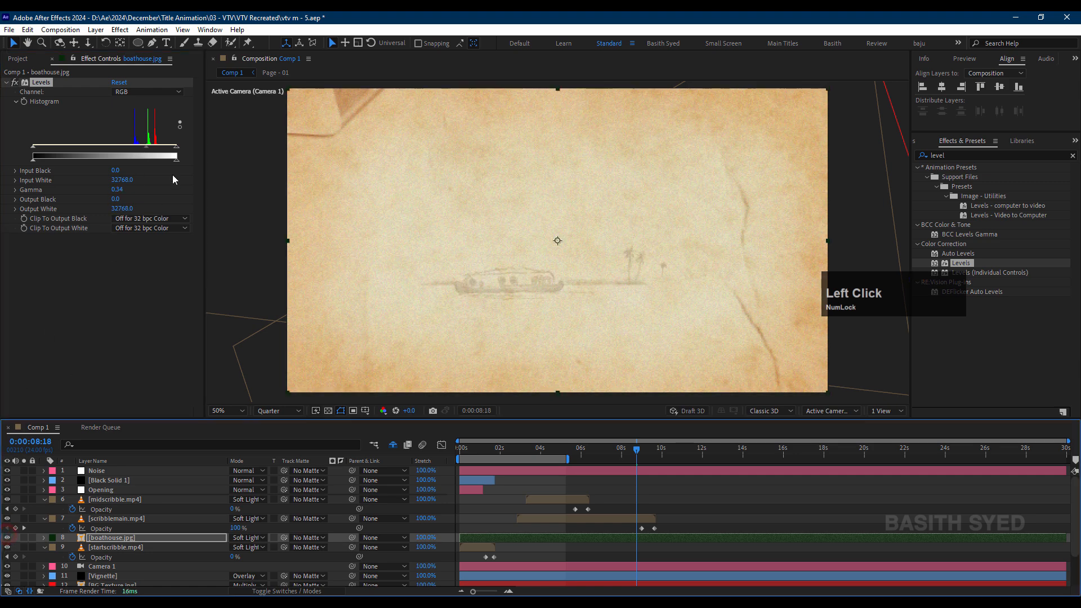
drag(177, 146, 163, 149)
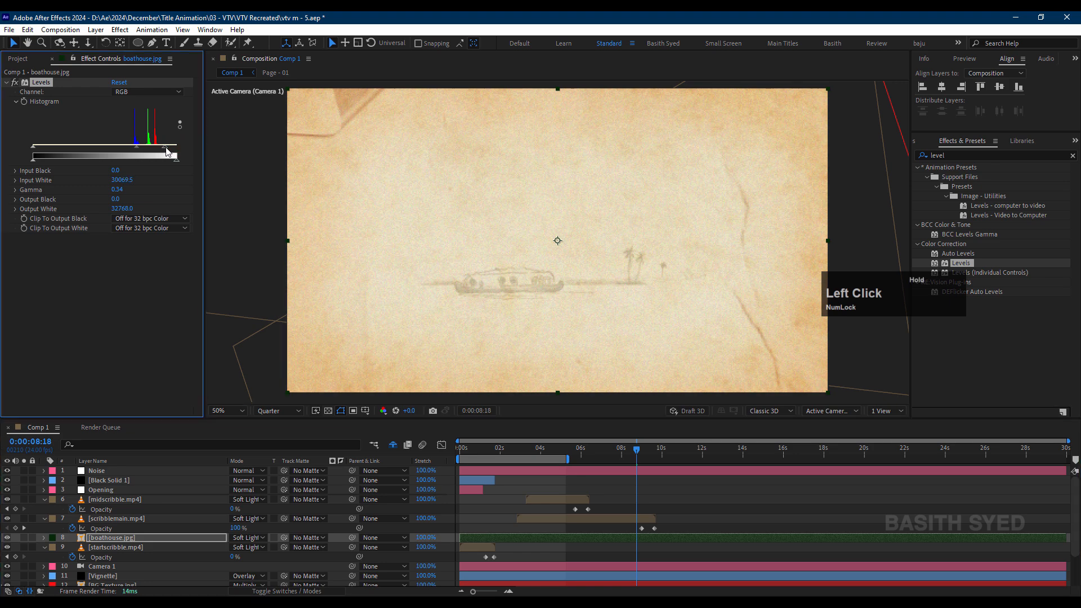
click(7, 538)
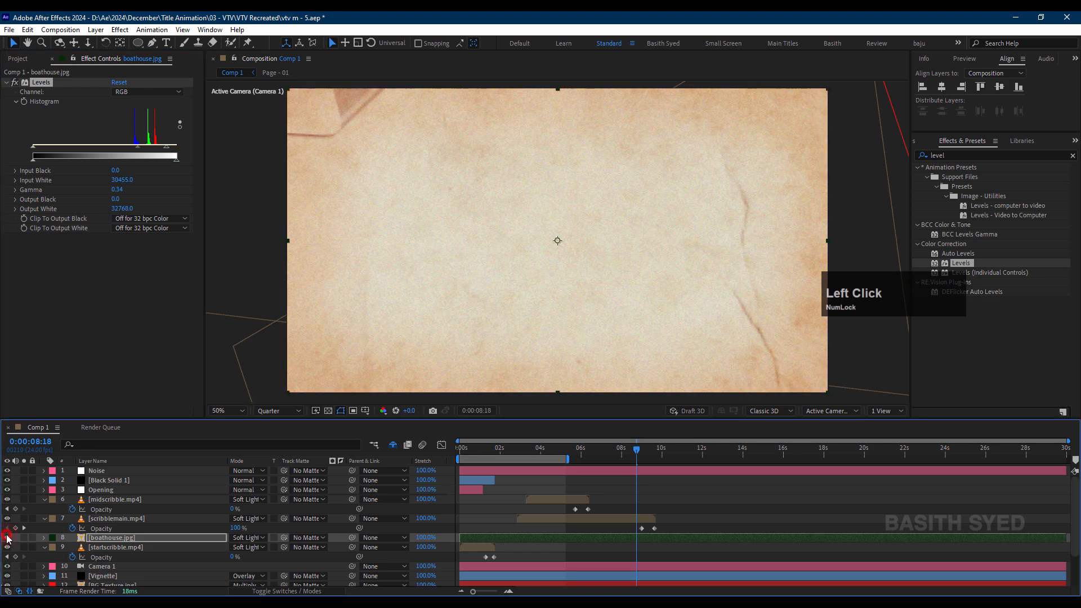
click(8, 538)
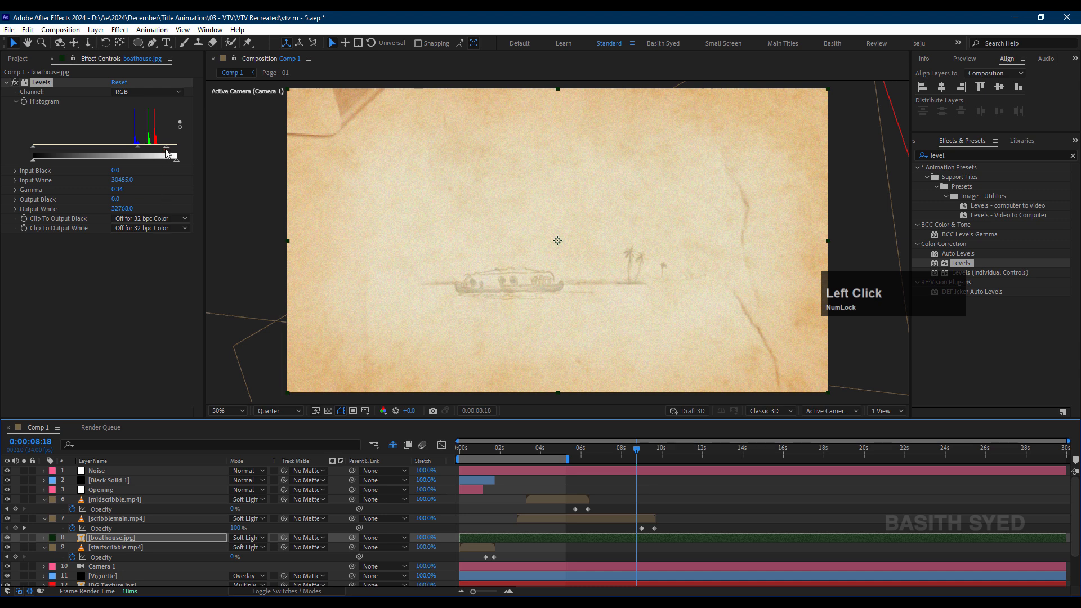
Set the Levels input white on boathouse.jpg to 28141.9 and gamma to 0.26, comparing with the layer hidden and shown.
drag(167, 151, 162, 153)
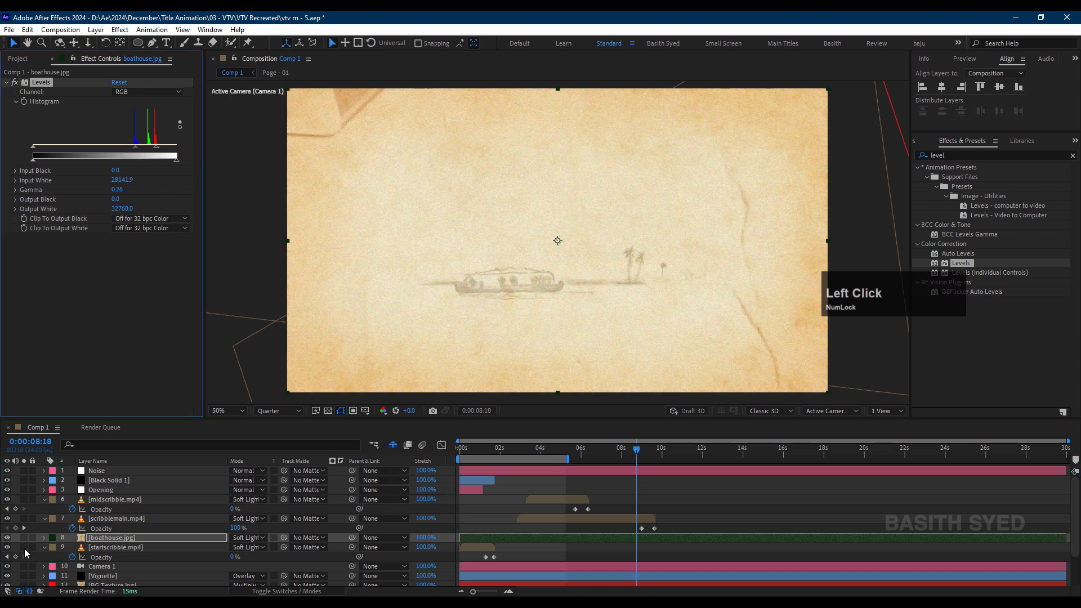
click(8, 538)
click(8, 538)
click(8, 539)
click(8, 539)
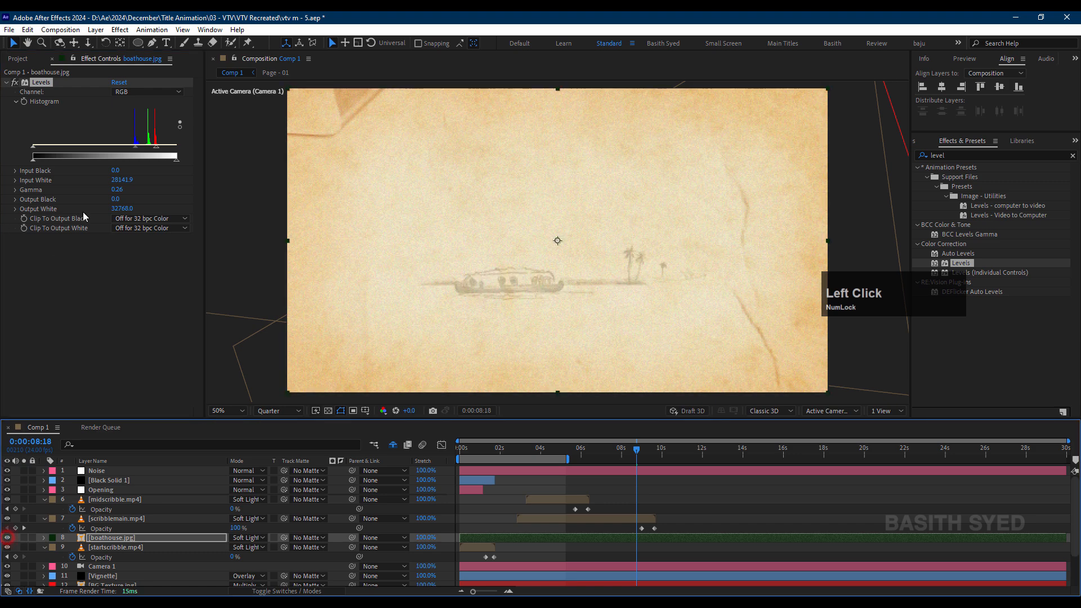
Reduce the Levels output white on boathouse.jpg to 26599.9 and compare the blend with the layer hidden and shown.
drag(173, 160, 151, 161)
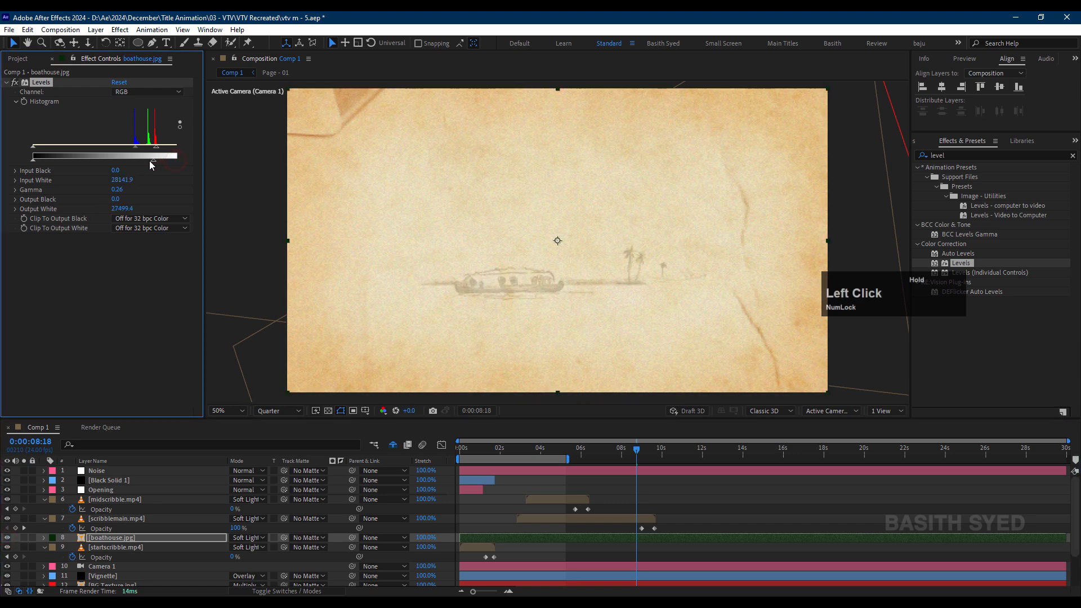
click(8, 539)
click(8, 539)
click(8, 538)
click(8, 538)
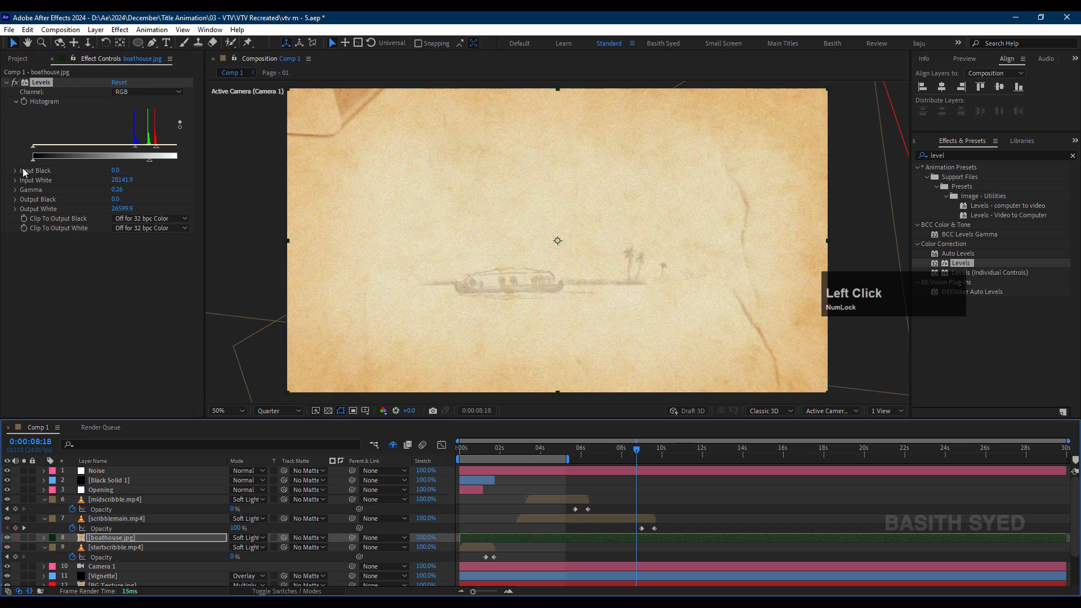
Inspect boathouse.jpg on its own, set its Levels gamma to 1.05 and compare the blend with the layer hidden and shown.
click(22, 539)
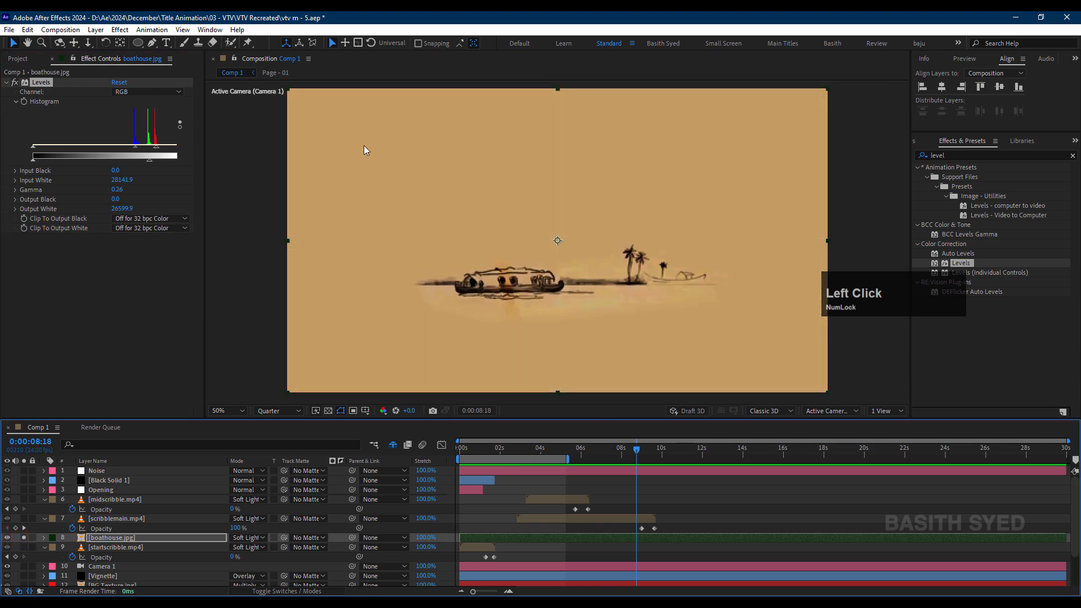
drag(135, 146, 91, 151)
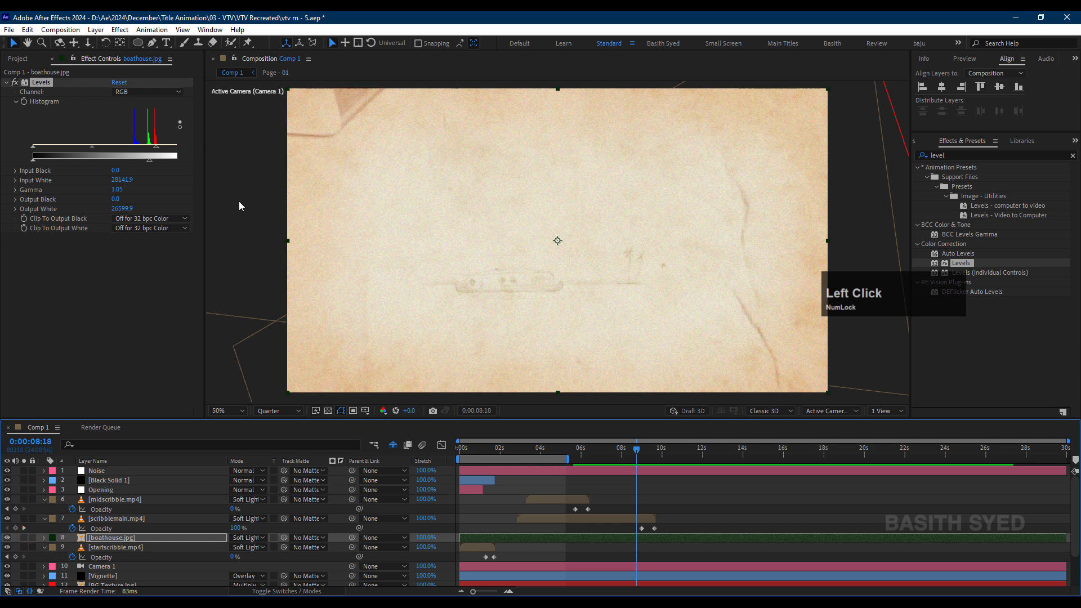
click(7, 538)
click(7, 538)
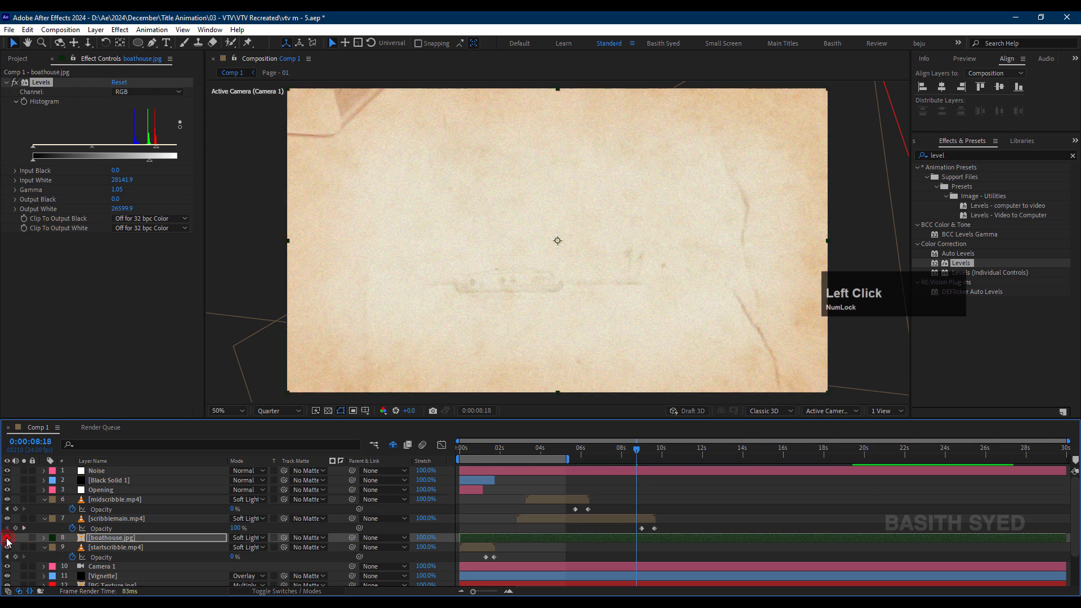
click(8, 538)
click(8, 538)
Lower the Levels output white on boathouse.jpg to 19275.3 and toggle the layer repeatedly to compare the paper tone.
drag(148, 164, 117, 164)
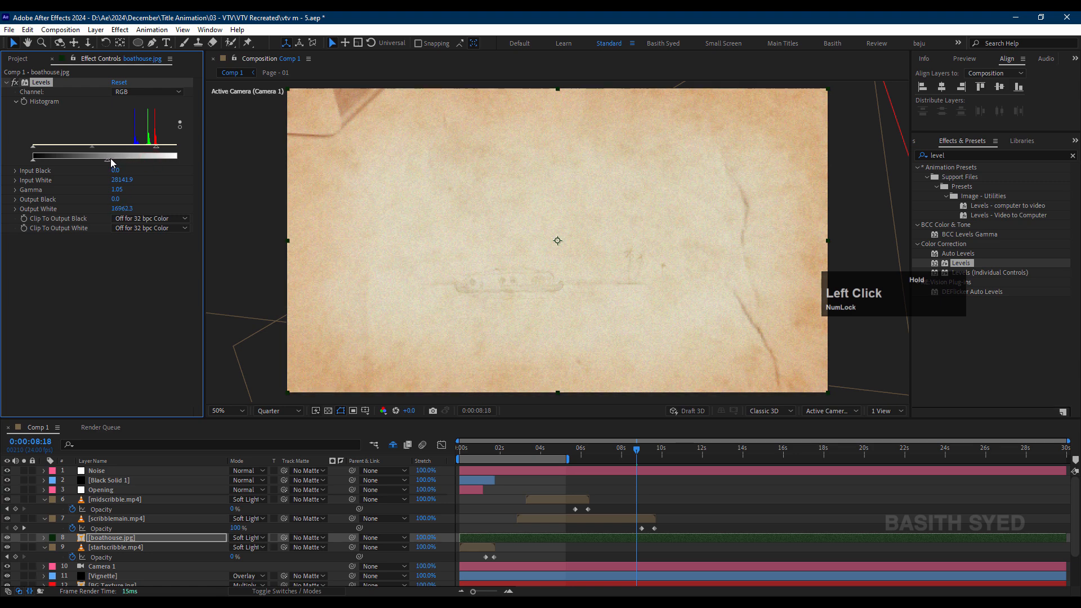
click(8, 538)
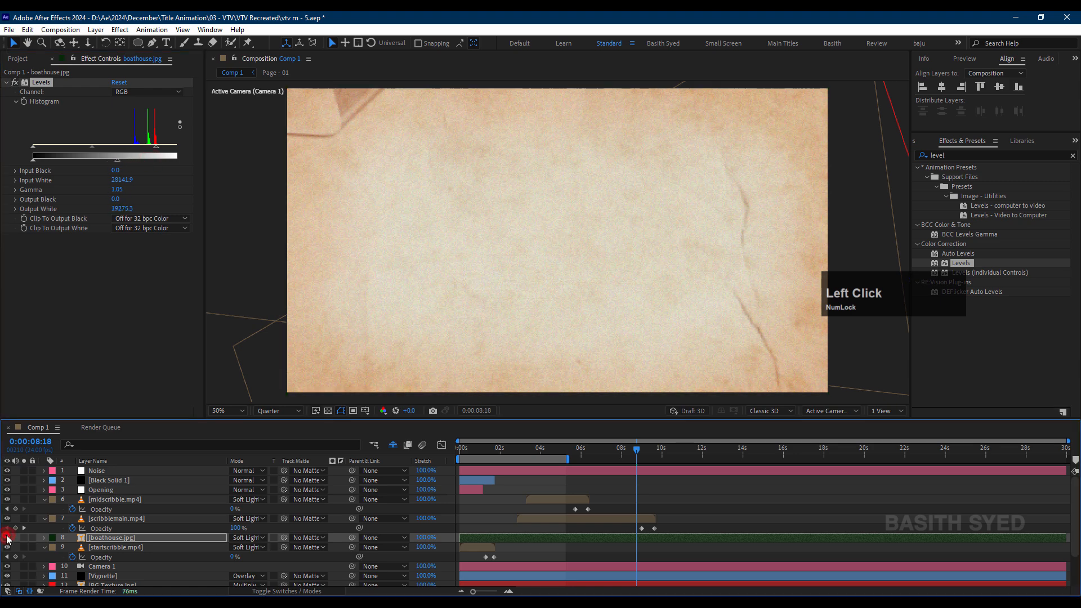
click(7, 537)
click(7, 538)
click(7, 538)
click(7, 538)
click(7, 538)
click(7, 537)
click(7, 538)
Raise the Levels input black on boathouse.jpg to 15420.2 and compare the darker sketch lines with the layer hidden.
drag(34, 150, 39, 151)
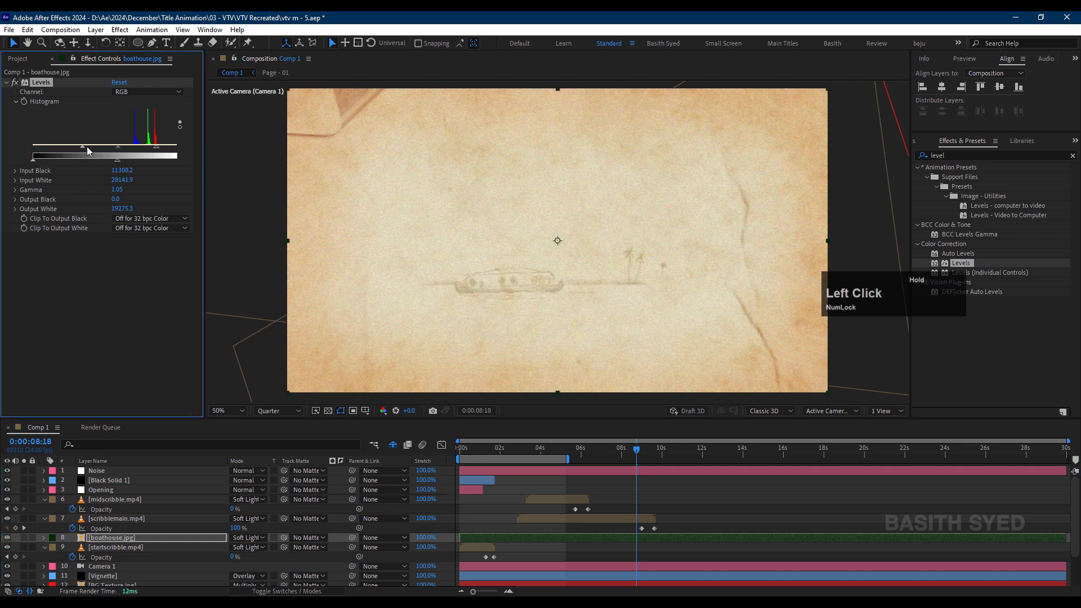
drag(113, 148, 99, 149)
click(7, 538)
click(8, 537)
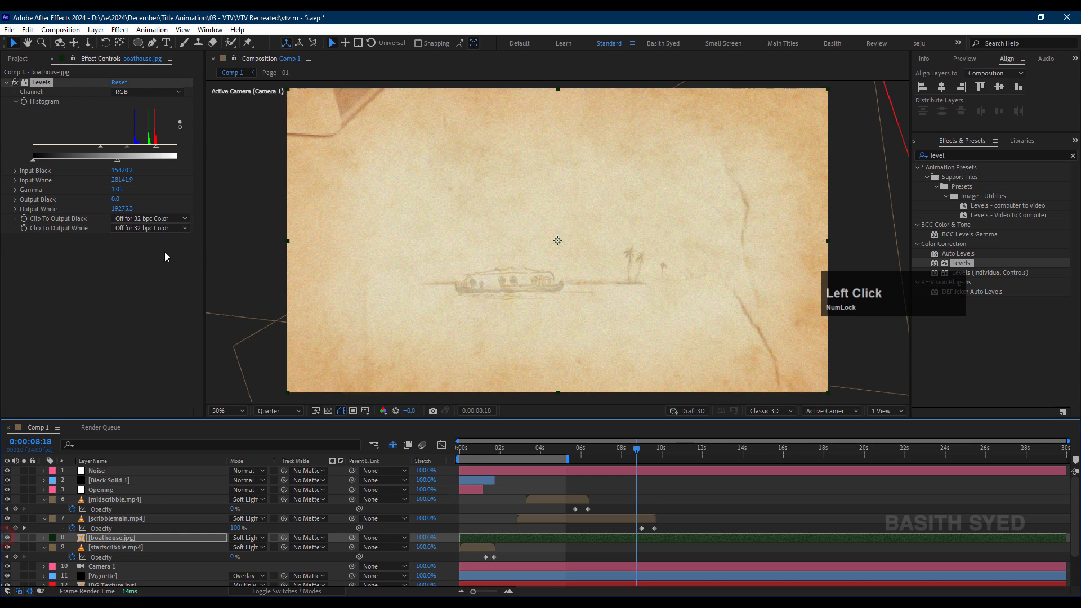
Set the Levels output white on boathouse.jpg to 17090.8 and gamma to 1.50, toggling the layer to compare.
drag(118, 162, 109, 162)
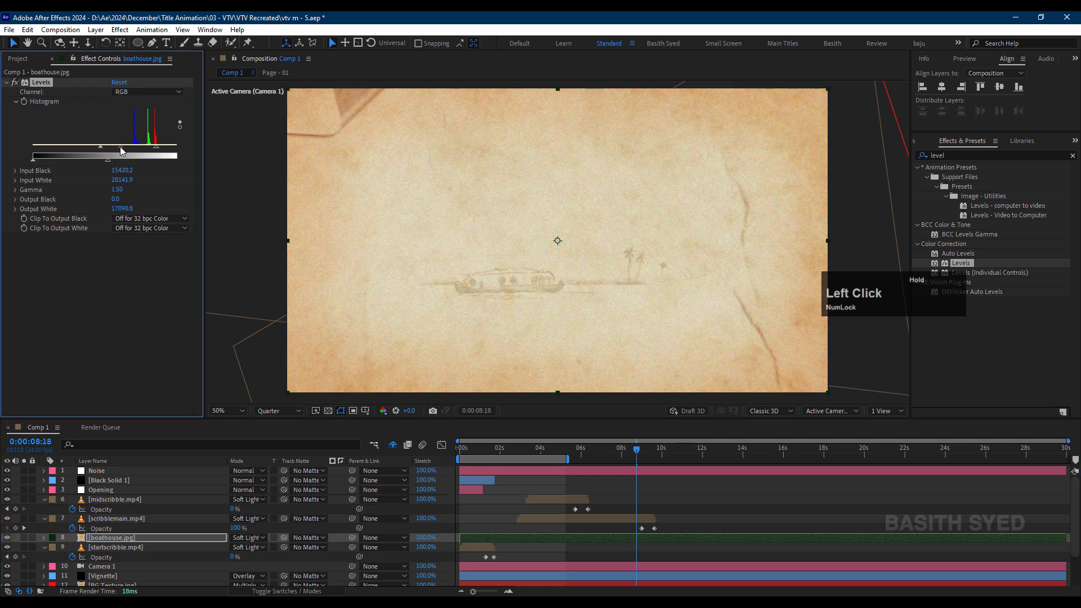
click(8, 538)
click(7, 538)
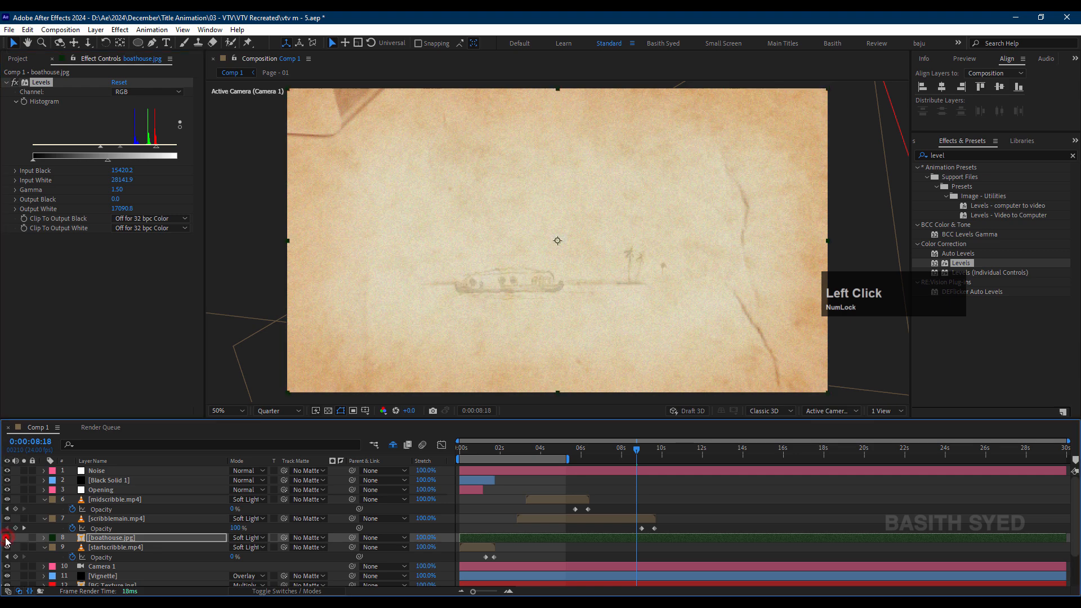
click(8, 538)
click(7, 538)
Apply the Tint effect to boathouse.jpg and toggle the layer's visibility to check its color cast on the paper.
key(ctrl+Tab)
text(tint)
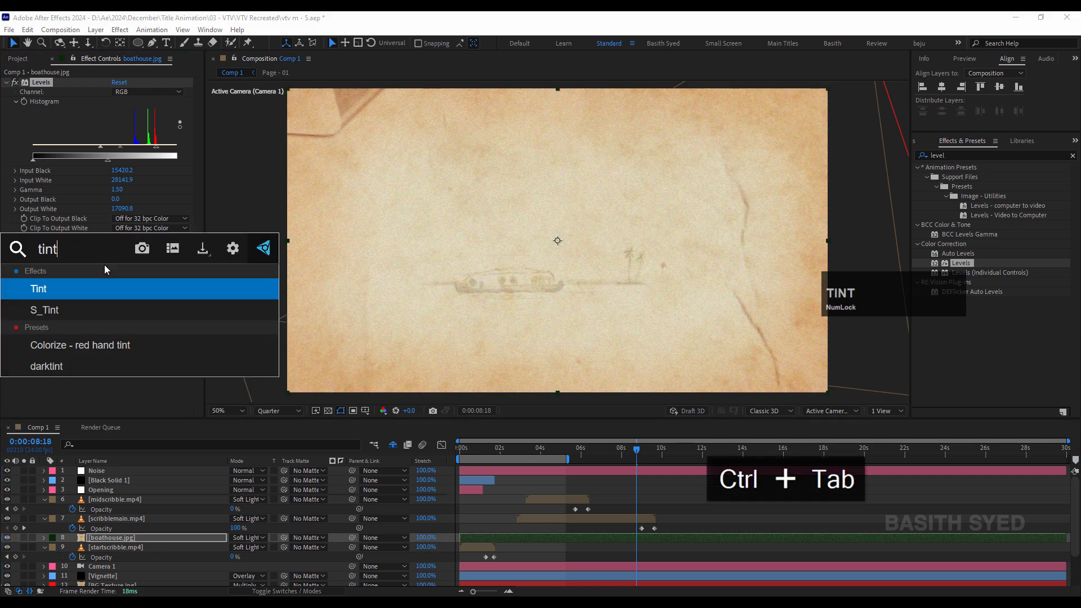
key(Return)
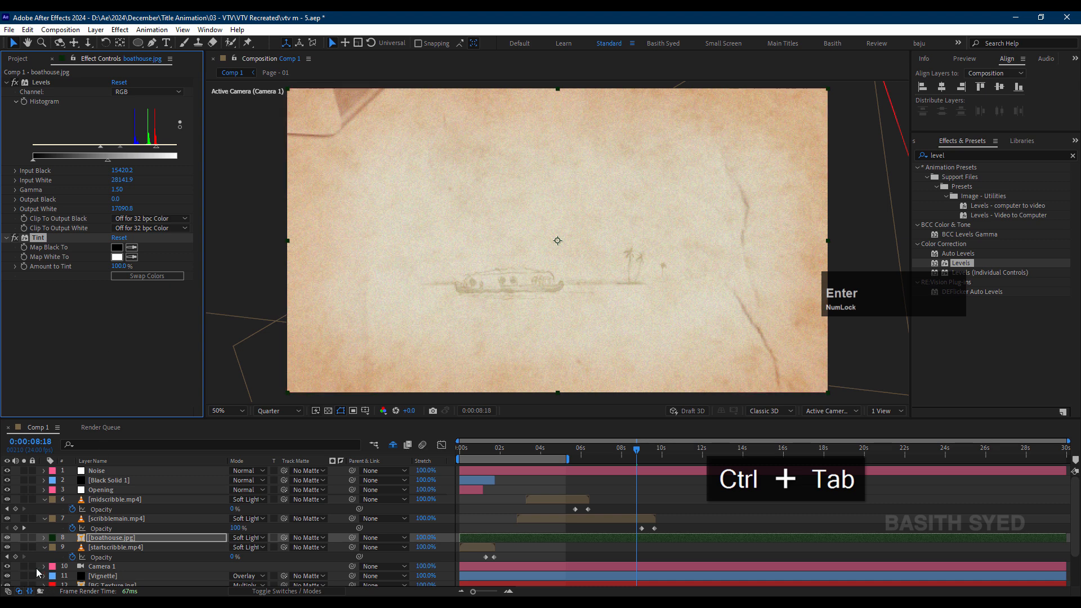
click(8, 538)
click(8, 538)
click(8, 538)
click(8, 539)
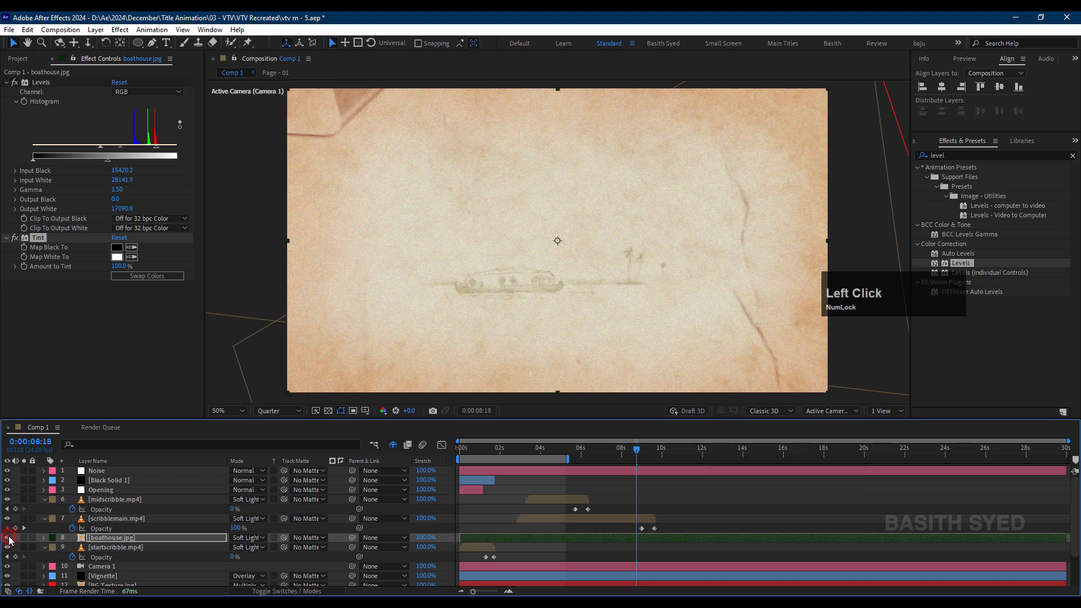
click(8, 539)
click(7, 538)
Set the Levels input black on boathouse.jpg to 19146.8 and input white to 25828.9, comparing with the layer hidden.
click(100, 147)
drag(99, 147, 171, 148)
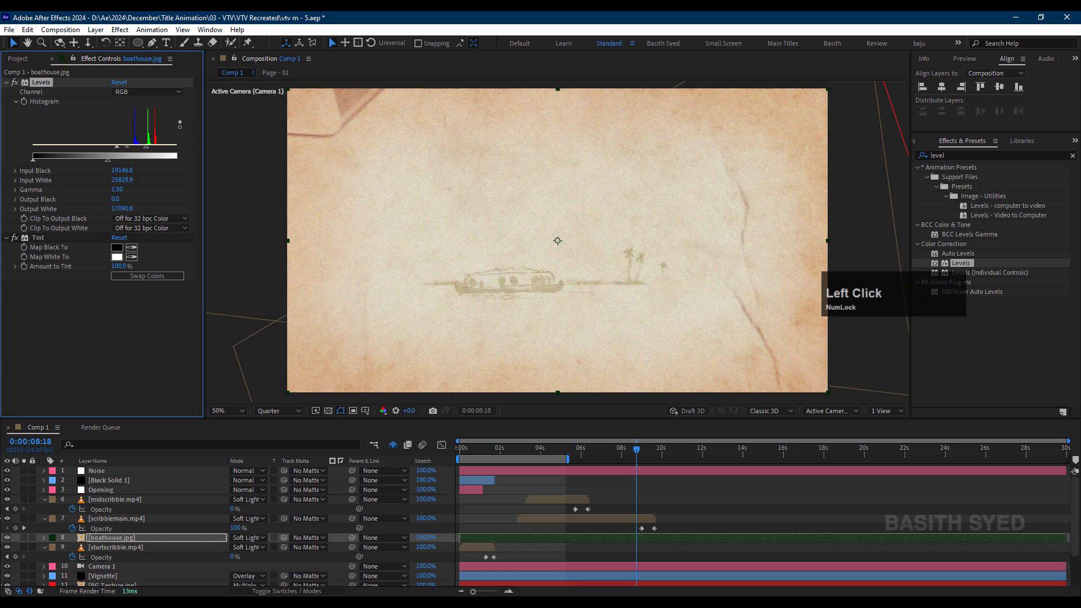
click(7, 538)
click(8, 538)
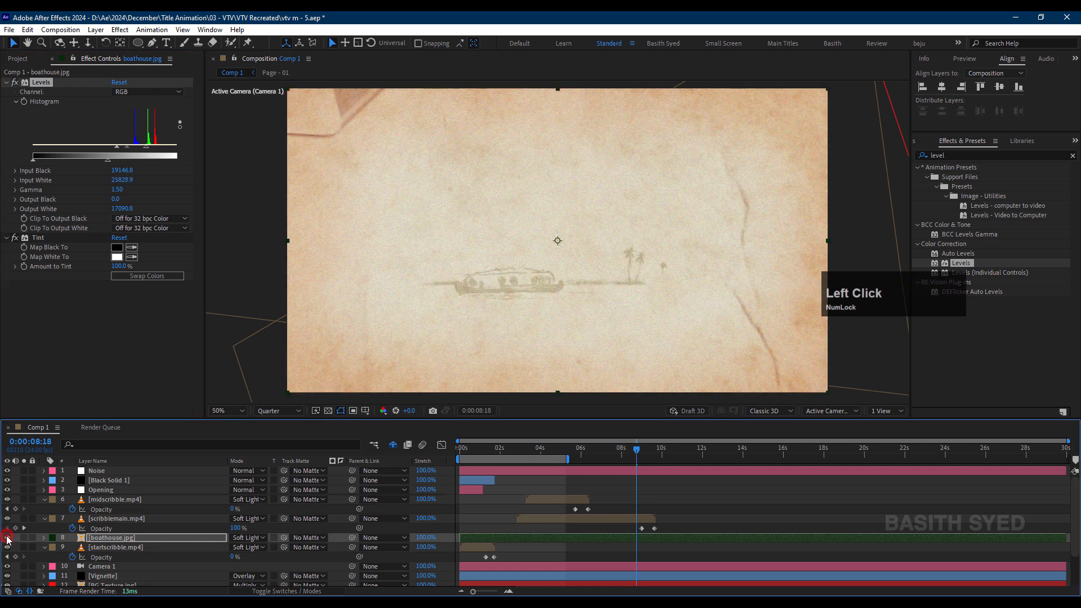
click(7, 537)
click(8, 537)
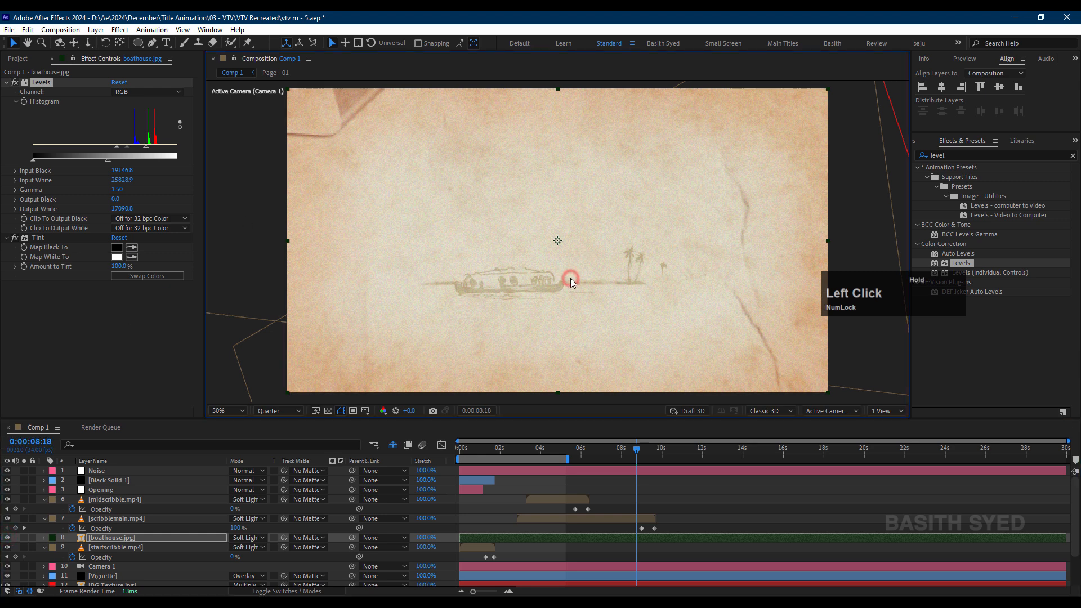
Move the boathouse sketch toward the paper's lower right to 1332, 606 and start its layer at about 3 seconds.
drag(572, 280, 675, 301)
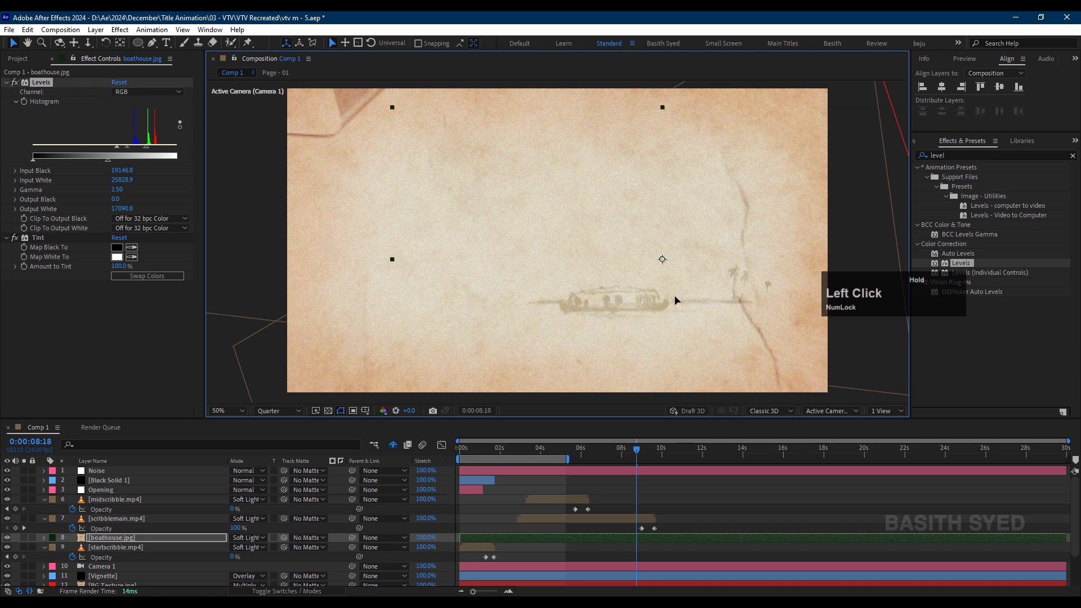
click(521, 448)
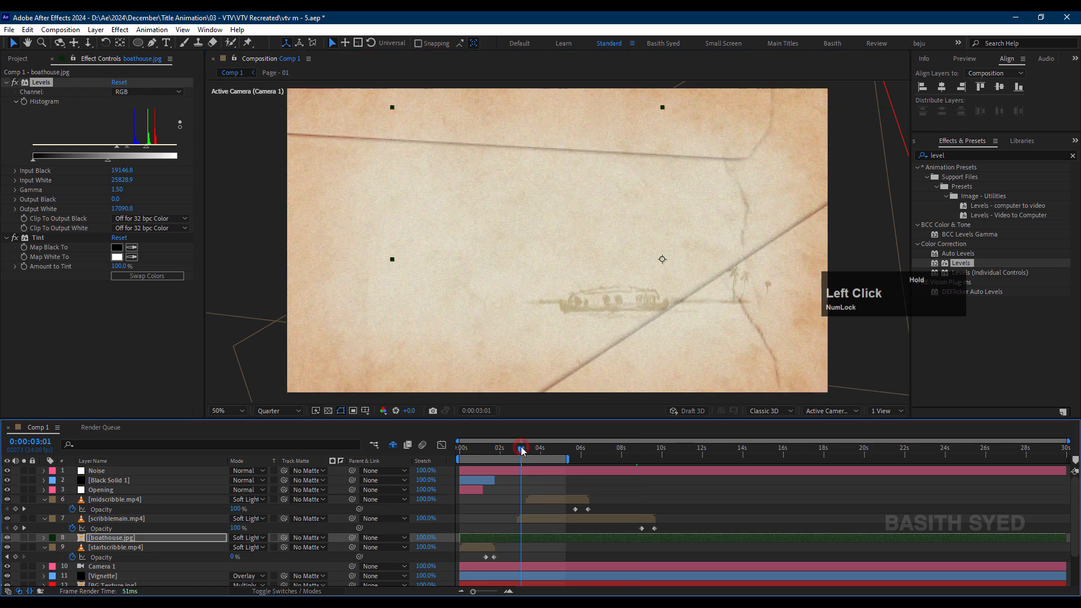
drag(516, 539, 572, 548)
Keyframe the Position of boathouse.jpg from 1253, 606 at the layer's start to 1332, 606 at about 0:00:05:15.
key(p)
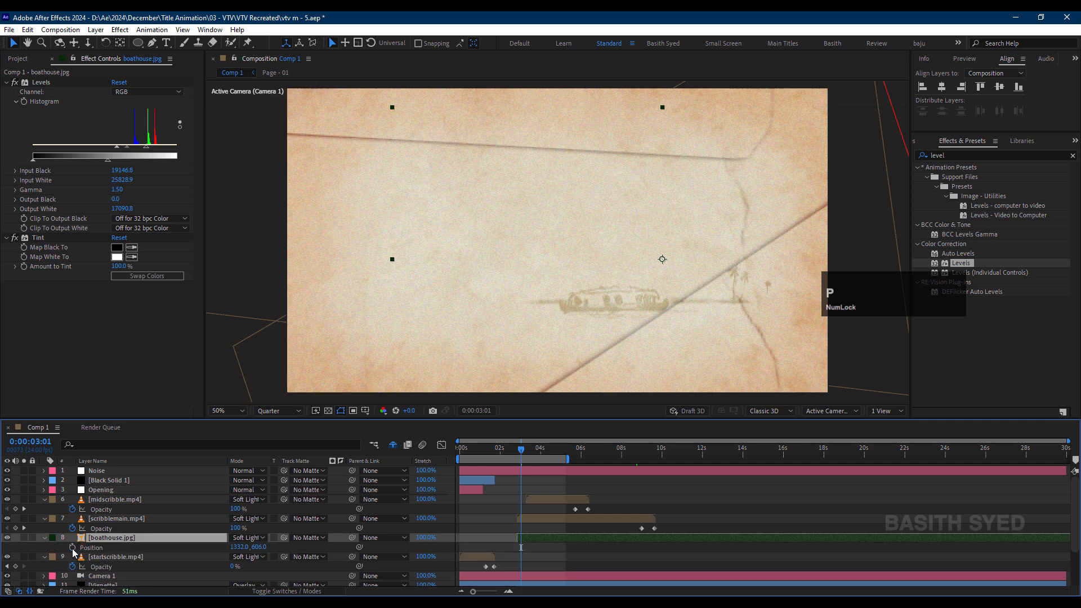
click(72, 548)
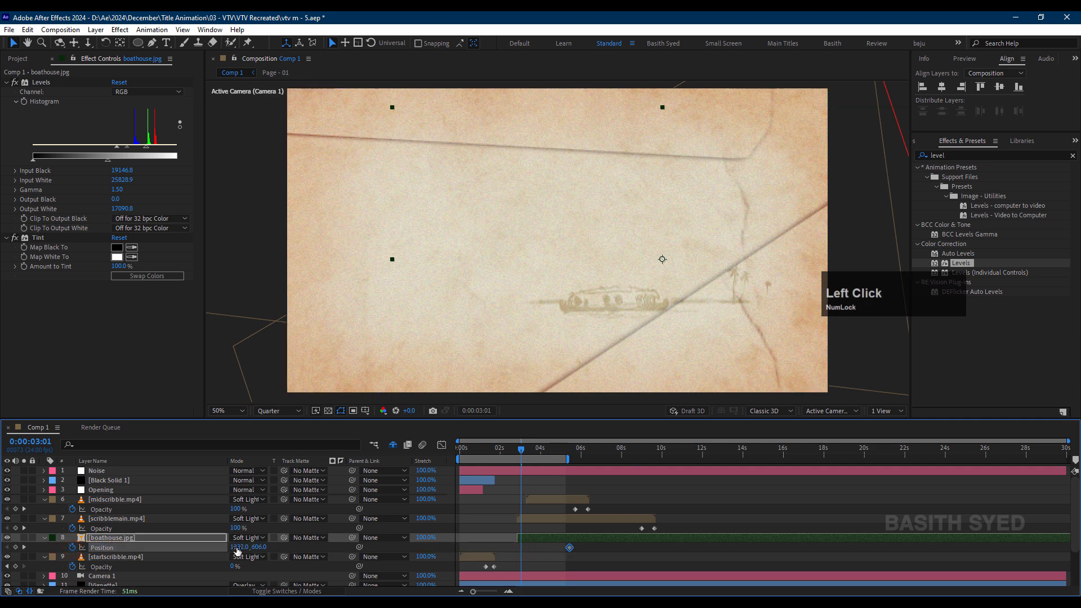
drag(237, 549, 199, 550)
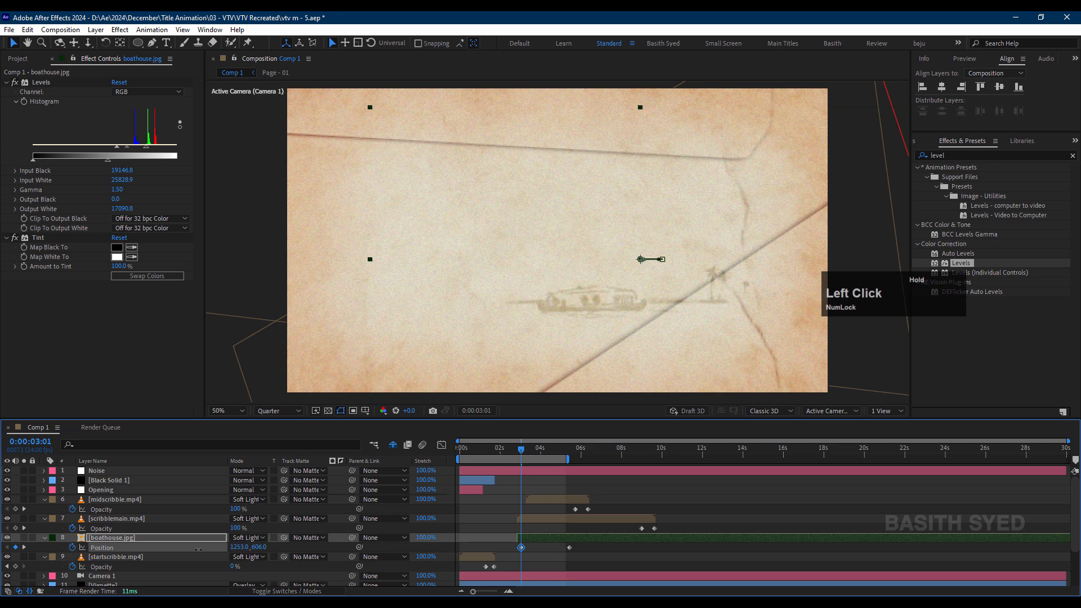
drag(523, 551, 519, 551)
Keyframe the Opacity of boathouse.jpg from 100% at 0:00:04:04 to 0% at 0:00:05:15 and shift the layer to start at 0:00:03:04.
click(544, 447)
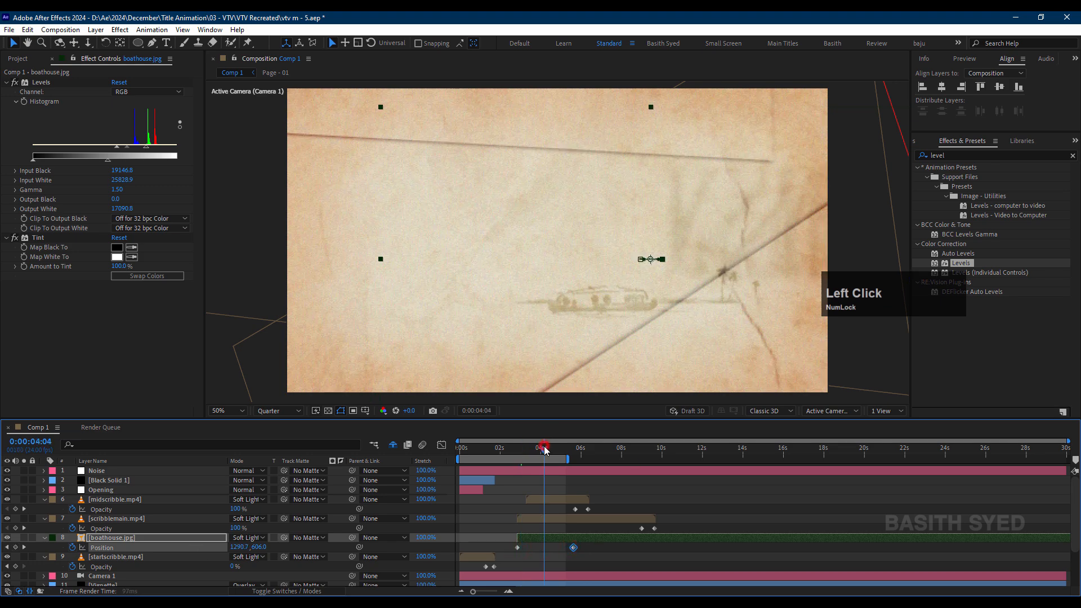
key(t)
click(74, 548)
key(u)
drag(559, 451, 574, 451)
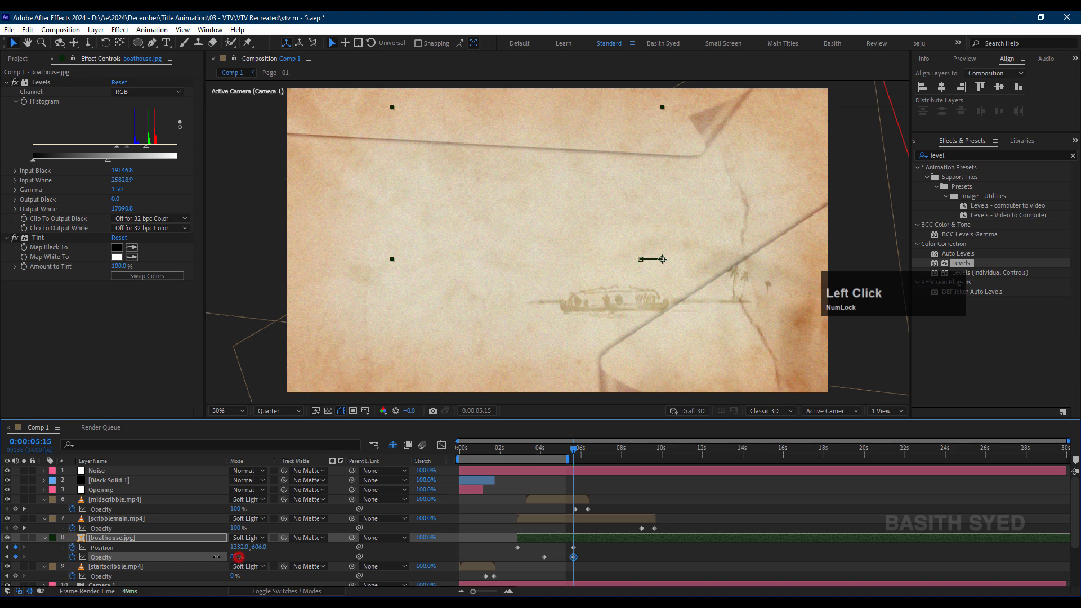
drag(217, 557, 194, 557)
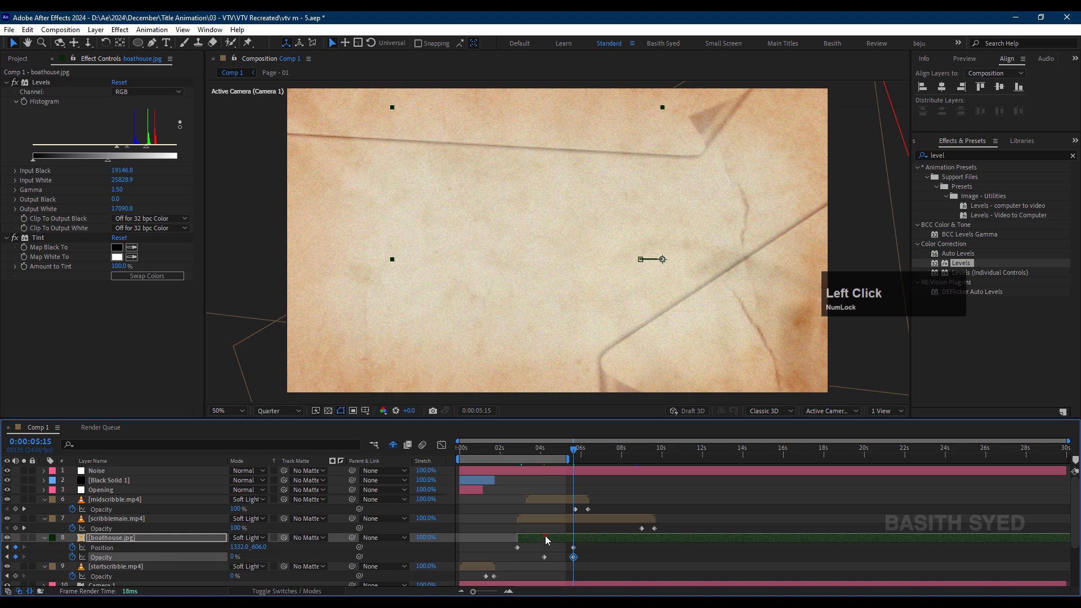
drag(548, 540, 553, 538)
click(552, 558)
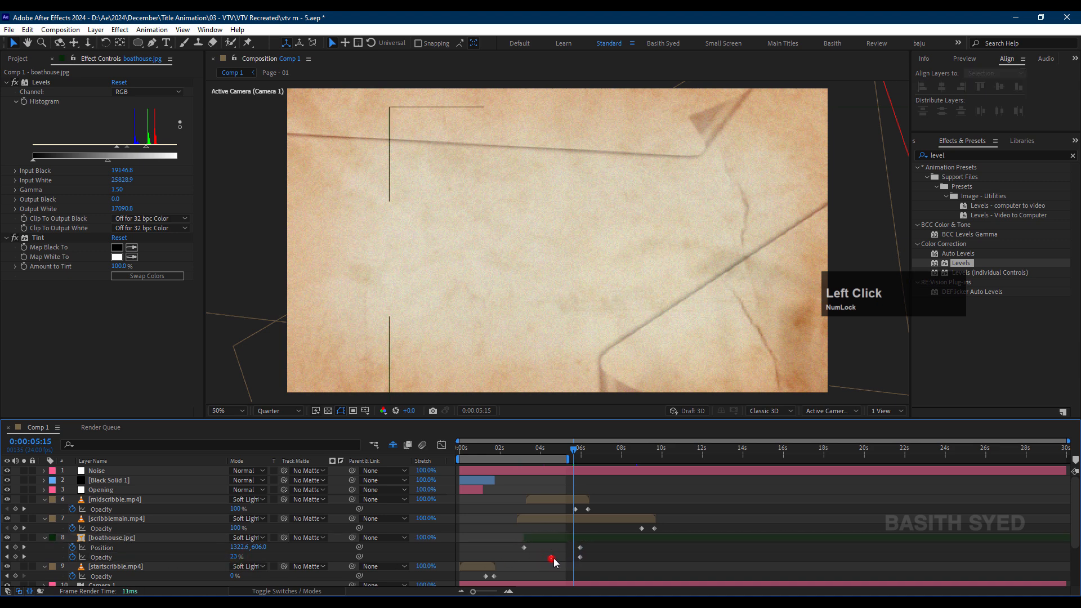
Keyframe a fade-in on boathouse.jpg with Opacity 0% at 0:00:03:04 and 100% at 0:00:04:01.
mouse_move(533, 451)
mouse_down()
mouse_move(517, 458)
mouse_move(541, 464)
mouse_up()
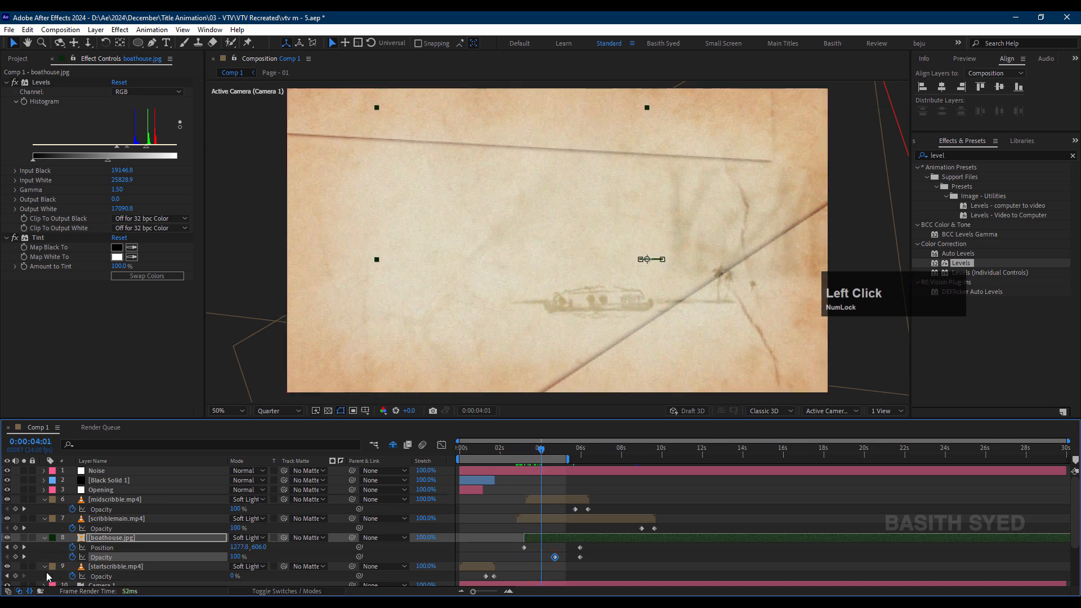
key(j)
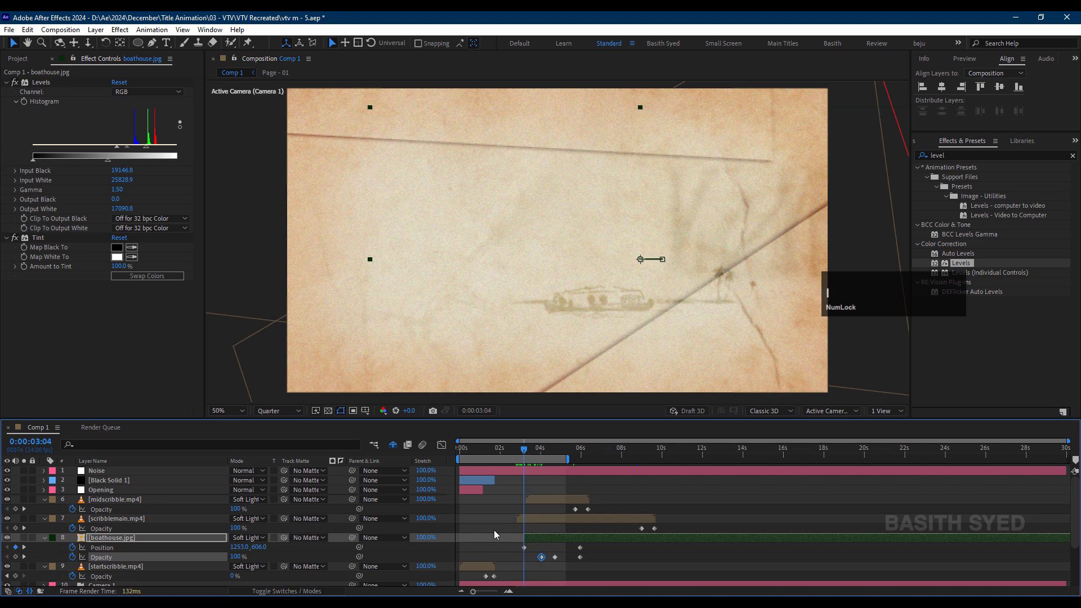
drag(235, 556, 169, 556)
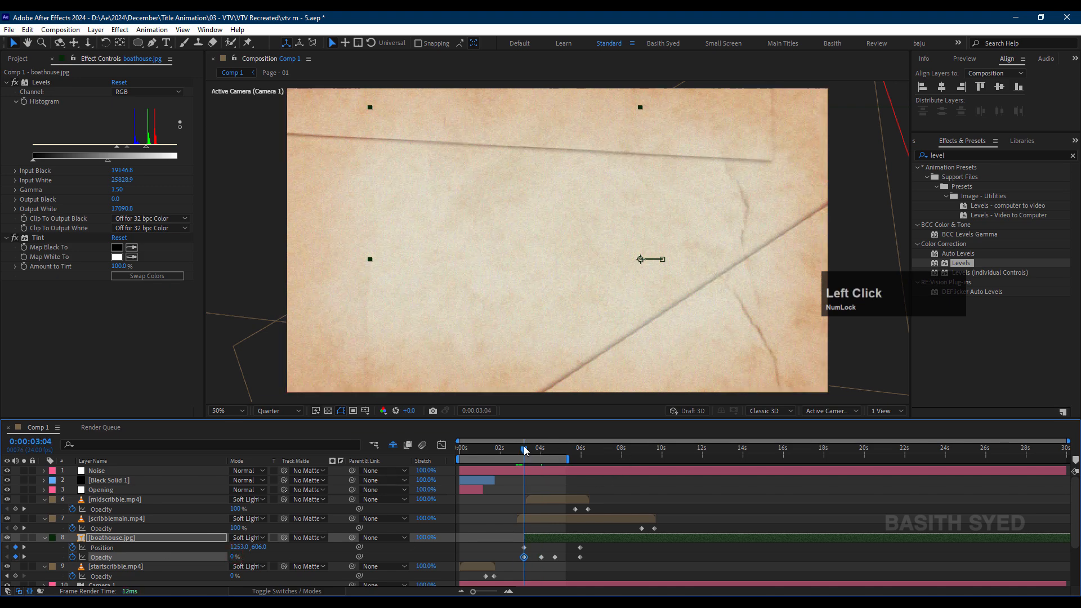
Retime boathouse.jpg to start at about 2.9 seconds and begin its Opacity fade-out at about 5 seconds.
drag(525, 450, 577, 458)
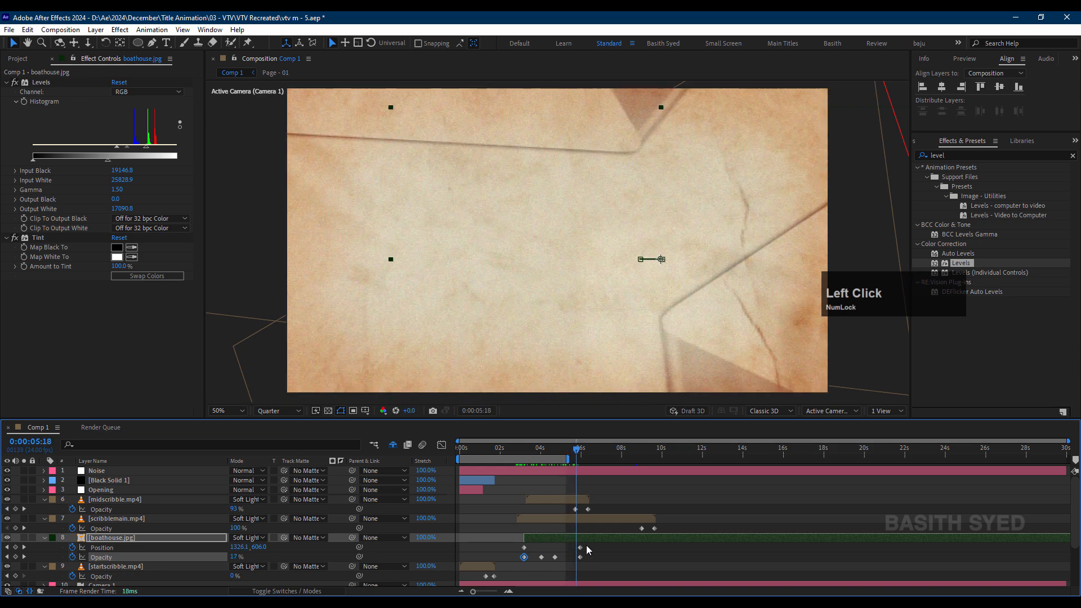
drag(594, 543, 562, 540)
drag(511, 452, 561, 451)
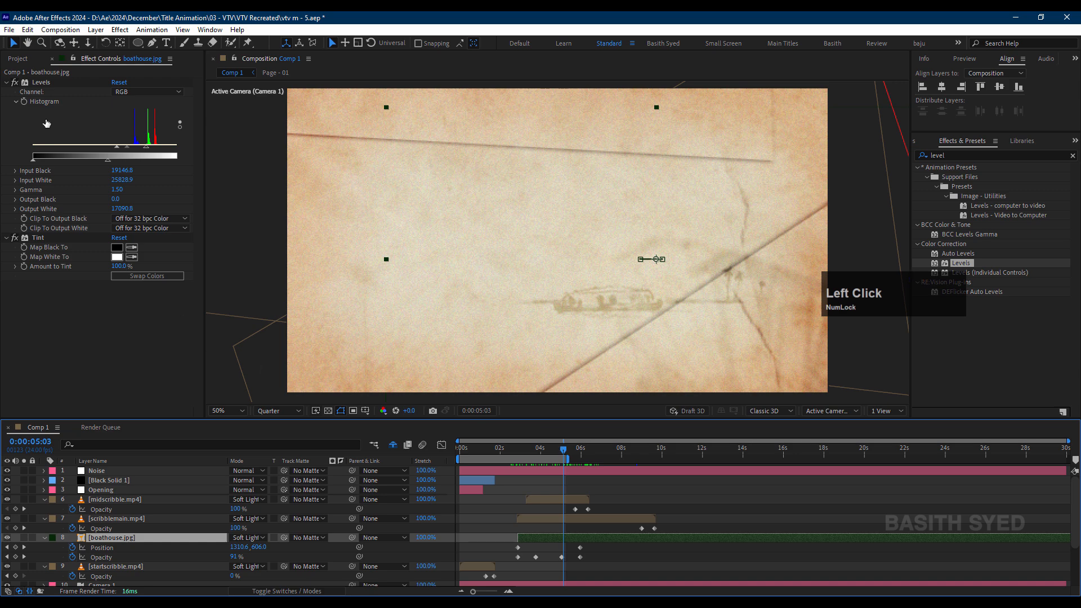
Add papers-01.jpg and papers-02.jpg to Comp 1 directly above the boathouse.jpg layer.
click(18, 59)
click(67, 224)
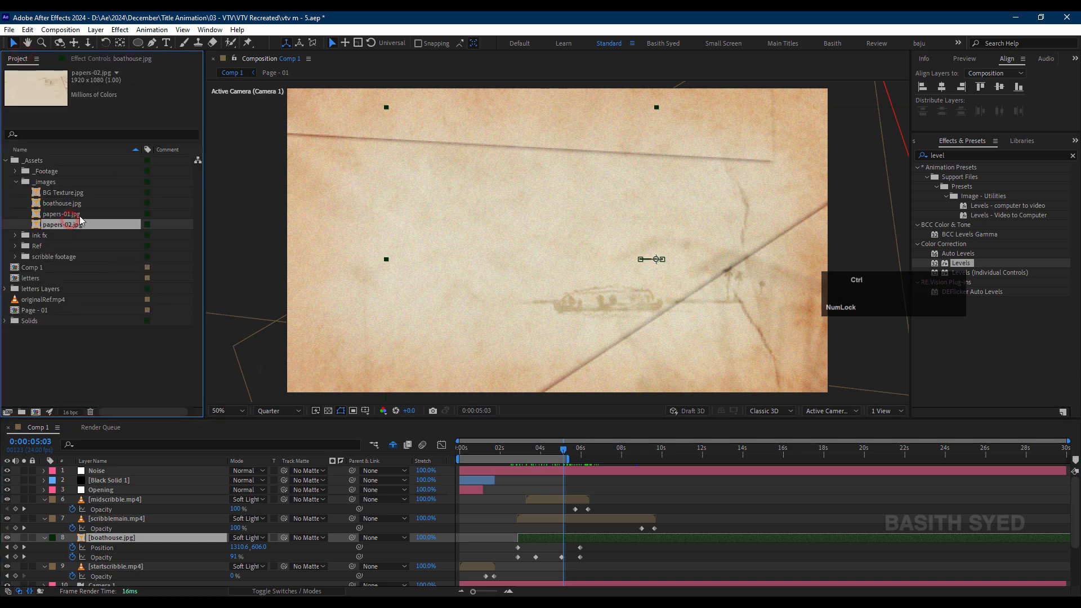
ctrl+click(80, 219)
drag(80, 220, 193, 535)
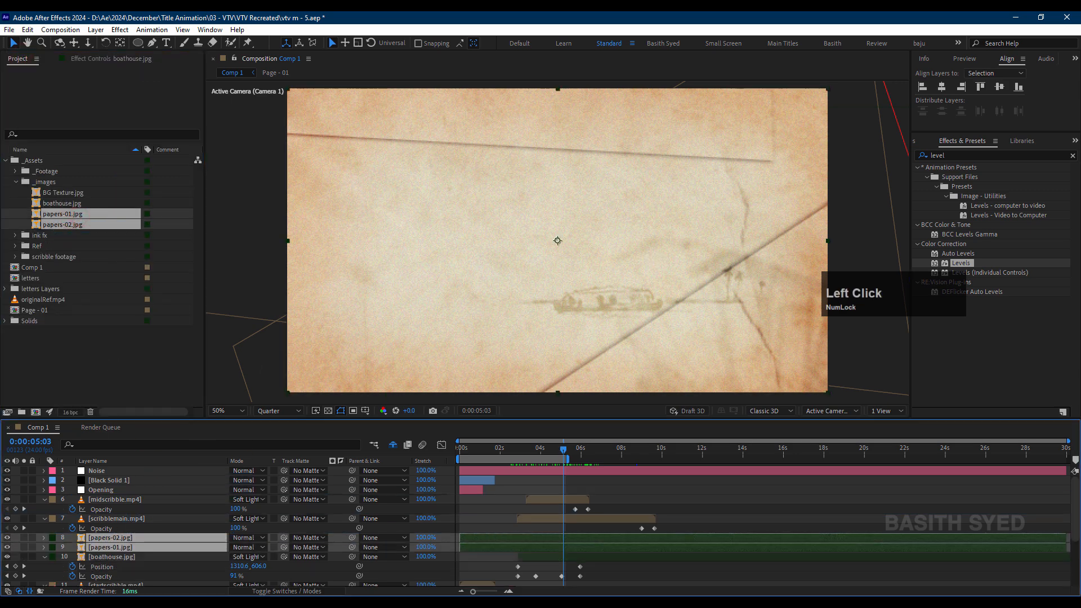
Keyframe the Rotation of both papers layers from -10° at 0:00:00:00 to 0° at 0:00:06:17.
key(r)
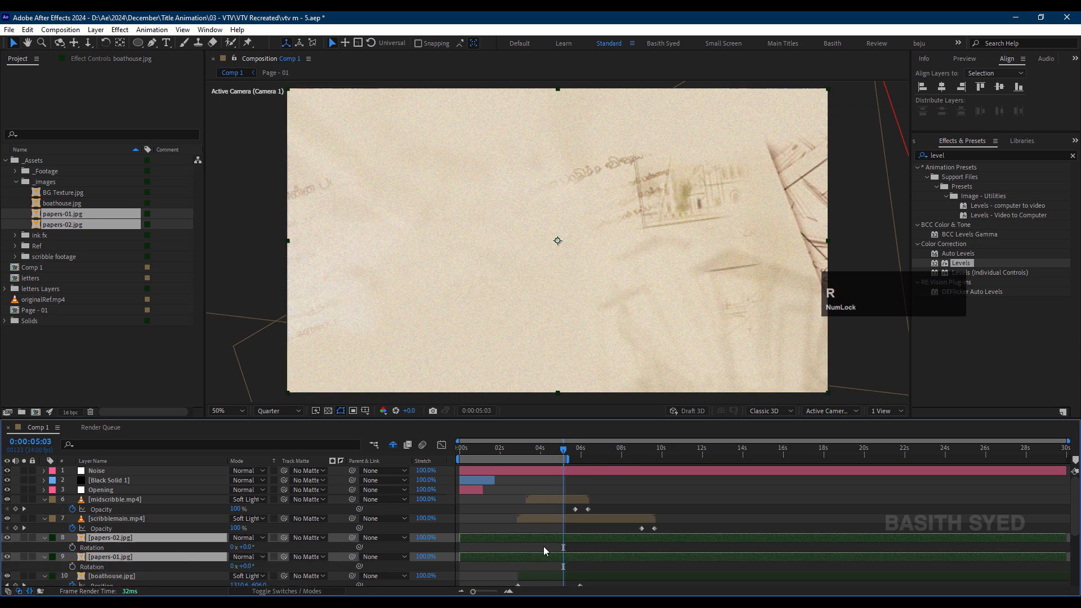
drag(563, 450, 596, 455)
click(72, 548)
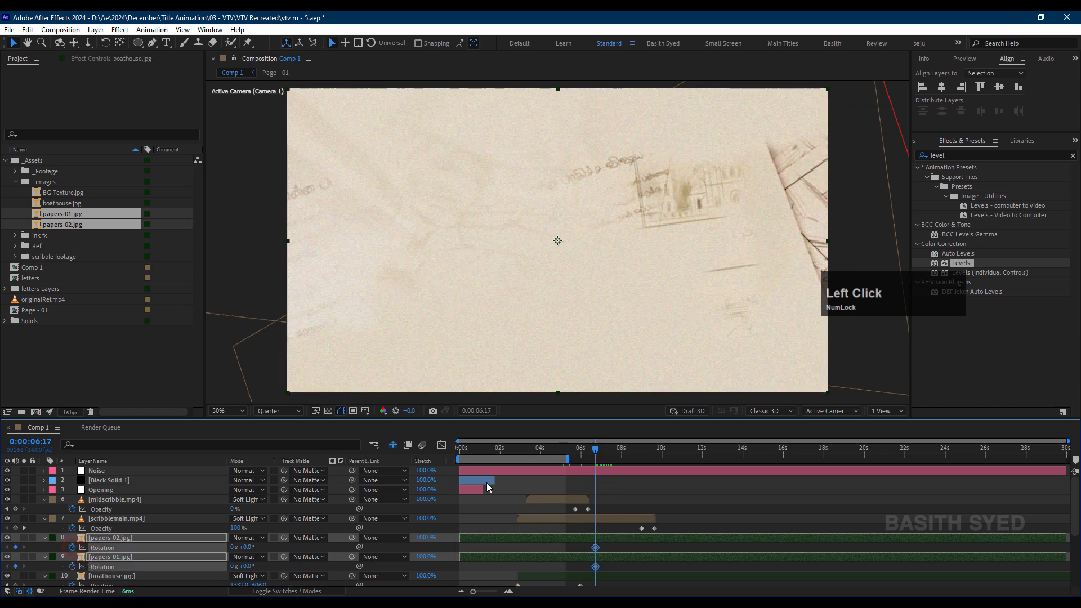
click(459, 451)
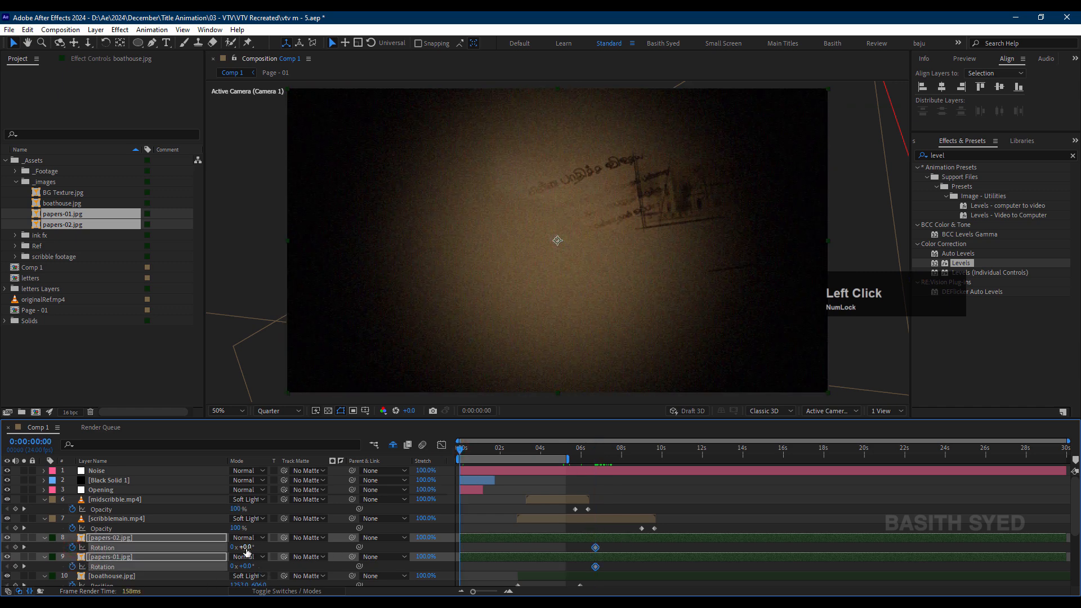
drag(246, 552, 241, 549)
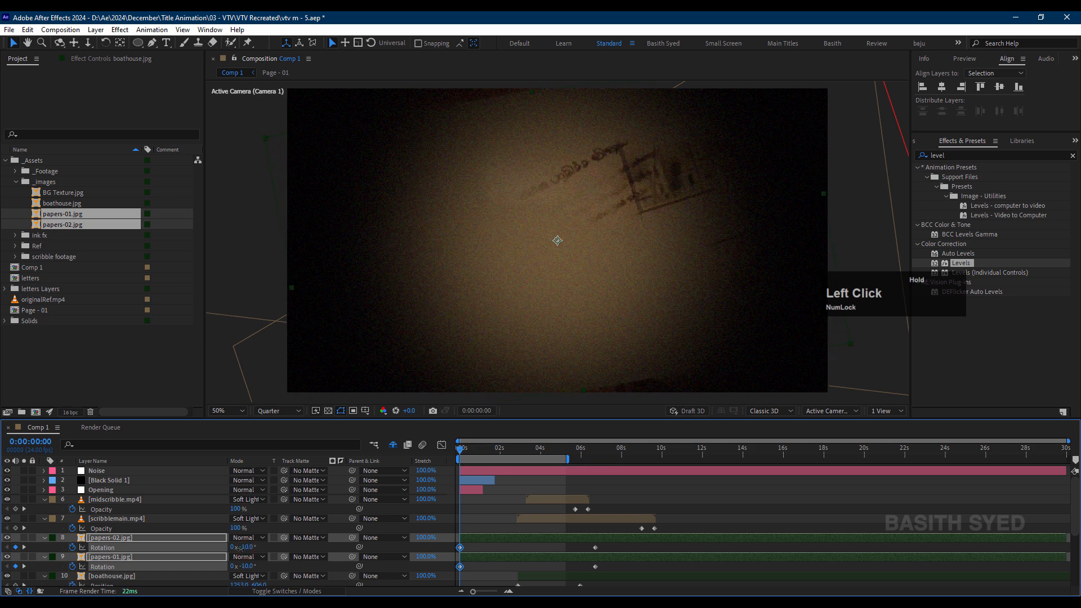
Set the starting Rotation keyframe of papers-01.jpg alone to +10° so it turns opposite to papers-02.jpg.
click(478, 548)
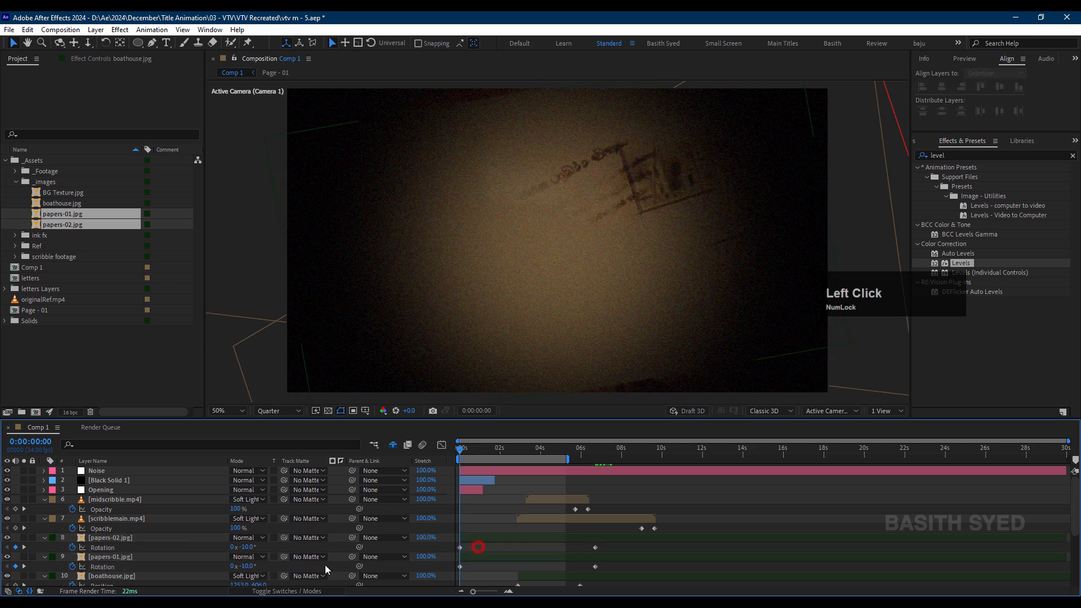
click(176, 558)
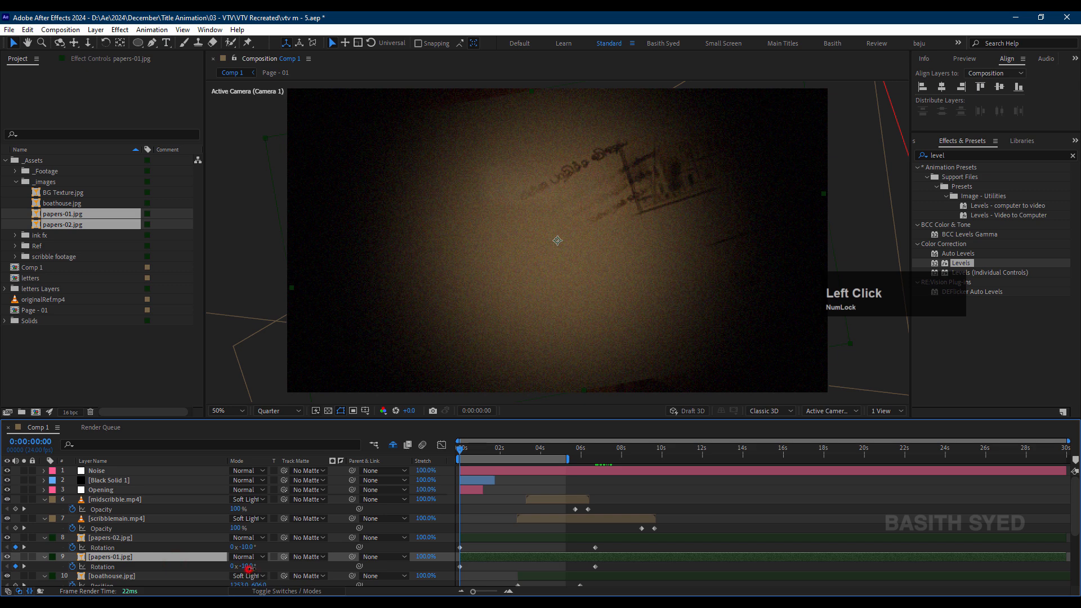
drag(249, 569, 257, 570)
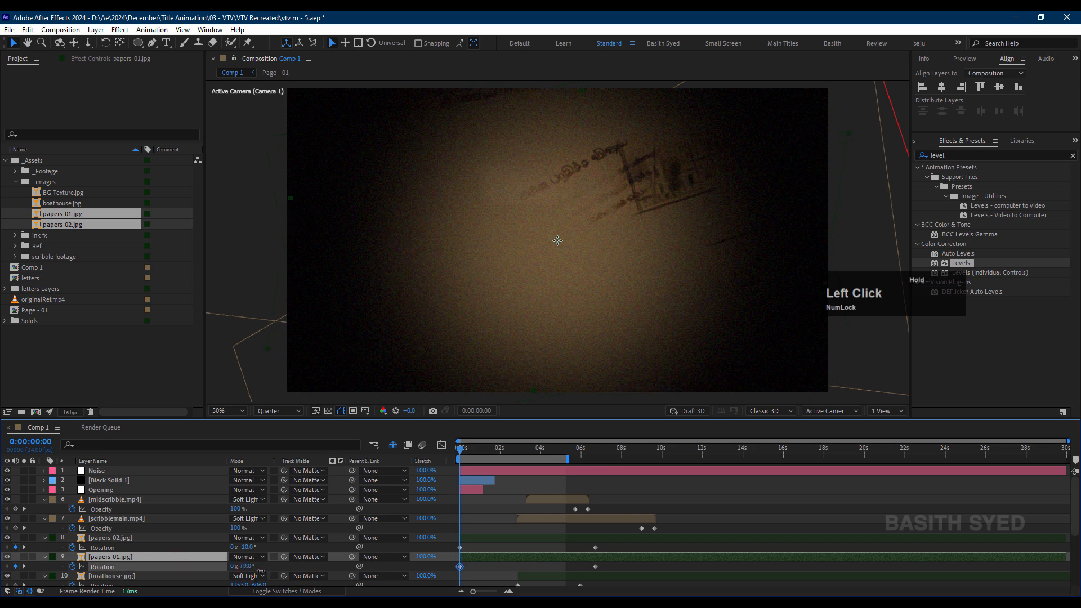
Set the blending mode of papers-01.jpg and papers-02.jpg to Soft Light.
ctrl+click(172, 539)
ctrl+click(173, 557)
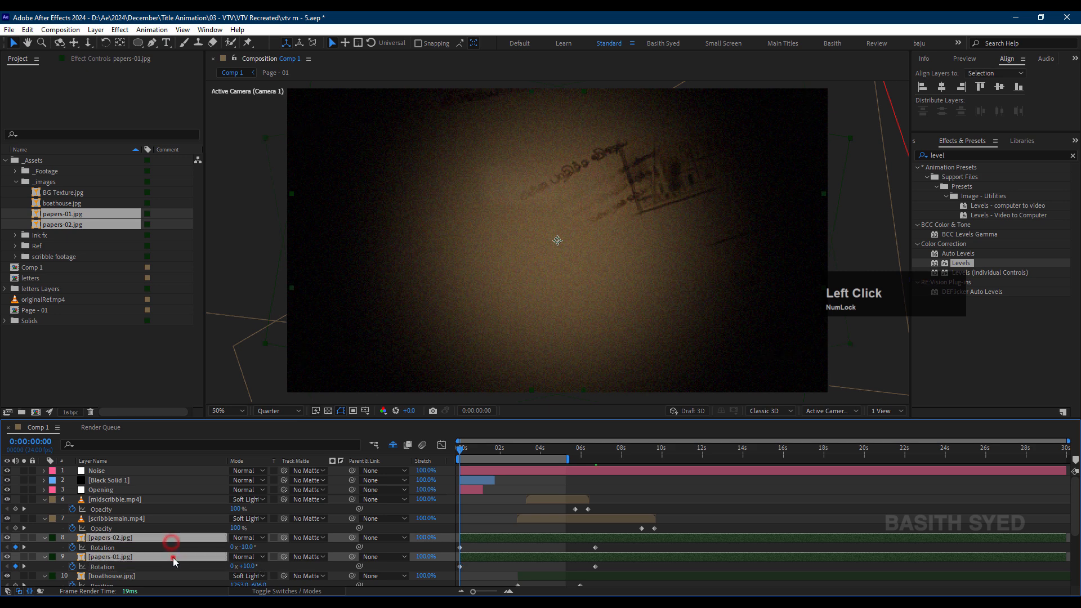
click(241, 538)
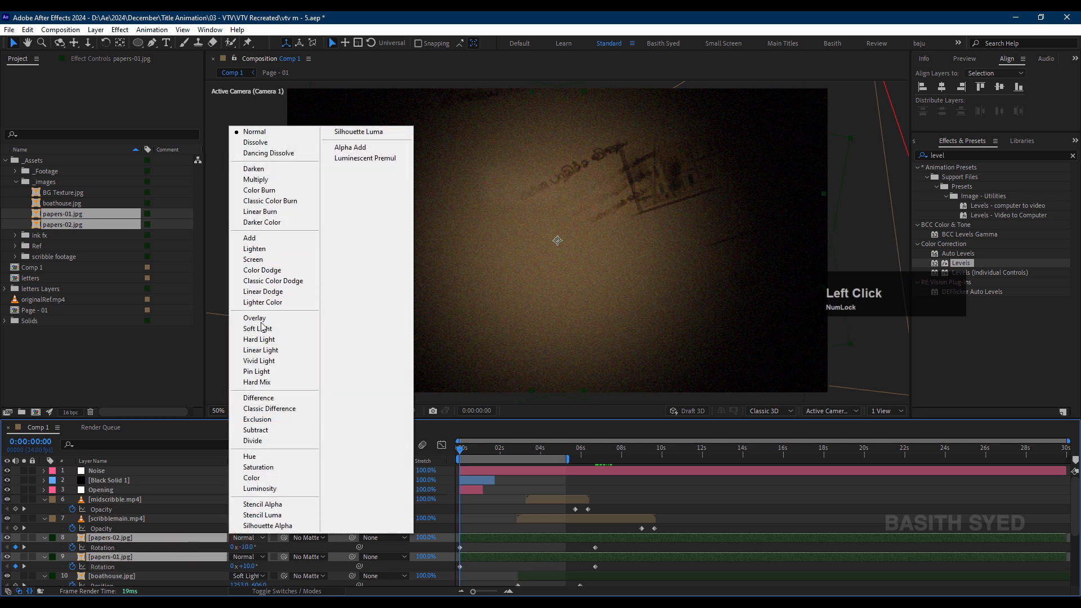
click(257, 328)
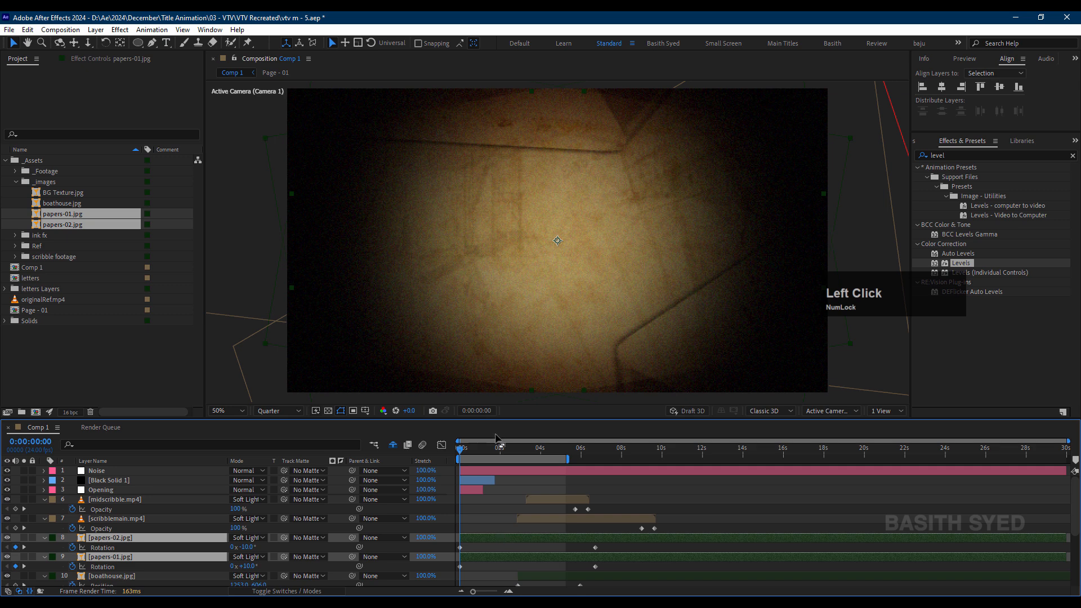
Keyframe a fade-out on both papers layers with Opacity 100% at about 4.3 seconds and 0% at 0:00:06:06.
drag(499, 447, 560, 454)
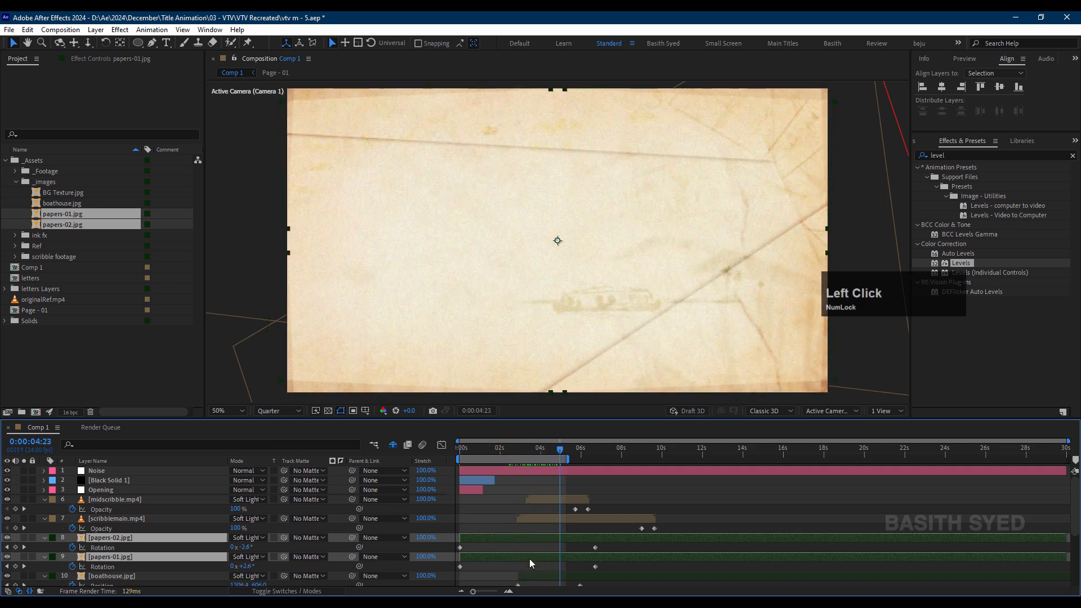
key(shift+t)
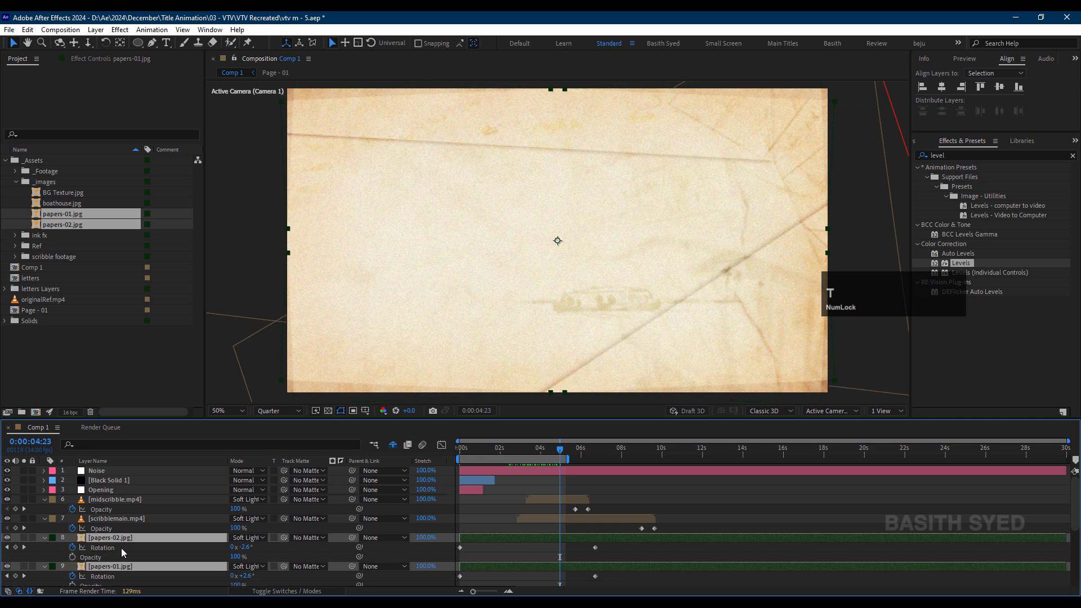
scroll(125, 555, down, 2)
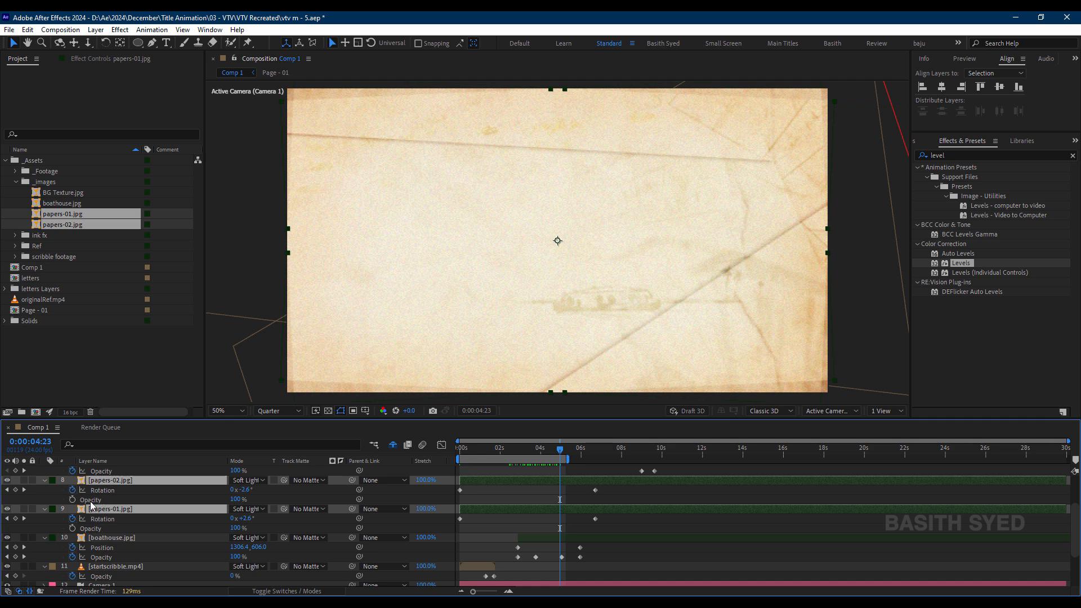
click(72, 500)
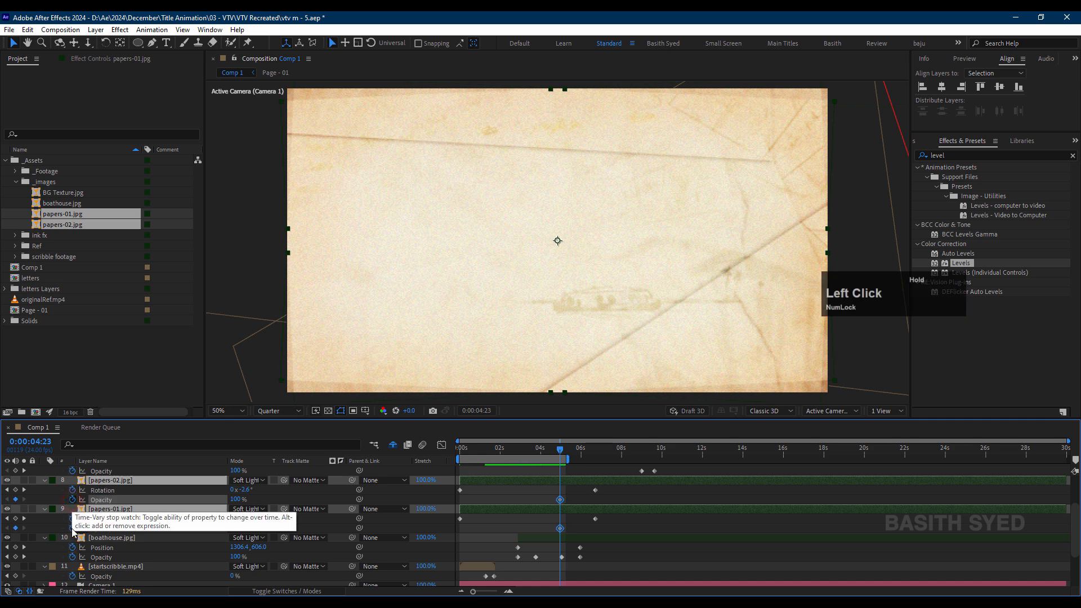
drag(559, 501, 547, 501)
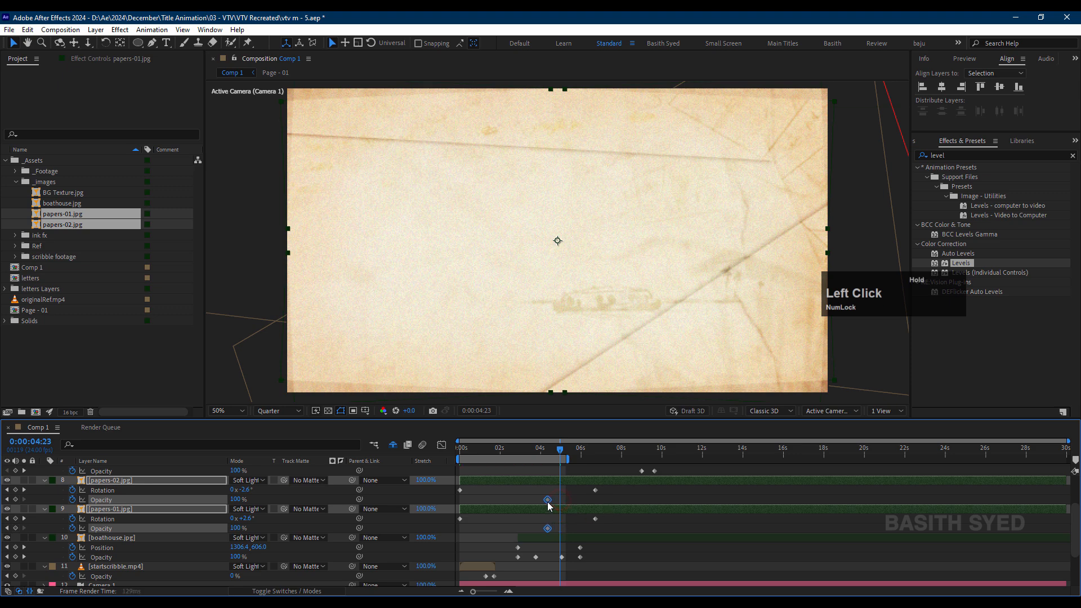
drag(560, 450, 586, 450)
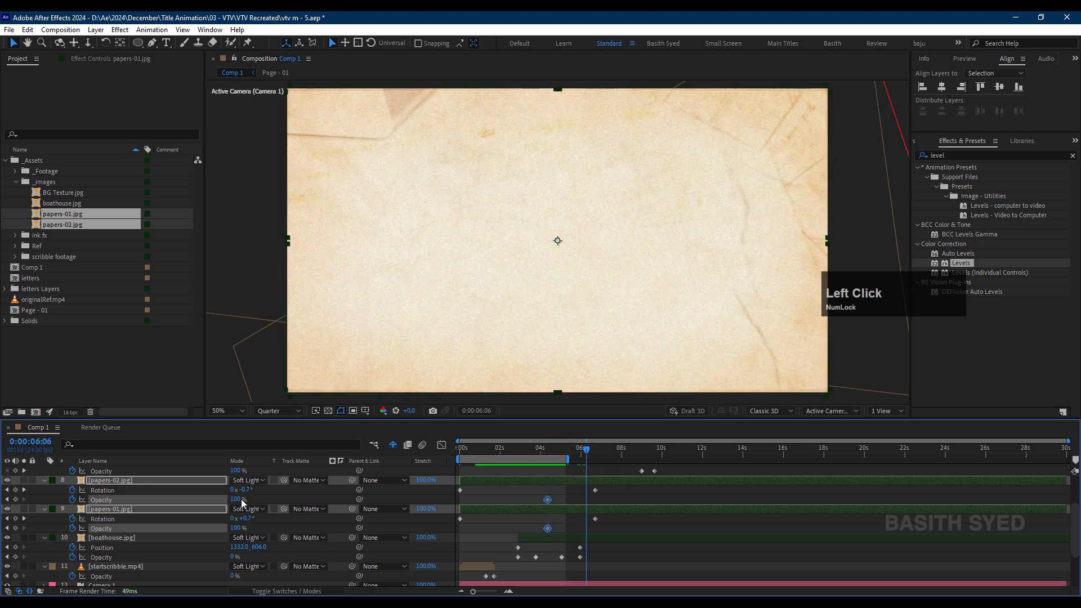
drag(240, 500, 169, 500)
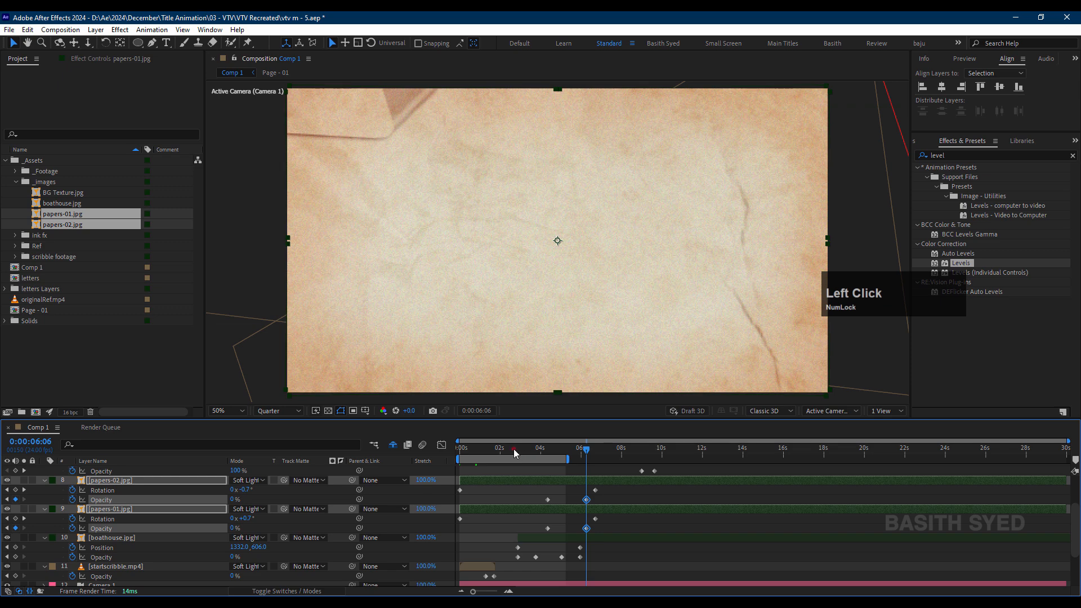
Keyframe a fade-in on both papers layers with Opacity 0% at 0:00:00:13 and 100% at 0:00:02:05, removing the stray papers-01 Rotation keyframe.
drag(514, 450, 506, 455)
click(16, 500)
click(16, 519)
click(15, 528)
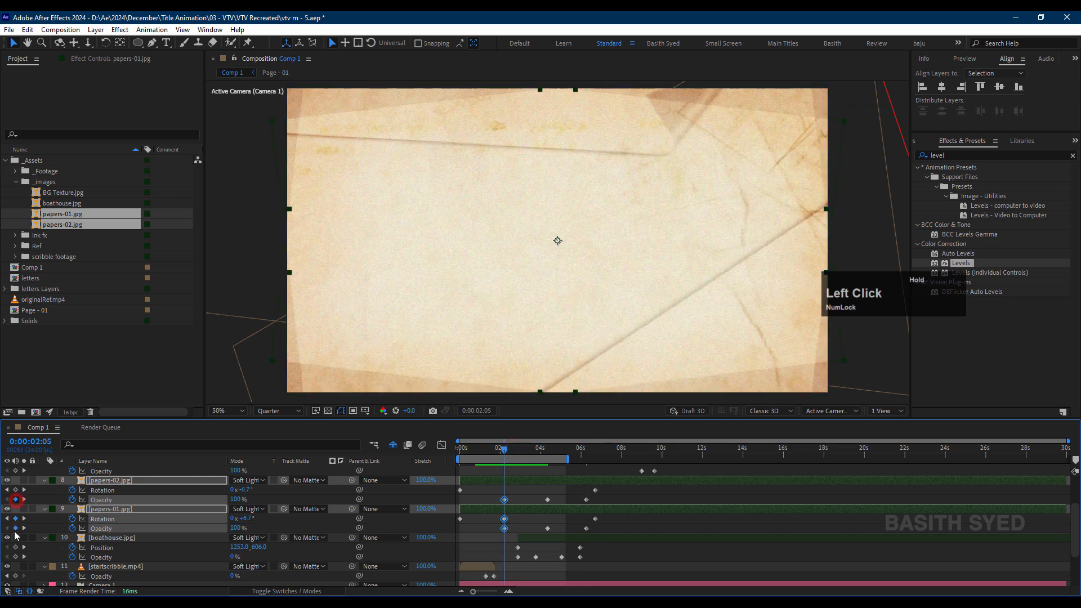
click(496, 522)
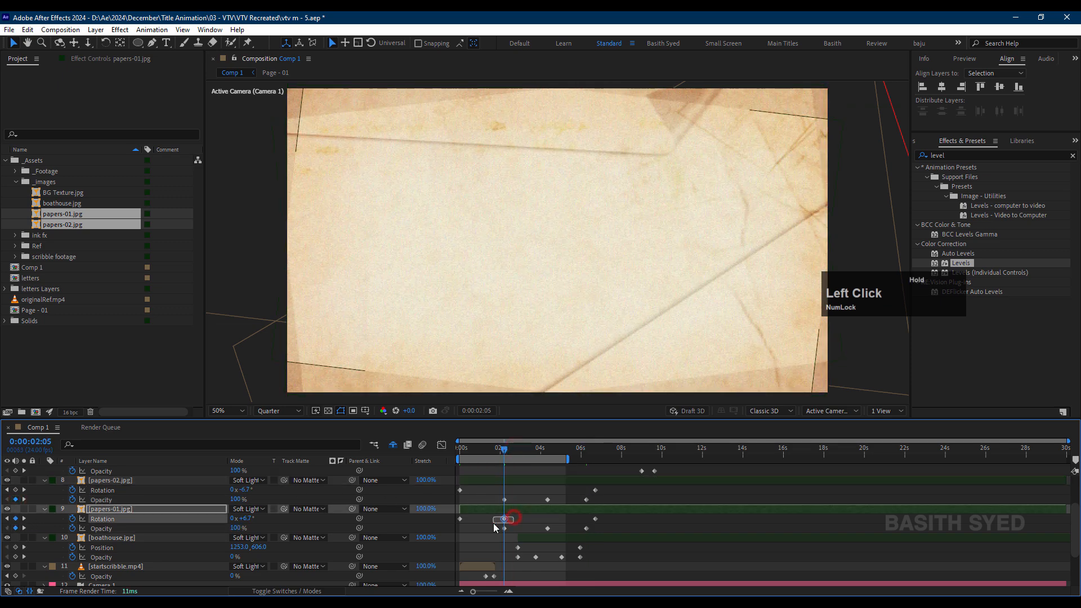
drag(489, 449, 470, 452)
drag(241, 500, 146, 503)
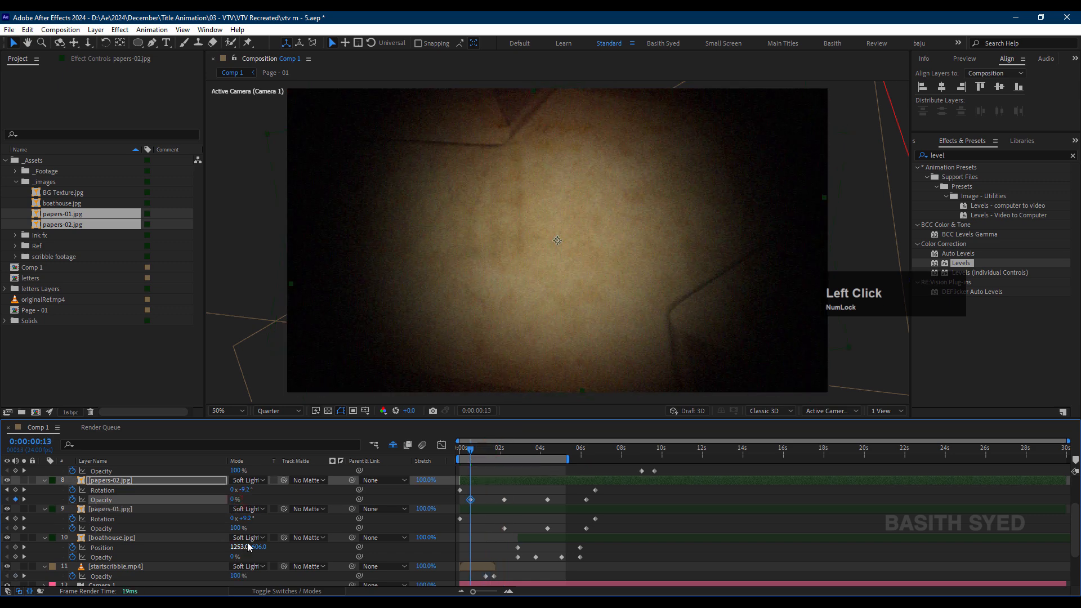
drag(237, 529, 152, 531)
Shift both papers' fade-in keyframes to about 1.8 and 3 seconds and slide the papers-02.jpg layer to start at about 1.3 seconds.
shift+click(471, 499)
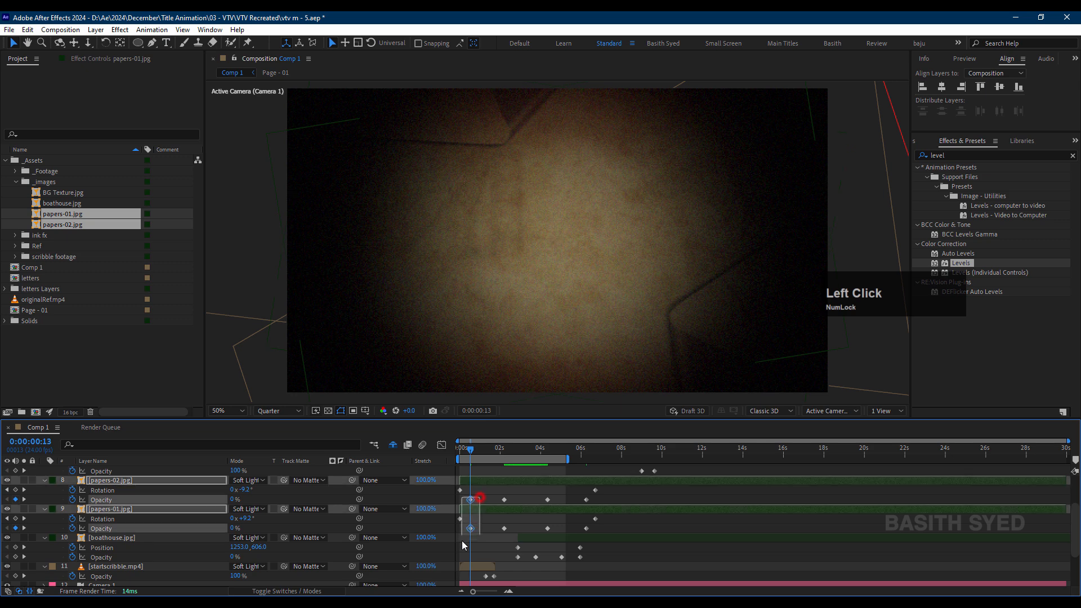
drag(471, 500, 515, 536)
drag(504, 499, 519, 504)
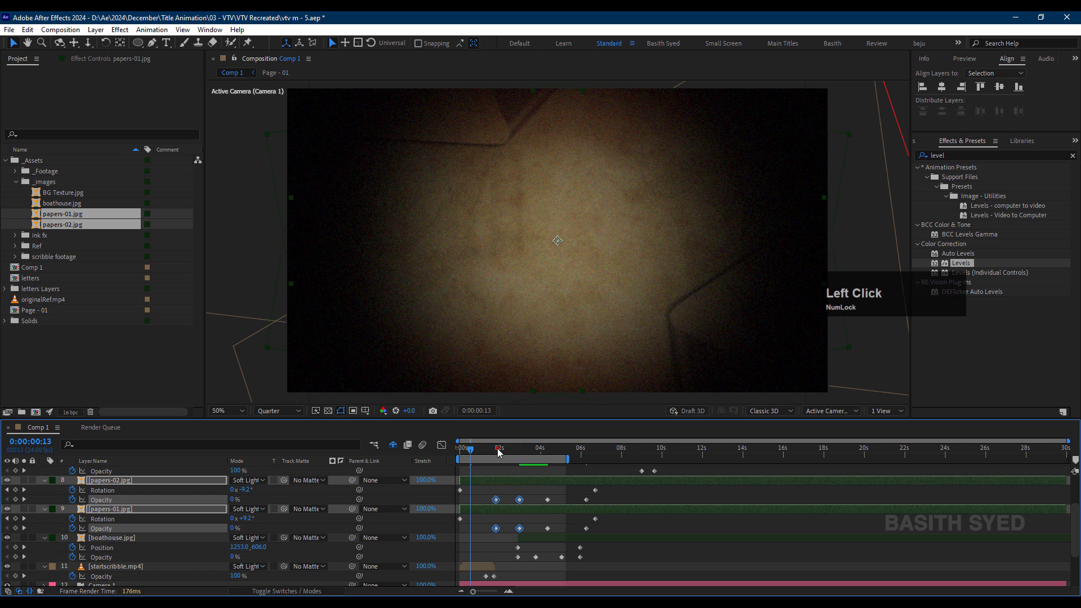
drag(499, 451, 569, 488)
mouse_move(537, 450)
mouse_down()
mouse_move(514, 449)
mouse_move(601, 454)
mouse_move(556, 453)
mouse_up()
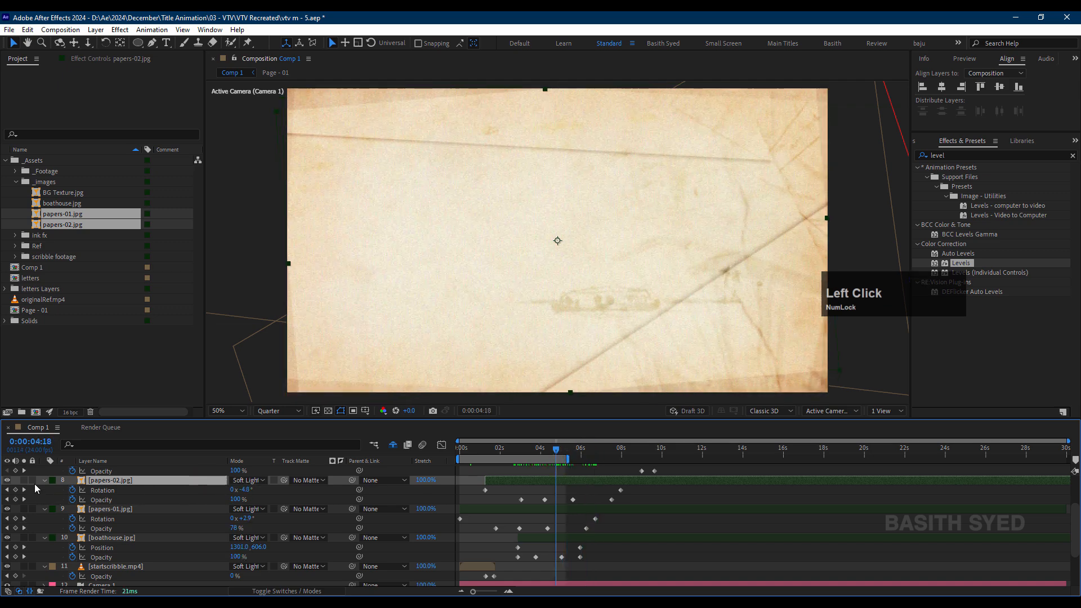
click(246, 480)
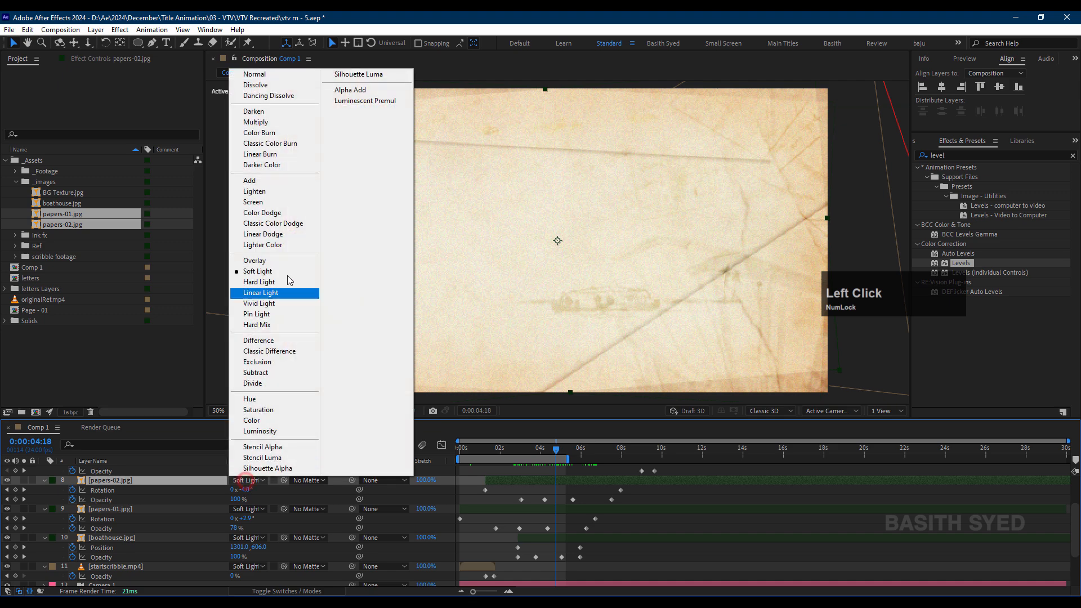
click(254, 260)
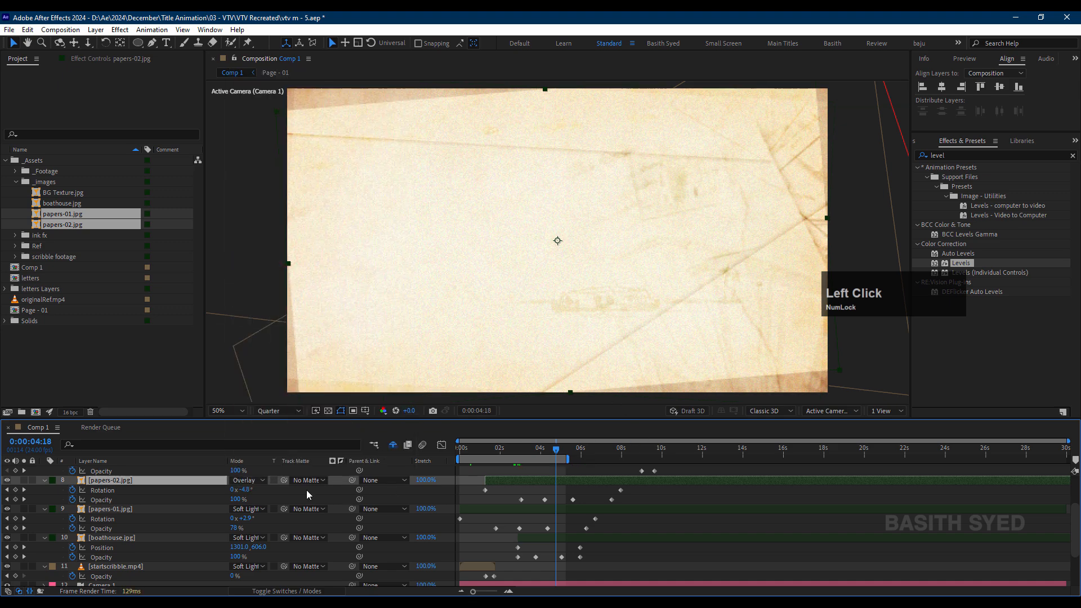
key(ctrl+z)
Set the blending mode of papers-02.jpg to Multiply and check its look near 0:00:03:21.
click(248, 480)
click(279, 123)
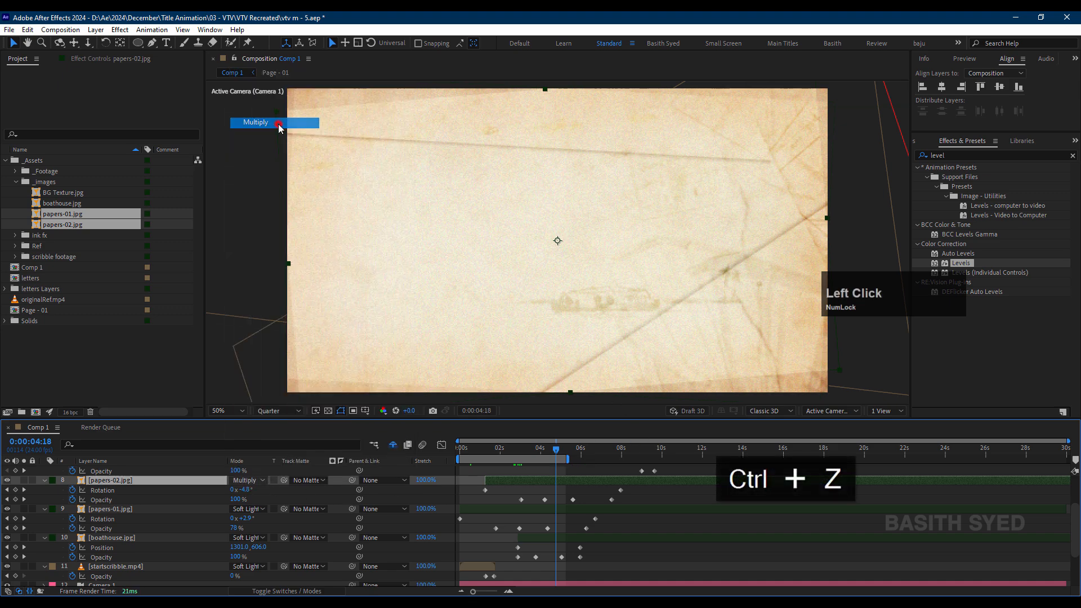
click(539, 452)
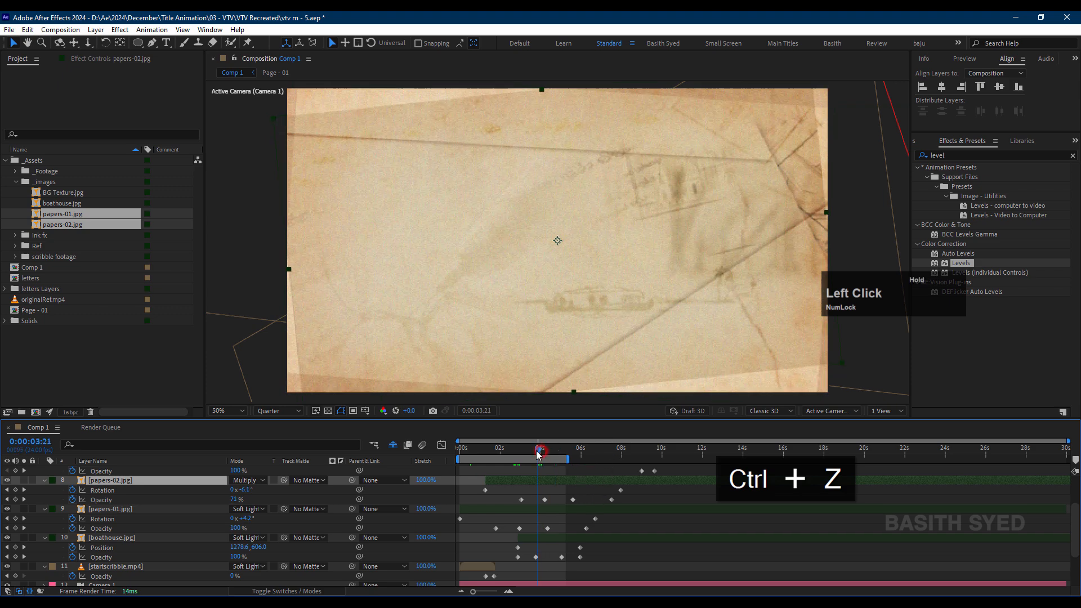
Scale papers-02.jpg up to 124% so its rotated edges extend past the frame.
drag(539, 453, 566, 455)
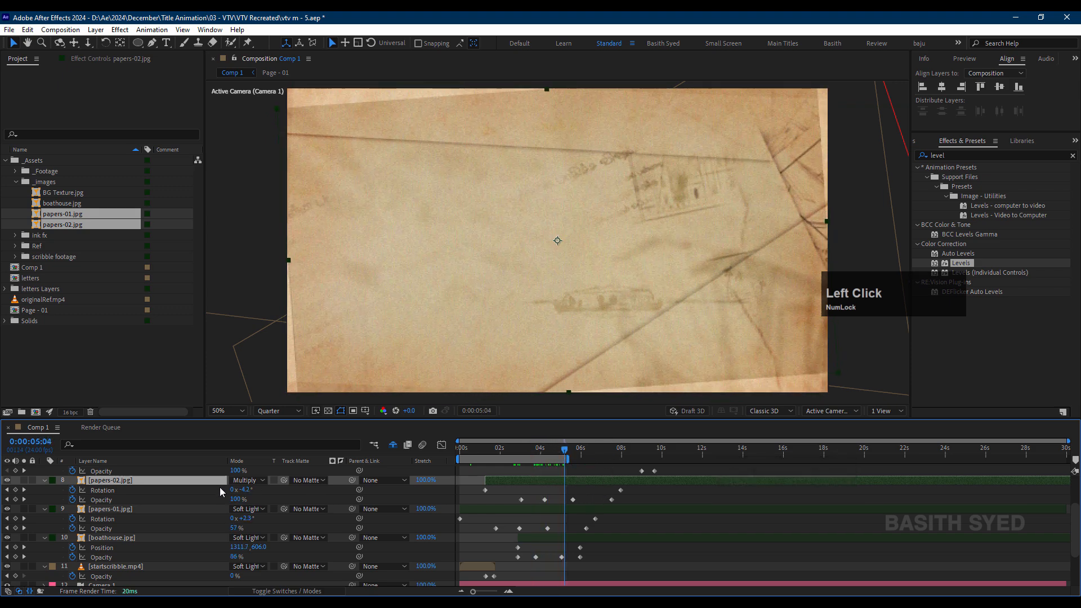
key(s)
drag(265, 489, 280, 489)
Apply the Levels effect to papers-02.jpg and raise its Gamma to 1.31.
click(188, 480)
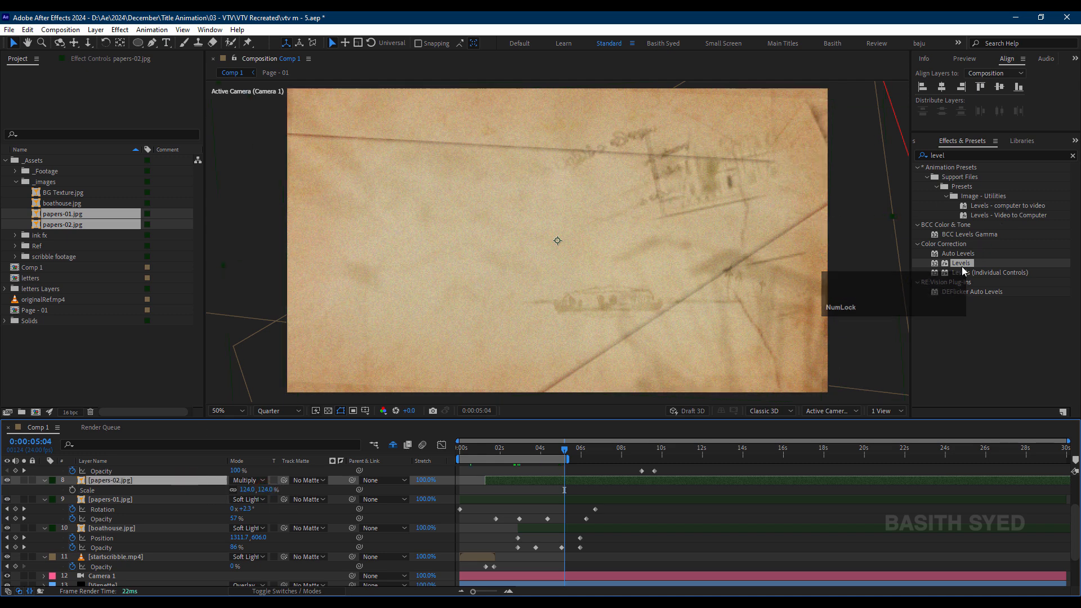
drag(960, 263, 210, 488)
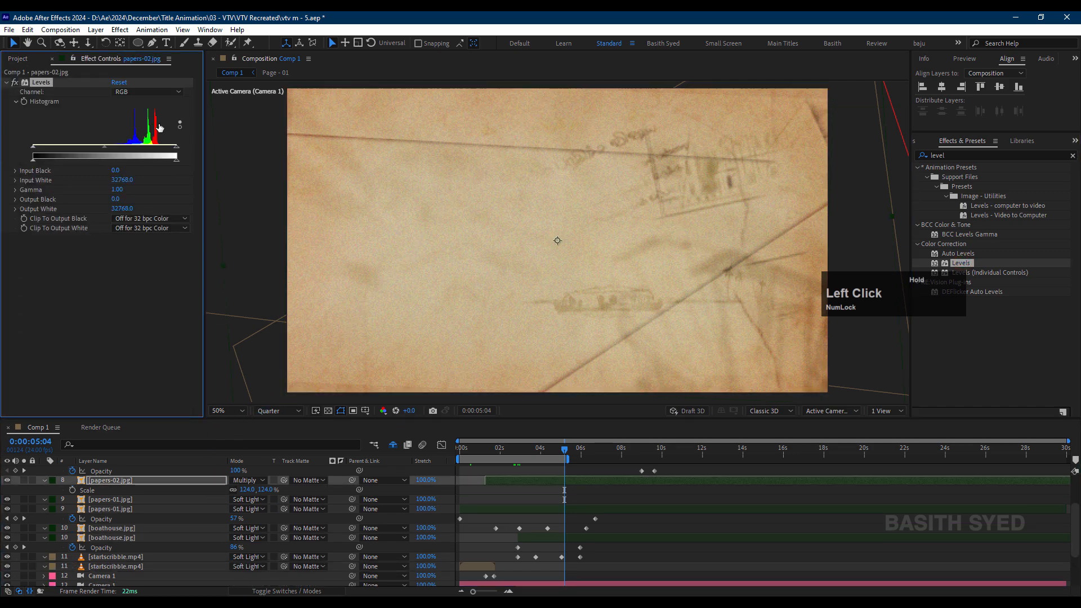
mouse_move(91, 150)
mouse_down()
mouse_move(76, 150)
mouse_move(98, 150)
mouse_up()
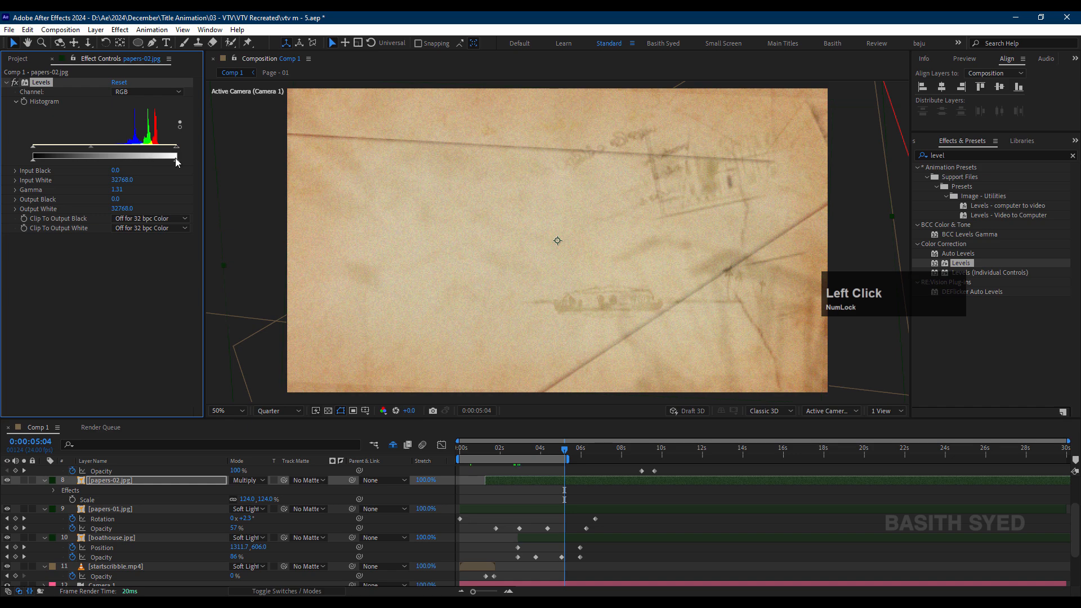
Set the Levels on papers-02.jpg to Input Black 1670.5, Input White 29298.4 and Gamma 1.13, comparing the image with the layer hidden and shown.
mouse_move(170, 164)
mouse_down()
mouse_move(200, 164)
mouse_move(160, 151)
mouse_up()
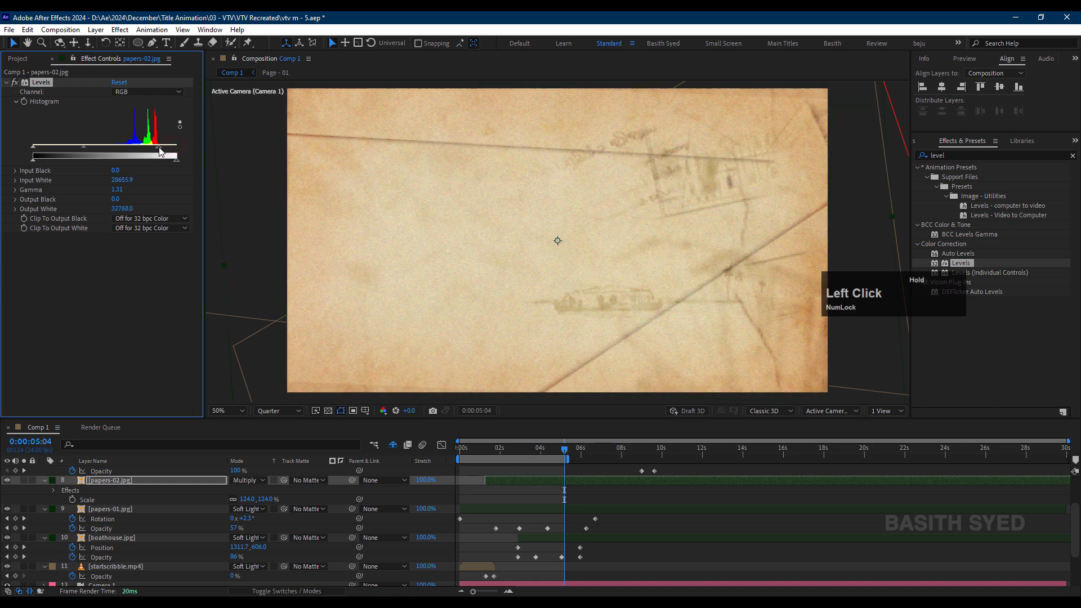
click(8, 479)
click(8, 480)
click(8, 480)
click(8, 480)
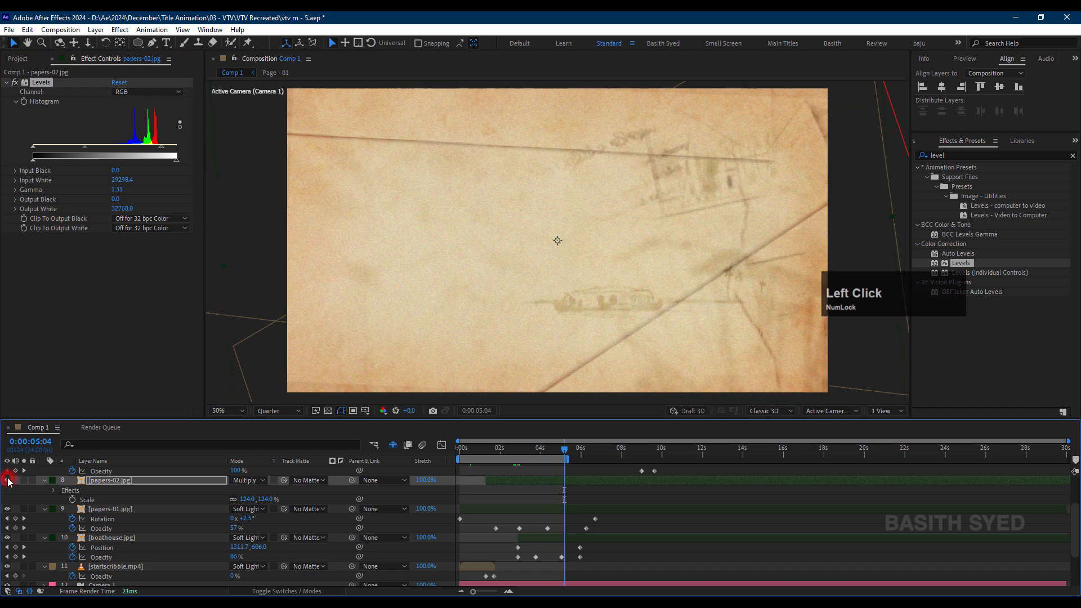
click(48, 84)
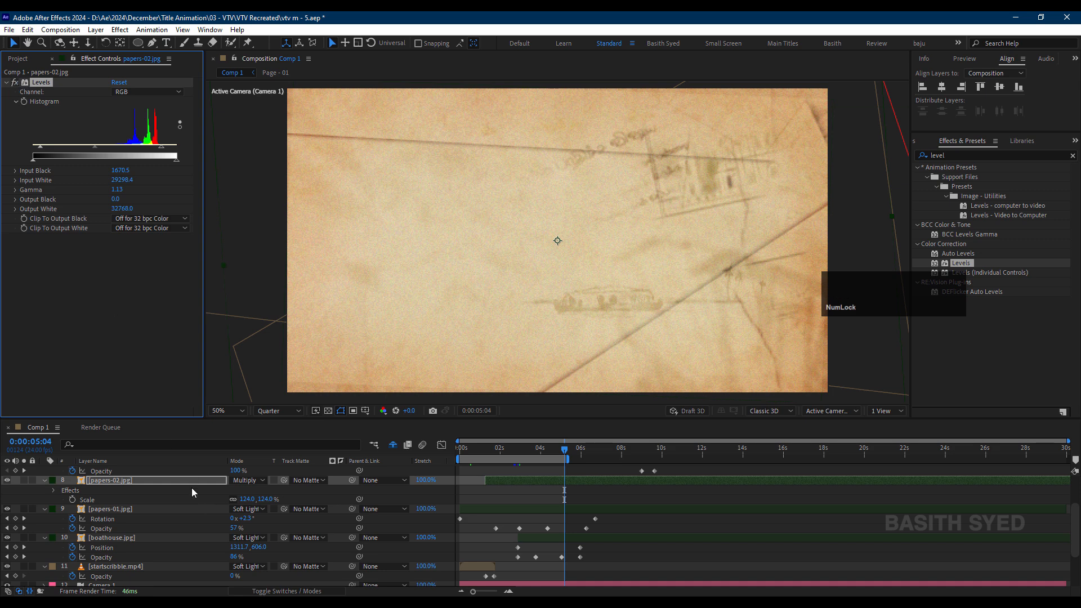
Find the Tint effect and apply it to papers-02.jpg.
key(ctrl+Tab)
text(tint)
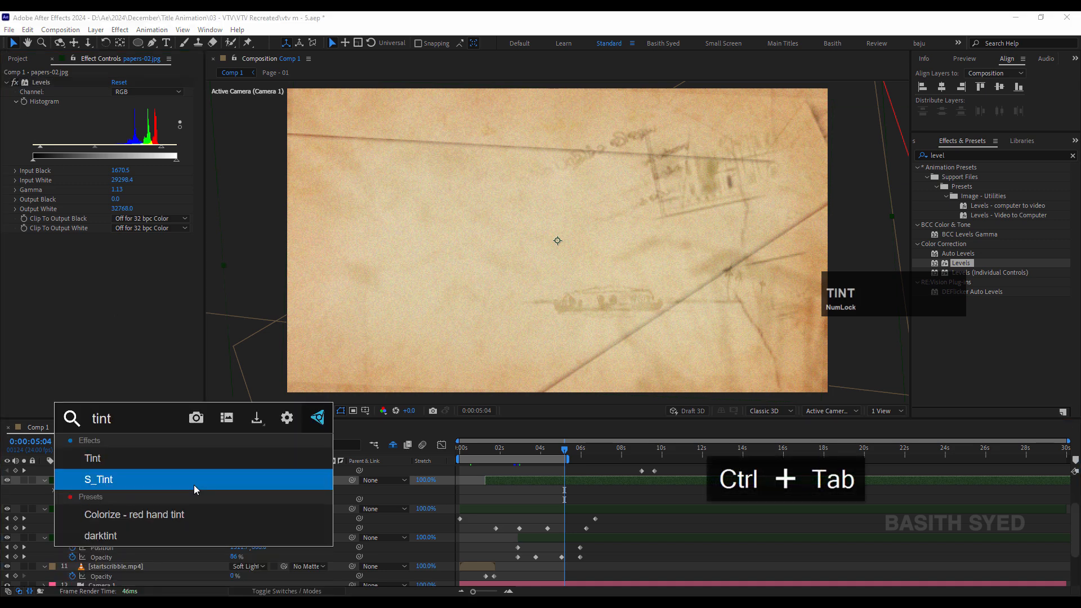
click(970, 154)
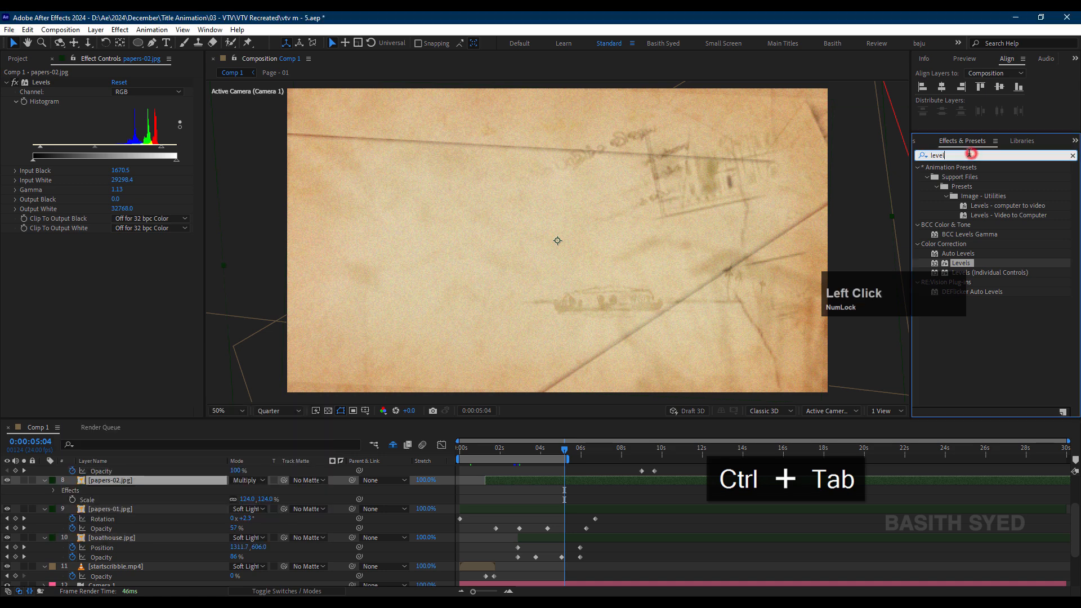
text(tint)
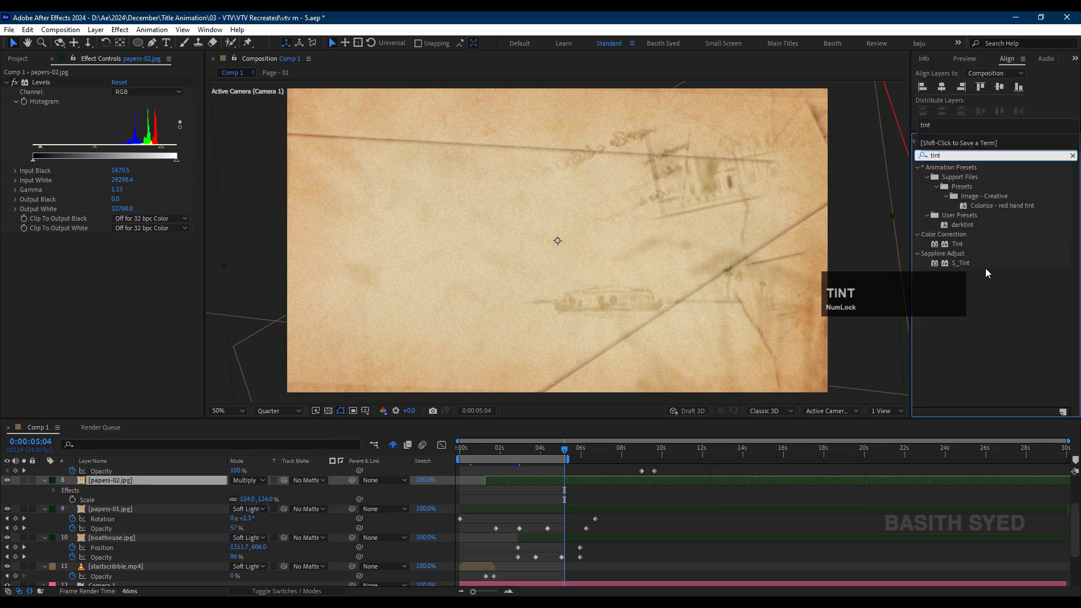
click(952, 244)
drag(126, 496, 135, 491)
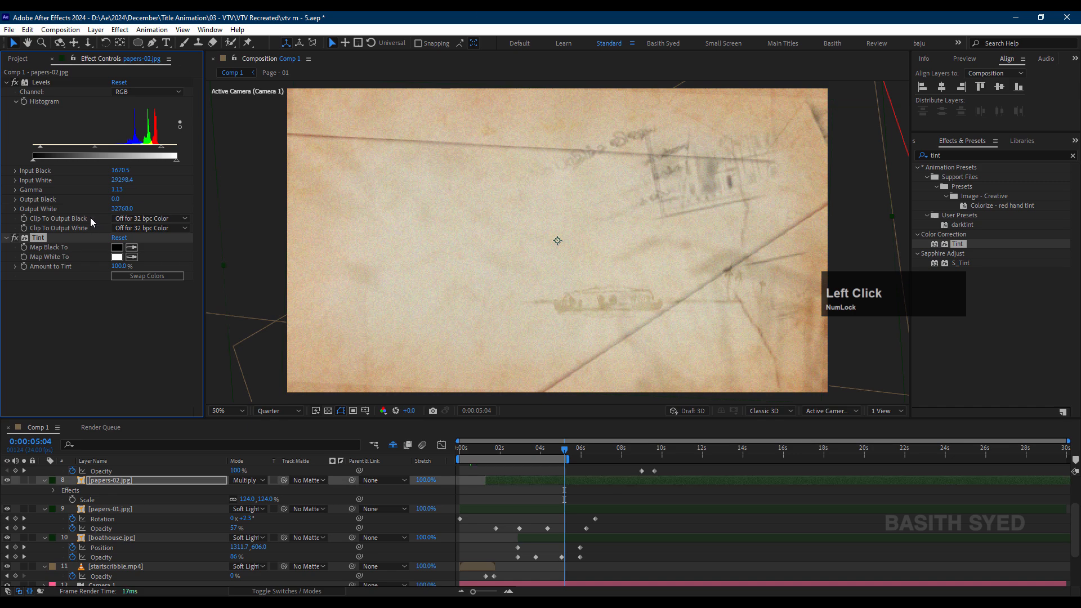
Set the Tint amount on papers-02.jpg to 50% and compare the composition with the layer hidden and shown.
click(8, 483)
click(8, 483)
click(8, 483)
click(8, 483)
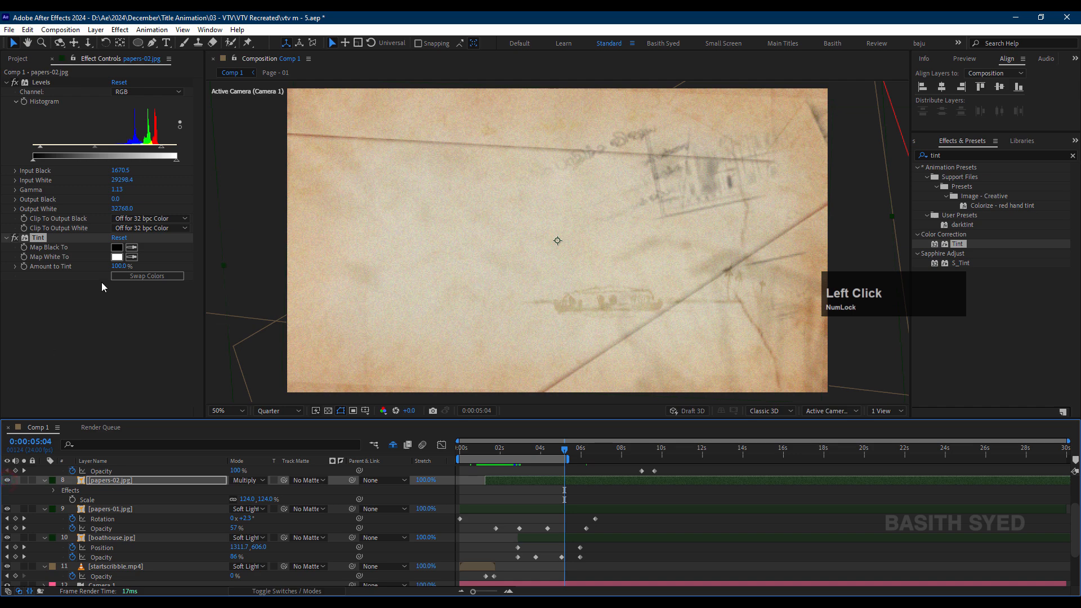
click(120, 267)
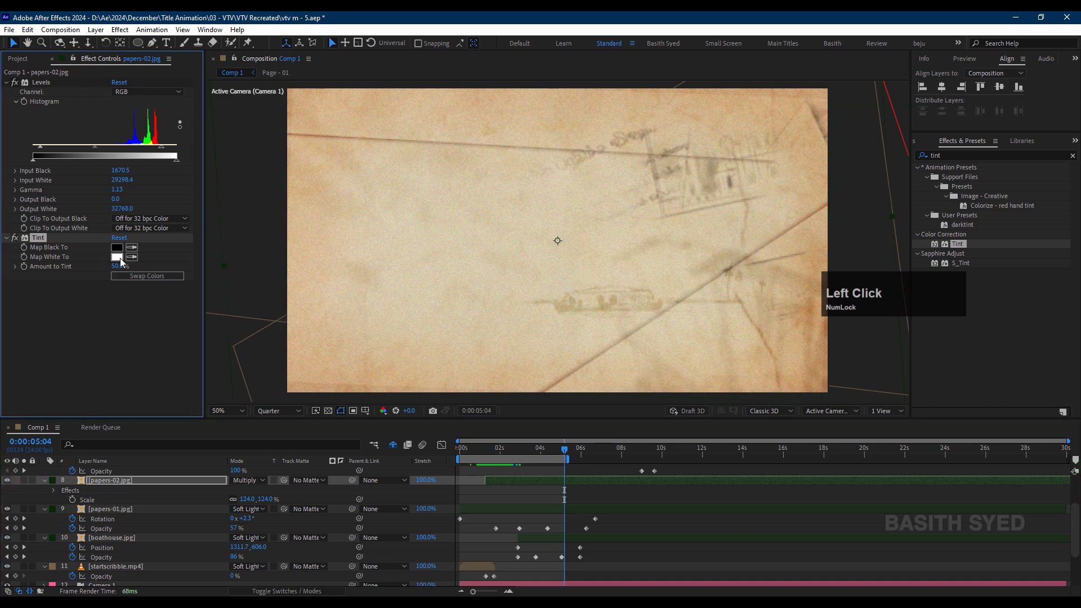
click(7, 482)
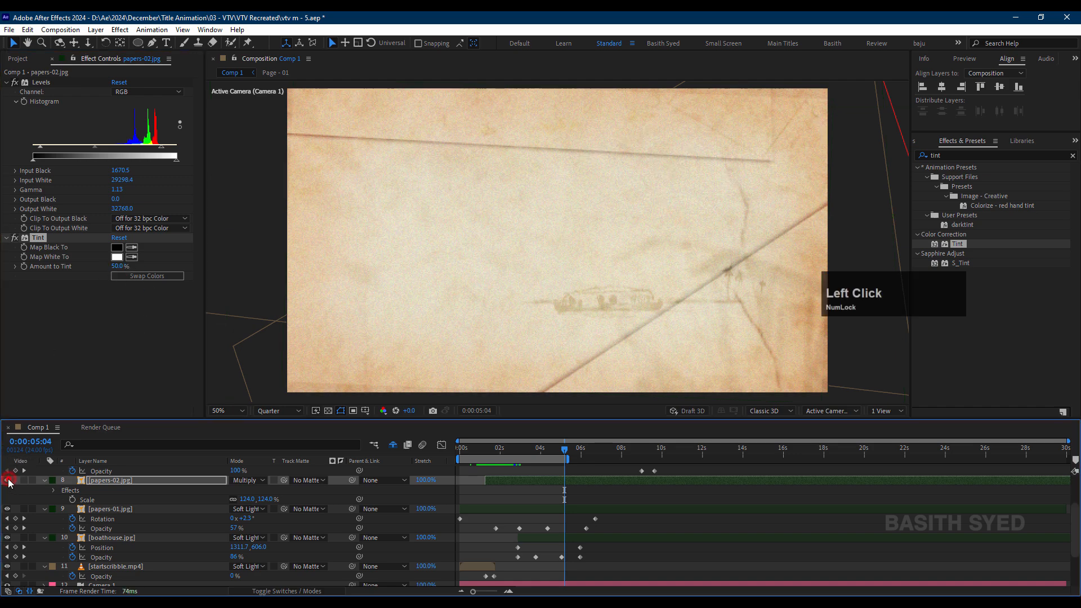
click(8, 482)
click(7, 482)
click(7, 482)
click(8, 482)
click(8, 483)
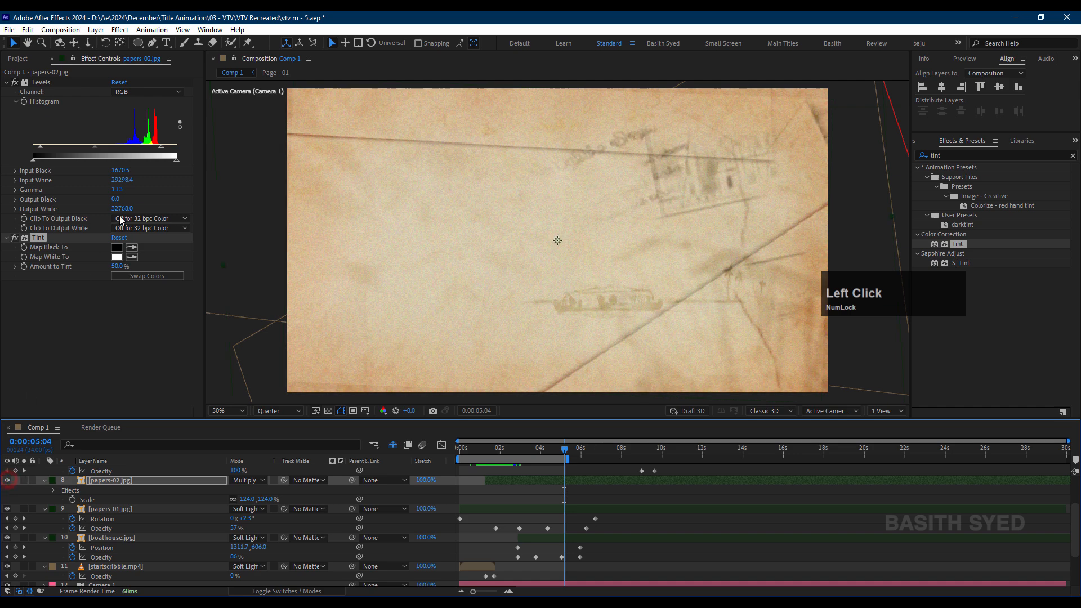
Lower the Levels Input White on papers-02.jpg to 27113.9 and toggle the layer's visibility to compare the brightness.
drag(161, 151, 150, 179)
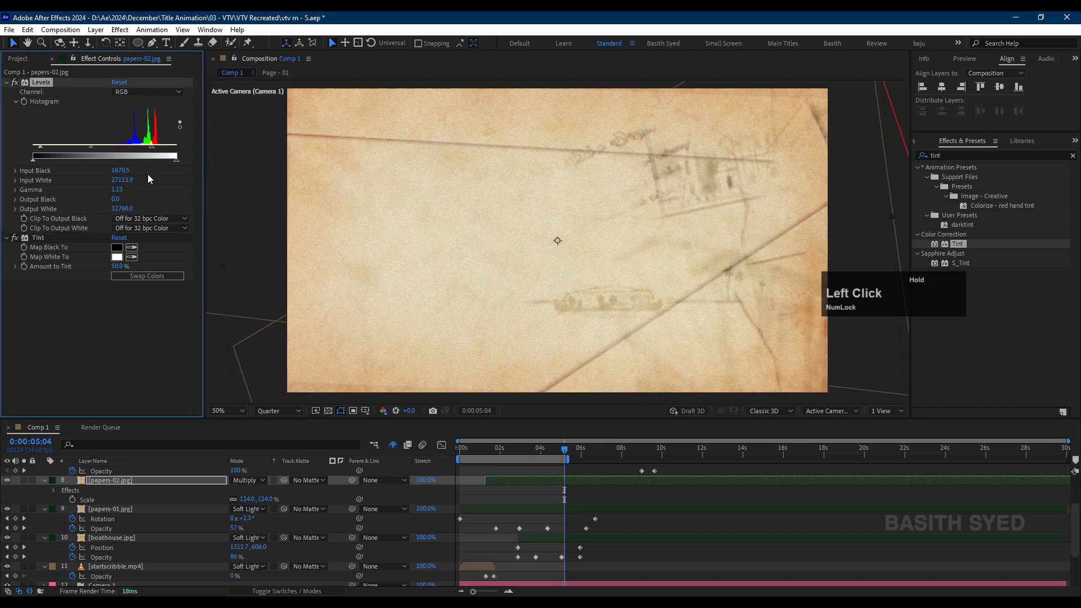
click(7, 481)
click(8, 481)
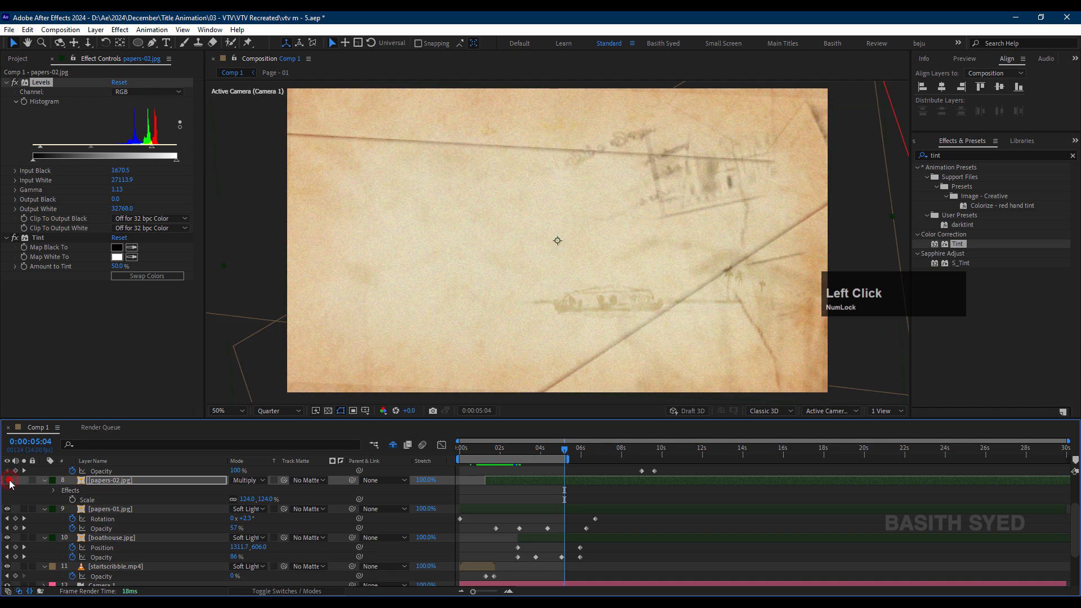
click(8, 481)
click(8, 481)
click(8, 481)
click(8, 481)
click(8, 481)
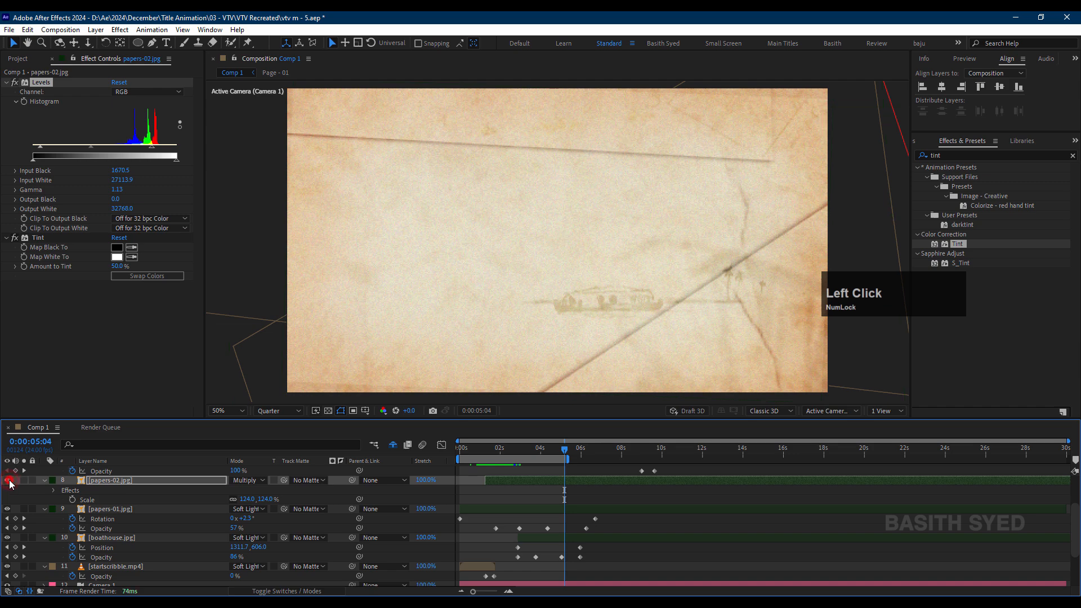
click(8, 481)
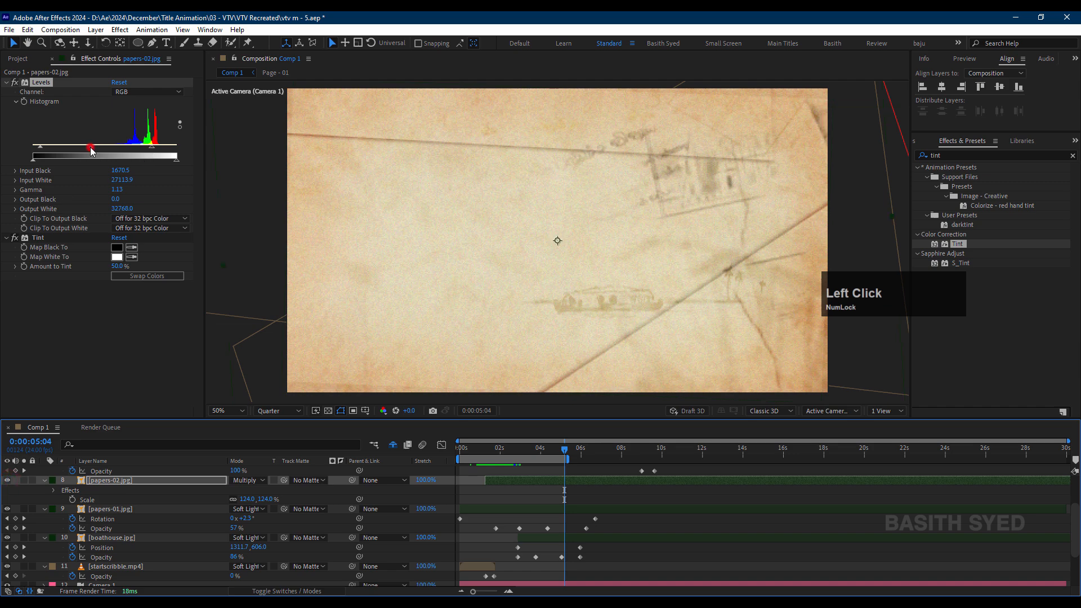
Raise the Levels Gamma on papers-02.jpg to 1.19 and recheck the image with the layer hidden and shown.
drag(92, 151, 90, 151)
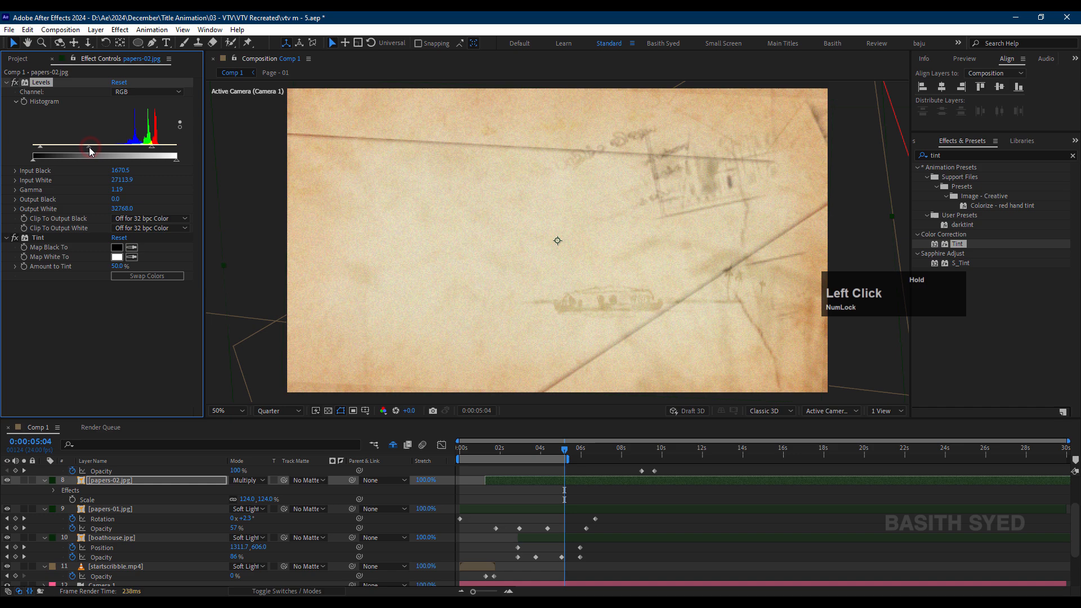
click(8, 481)
click(8, 481)
click(8, 481)
click(8, 482)
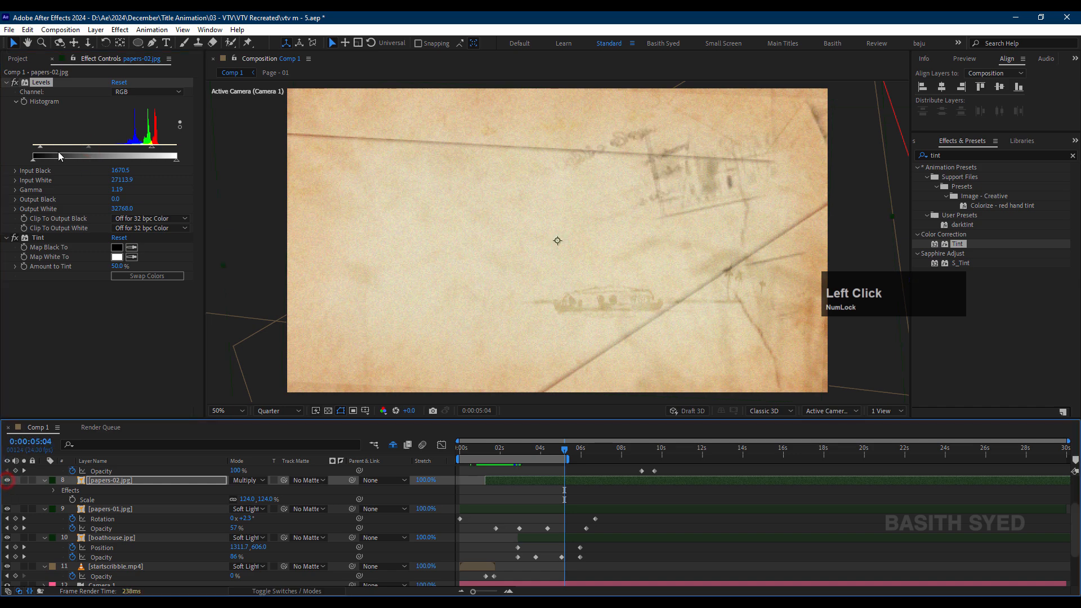
Copy the Levels and Tint effects from papers-02.jpg to papers-01.jpg.
click(43, 83)
click(41, 239)
key(ctrl+c)
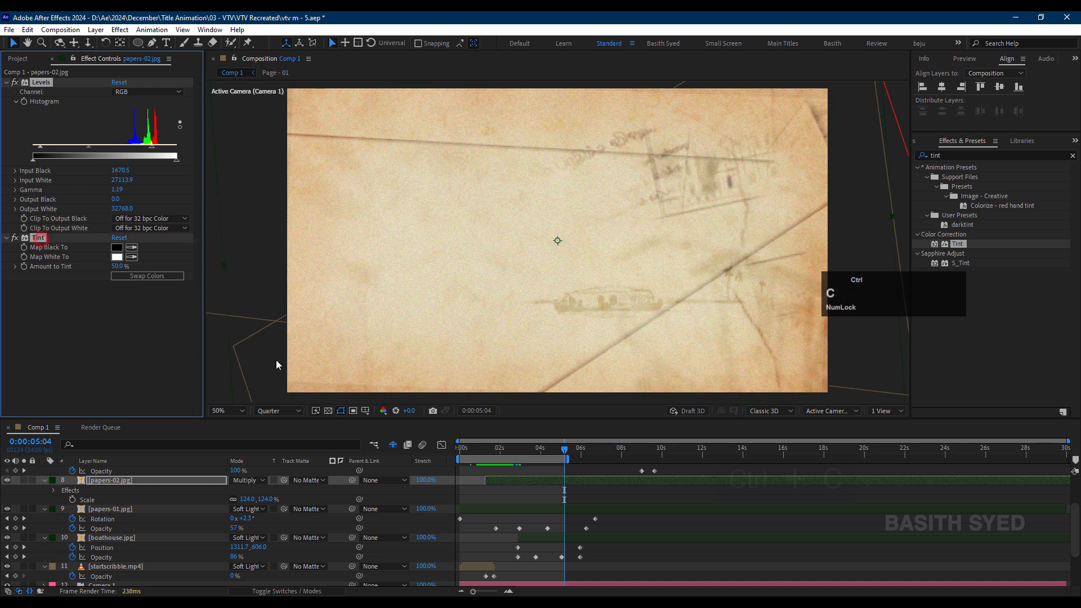
click(542, 510)
key(ctrl+v)
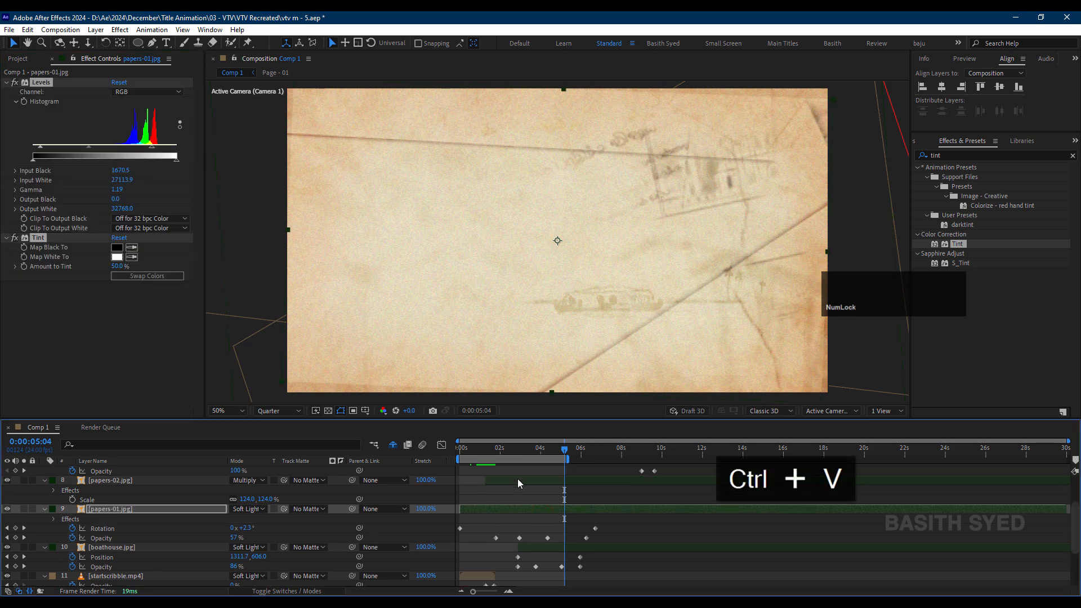
Slide papers-01.jpg to start at about 0.8 seconds and papers-02.jpg to start at about 2.4 seconds.
drag(513, 481, 503, 538)
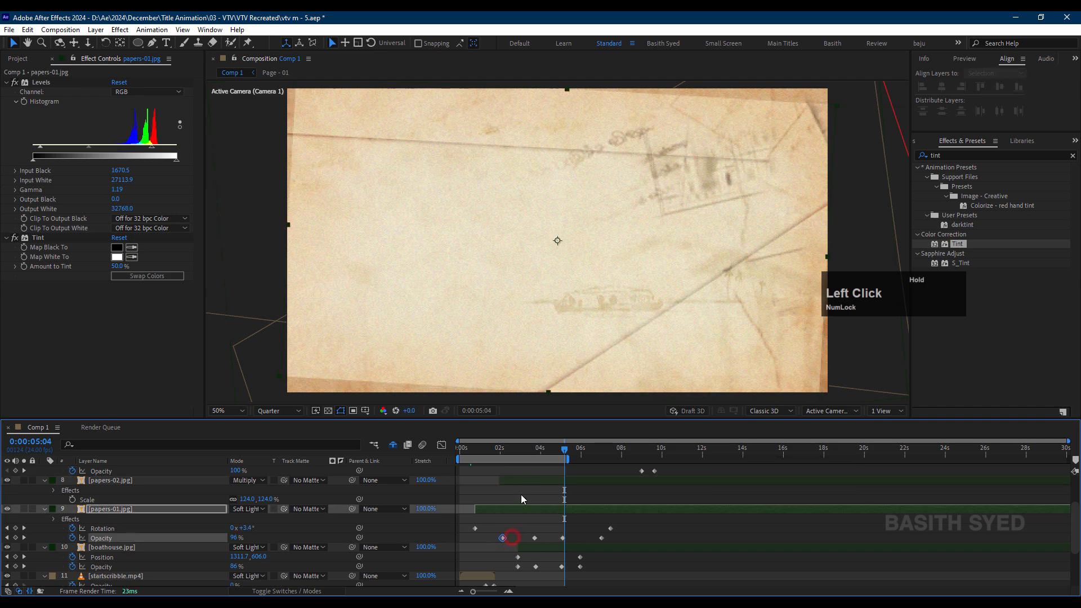
drag(532, 478, 540, 479)
Move papers-01.jpg's last rotation keyframe to about 6 seconds and compress its opacity keyframes into about 1.9 to 5.5 seconds.
click(610, 529)
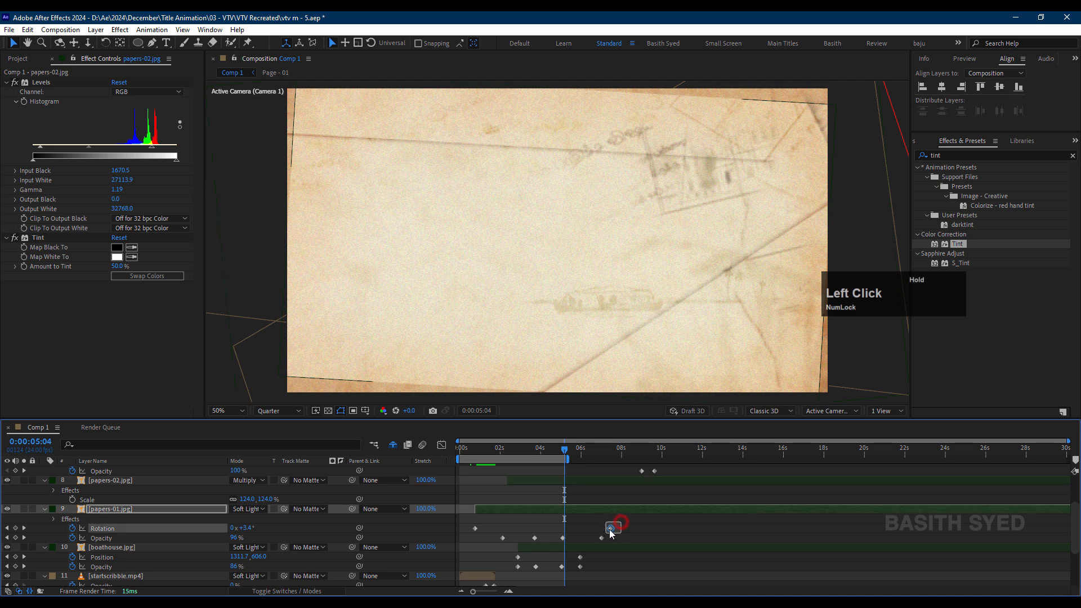
drag(583, 533, 498, 543)
drag(602, 538, 585, 541)
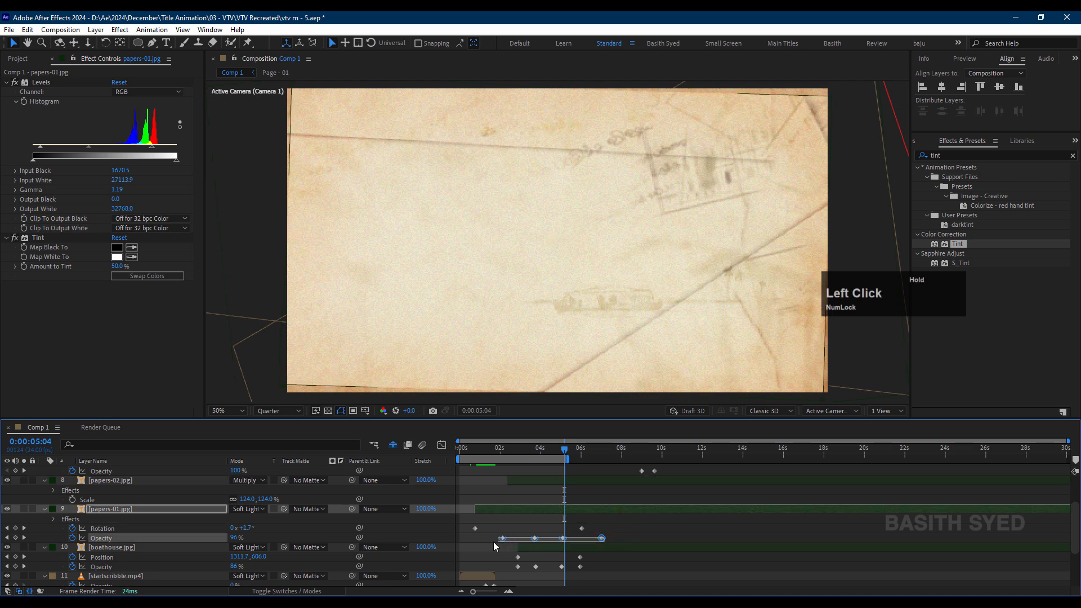
drag(493, 542, 495, 541)
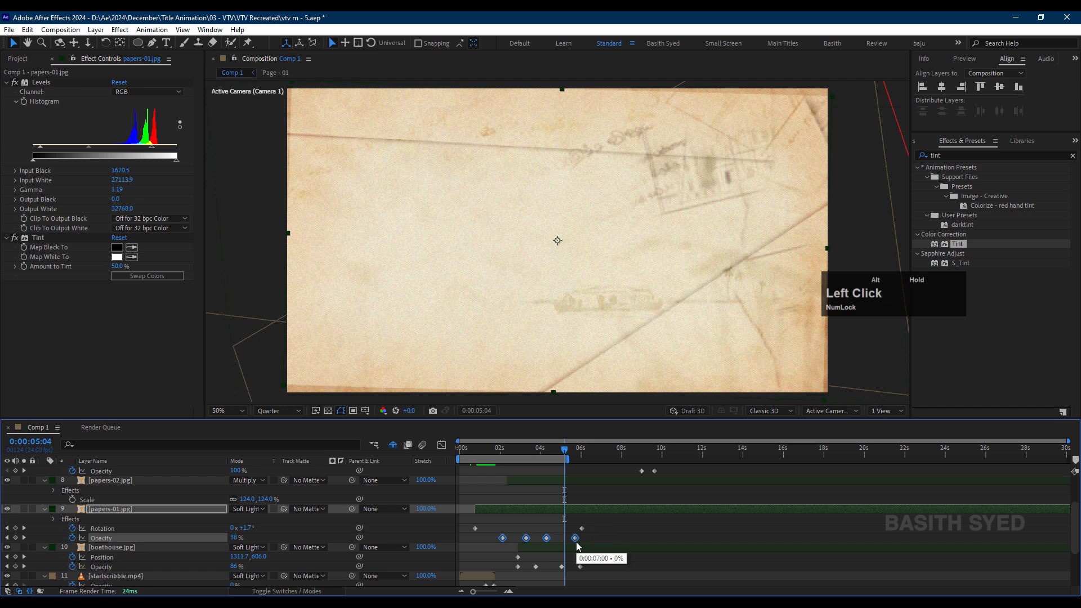
drag(578, 546, 570, 541)
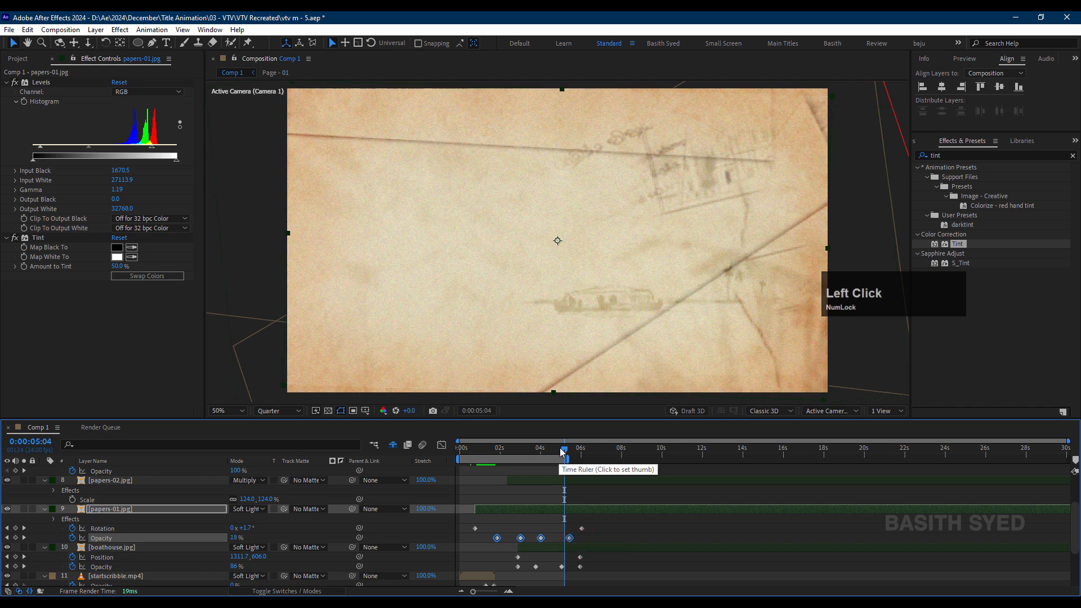
Compress papers-02.jpg's opacity keyframes into about 3.5 to 7 seconds and move its last rotation keyframe to about 7.2 seconds.
drag(565, 449, 533, 449)
click(548, 480)
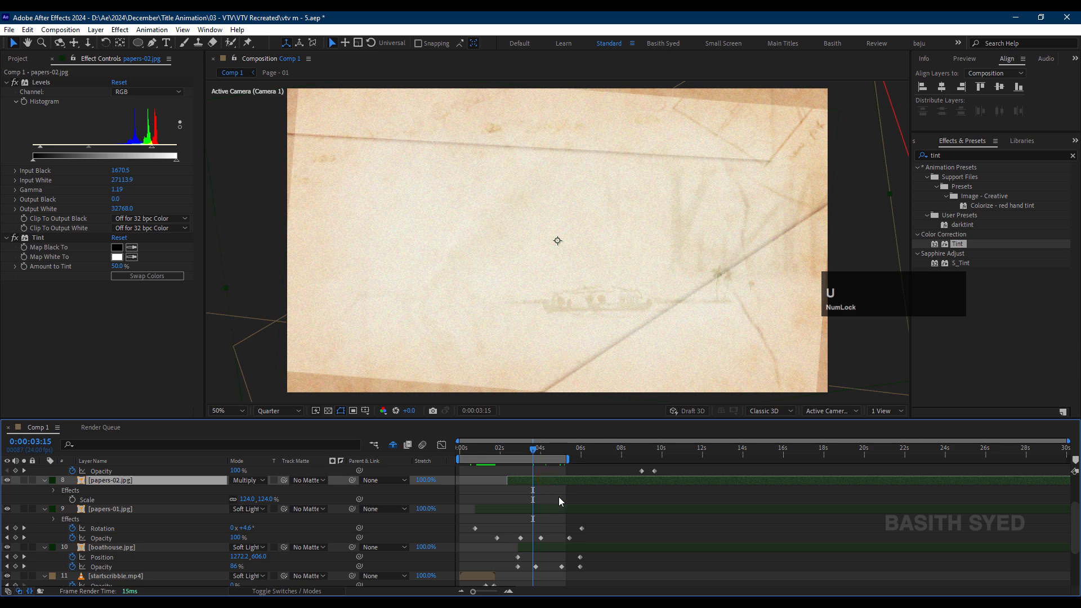
key(u)
drag(644, 499, 533, 505)
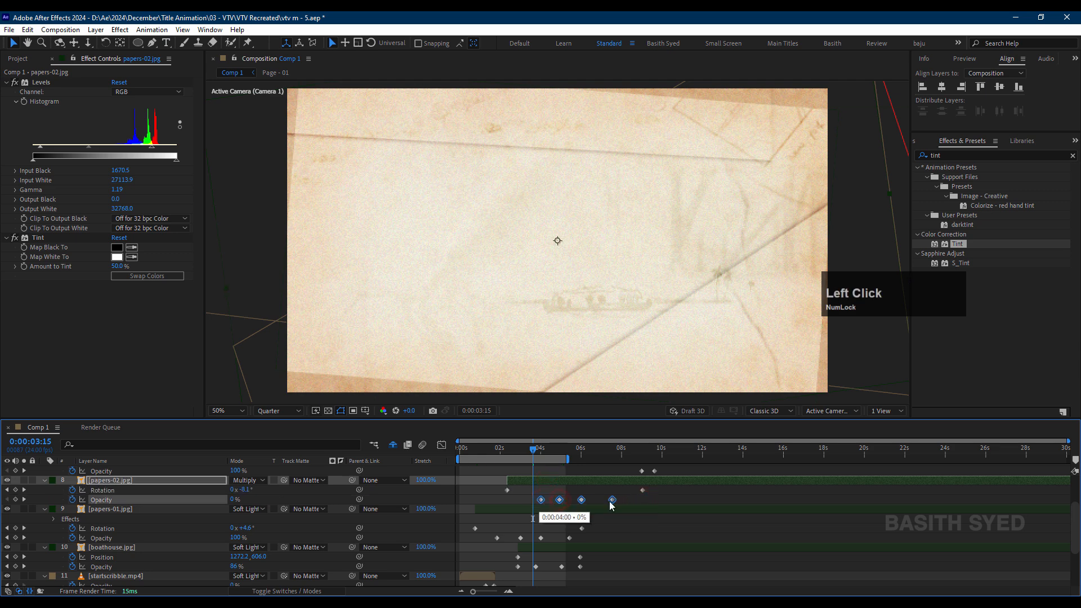
drag(643, 492, 535, 513)
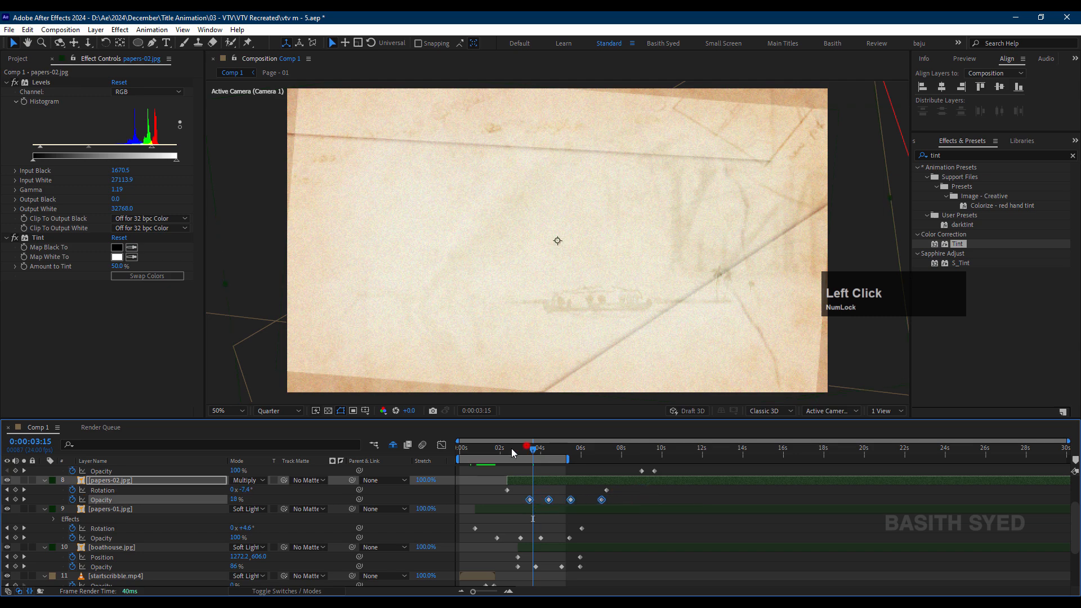
Scale papers-01.jpg up to 104% while viewing the composition at 0:00:03:21, keeping papers-02.jpg at 124%.
drag(512, 448, 538, 458)
click(533, 509)
key(s)
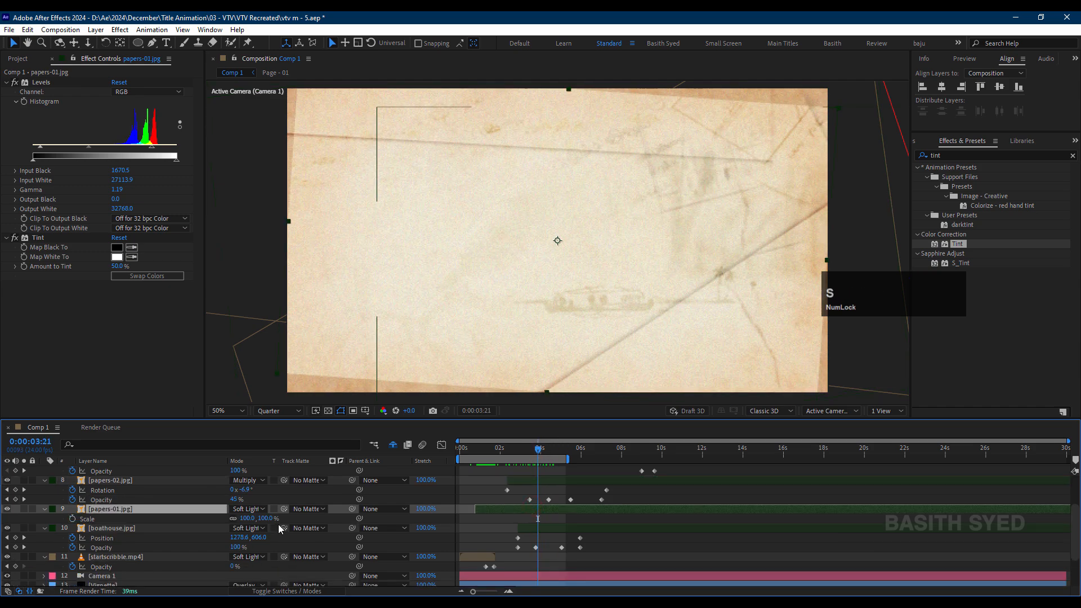
click(198, 477)
key(s)
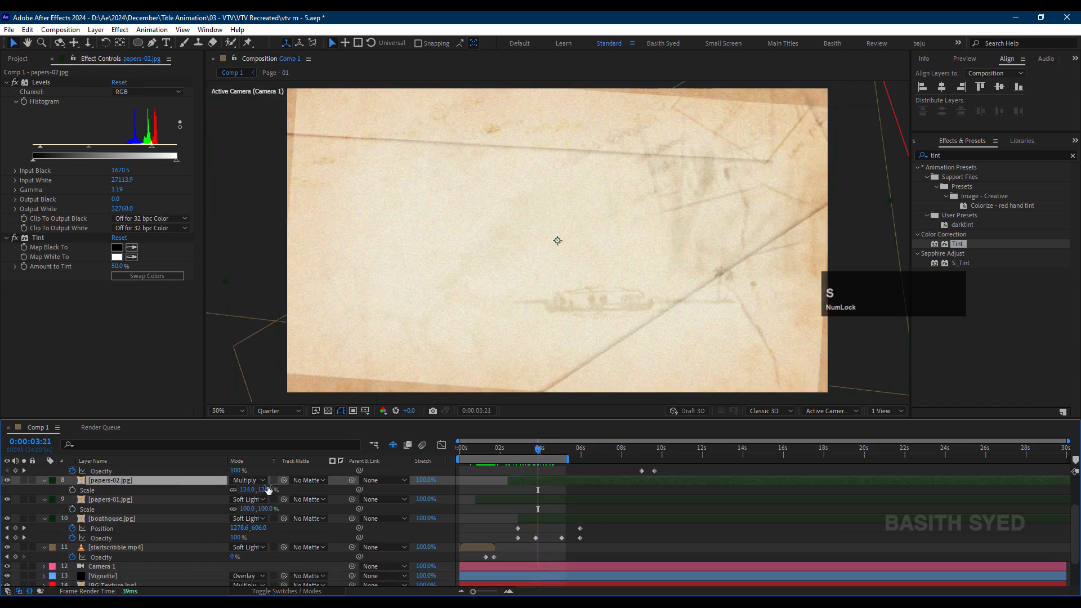
mouse_move(266, 490)
mouse_down()
mouse_move(278, 489)
mouse_move(263, 511)
mouse_up()
click(145, 501)
key(ctrl+z)
key(s)
key(s)
Set the blending mode of papers-01.jpg to Multiply and check the animation around 0:00:04:00 and 0:00:02:10.
click(250, 500)
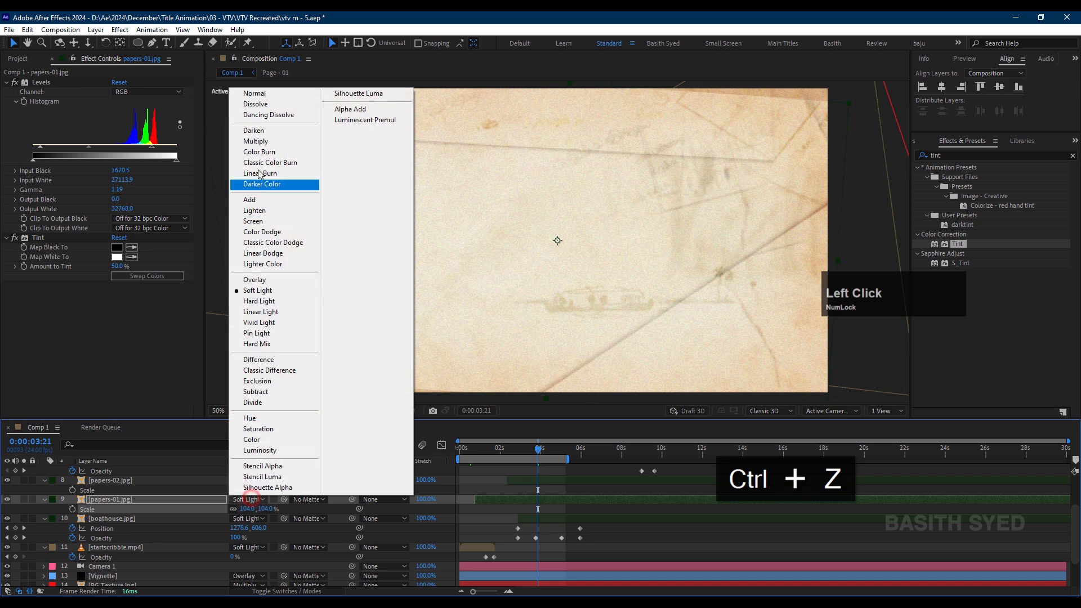
click(262, 146)
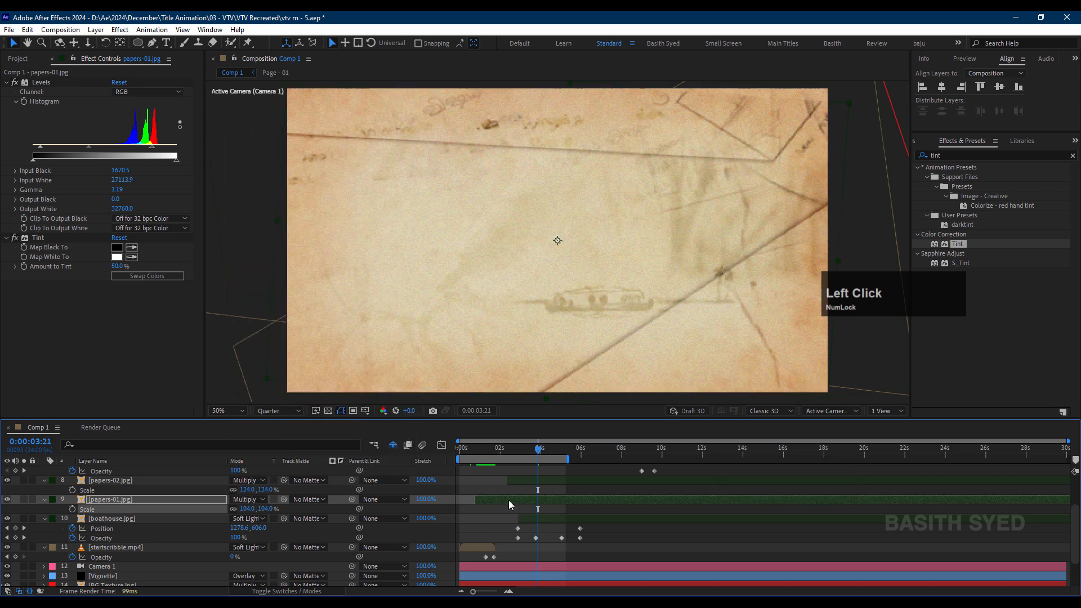
mouse_move(510, 451)
mouse_down()
mouse_move(489, 454)
mouse_move(677, 483)
mouse_up()
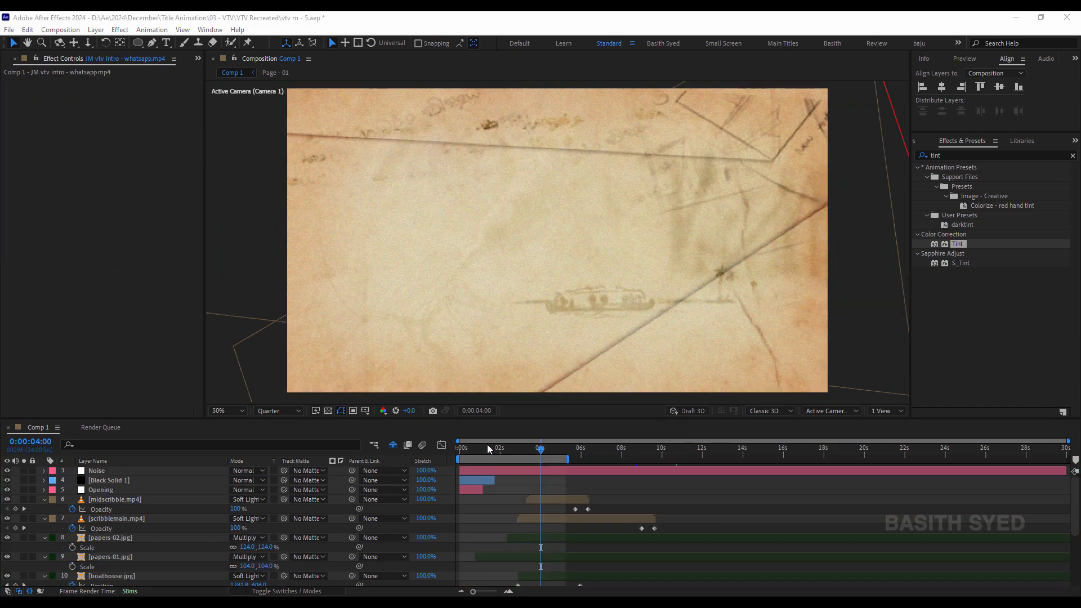
drag(485, 448, 509, 458)
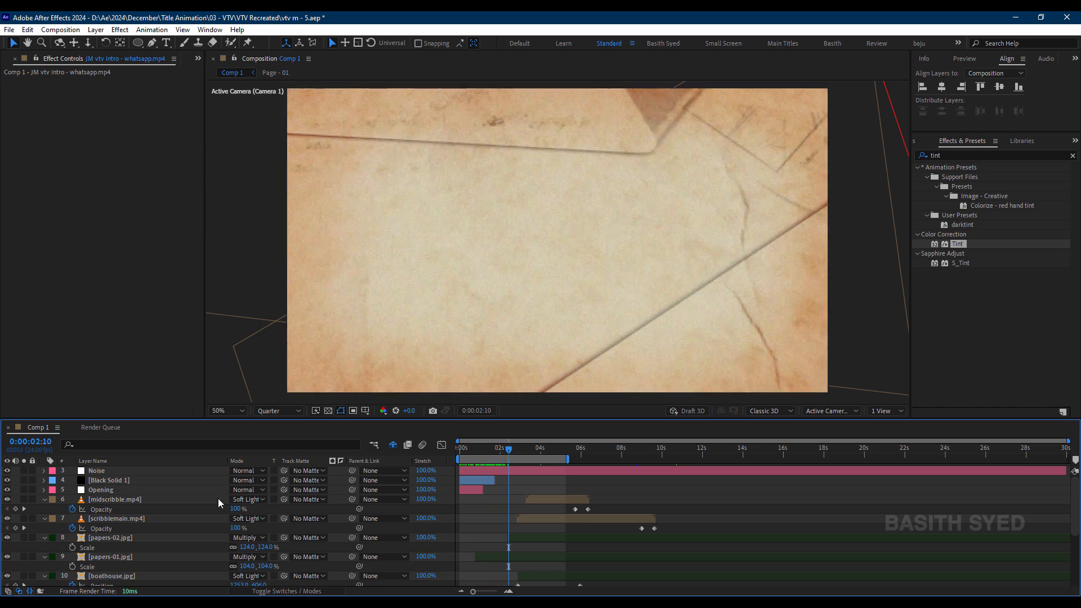
Collapse the properties of all layers and select the midscribble.mp4 layer with the current time at 0:00:04:16.
key(ctrl+a)
click(44, 500)
click(496, 498)
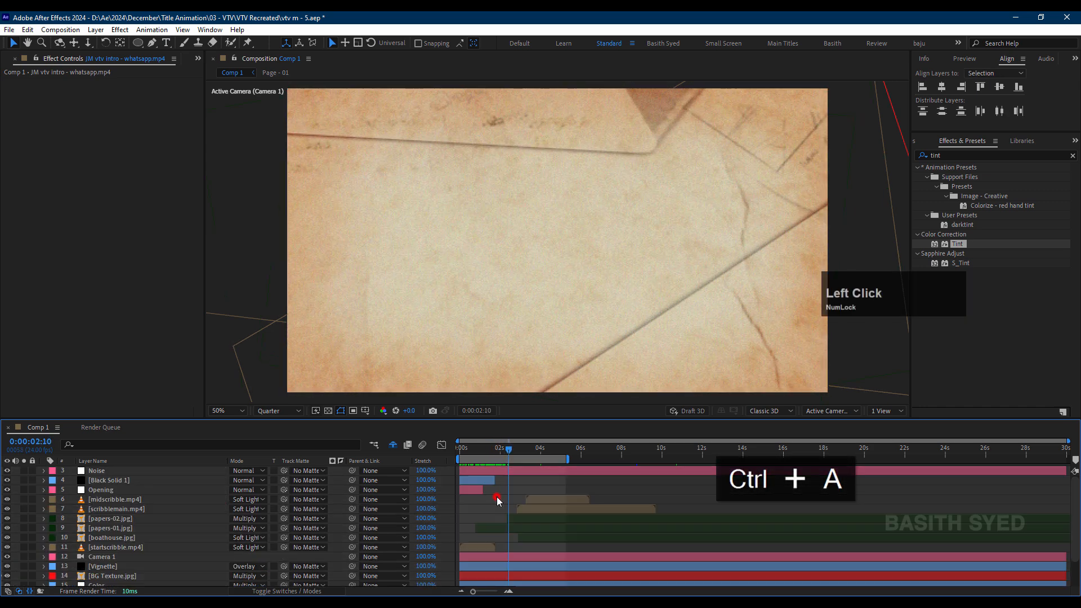
click(474, 546)
drag(473, 462, 554, 462)
click(540, 501)
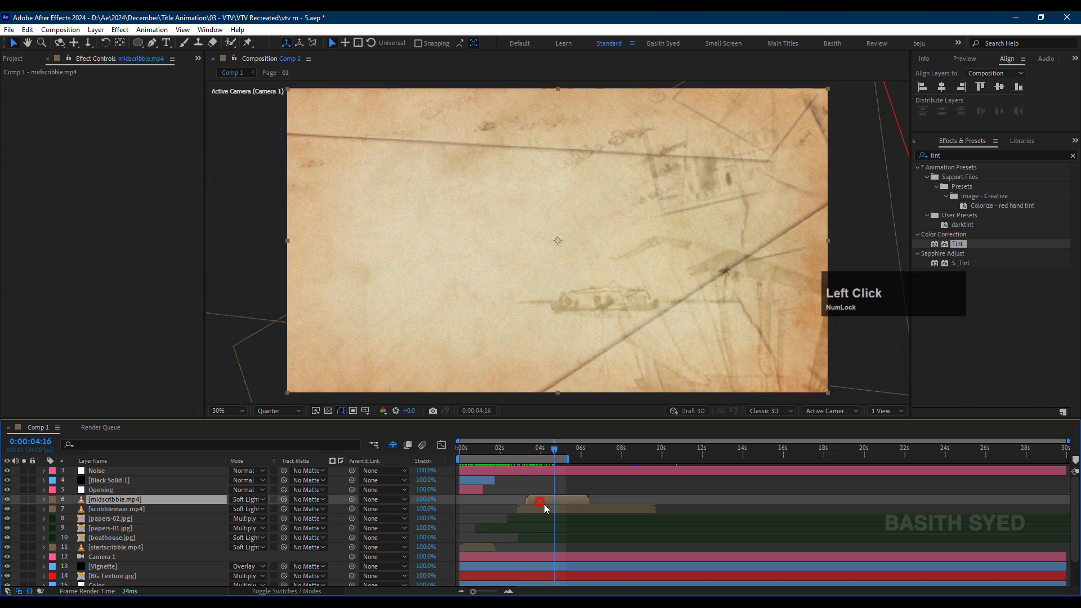
Move midscribble.mp4 to start at about 0:00:02:14 and fade its opacity in from 0% to 100% by about 3.5 seconds.
drag(548, 500, 535, 499)
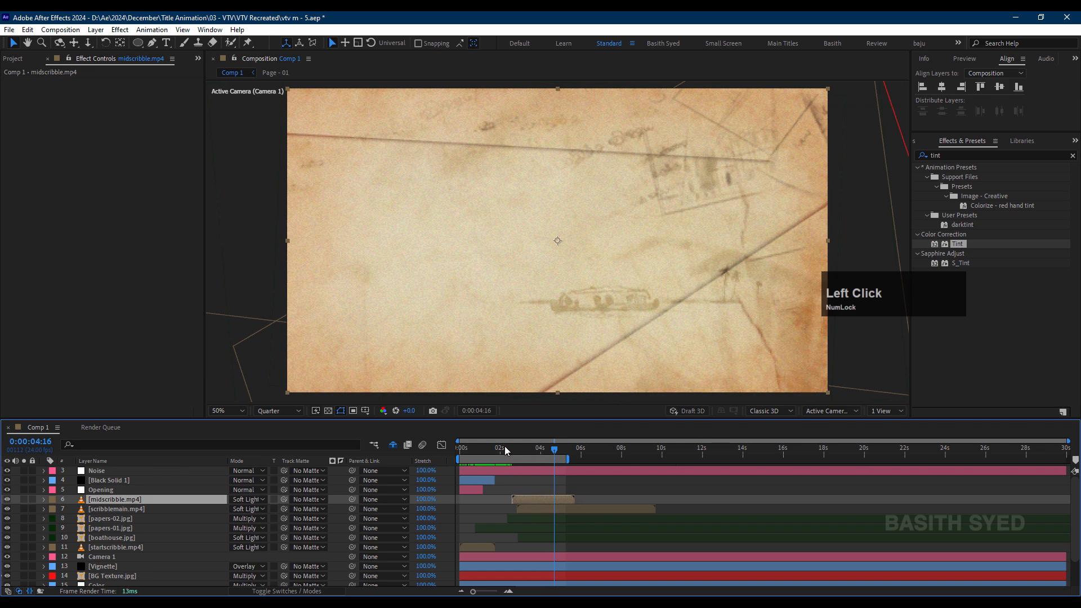
mouse_move(504, 446)
mouse_down()
mouse_move(551, 456)
mouse_move(513, 461)
mouse_up()
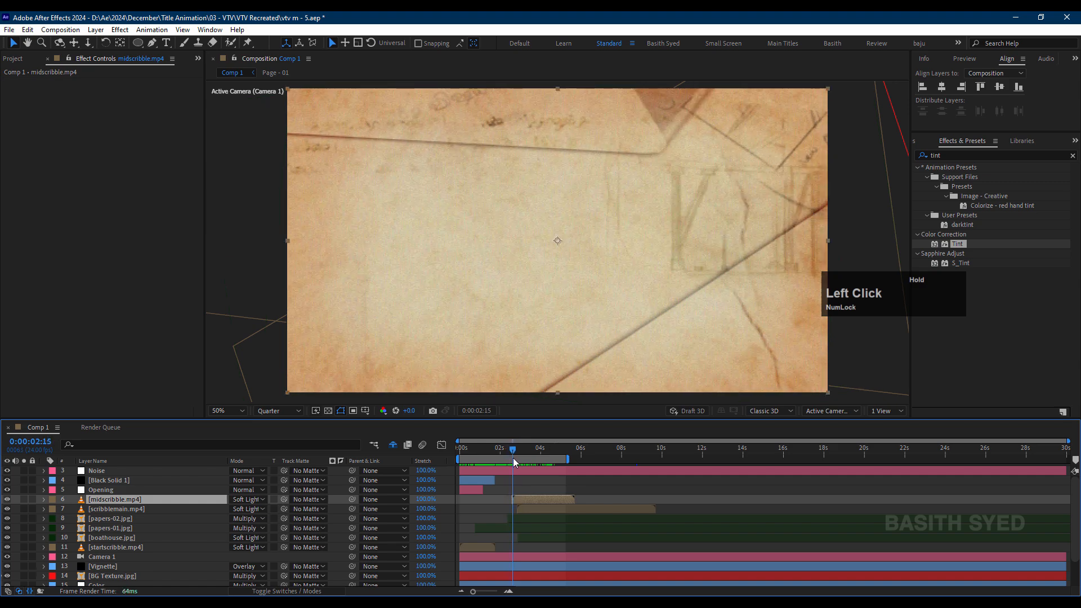
key(t)
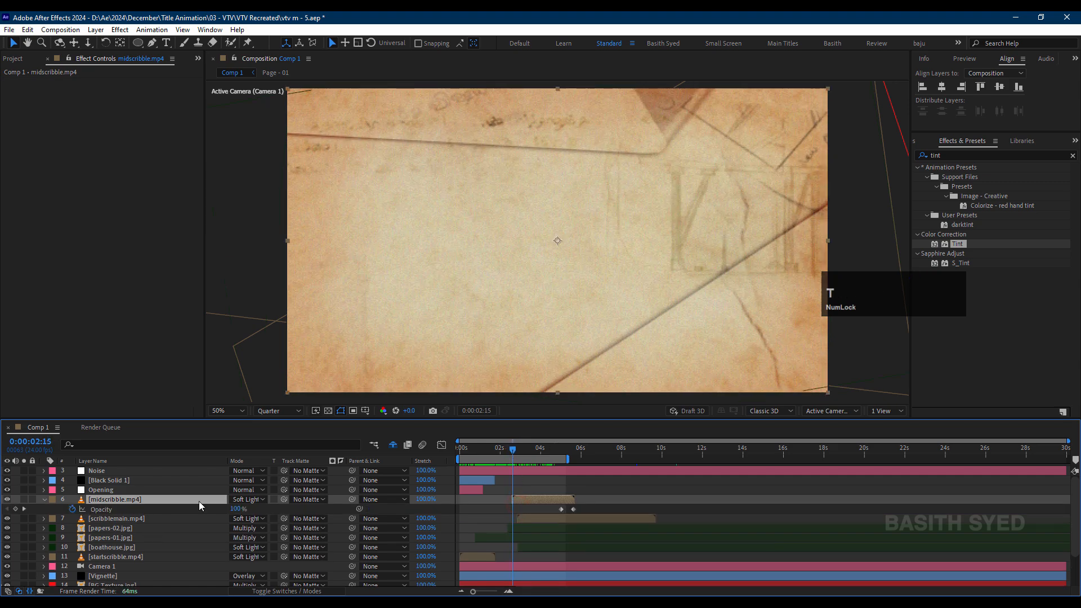
drag(518, 450, 523, 451)
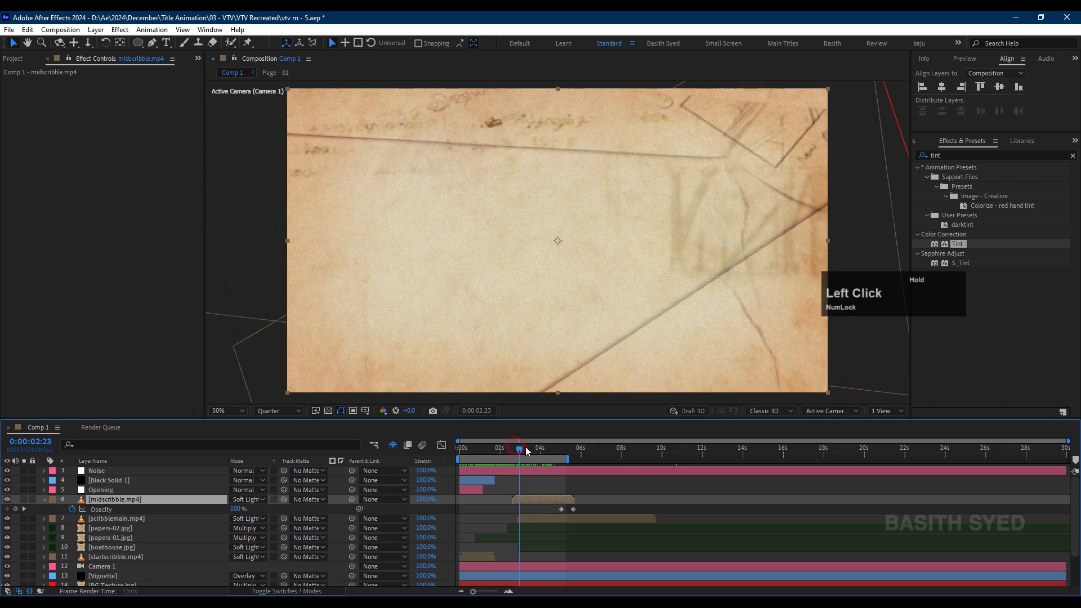
click(16, 509)
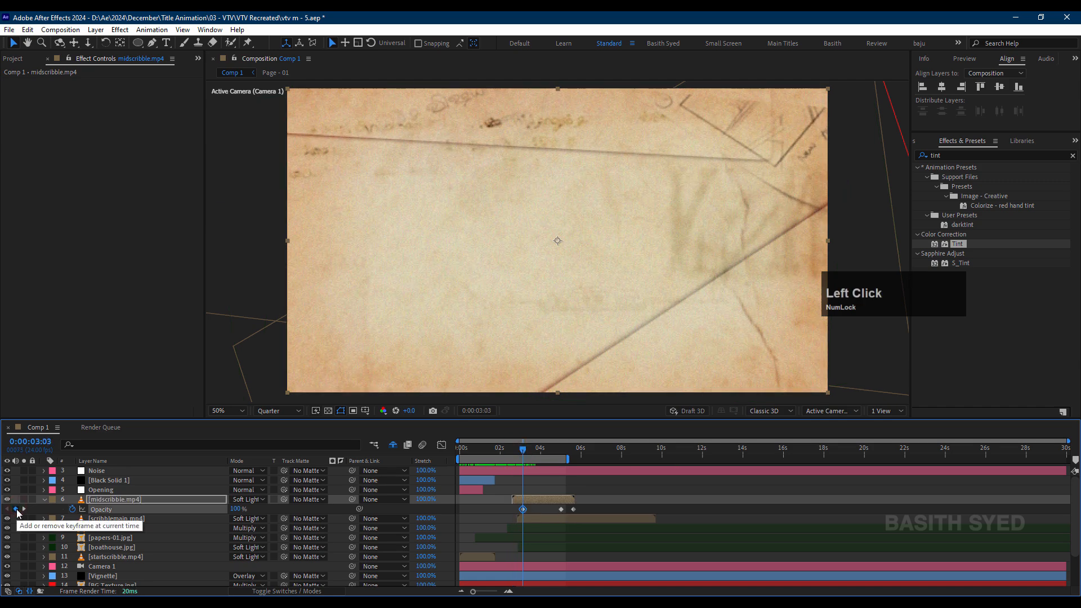
key(i)
drag(232, 509, 332, 515)
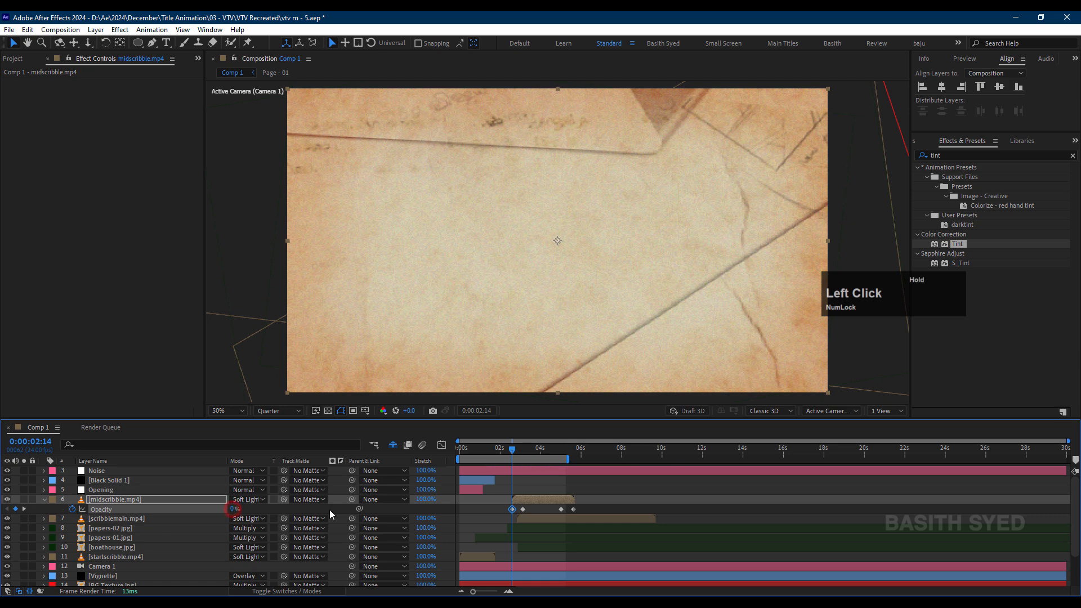
mouse_move(516, 448)
mouse_down()
mouse_move(532, 448)
mouse_move(512, 448)
mouse_up()
mouse_move(509, 449)
mouse_down()
mouse_move(529, 454)
mouse_move(505, 458)
mouse_up()
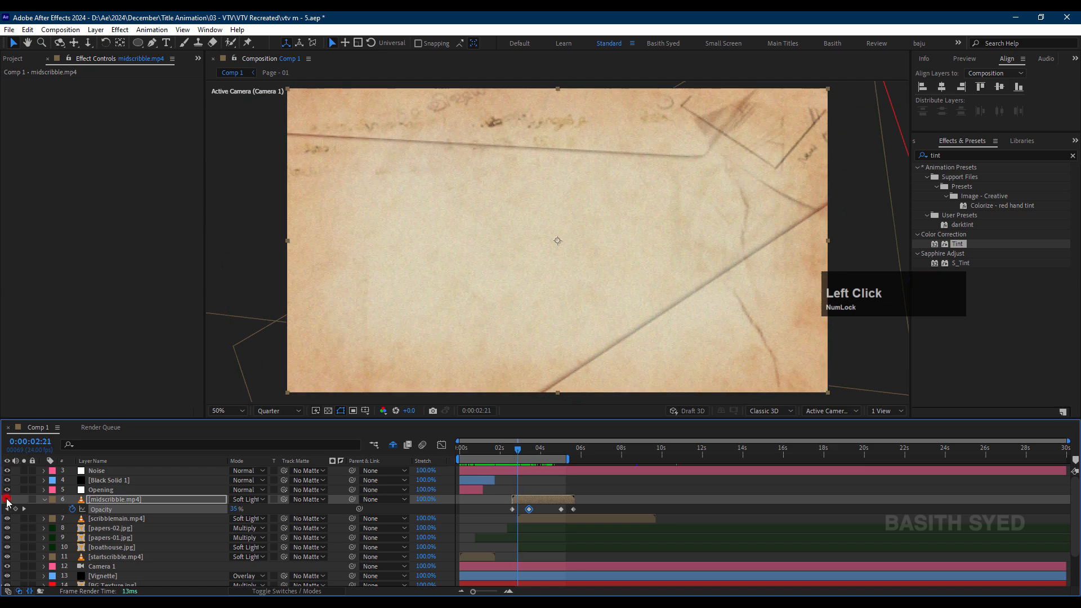
Copy the fade-in opacity keyframes of midscribble.mp4 onto scribblemain.mp4 at 0:00:02:21 and return to the start of the composition.
click(521, 519)
key(t)
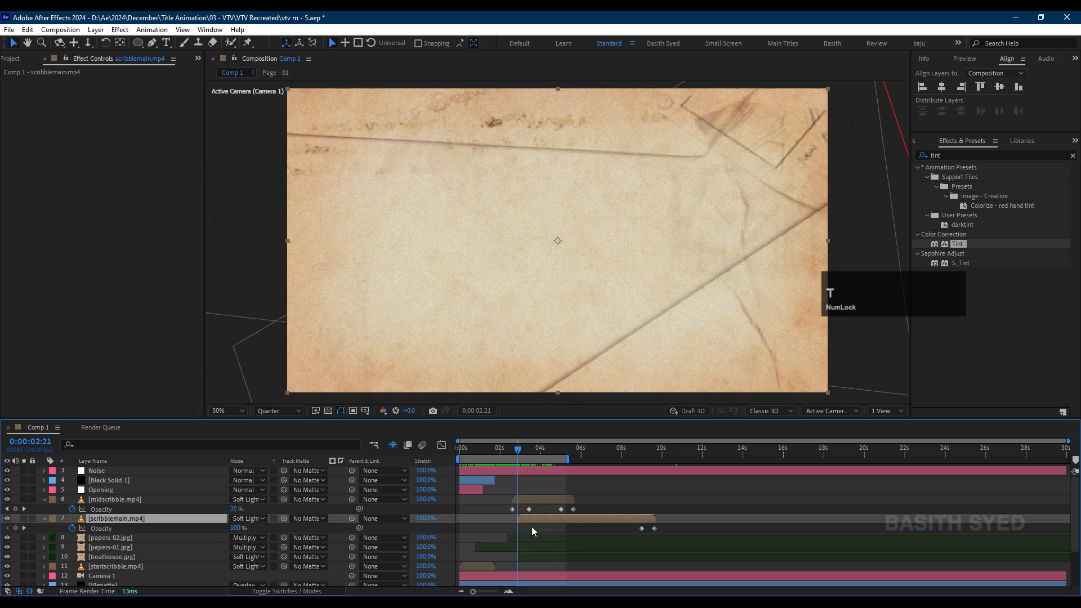
click(530, 509)
key(ctrl+c)
click(531, 519)
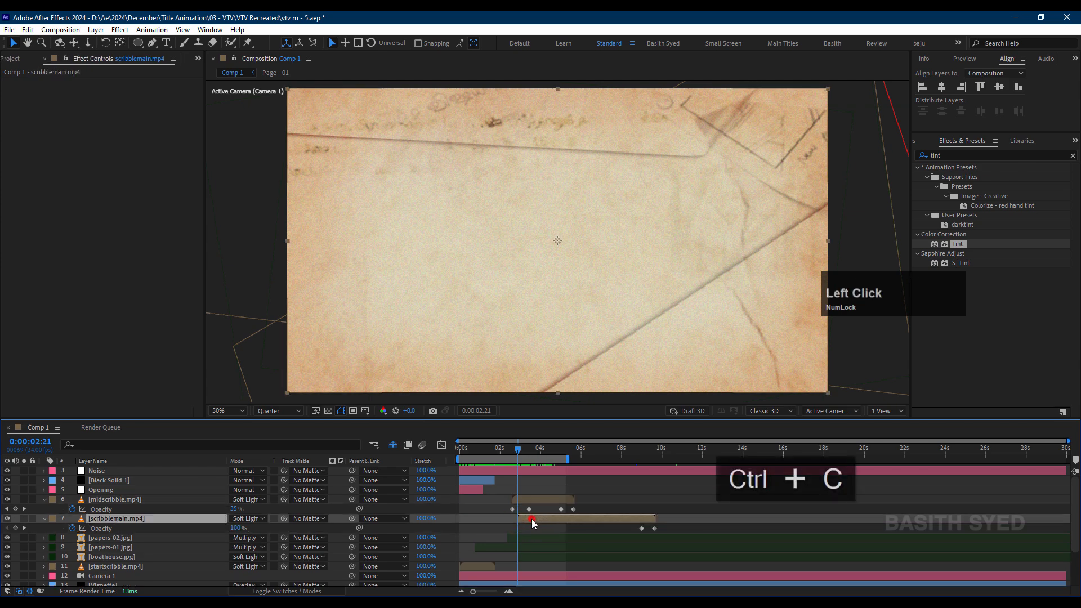
key(ctrl+v)
mouse_move(517, 454)
mouse_down()
mouse_move(766, 462)
mouse_move(444, 504)
mouse_move(867, 504)
mouse_move(439, 540)
mouse_up()
Collapse the properties of all layers and deselect everything.
key(ctrl+a)
click(45, 500)
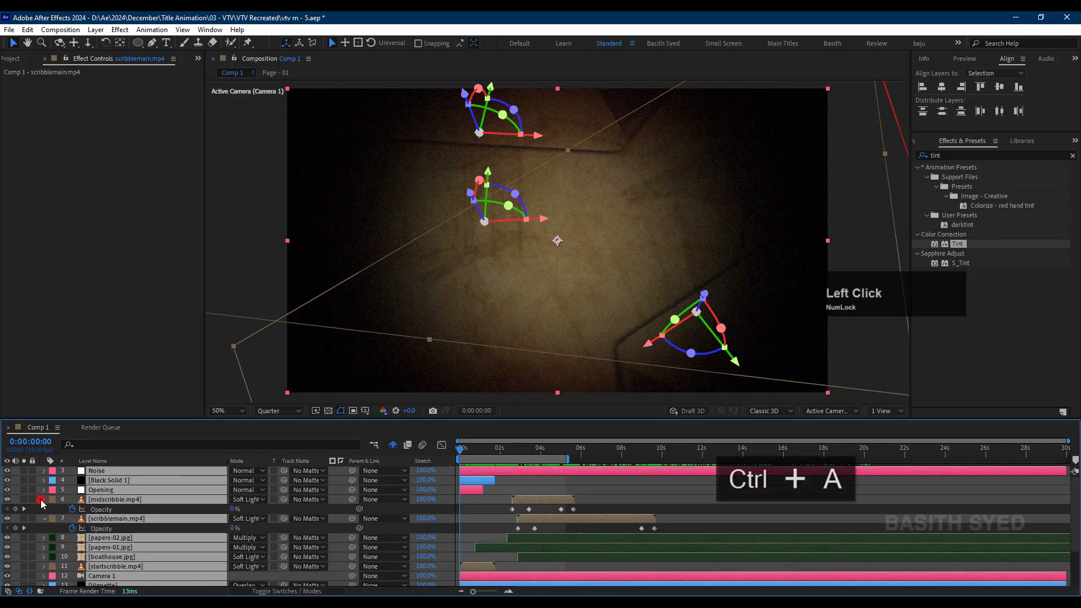
click(16, 529)
scroll(985, 530, up, 2)
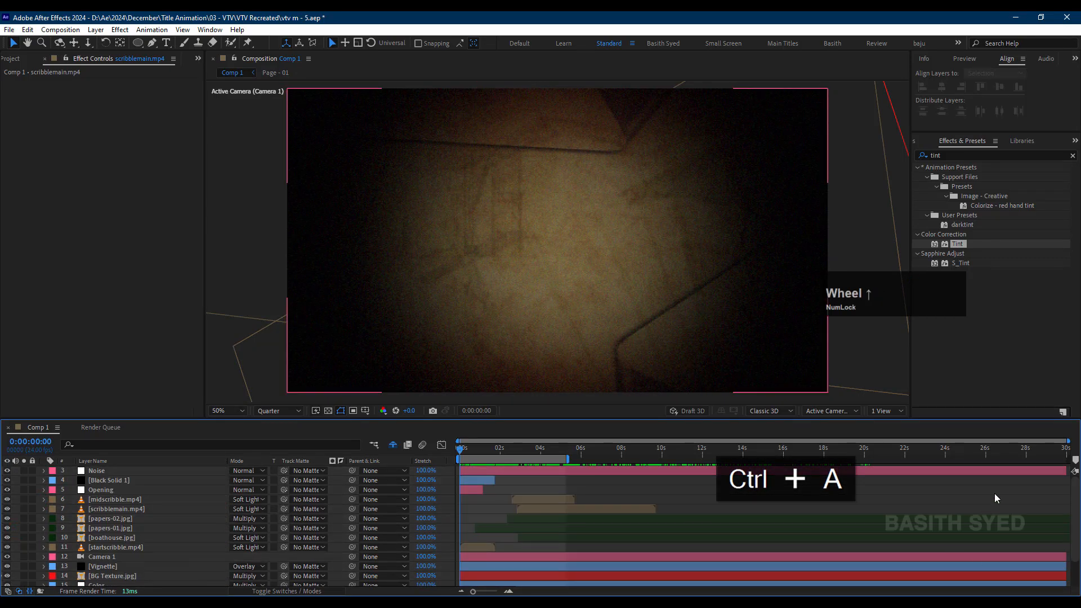
click(942, 488)
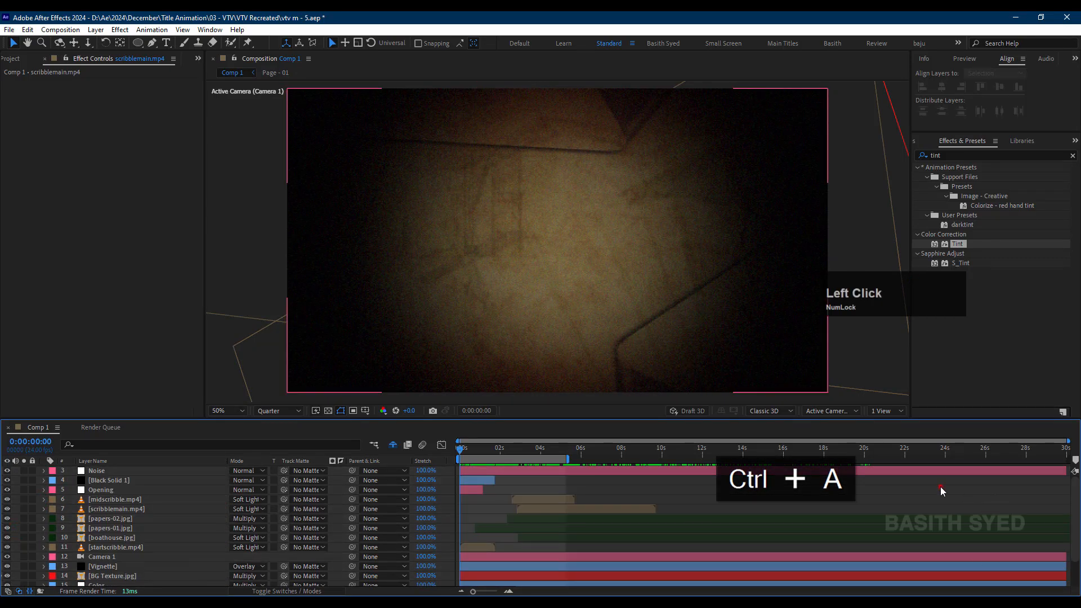
Add an adjustment layer at the top of Comp 1 and rename it Gradient Wipe End.
right_click(17, 483)
mouse_move(111, 346)
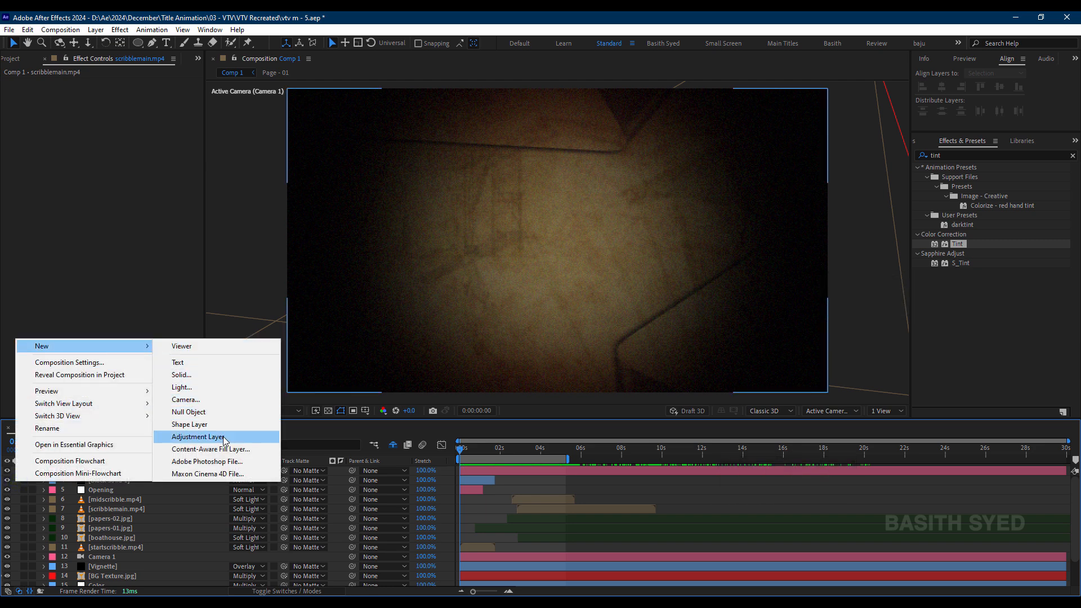
click(195, 442)
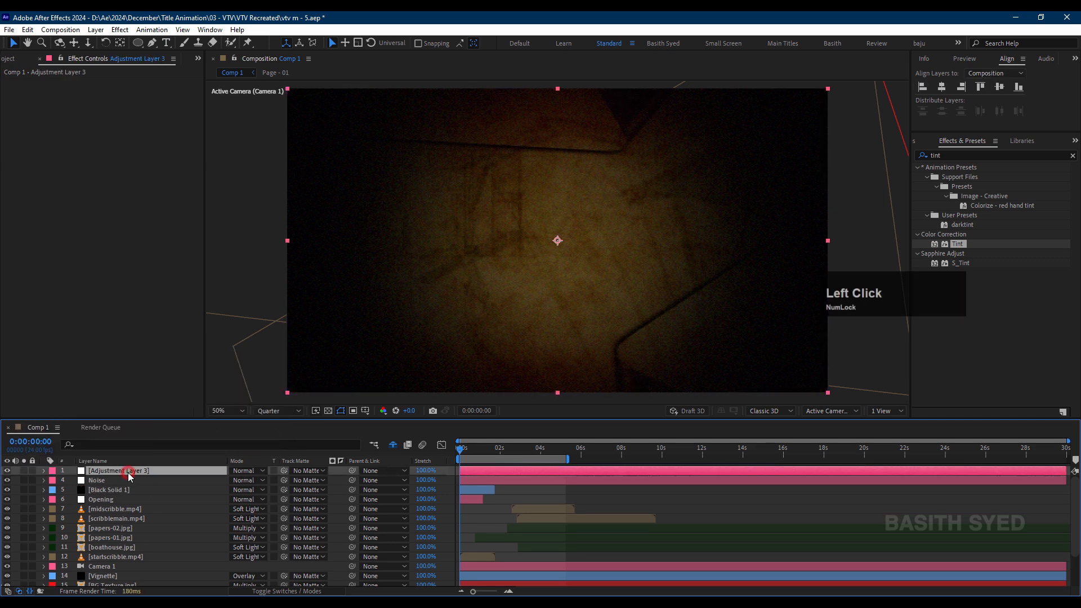
key(Return)
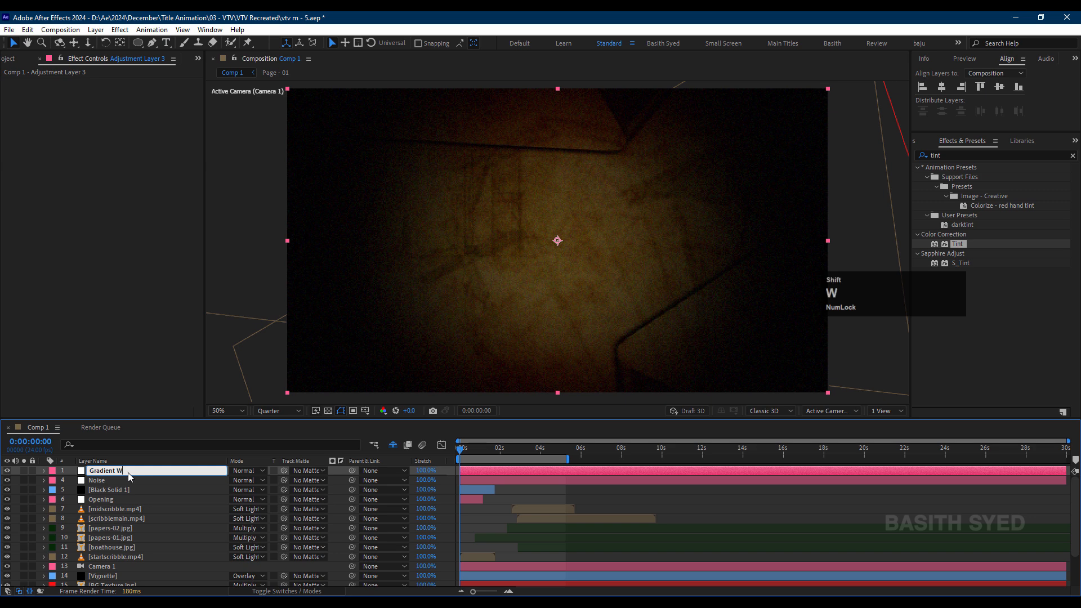
text(End)
key(Return)
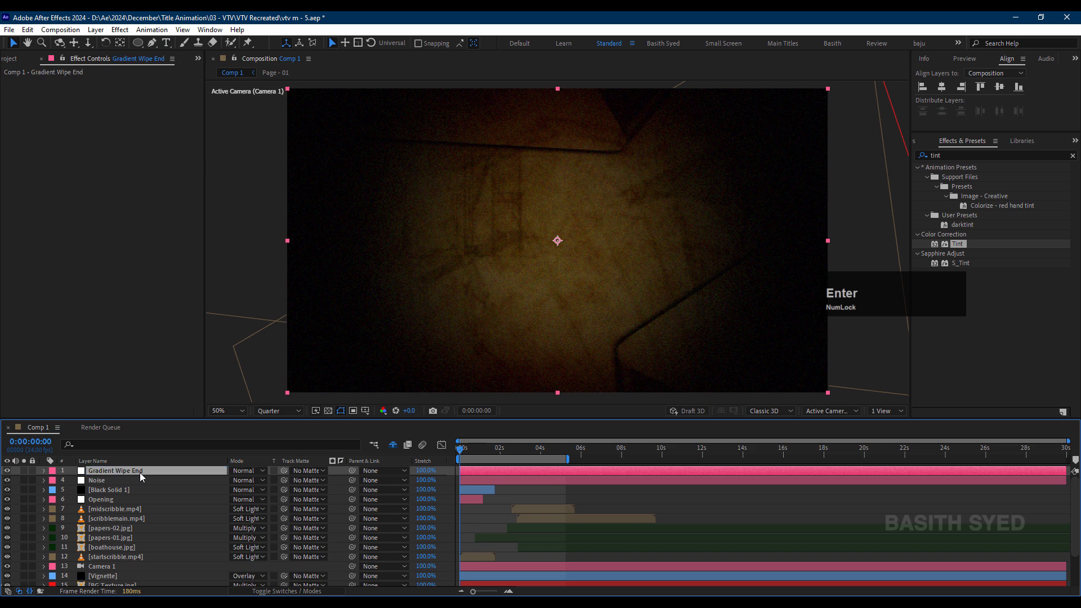
Trim the start of the Gradient Wipe End layer to about 24 seconds and end the work area at 0:00:27:23.
drag(452, 474, 930, 507)
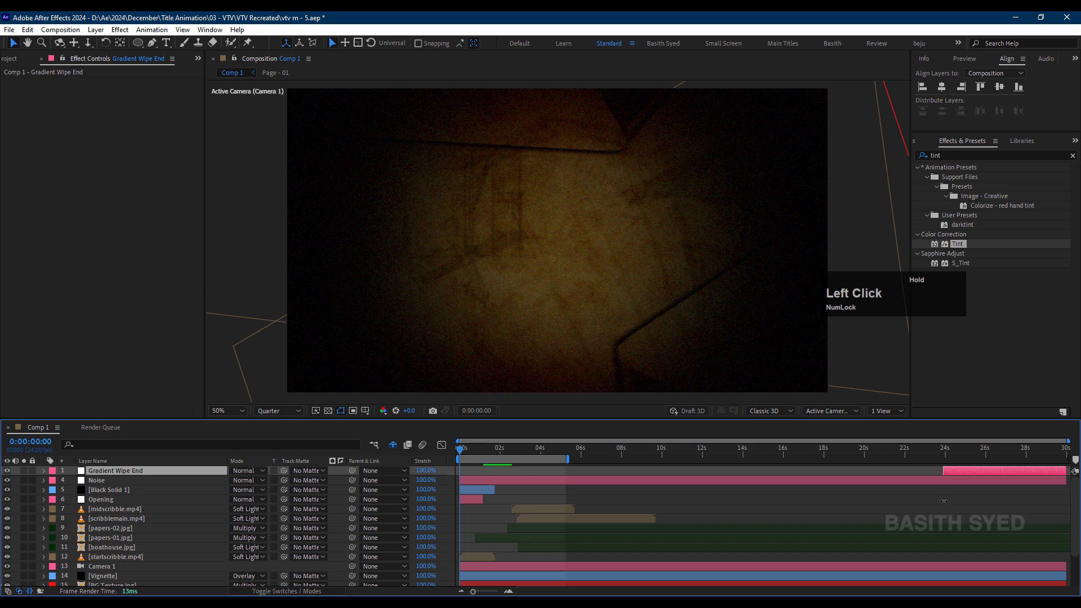
mouse_move(1018, 449)
mouse_down()
mouse_move(1005, 455)
mouse_move(1027, 454)
mouse_up()
key(Page_Down)
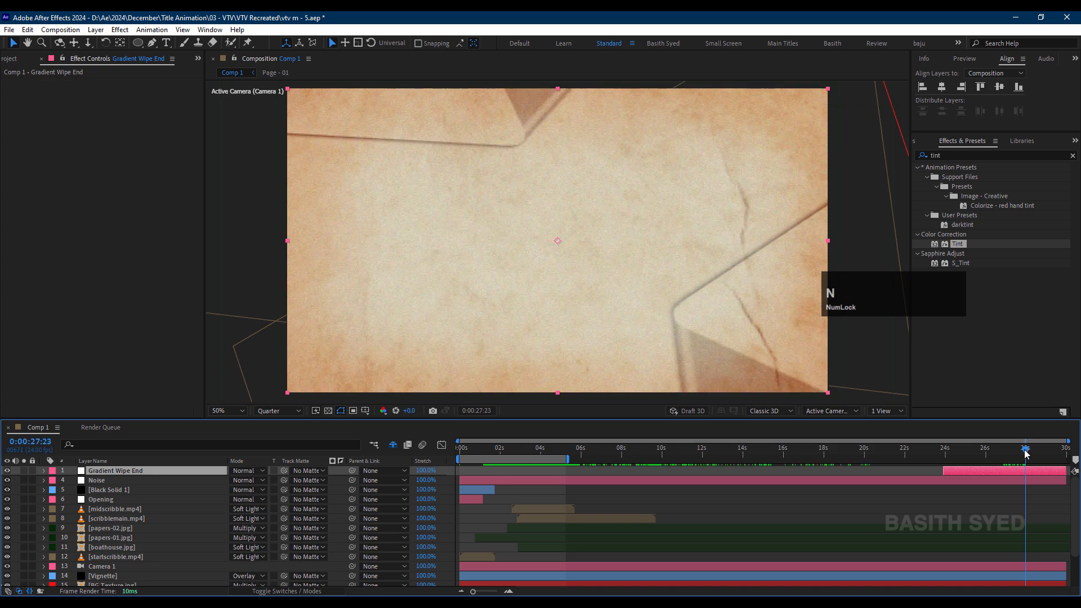
key(n)
Find the Gradient Wipe effect and apply it to the Gradient Wipe End layer.
click(1009, 471)
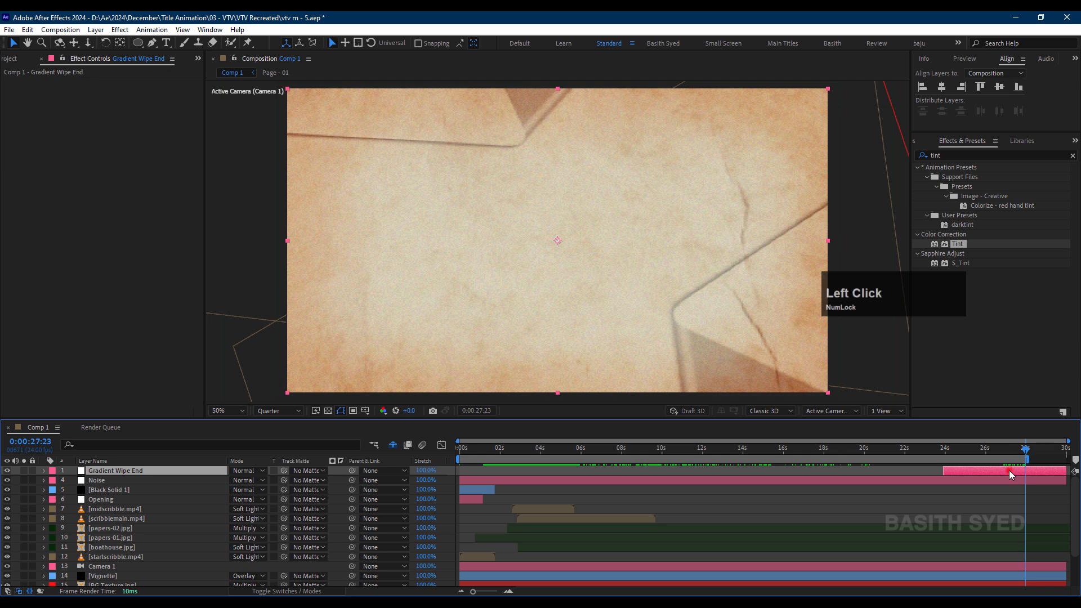
click(956, 156)
text(gradei)
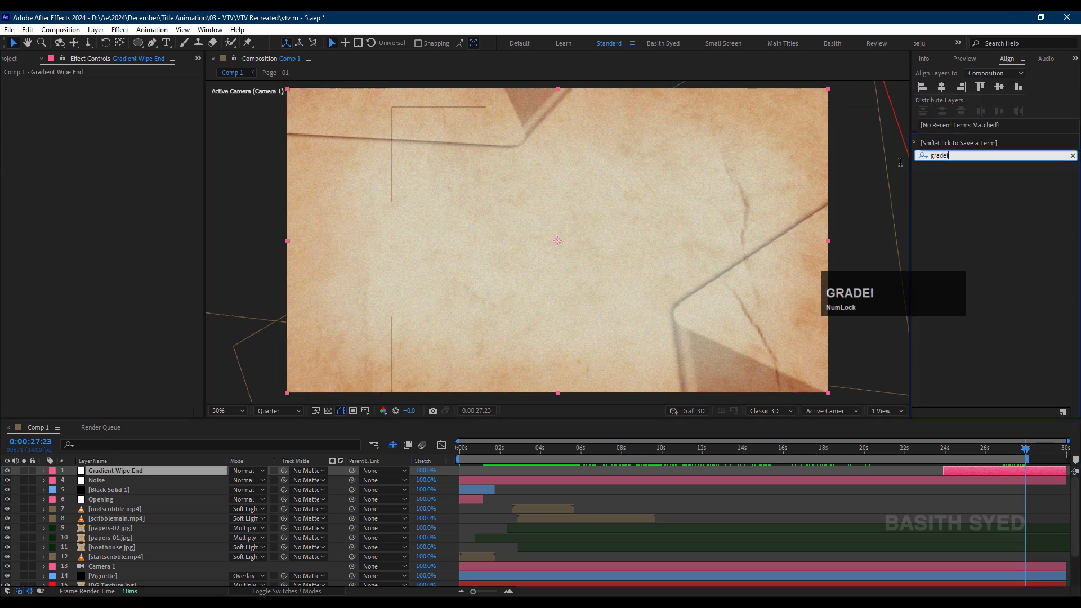
key(BackSpace)
key(BackSpace)
text(ient wi)
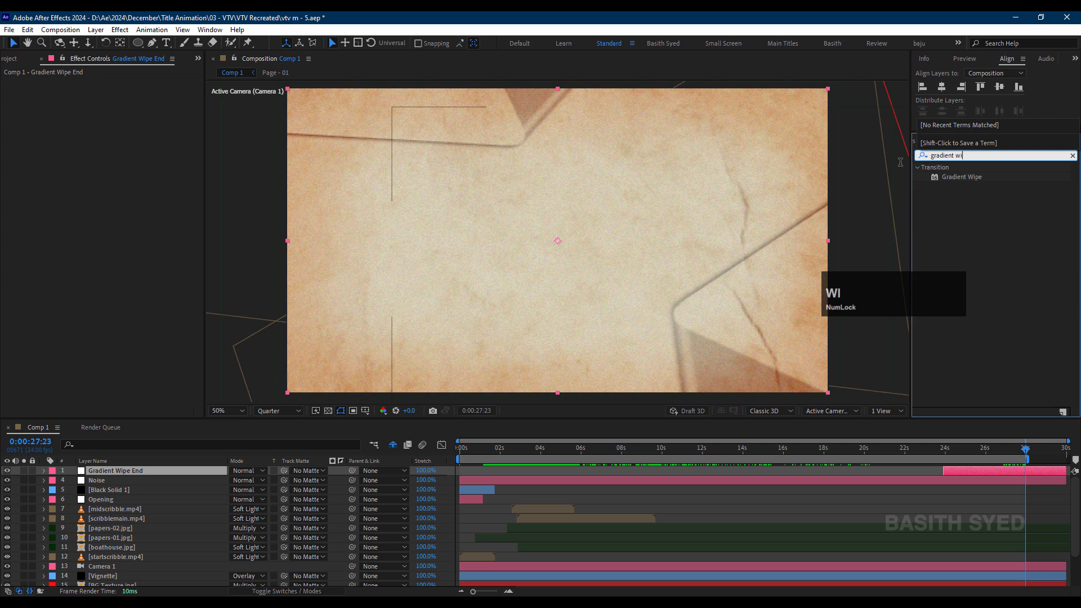
drag(962, 177, 1012, 470)
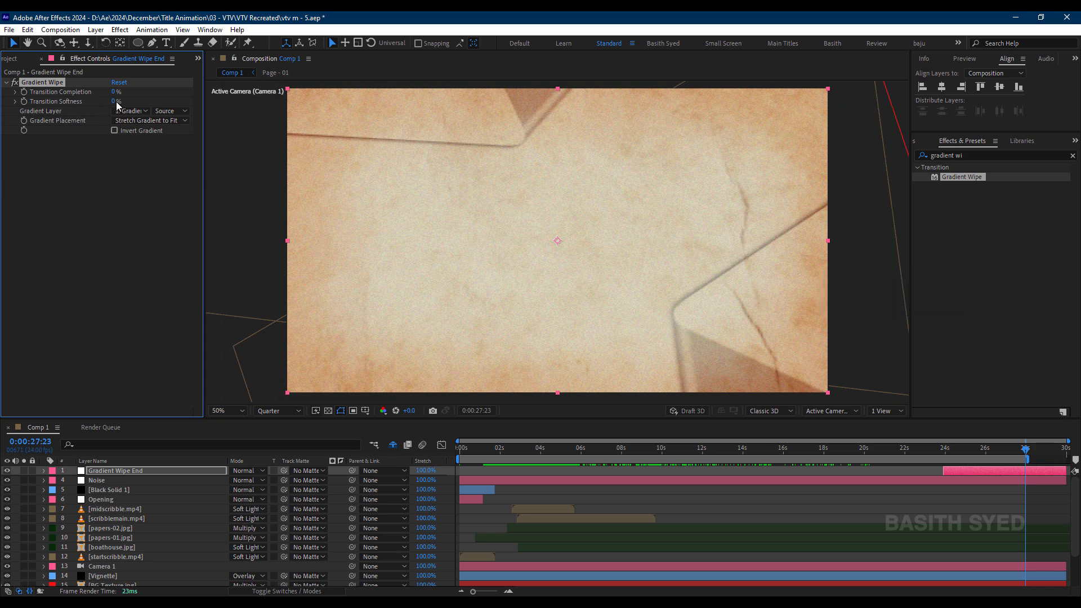
Set the Gradient Wipe's Transition Softness to 50%.
click(115, 101)
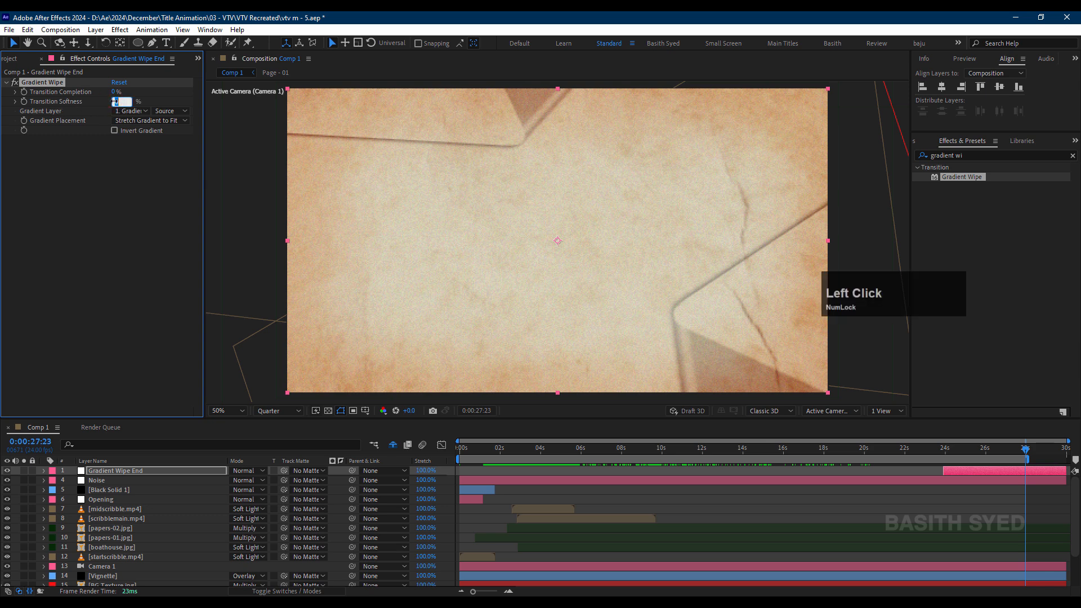
text(50)
key(Return)
scroll(115, 104, up, 1)
click(85, 157)
Keyframe the Gradient Wipe's Transition Completion from 0% at about 25.7 seconds to 100% at 0:00:27:23 and check the wipe.
click(39, 93)
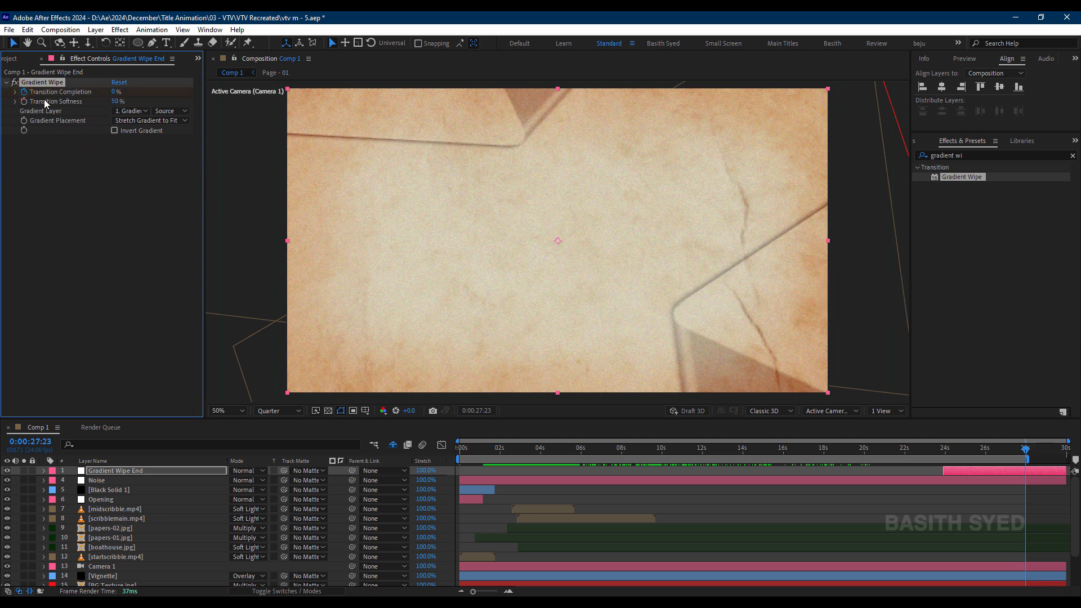
click(1012, 472)
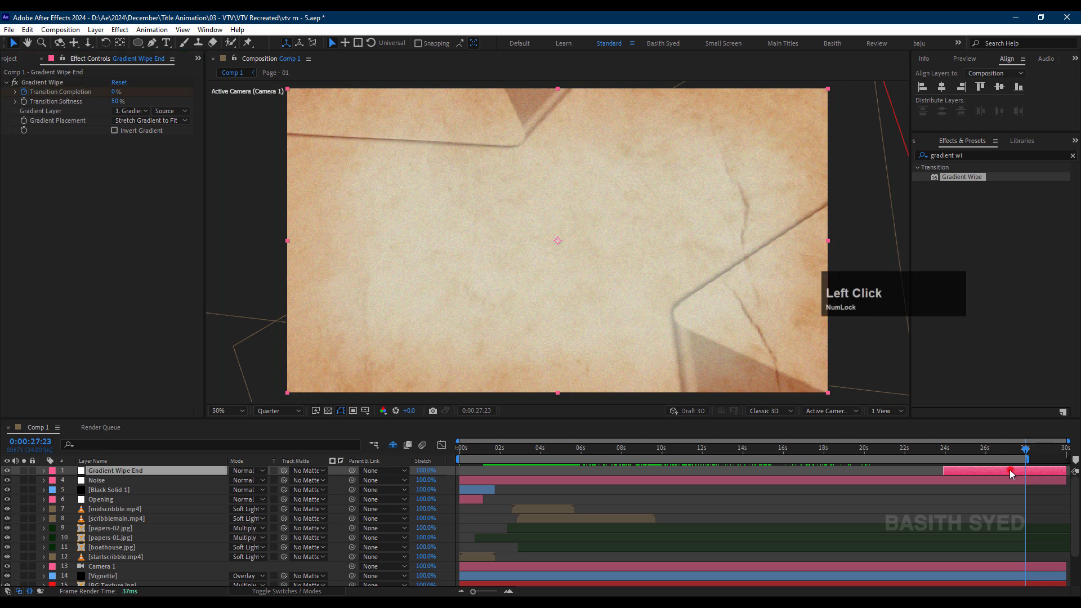
key(u)
click(1026, 490)
drag(1025, 490, 979, 491)
drag(115, 93, 291, 119)
click(1043, 487)
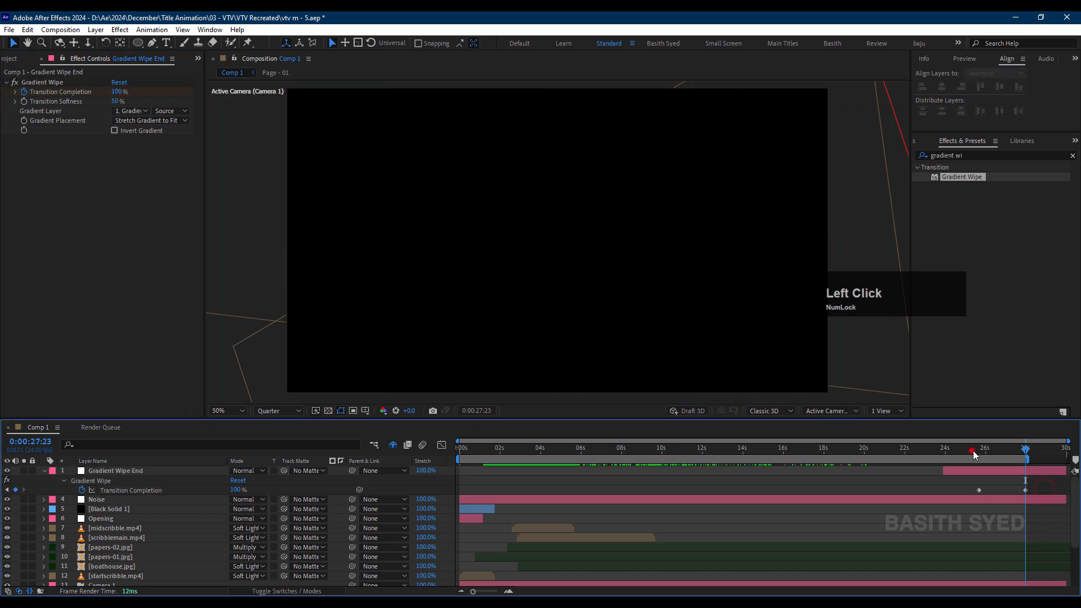
drag(973, 452, 824, 463)
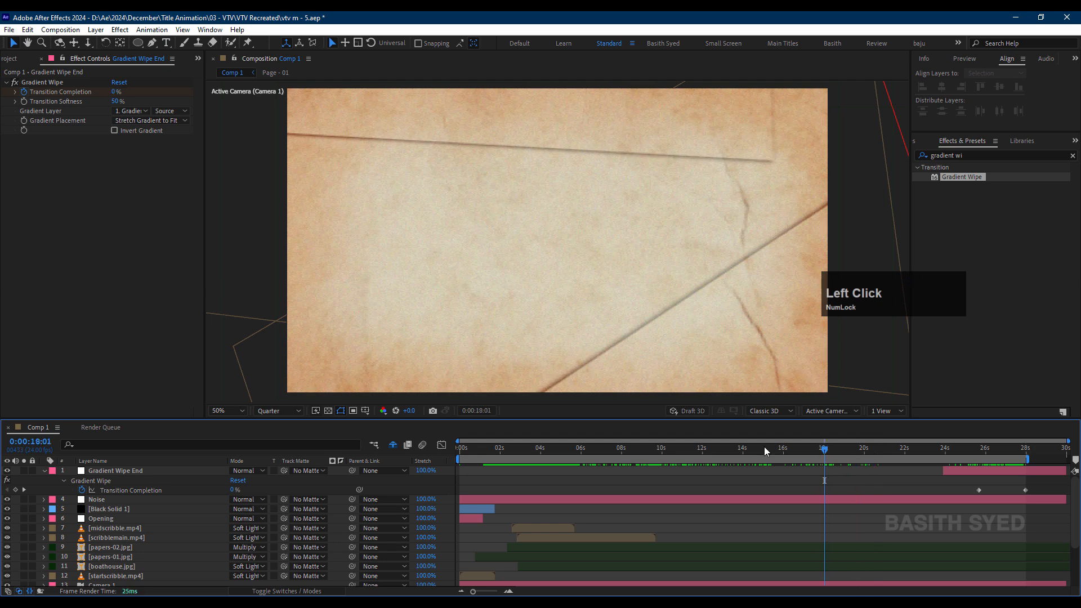
Add Water.mp4 from the _Footage folder above the Noise layer with its audio muted, starting at about 14.7 seconds.
click(10, 58)
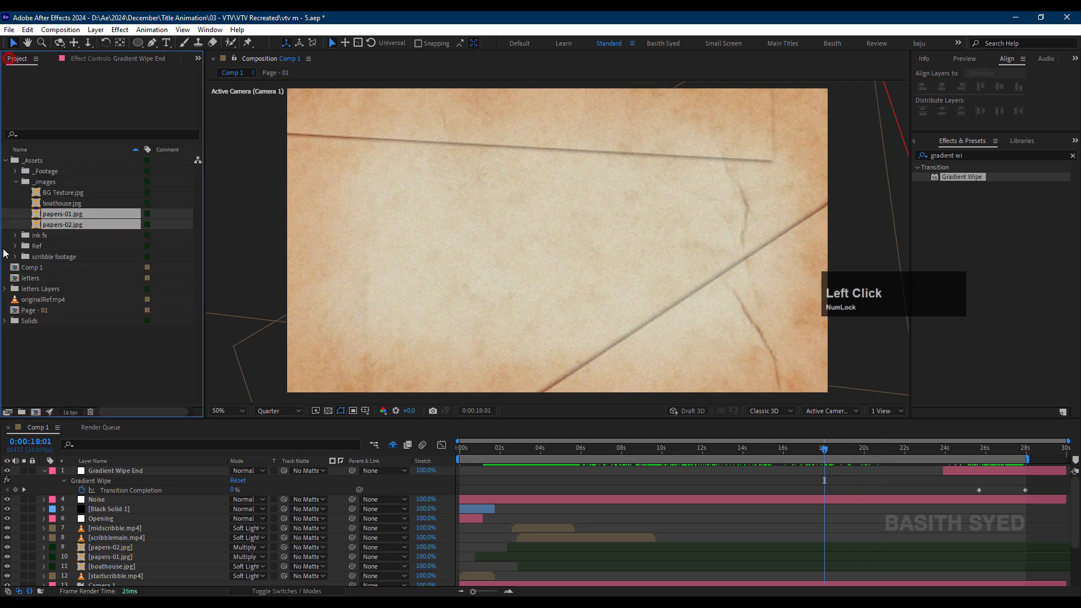
click(15, 183)
click(59, 215)
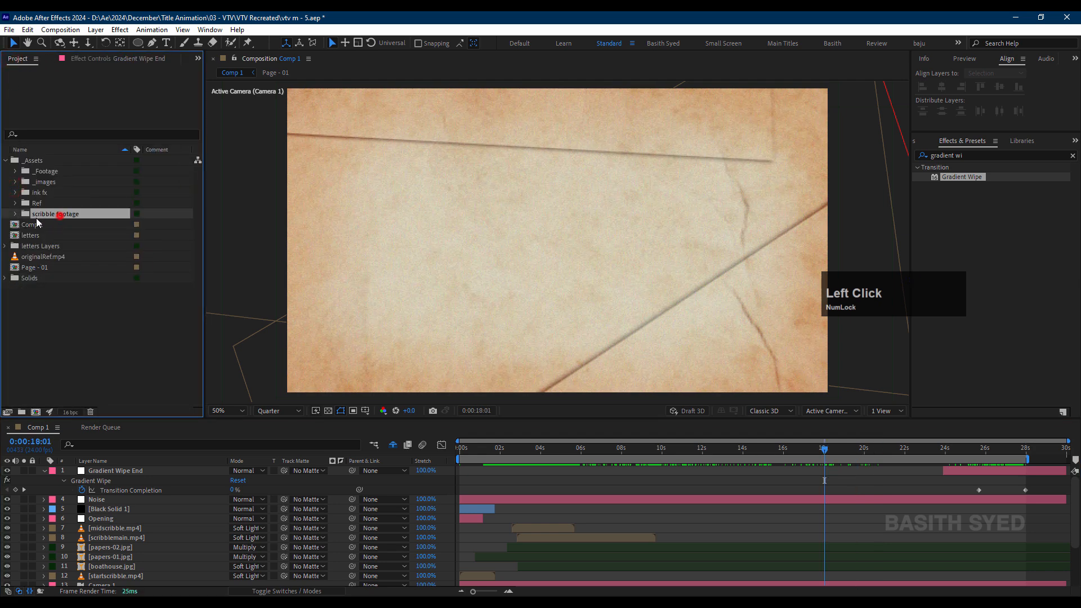
click(15, 171)
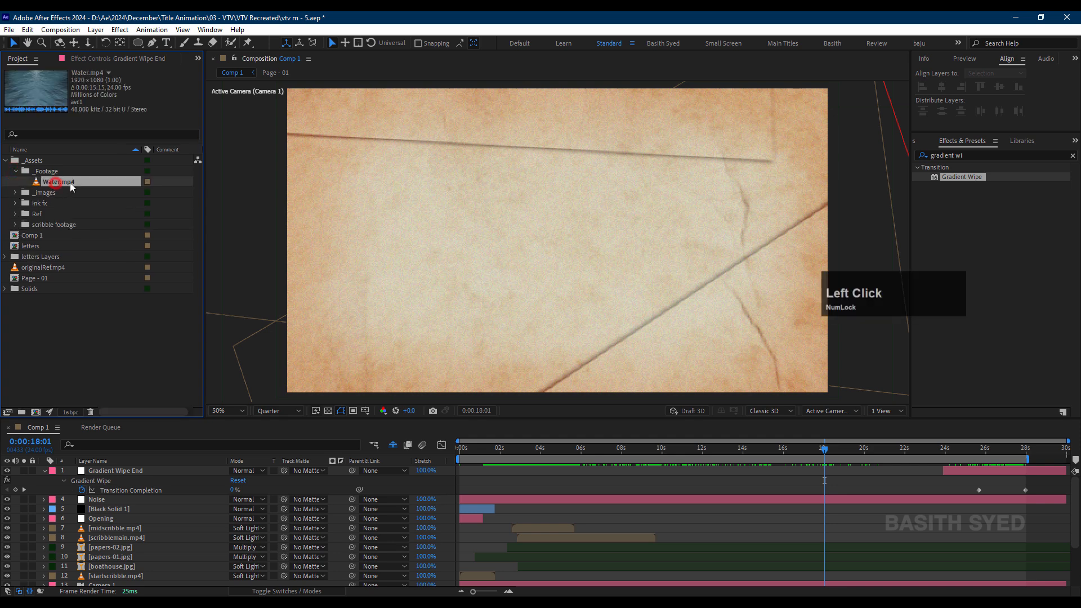
drag(58, 182, 804, 483)
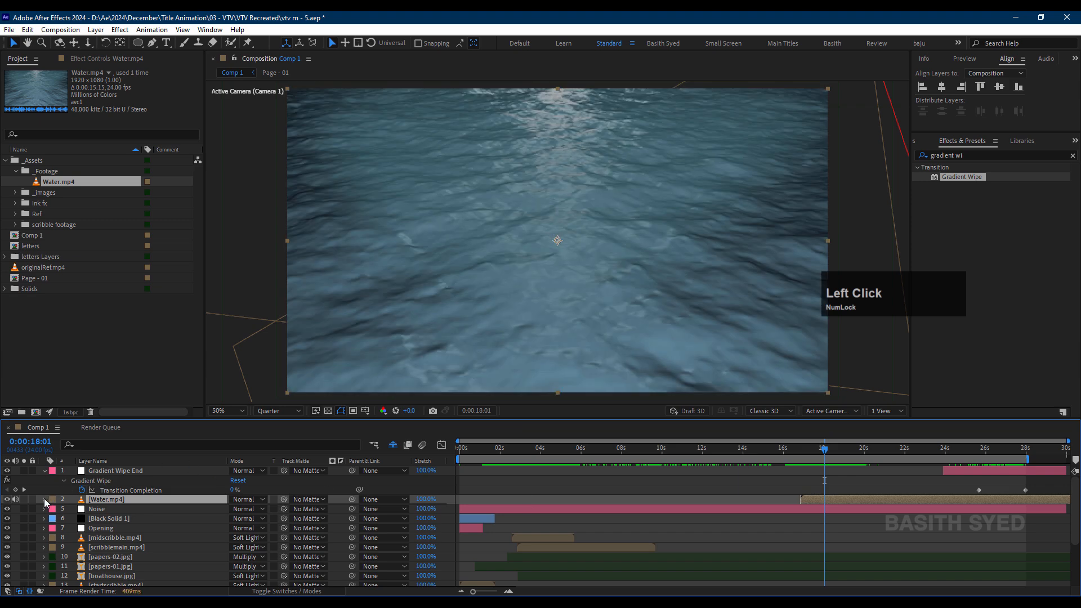
click(16, 500)
drag(850, 499, 805, 502)
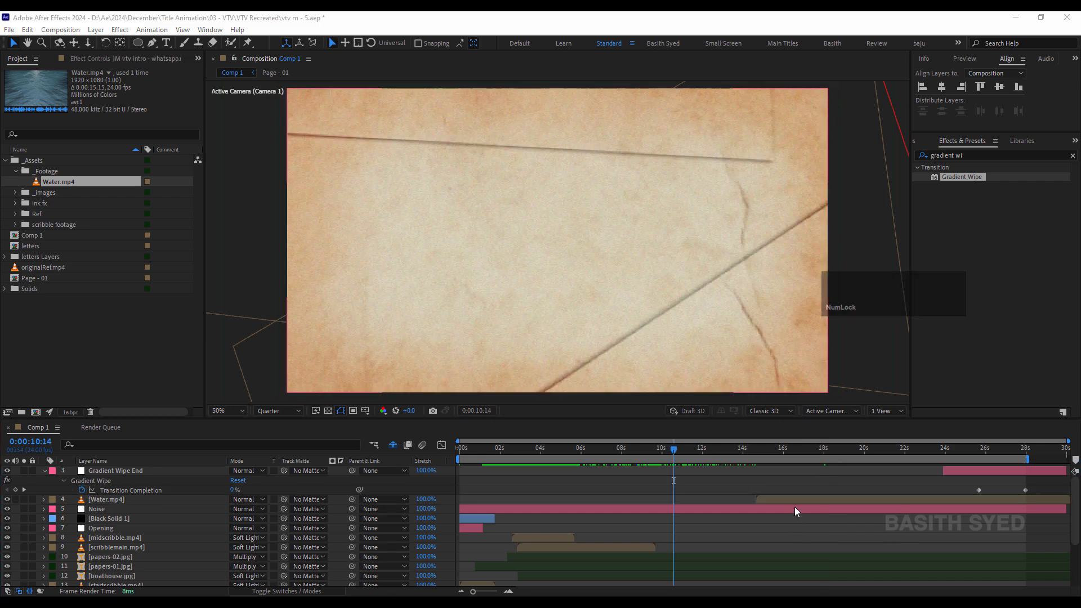
Shift Water.mp4 slightly so it starts at about 14.9 seconds and view the composition at 0:00:15:05.
click(791, 500)
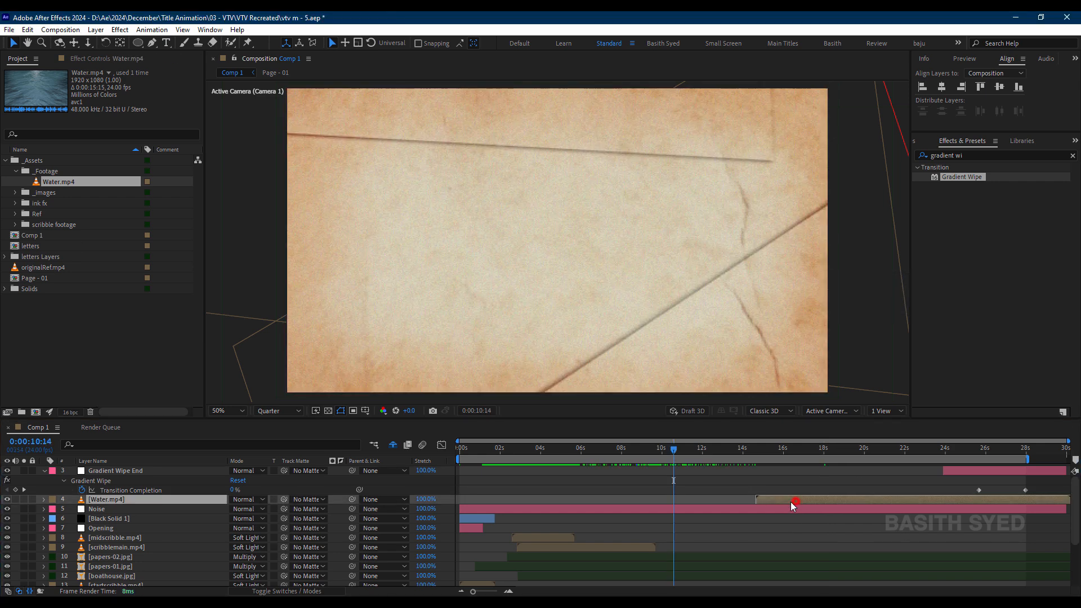
click(758, 450)
drag(758, 452, 760, 453)
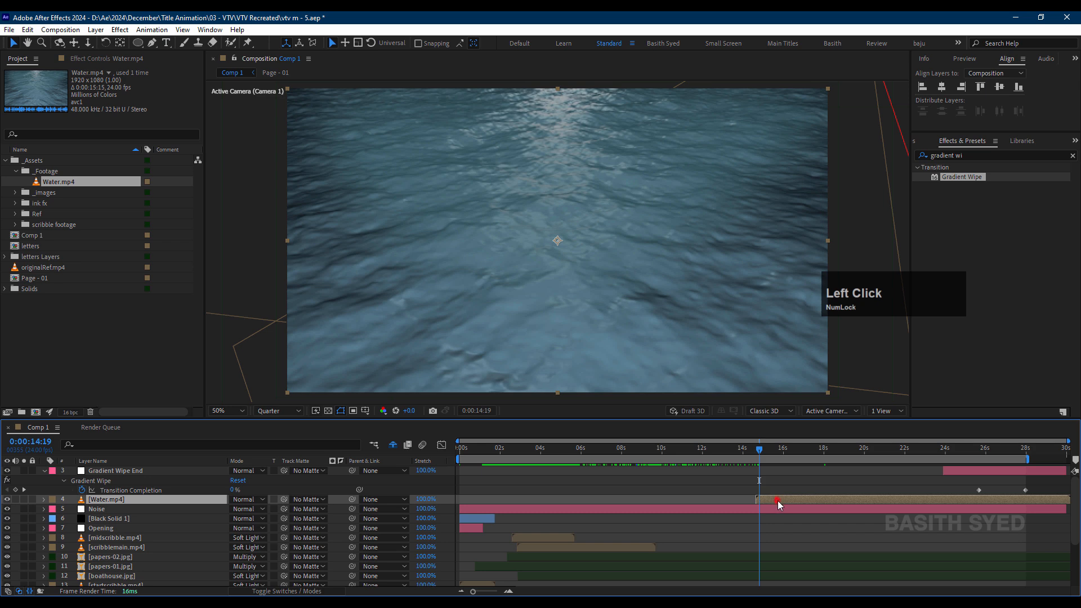
drag(778, 501, 783, 501)
drag(760, 450, 766, 455)
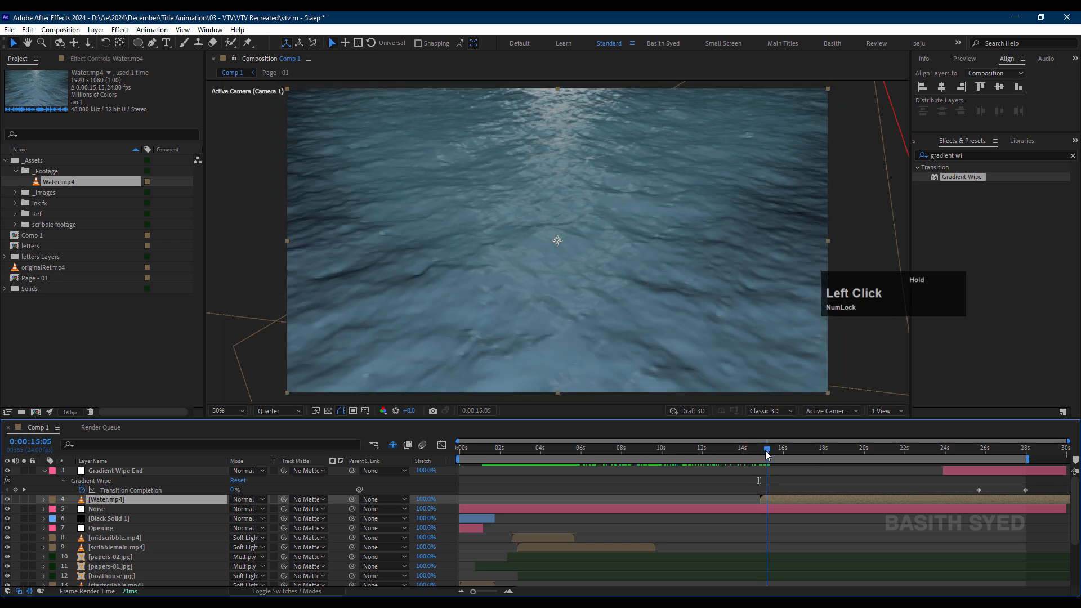
Move the Water.mp4 layer so it starts at 0:00:15:00.
click(42, 441)
text(1500)
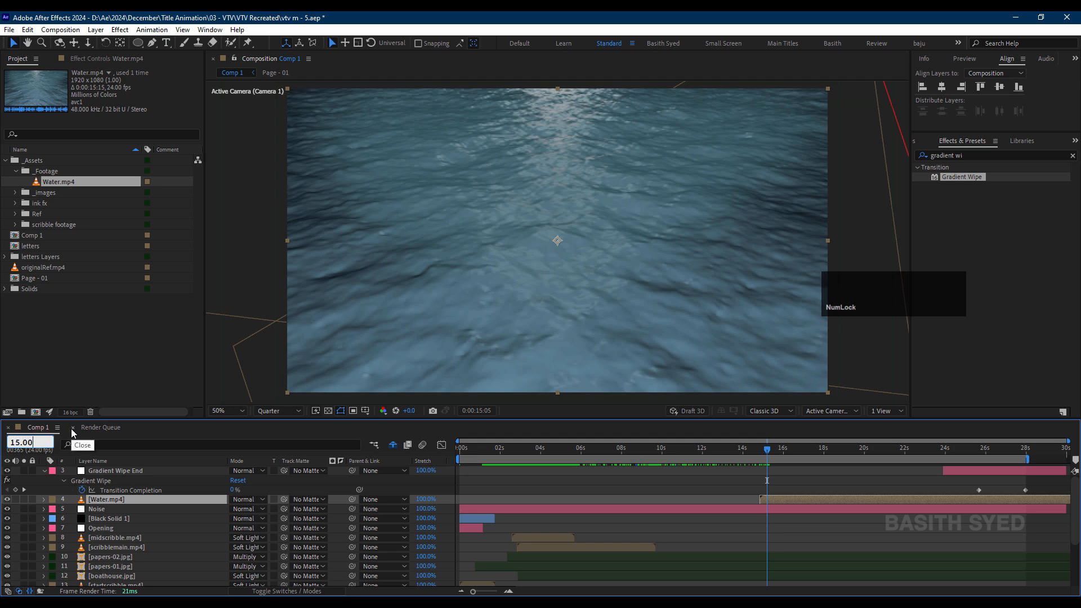
key(Return)
click(775, 501)
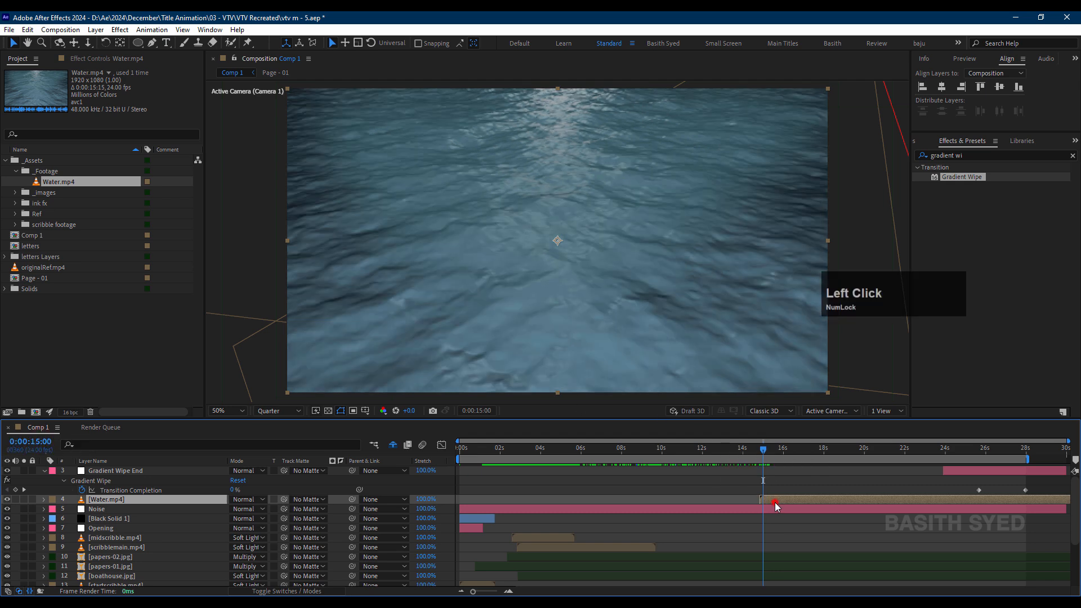
key(bracketleft)
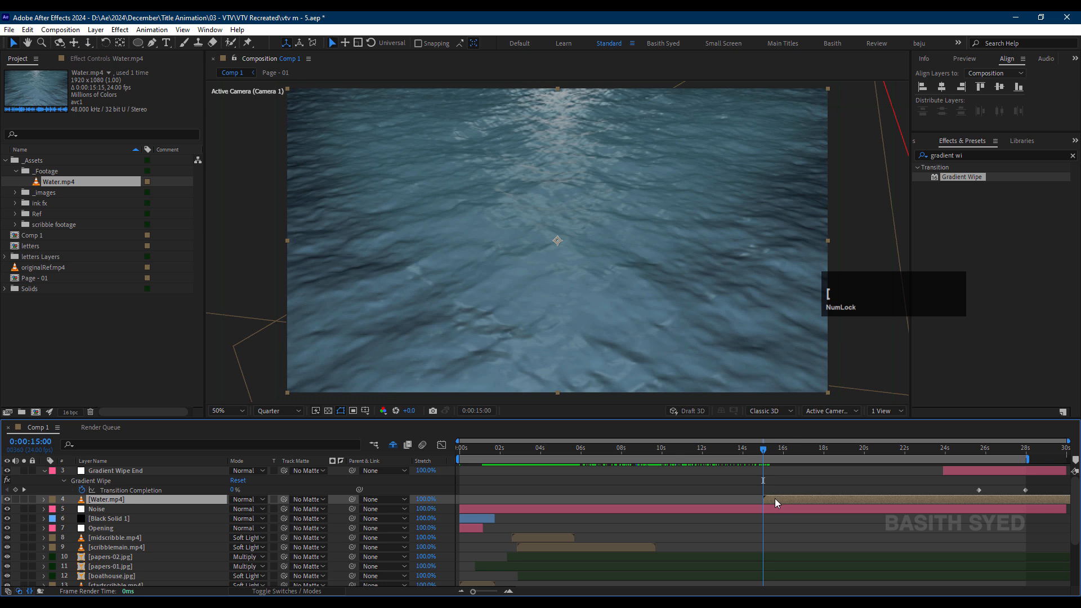
Keyframe Water.mp4's Opacity from 0% at 0:00:15:00 to 100% at about 16.3 seconds for a fade-in.
key(t)
click(70, 509)
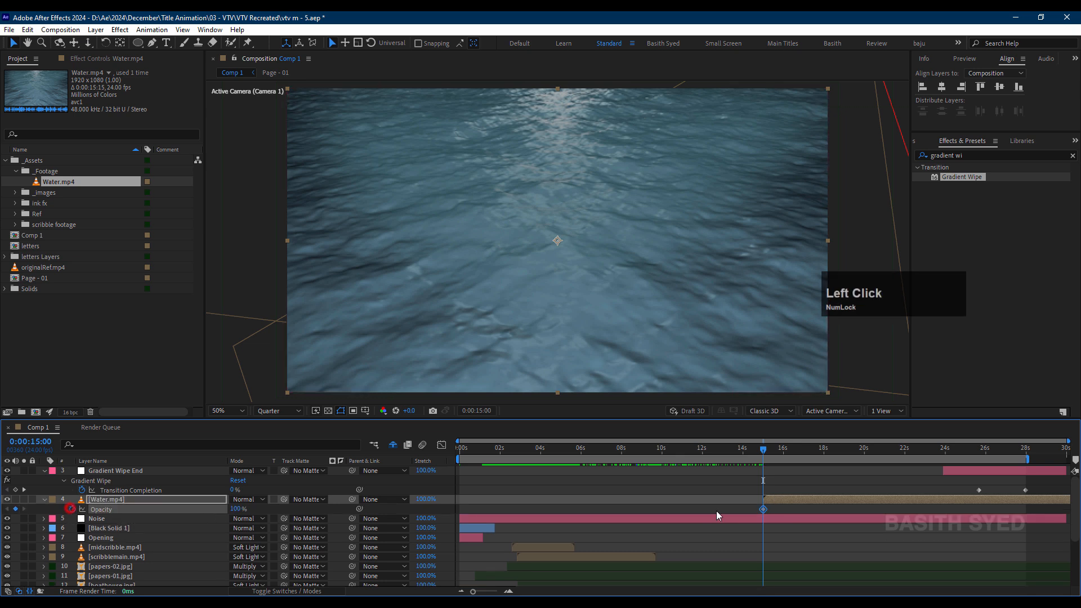
drag(764, 509, 789, 509)
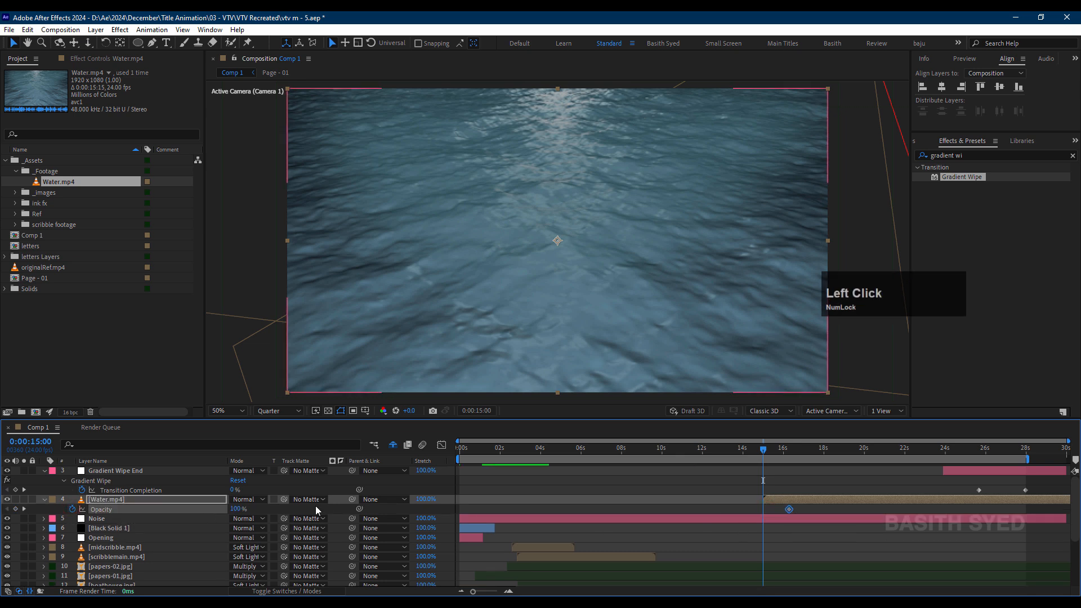
drag(237, 508, 155, 517)
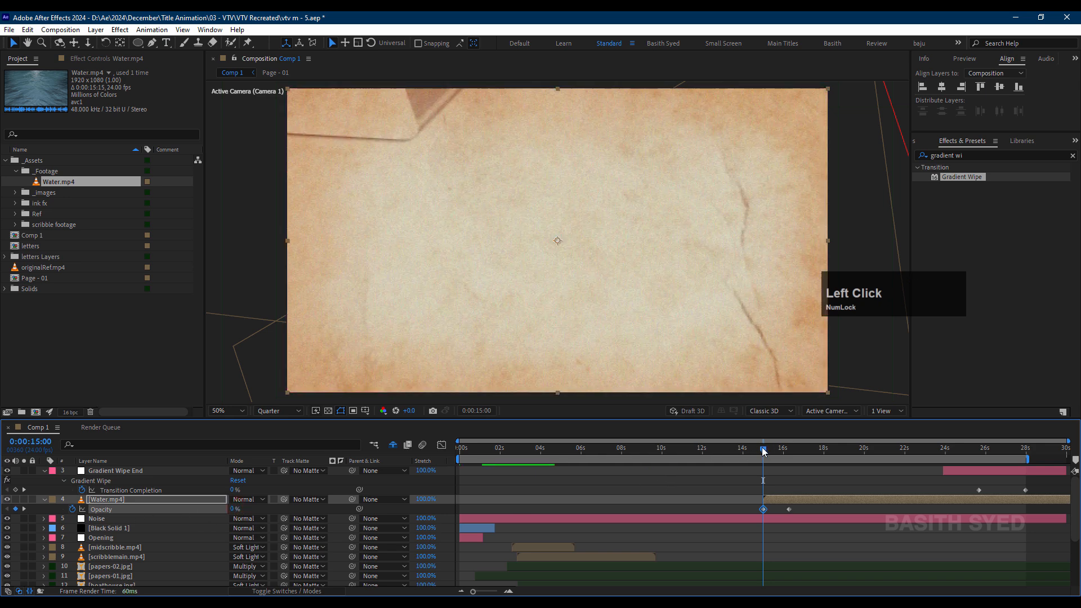
Shift Water.mp4 earlier to start at about 14.7 seconds and place its 100% Opacity keyframe at about 16.2 seconds.
mouse_move(763, 449)
mouse_down()
mouse_move(793, 452)
mouse_move(757, 456)
mouse_up()
drag(772, 495, 786, 509)
click(759, 450)
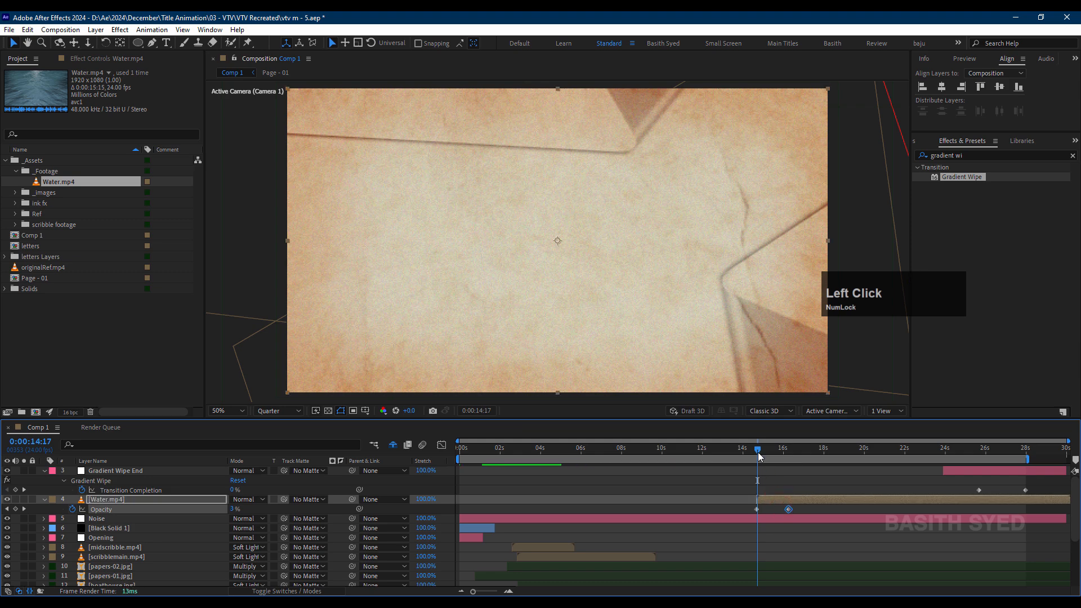
Collapse the properties of all layers, clear the selection and preview Comp 1 from 0:00:00:00.
drag(763, 455, 395, 489)
key(ctrl+a)
click(44, 471)
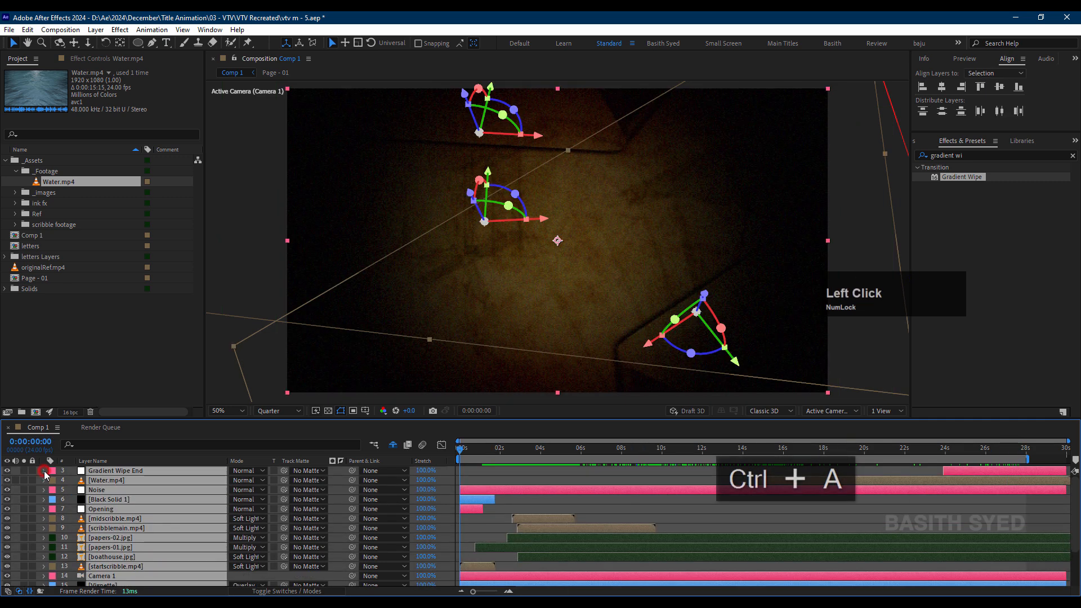
click(16, 543)
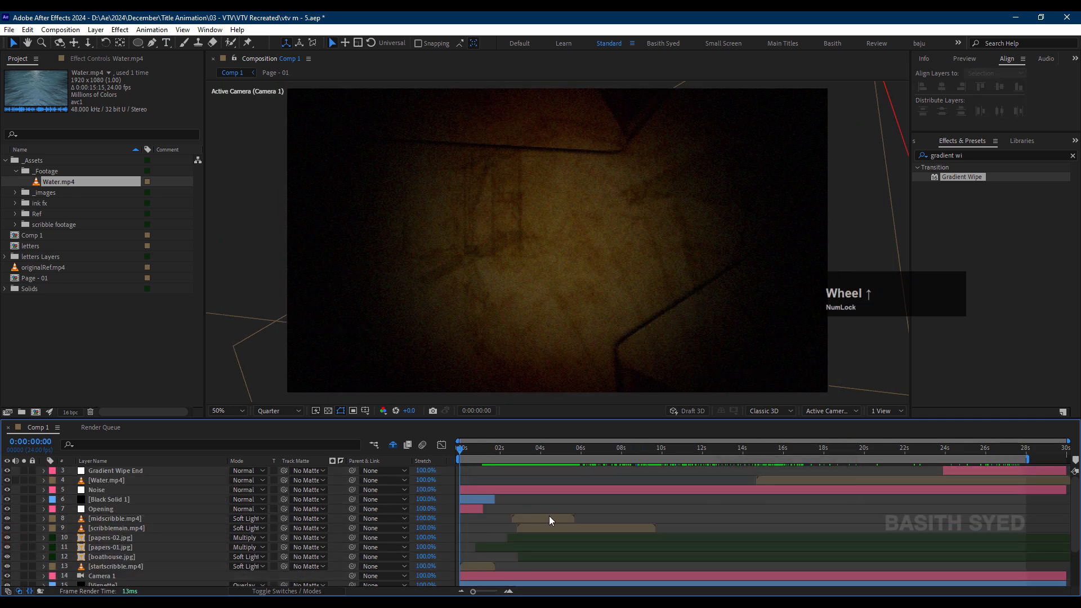
key(space)
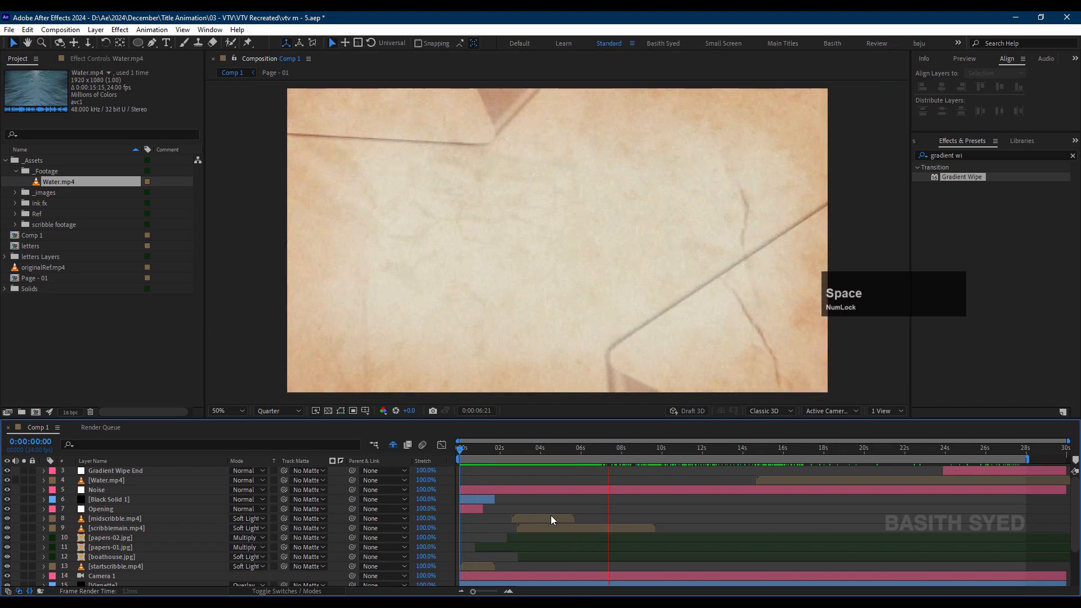